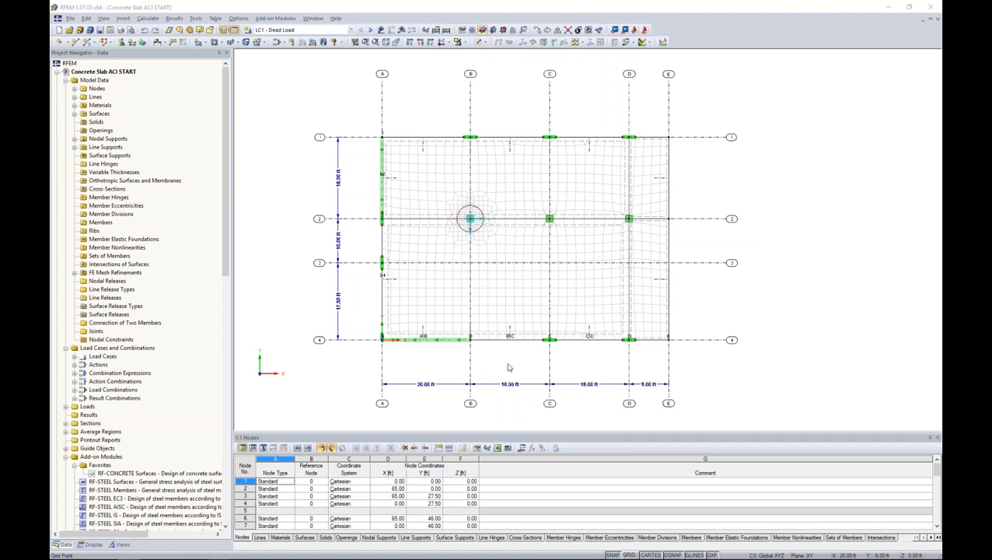
Open the wall-type line support on axis 4 between A and B and review its support types, spring constants and nonlinearity options.
{"action": "middle_click_drag", "start_coordinate": [505, 365], "coordinate": [456, 172], "text": "ctrl"}
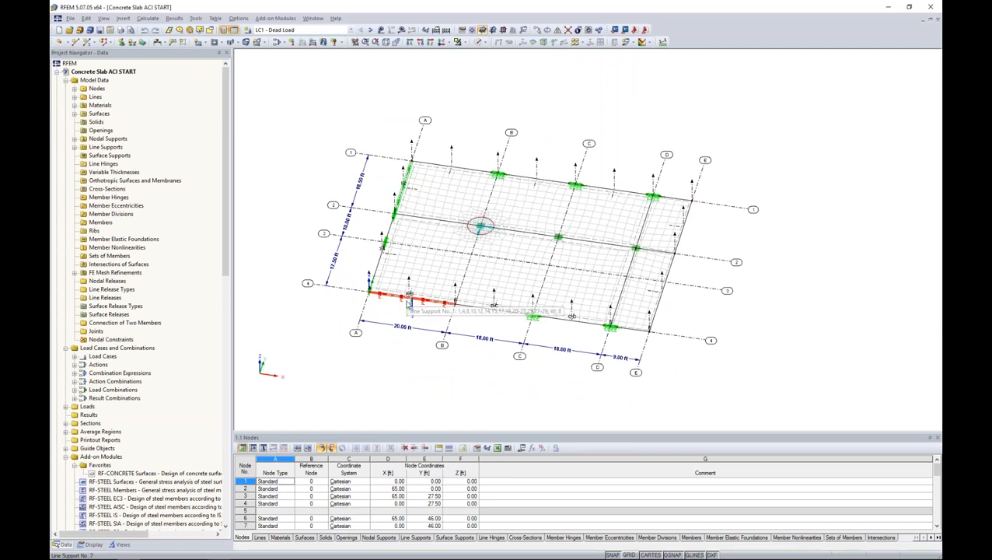
{"action": "scroll", "coordinate": [423, 323], "scroll_direction": "up", "scroll_amount": 2}
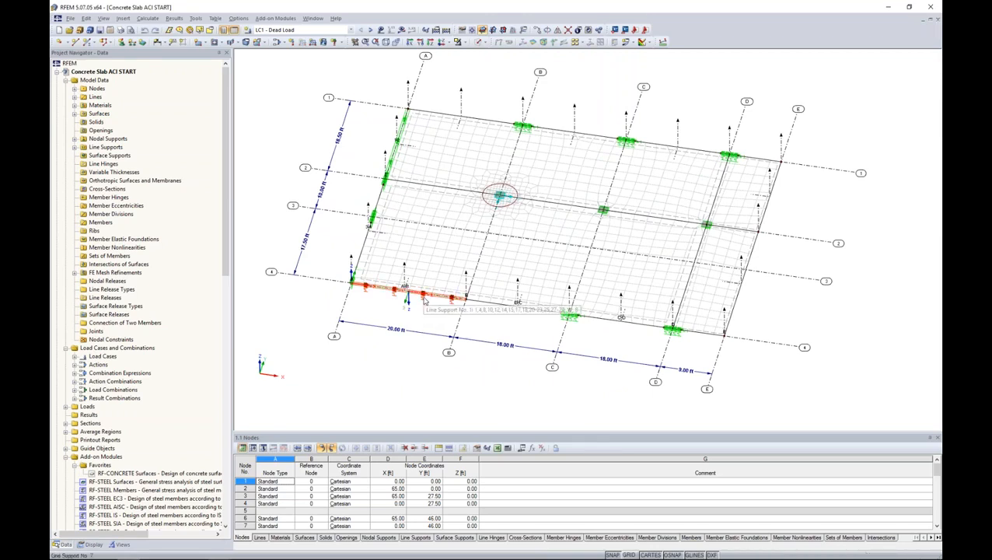
{"action": "double_click", "coordinate": [424, 301]}
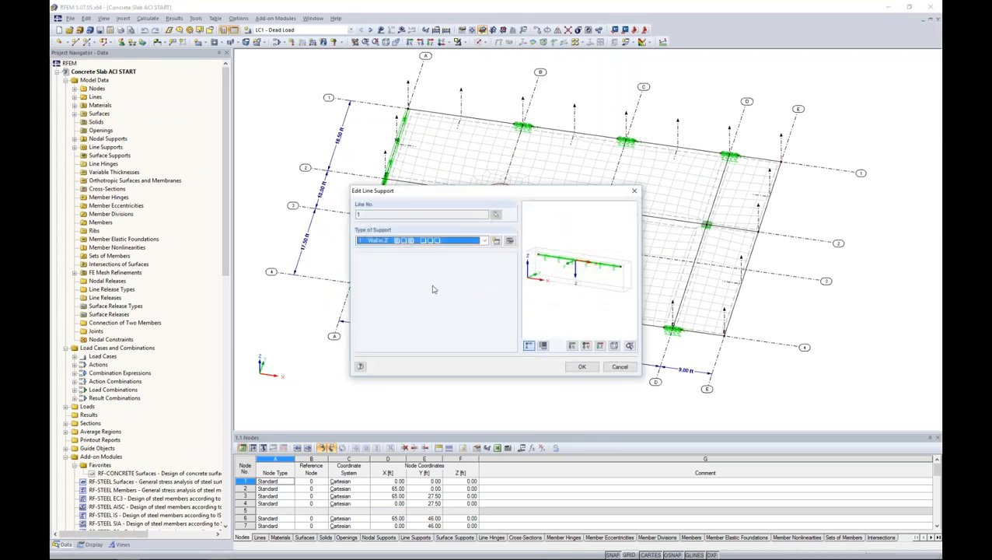
{"action": "left_click_drag", "start_coordinate": [482, 196], "coordinate": [558, 135]}
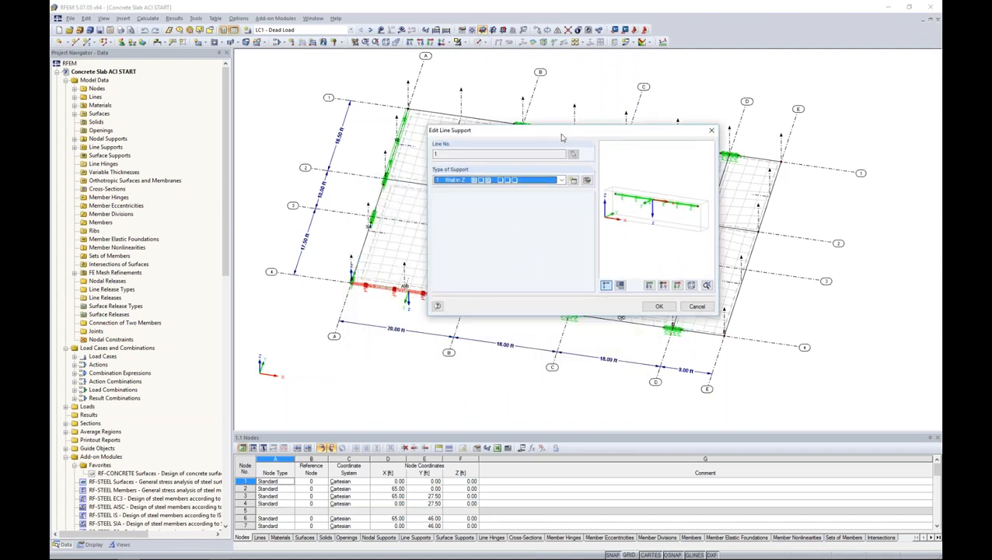
{"action": "left_click", "coordinate": [562, 181]}
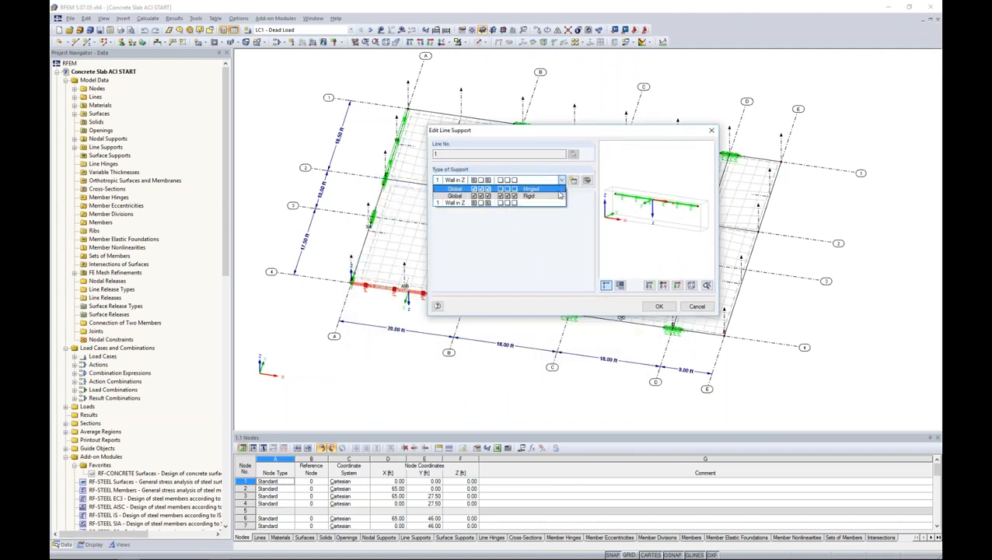
{"action": "left_click", "coordinate": [584, 185]}
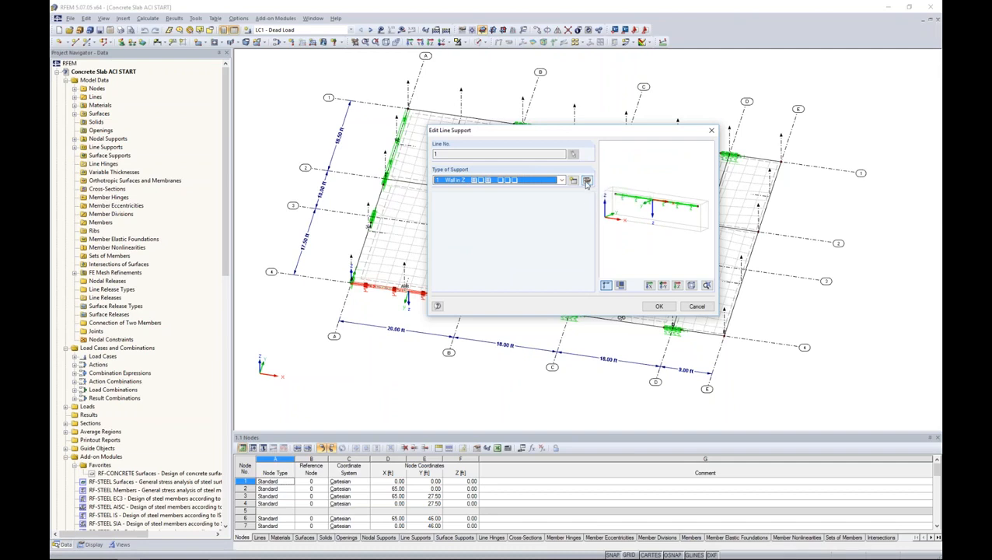
{"action": "left_click", "coordinate": [586, 181]}
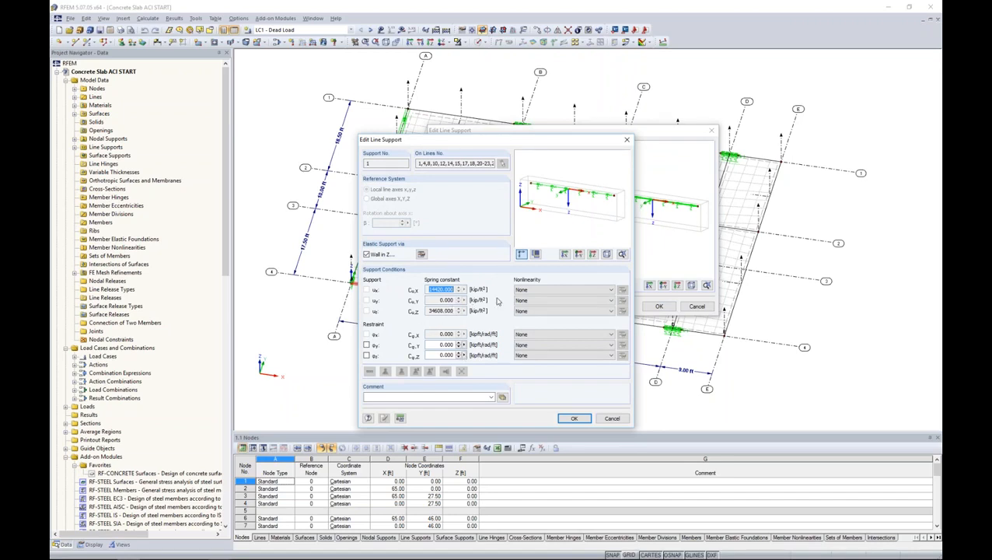
{"action": "left_click", "coordinate": [532, 290]}
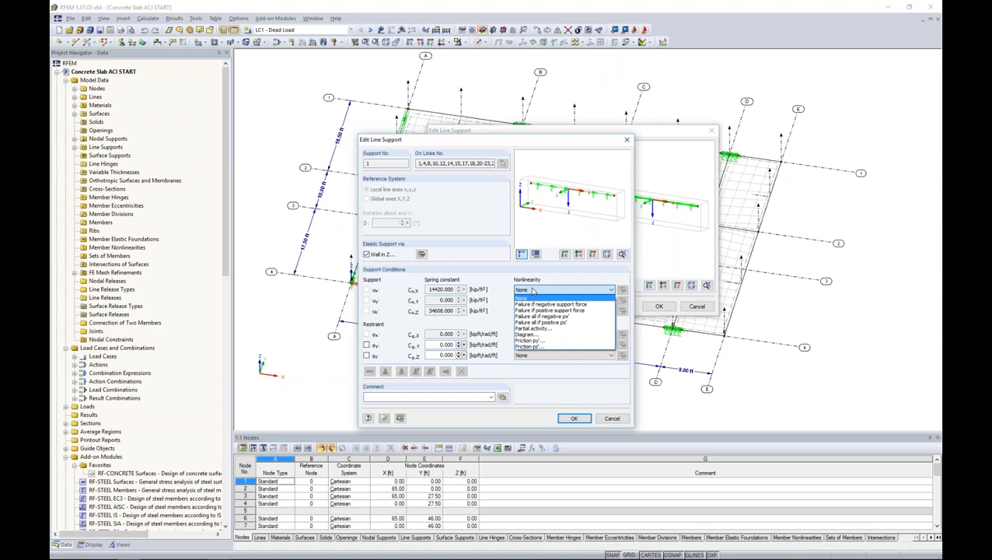
{"action": "left_click", "coordinate": [505, 272]}
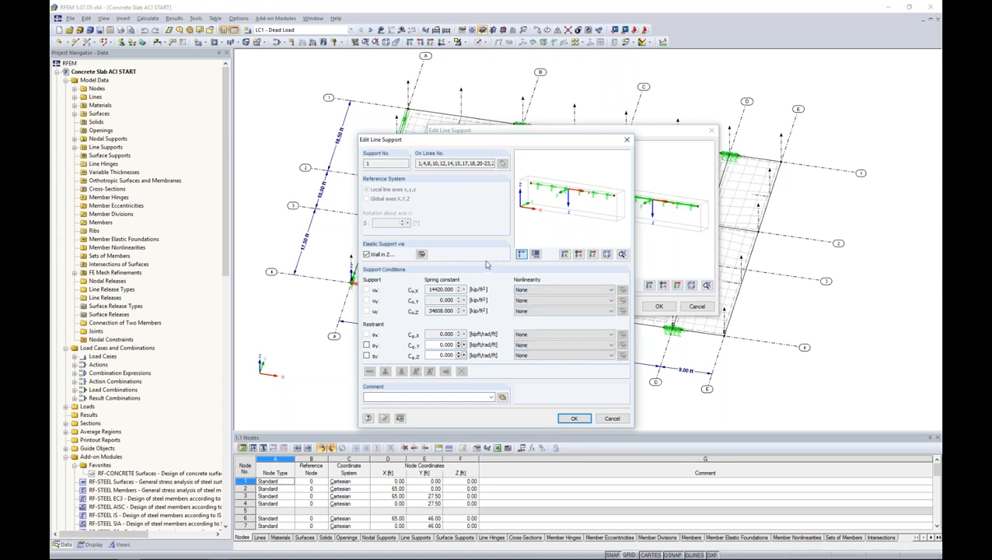
Examine the wall size, material and head and base conditions behind the elastic line support, leaving everything unchanged.
{"action": "left_click", "coordinate": [421, 255]}
{"action": "left_click_drag", "start_coordinate": [517, 183], "coordinate": [537, 141]}
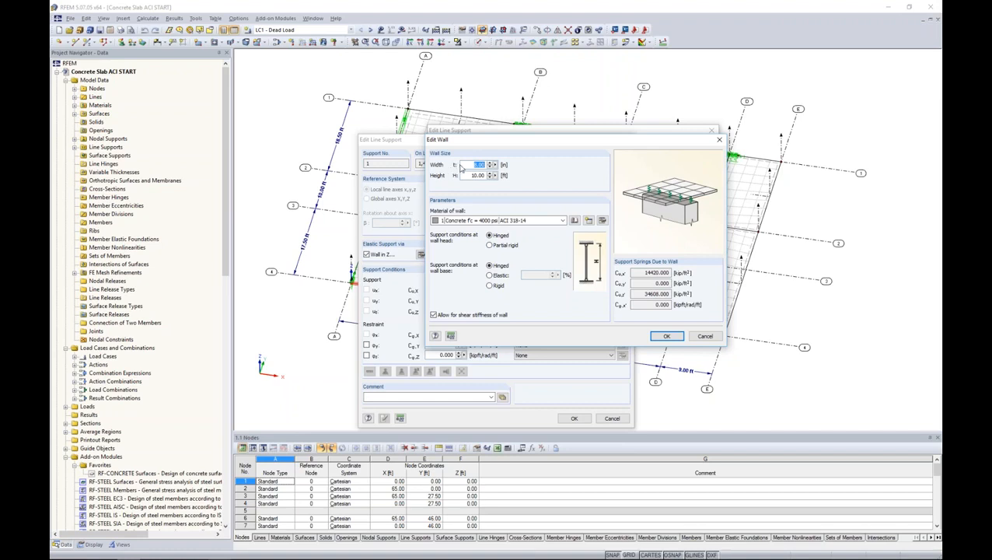
{"action": "left_click", "coordinate": [470, 175]}
{"action": "left_click", "coordinate": [704, 337]}
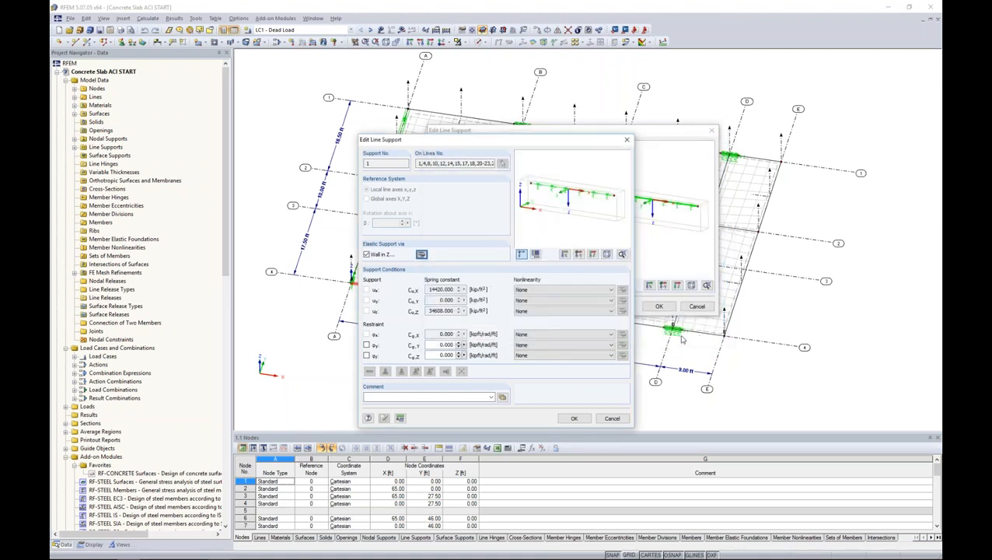
{"action": "left_click", "coordinate": [613, 418]}
{"action": "left_click", "coordinate": [694, 306]}
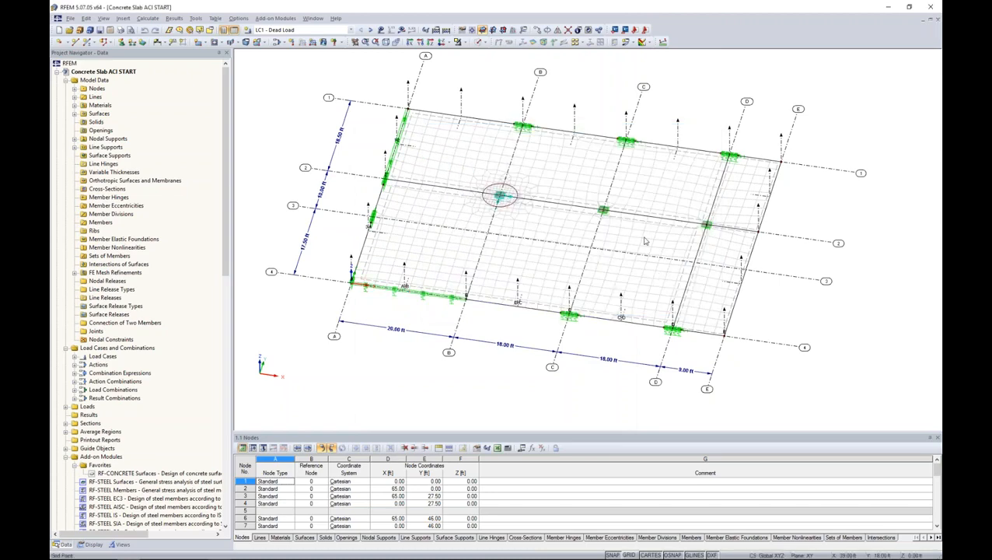
Examine the column parameters of the nodal support at grid intersection C-2, leaving the support unchanged.
{"action": "scroll", "coordinate": [614, 210], "scroll_direction": "up", "scroll_amount": 5}
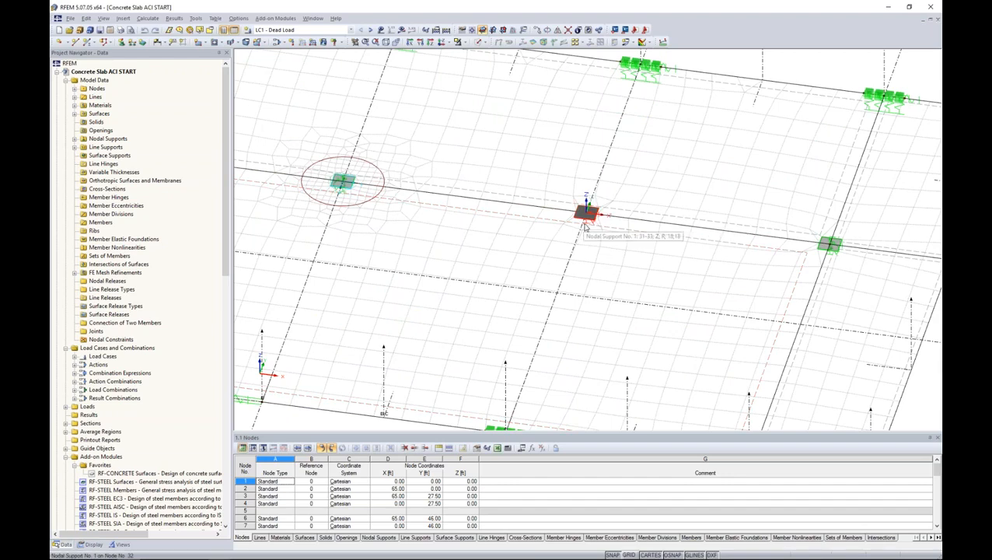
{"action": "double_click", "coordinate": [587, 216]}
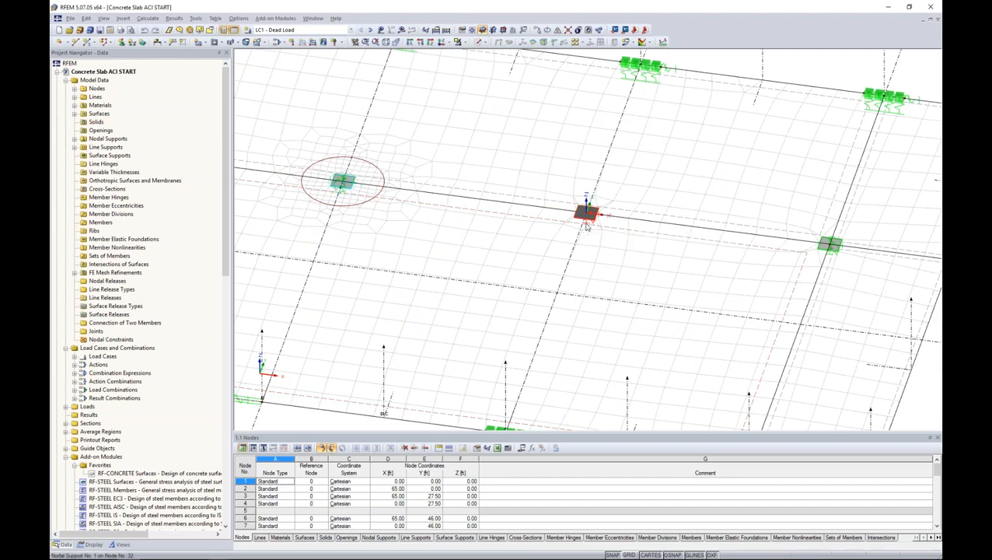
{"action": "left_click", "coordinate": [509, 241]}
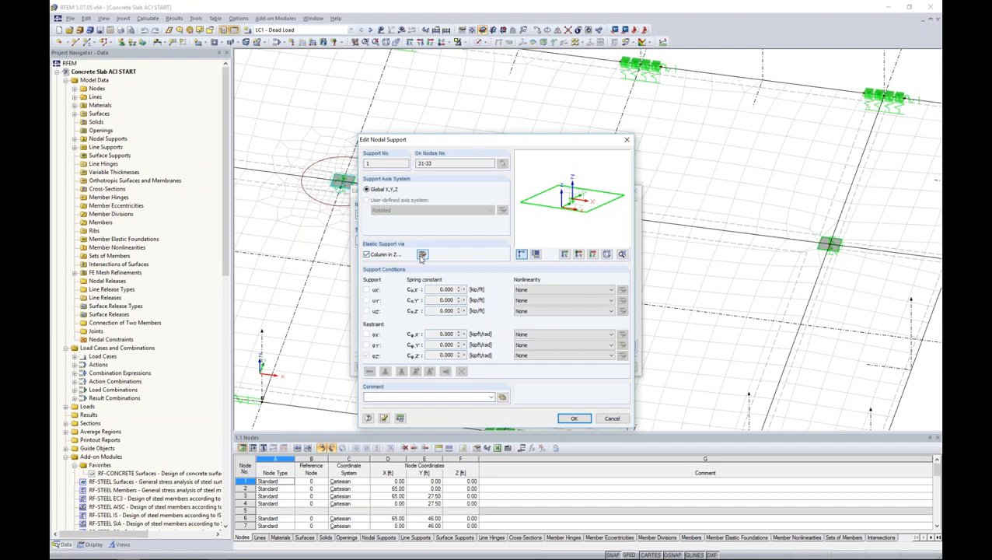
{"action": "left_click", "coordinate": [422, 254]}
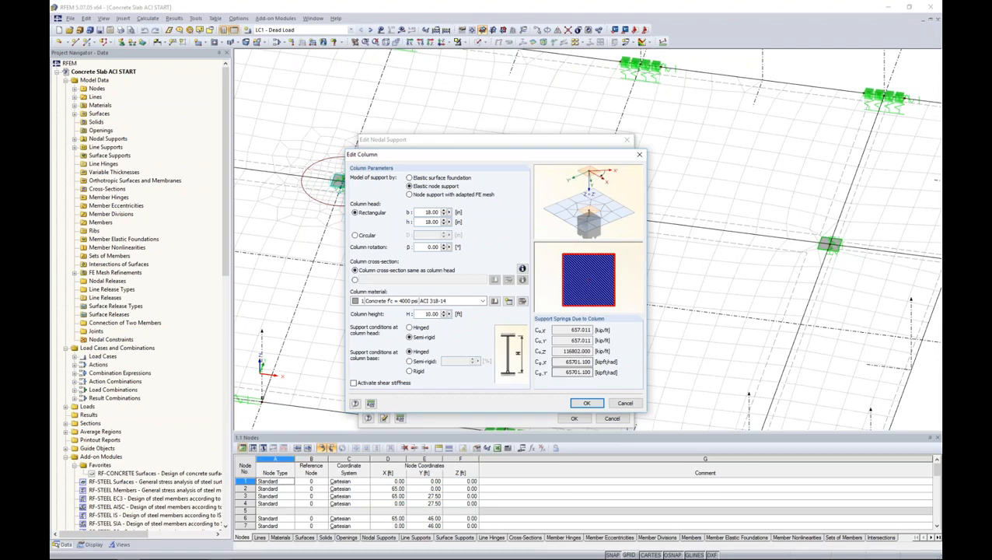
{"action": "left_click", "coordinate": [624, 404]}
{"action": "left_click", "coordinate": [613, 418]}
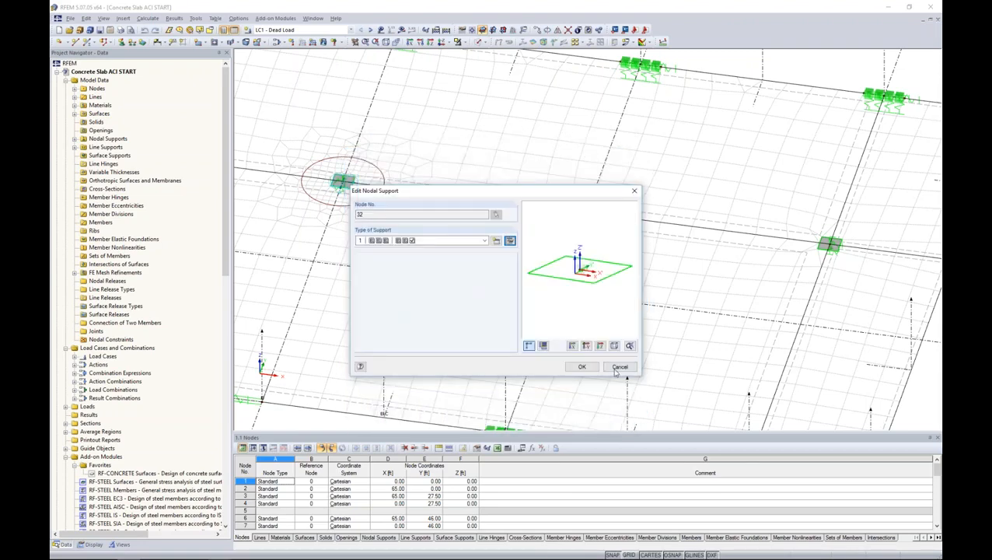
{"action": "left_click", "coordinate": [619, 368]}
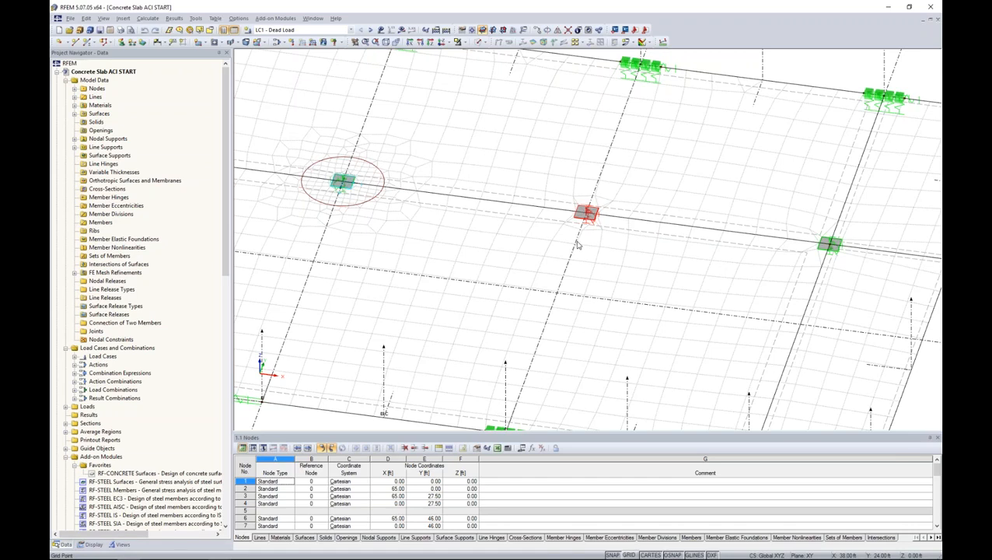
Review the radius and target FE lengths of the circular mesh refinement around the column at B-2, leaving it unchanged.
{"action": "scroll", "coordinate": [577, 245], "scroll_direction": "down", "scroll_amount": 5}
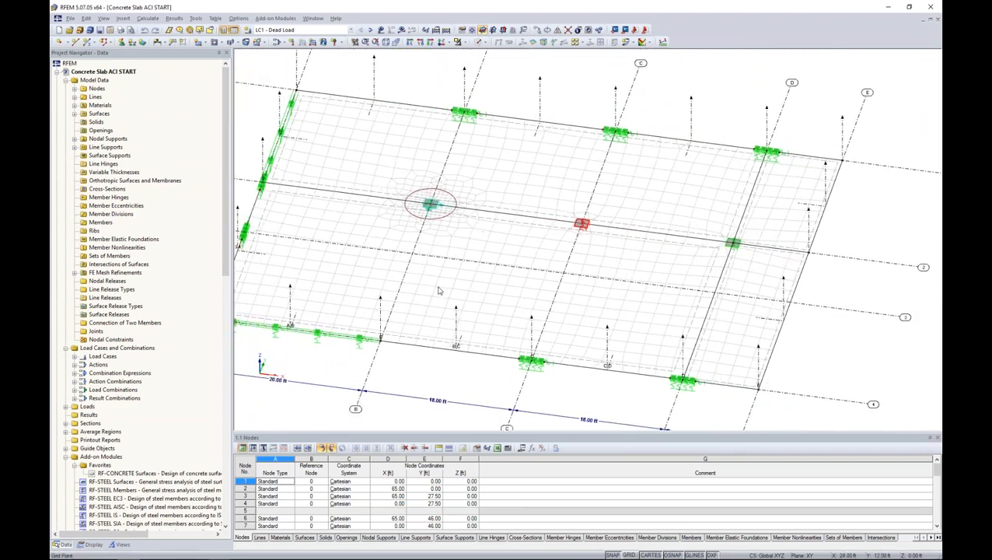
{"action": "left_click", "coordinate": [435, 210]}
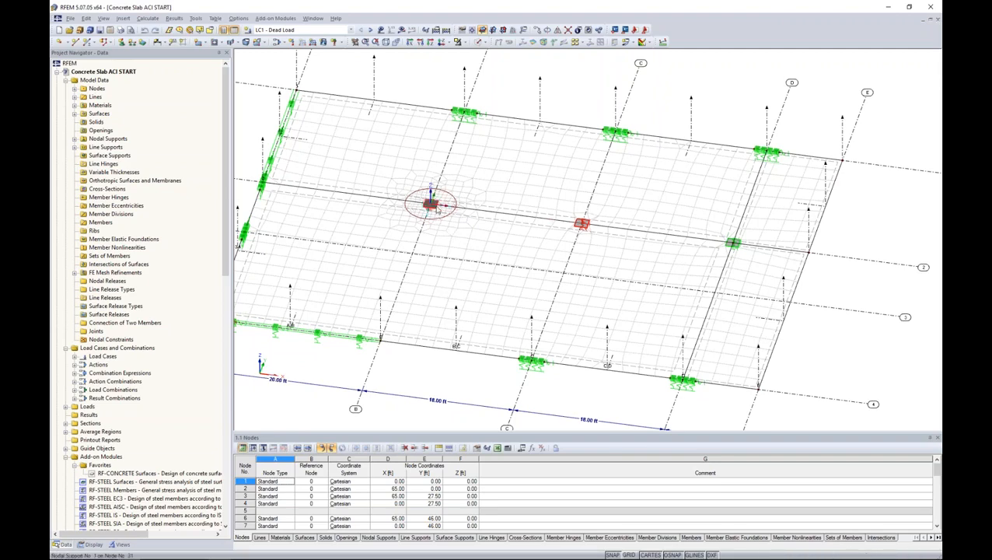
{"action": "scroll", "coordinate": [434, 211], "scroll_direction": "up", "scroll_amount": 3}
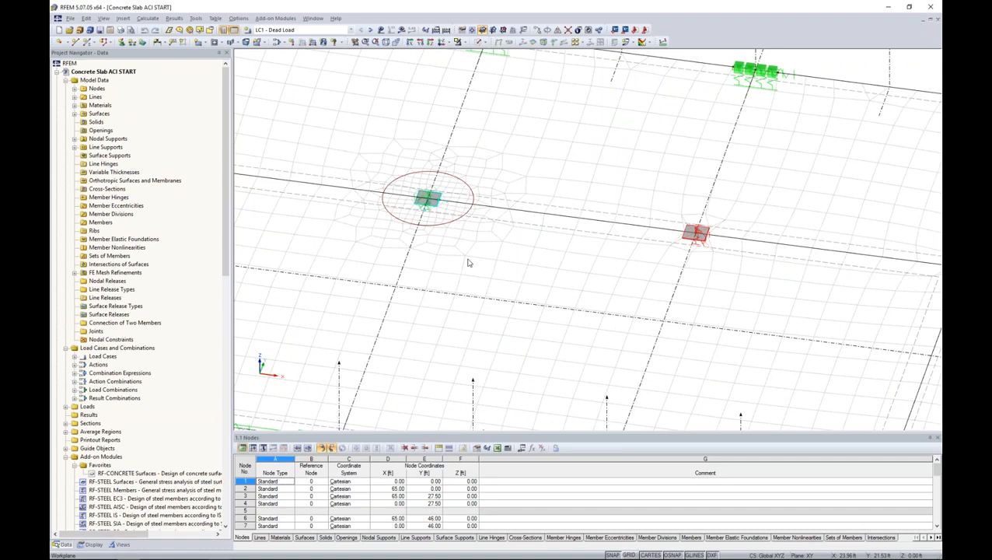
{"action": "left_click", "coordinate": [457, 222]}
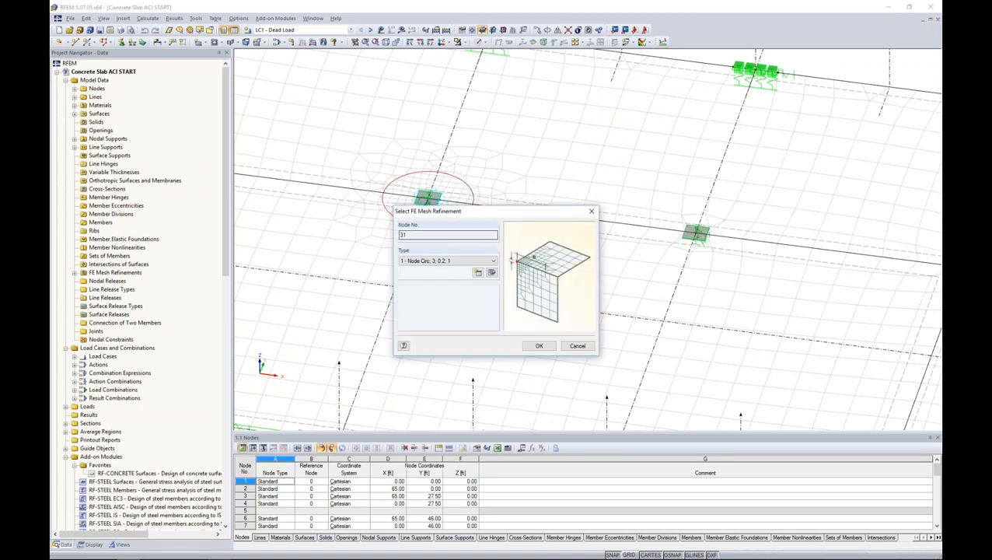
{"action": "left_click", "coordinate": [538, 345]}
{"action": "left_click_drag", "start_coordinate": [503, 176], "coordinate": [575, 129]}
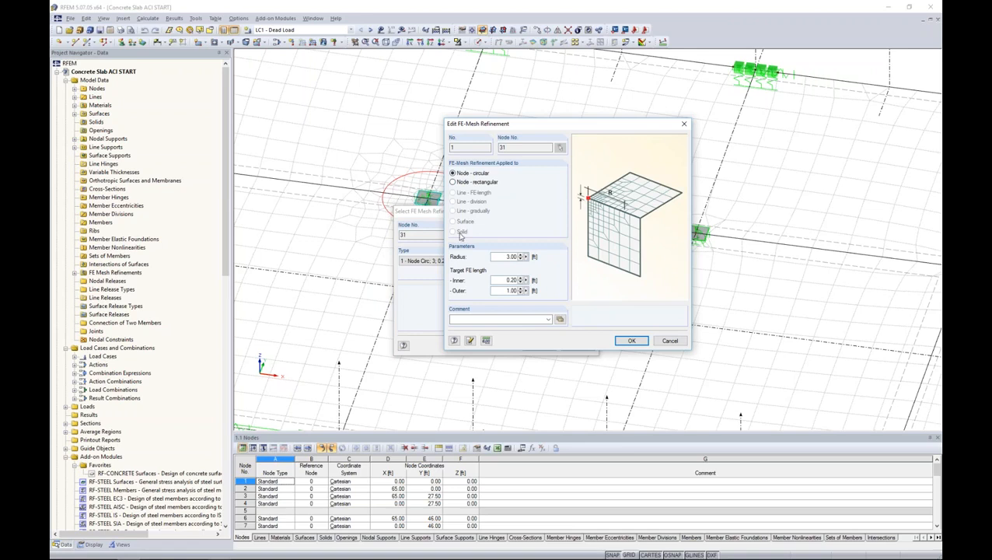
{"action": "left_click_drag", "start_coordinate": [538, 124], "coordinate": [582, 104]}
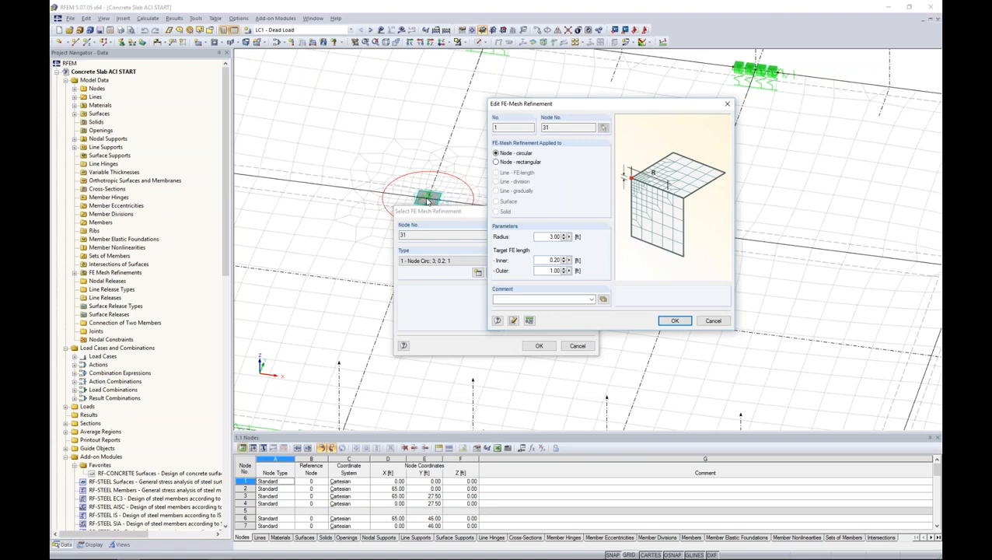
{"action": "double_click", "coordinate": [552, 236]}
{"action": "double_click", "coordinate": [550, 259]}
{"action": "left_click", "coordinate": [711, 321]}
{"action": "left_click", "coordinate": [577, 344]}
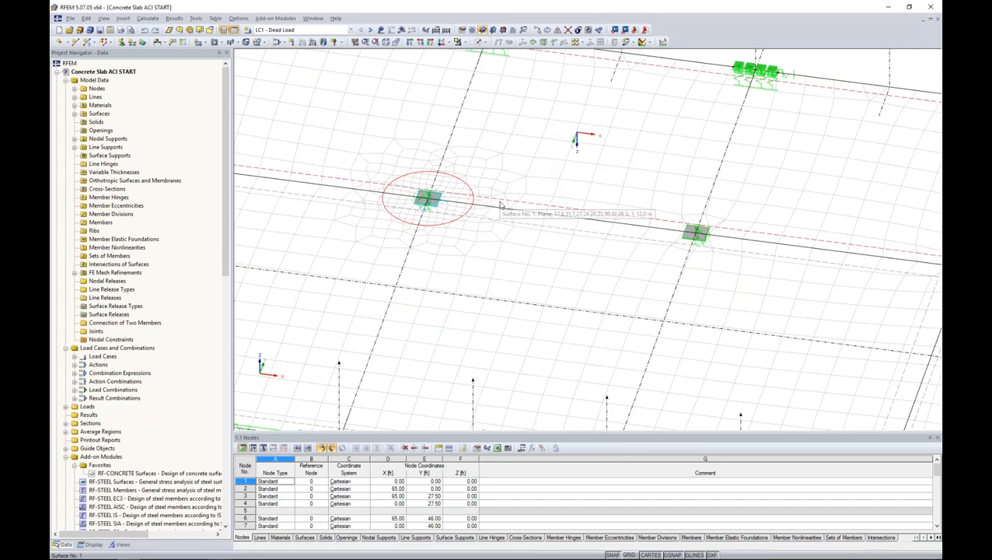
Select the entire slab model and open the stiffness modification settings of surfaces 1-4 together.
{"action": "scroll", "coordinate": [502, 204], "scroll_direction": "down", "scroll_amount": 3}
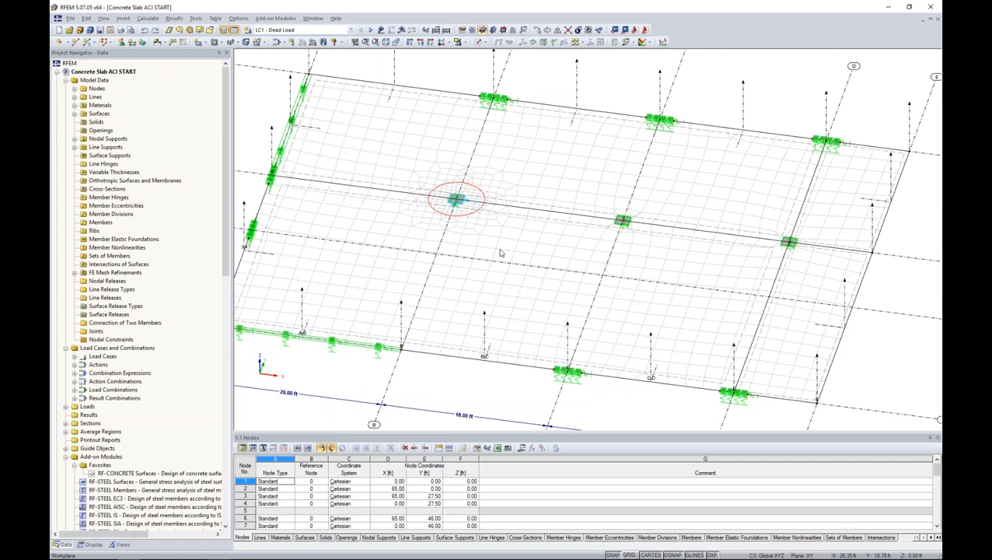
{"action": "scroll", "coordinate": [516, 247], "scroll_direction": "down", "scroll_amount": 3}
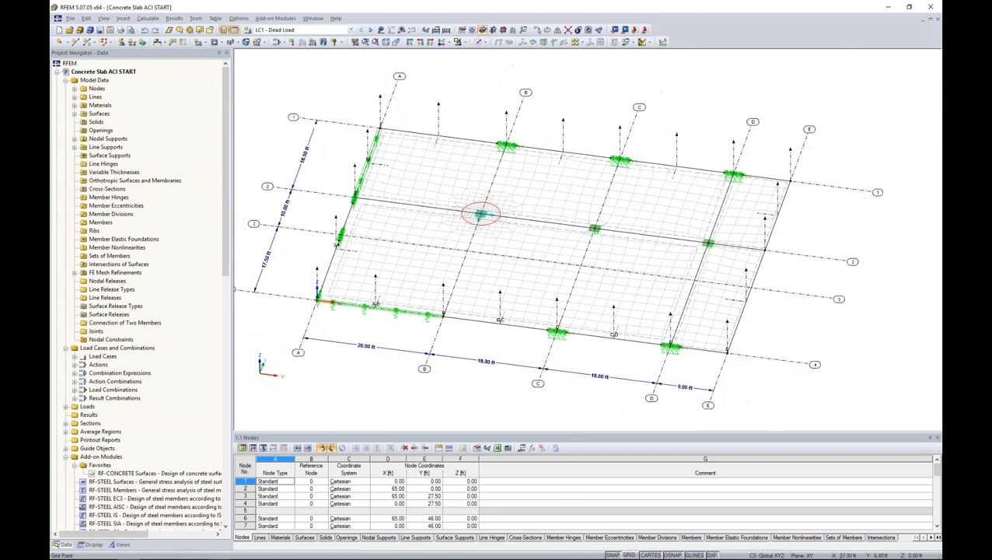
{"action": "middle_click_drag", "start_coordinate": [526, 335], "coordinate": [540, 361], "text": "ctrl"}
{"action": "left_click_drag", "start_coordinate": [318, 95], "coordinate": [802, 381]}
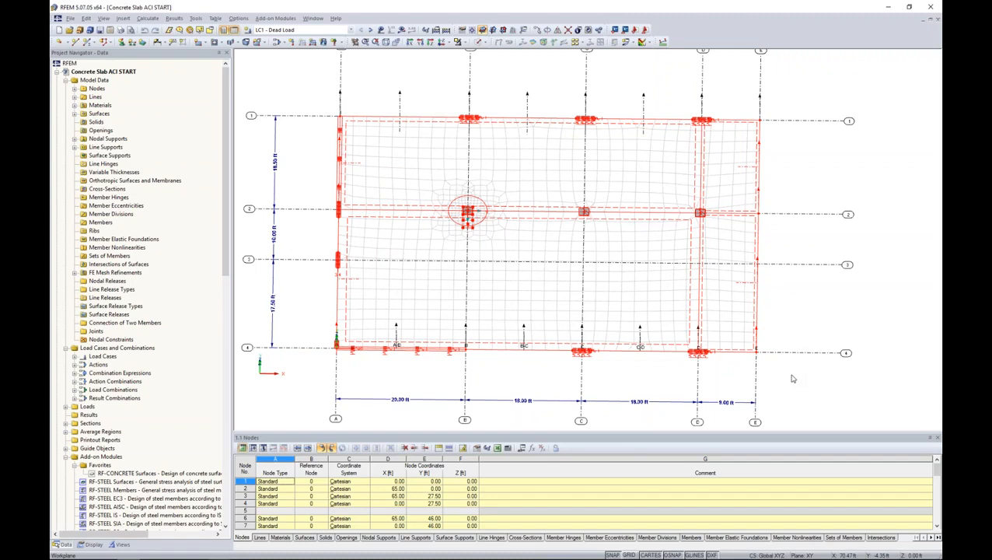
{"action": "left_click_drag", "start_coordinate": [302, 91], "coordinate": [785, 389]}
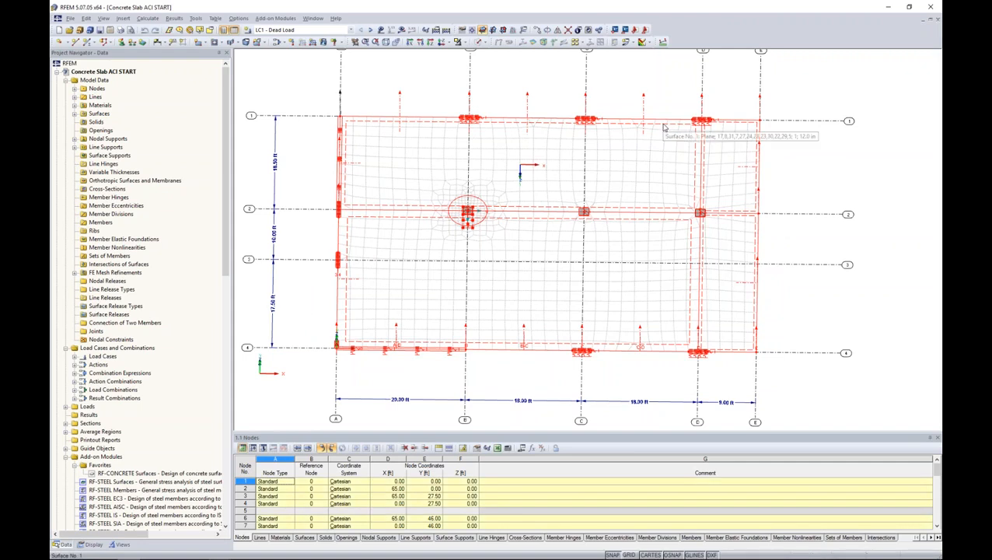
{"action": "right_click", "coordinate": [665, 127]}
{"action": "mouse_move", "coordinate": [703, 132]}
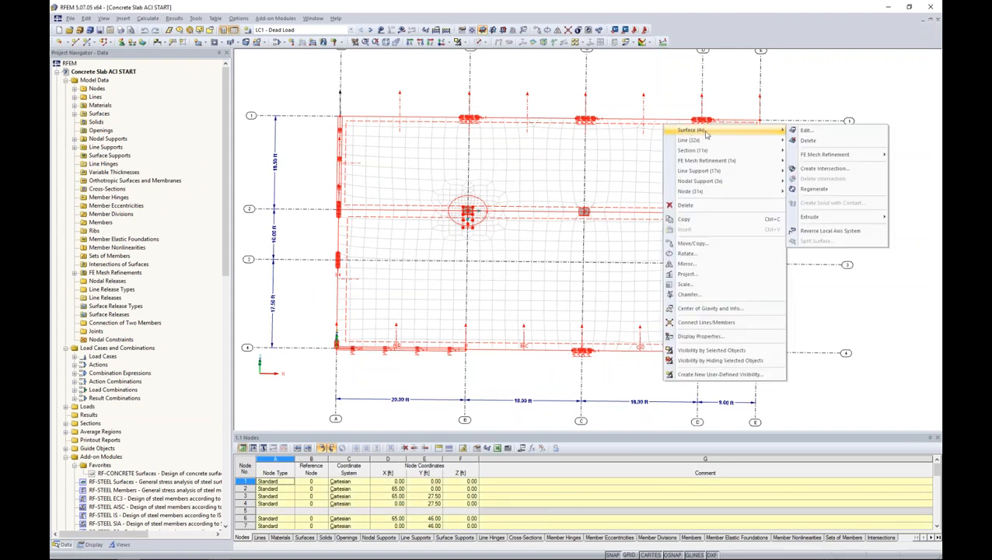
{"action": "left_click", "coordinate": [805, 130]}
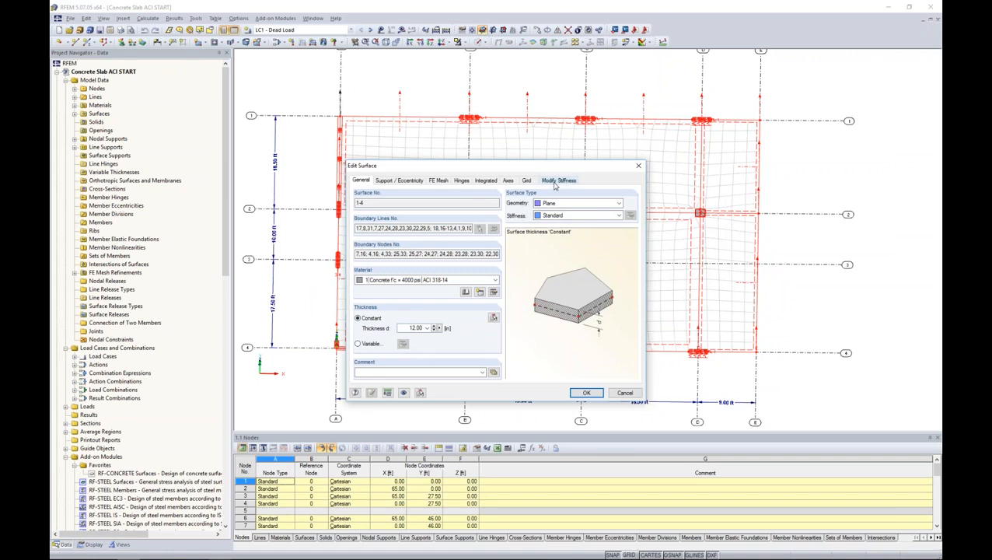
{"action": "left_click", "coordinate": [554, 183]}
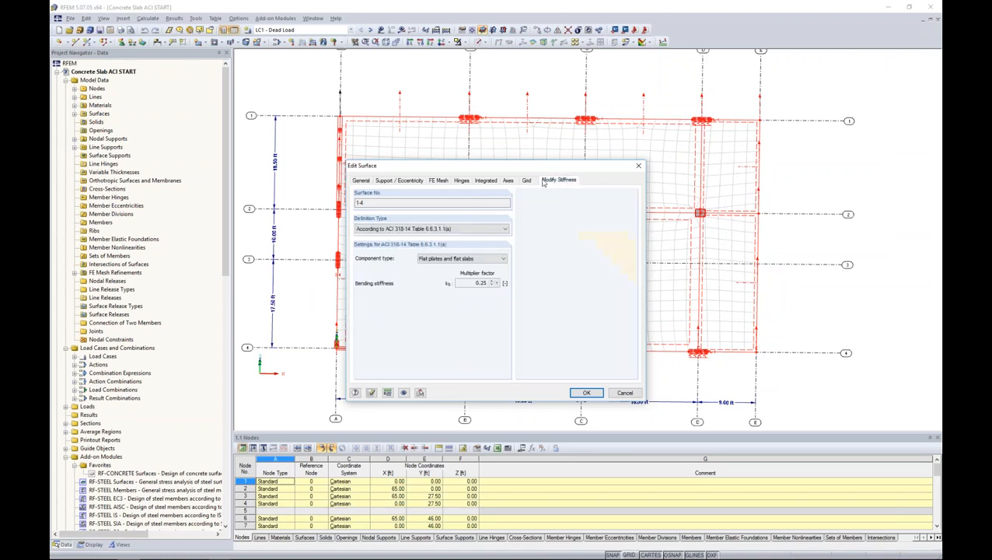
Switch the surfaces' stiffness definition type to None and back to According to ACI 318-14 Table 6.6.3.1.1(a).
{"action": "left_click", "coordinate": [441, 229]}
{"action": "left_click", "coordinate": [418, 237]}
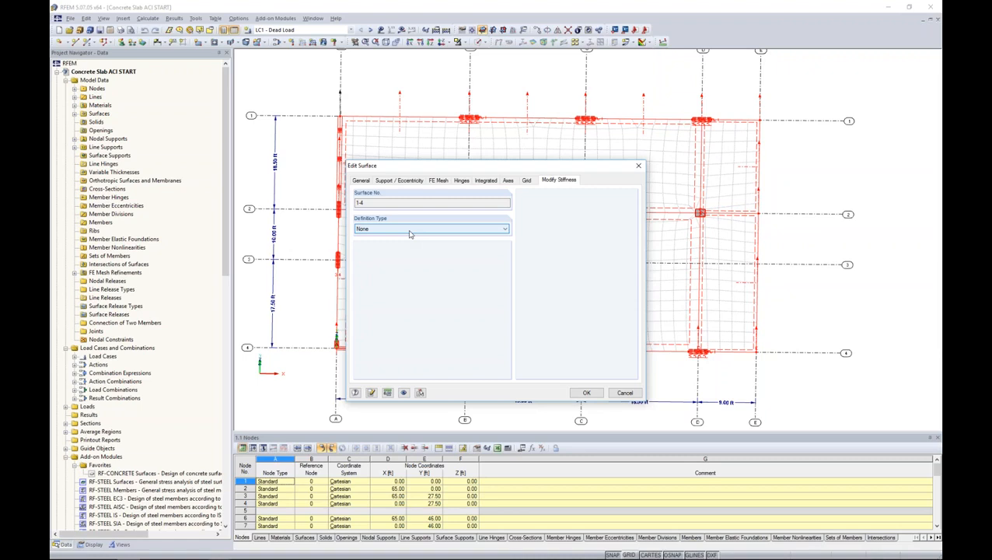
{"action": "left_click", "coordinate": [410, 231]}
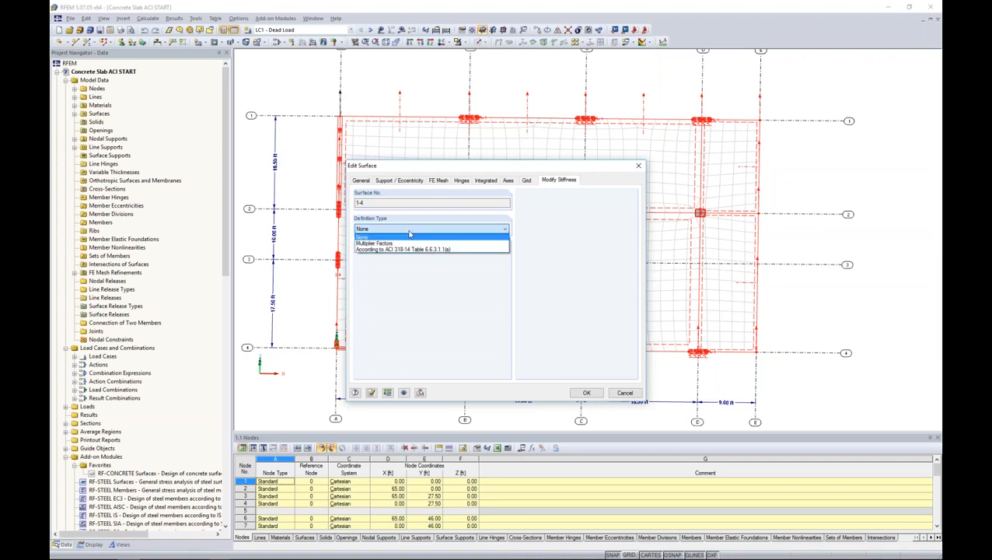
{"action": "left_click", "coordinate": [370, 250]}
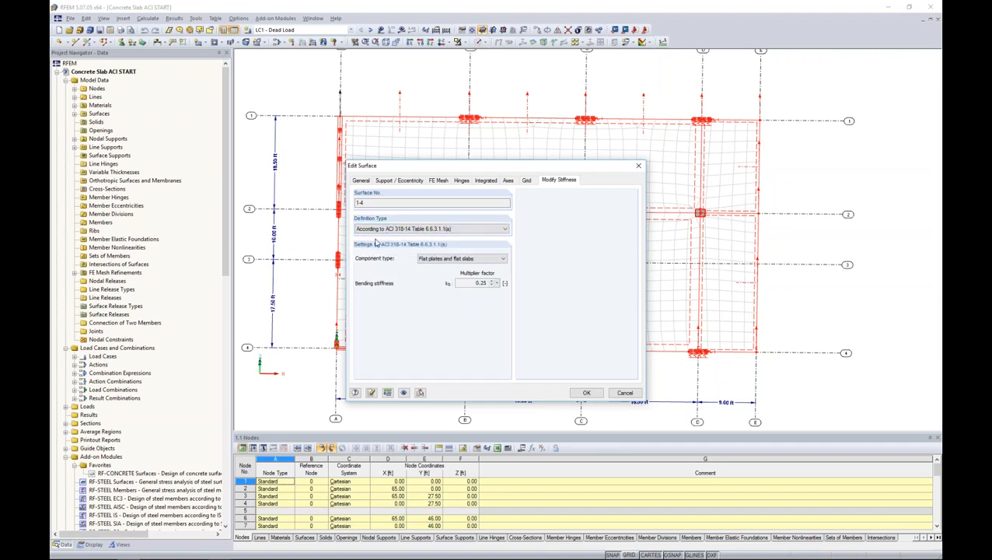
Review the ACI component types for surfaces 1-4, keep Flat plates and flat slabs, and discard the surface edit.
{"action": "left_click", "coordinate": [440, 261]}
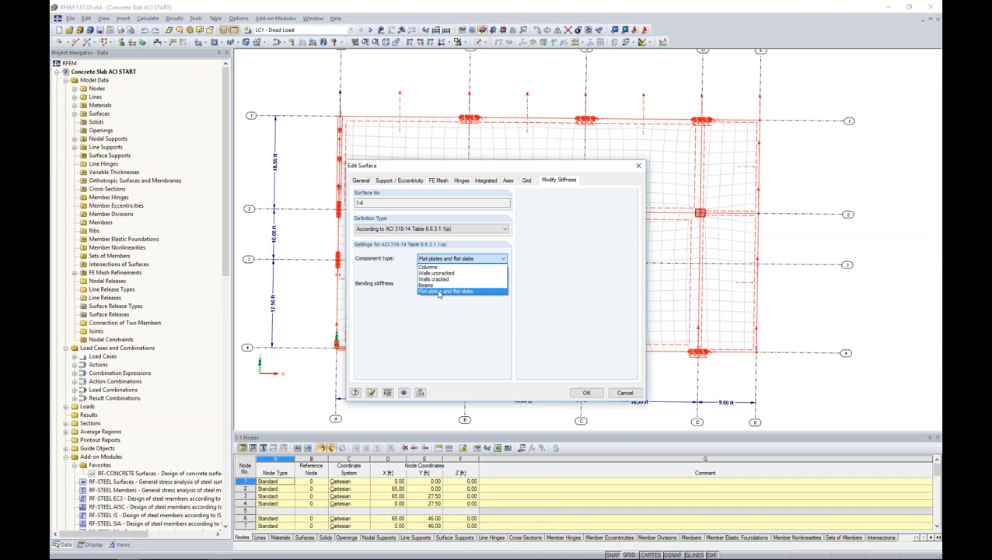
{"action": "left_click", "coordinate": [439, 292]}
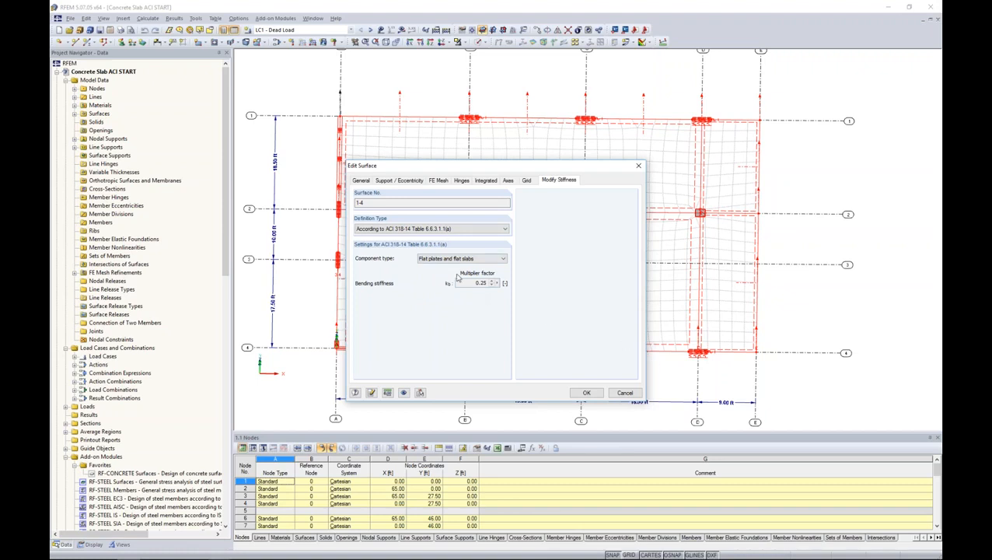
{"action": "left_click", "coordinate": [628, 394]}
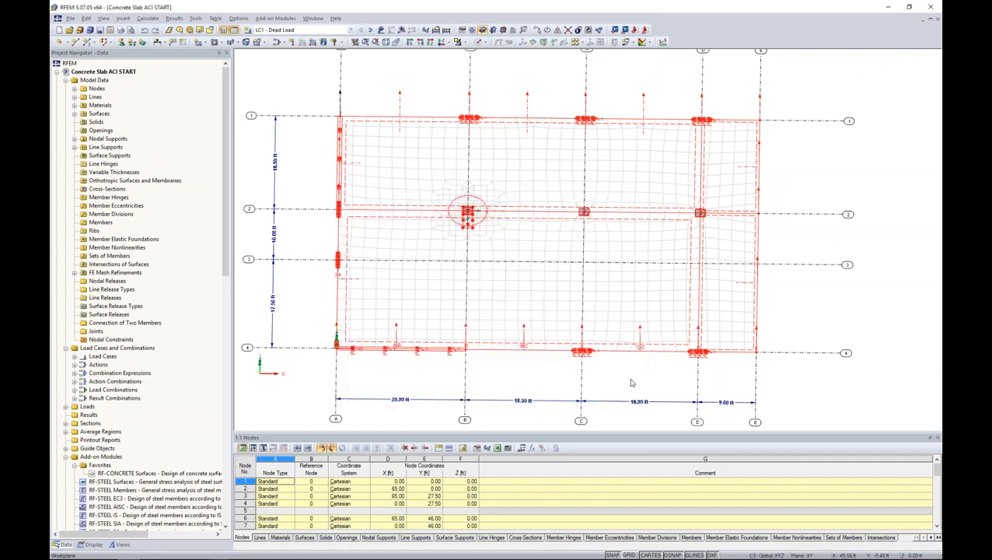
{"action": "scroll", "coordinate": [629, 388], "scroll_direction": "down", "scroll_amount": 1}
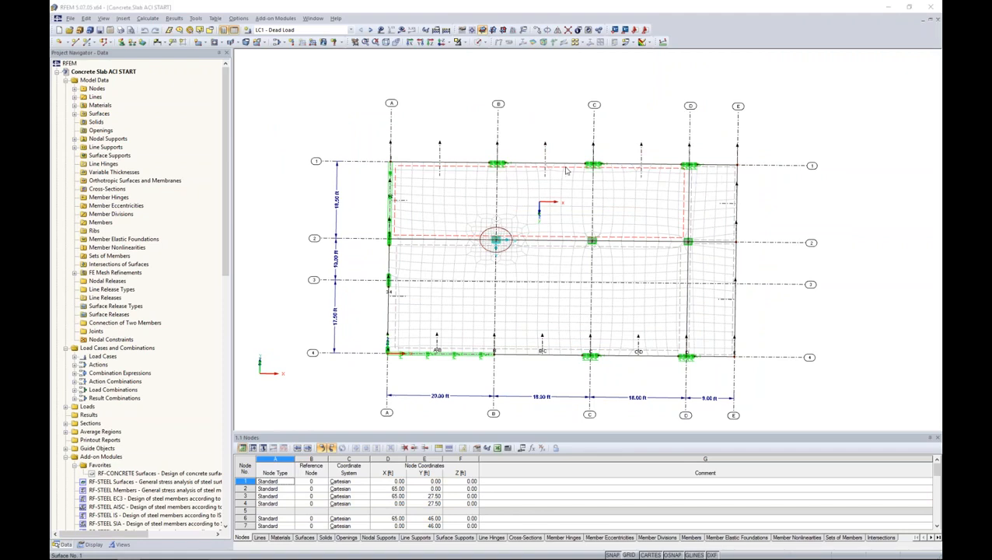
Switch surface 1's stiffness to Orthotropic and examine the transformed stiffness matrix of the constant thickness type.
{"action": "left_click", "coordinate": [363, 180]}
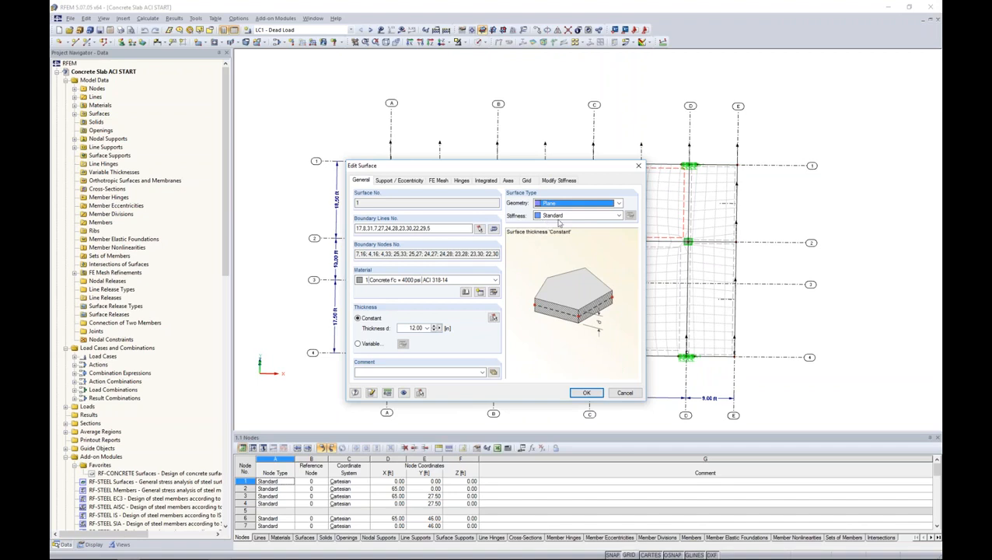
{"action": "left_click", "coordinate": [597, 217]}
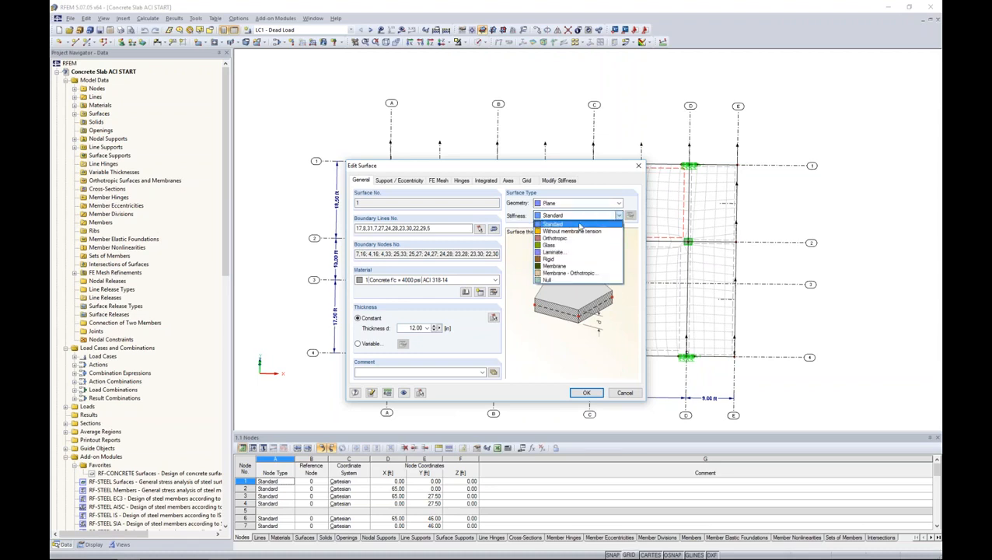
{"action": "left_click", "coordinate": [571, 238]}
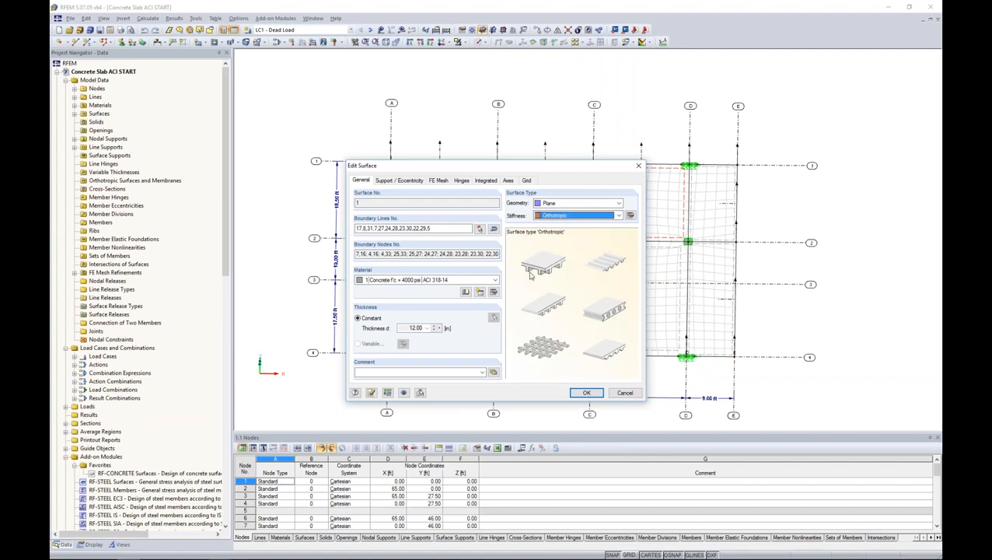
{"action": "left_click", "coordinate": [629, 216]}
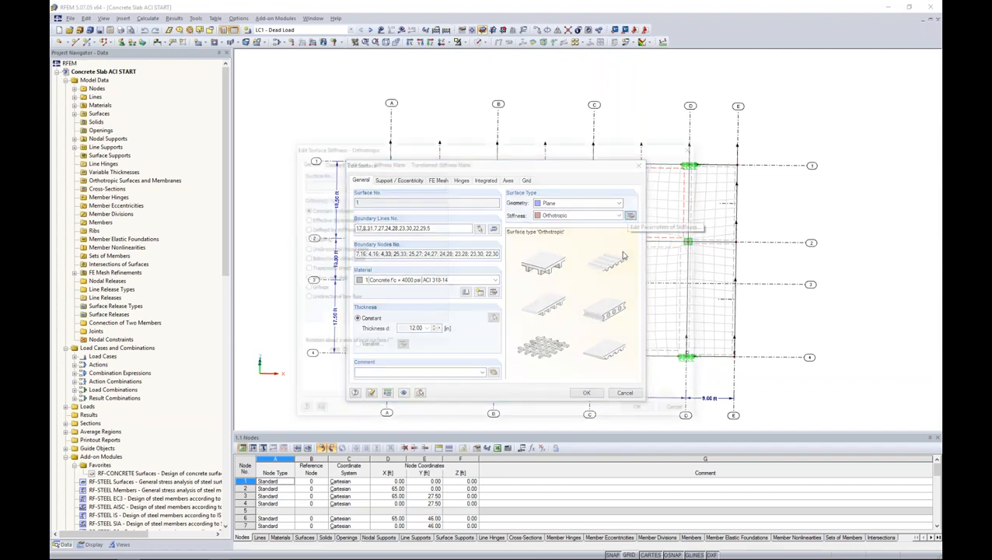
{"action": "left_click_drag", "start_coordinate": [583, 149], "coordinate": [603, 127]}
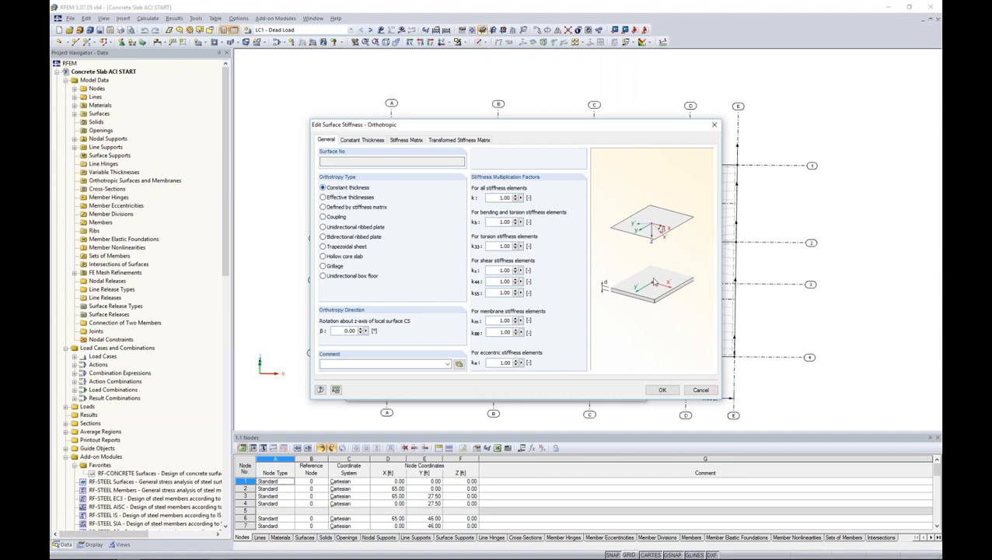
{"action": "left_click", "coordinate": [460, 141]}
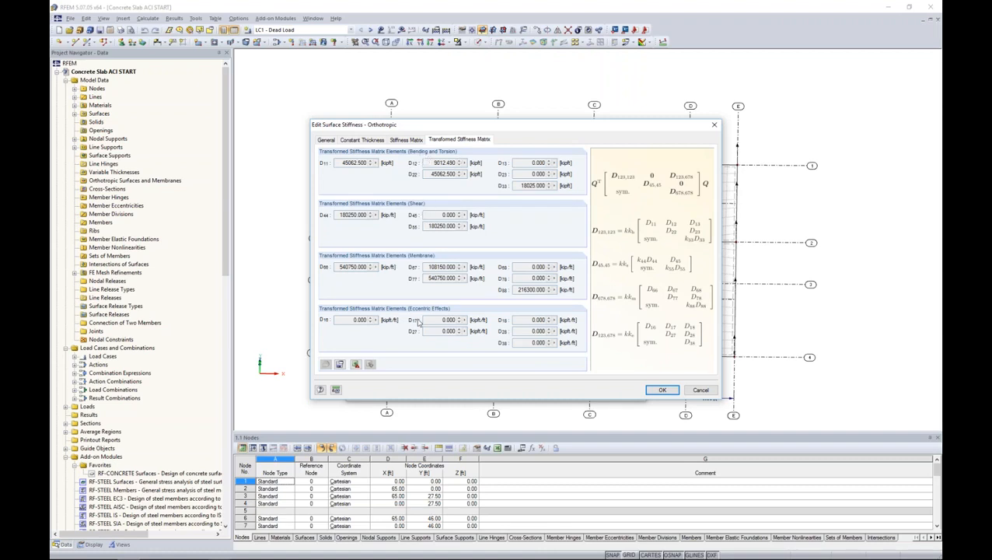
Choose the Effective thicknesses orthotropy type and set the thickness to 12 in for the x' direction and 5 in for y'.
{"action": "left_click", "coordinate": [326, 140]}
{"action": "left_click", "coordinate": [322, 198]}
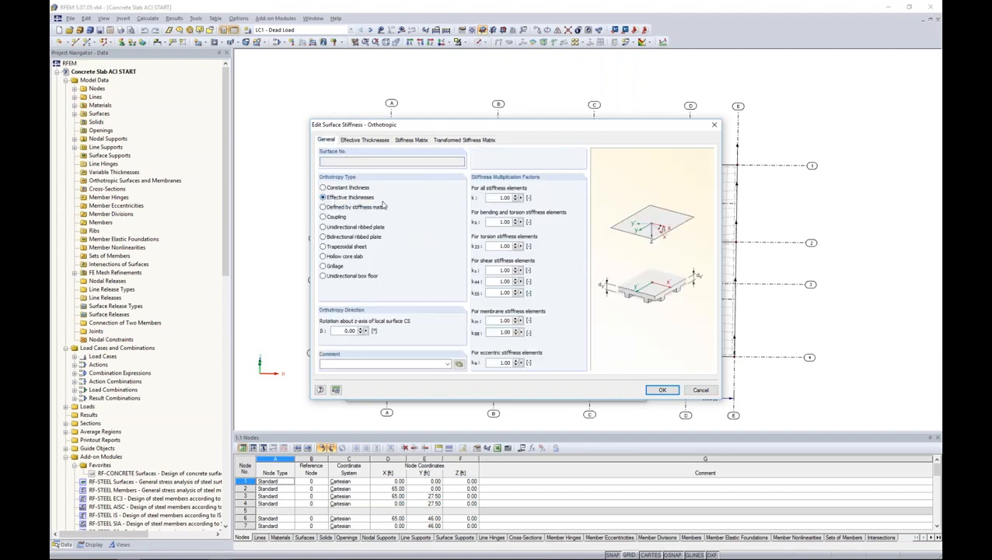
{"action": "left_click", "coordinate": [361, 140]}
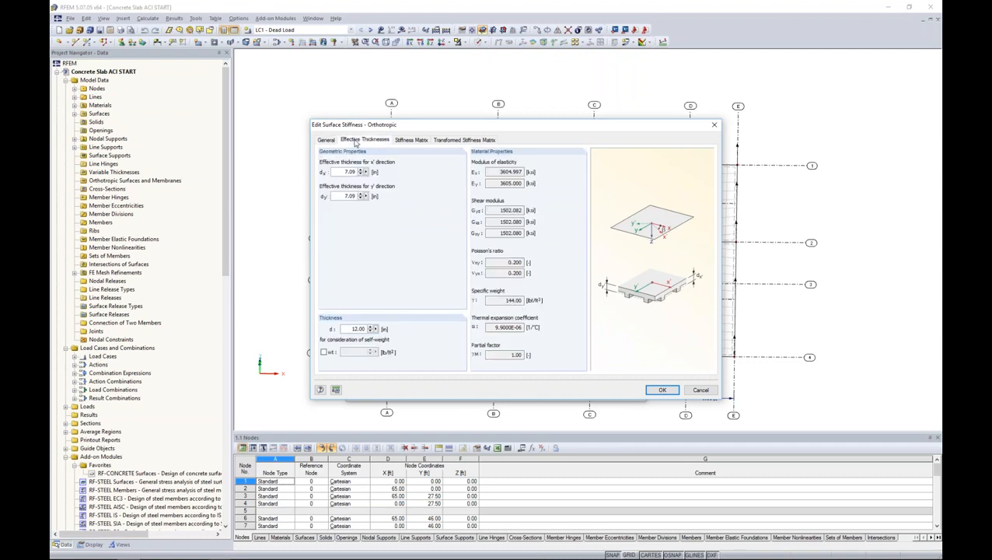
{"action": "double_click", "coordinate": [342, 171]}
{"action": "type", "text": "12"}
{"action": "key", "text": "Tab"}
{"action": "type", "text": "5"}
{"action": "left_click", "coordinate": [346, 171]}
Check the transformed stiffness matrix for the effective thicknesses and the thickness considered for self-weight.
{"action": "left_click", "coordinate": [441, 139]}
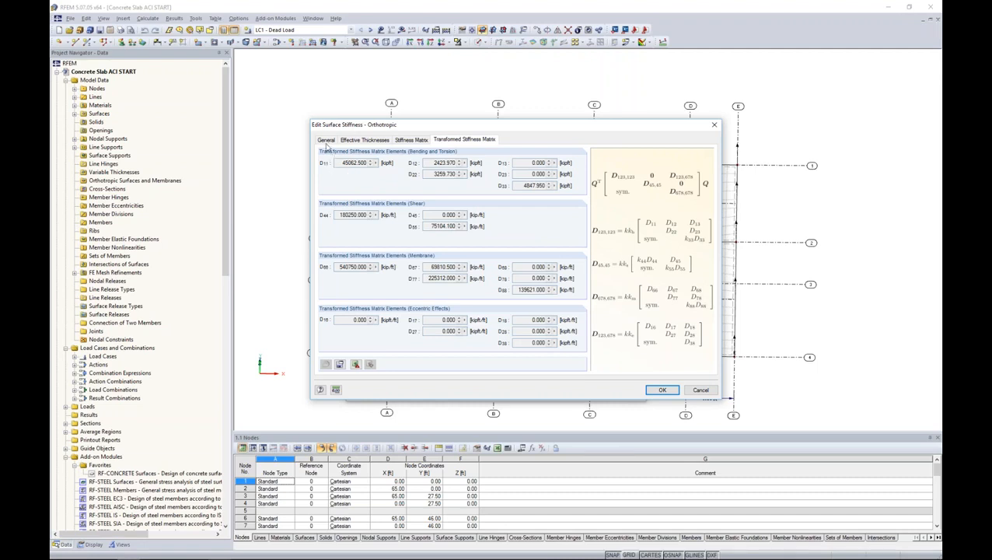
{"action": "left_click", "coordinate": [350, 141]}
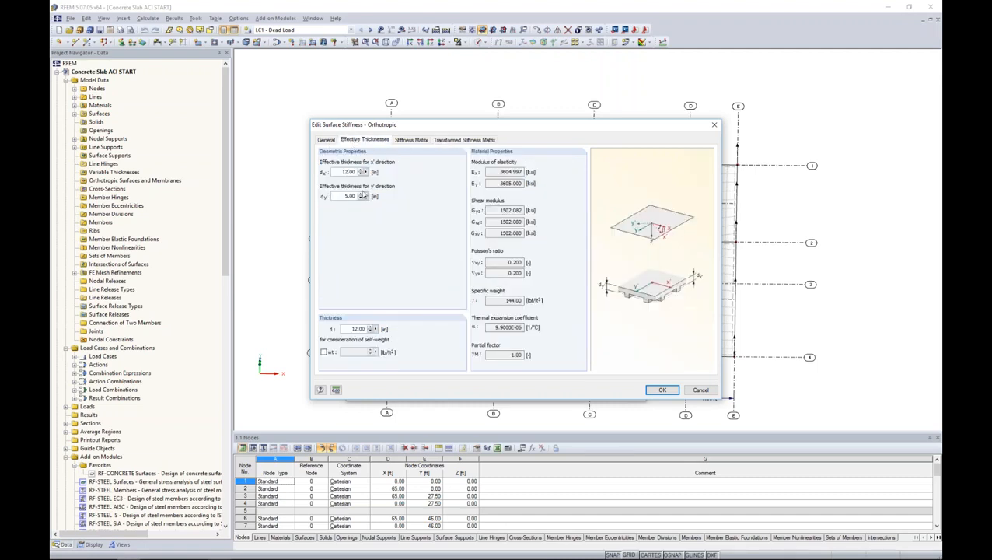
{"action": "double_click", "coordinate": [357, 329]}
Choose the Defined by stiffness matrix orthotropy type and examine its membrane and shear matrix elements.
{"action": "left_click", "coordinate": [331, 141]}
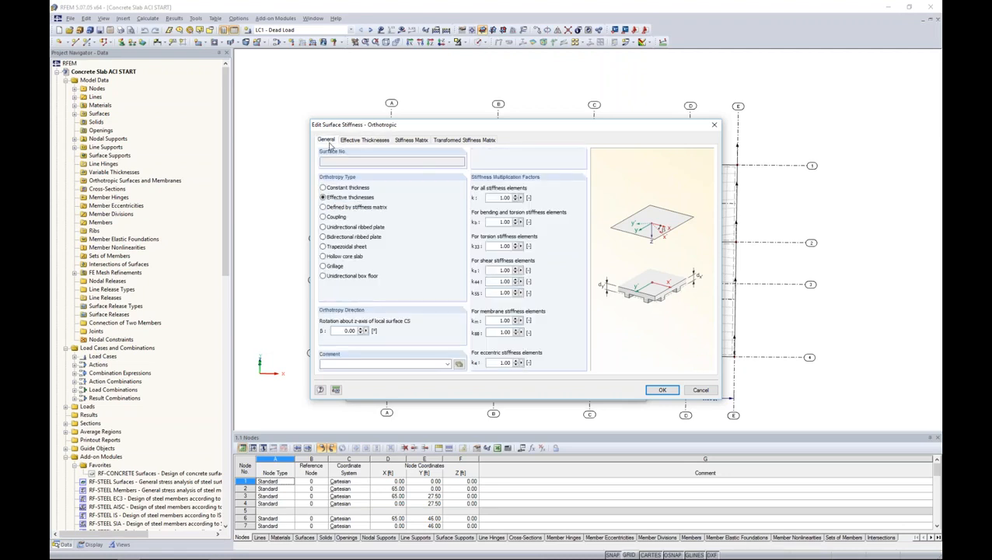
{"action": "left_click", "coordinate": [324, 208]}
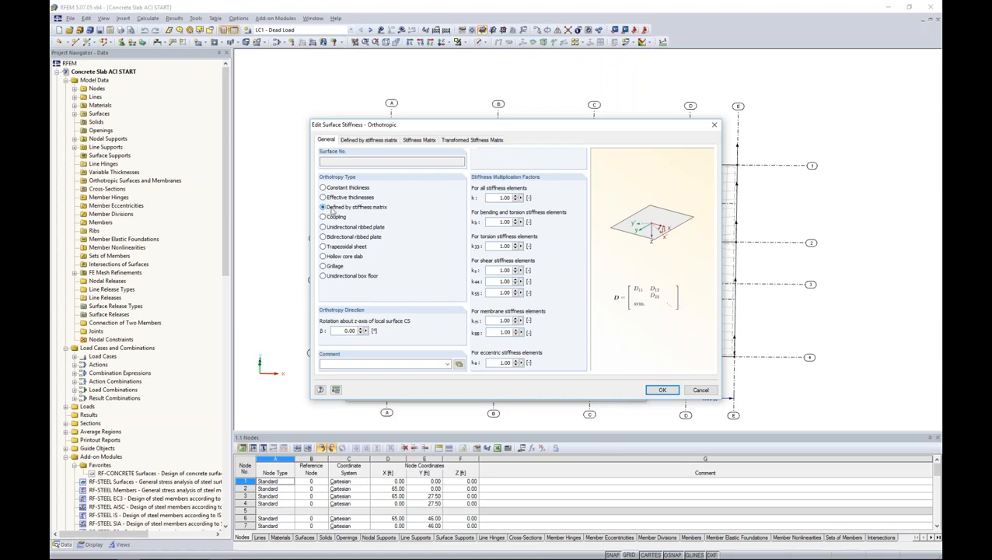
{"action": "left_click", "coordinate": [426, 142]}
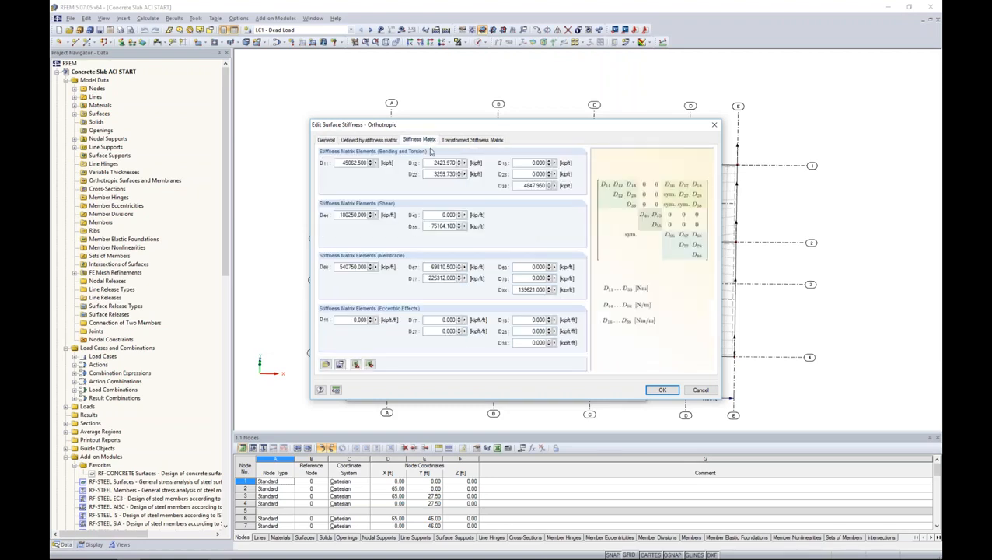
{"action": "left_click_drag", "start_coordinate": [425, 267], "coordinate": [454, 278]}
{"action": "left_click_drag", "start_coordinate": [432, 225], "coordinate": [458, 226]}
Preview the Unidirectional ribbed plate type, and select Bidirectional ribbed plate to examine its slab thickness and rib height inputs.
{"action": "left_click", "coordinate": [328, 140]}
{"action": "left_click", "coordinate": [323, 227]}
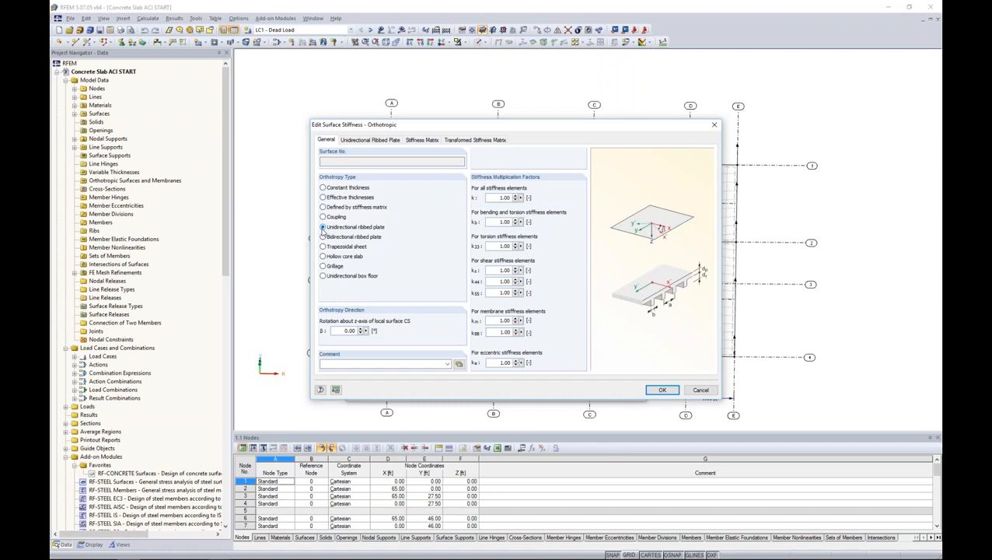
{"action": "left_click", "coordinate": [323, 237]}
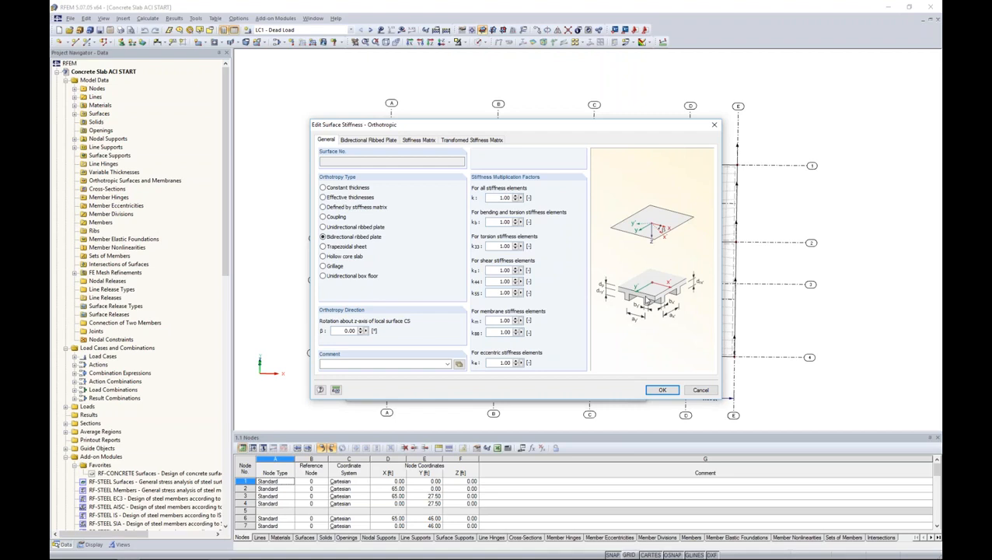
{"action": "left_click", "coordinate": [383, 141]}
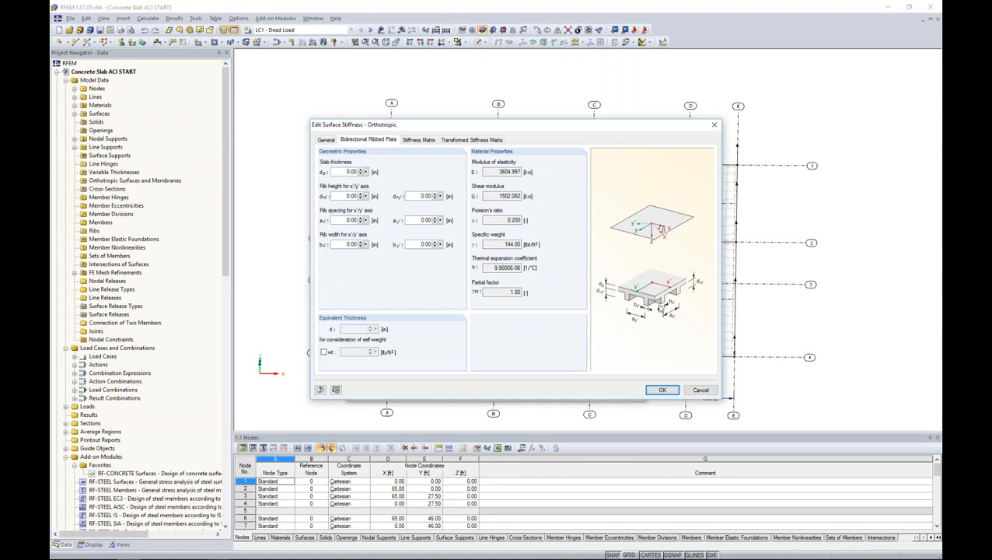
{"action": "double_click", "coordinate": [349, 195]}
{"action": "double_click", "coordinate": [353, 172]}
Preview the Trapezoidal sheet and Hollow core slab types, and select Unidirectional box floor to examine its geometric properties.
{"action": "left_click", "coordinate": [325, 140]}
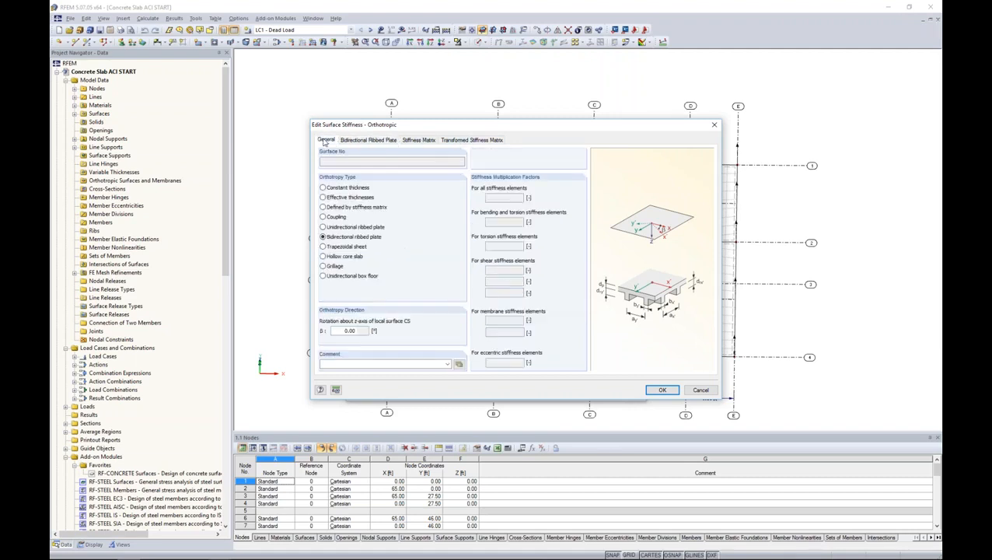
{"action": "left_click", "coordinate": [323, 246]}
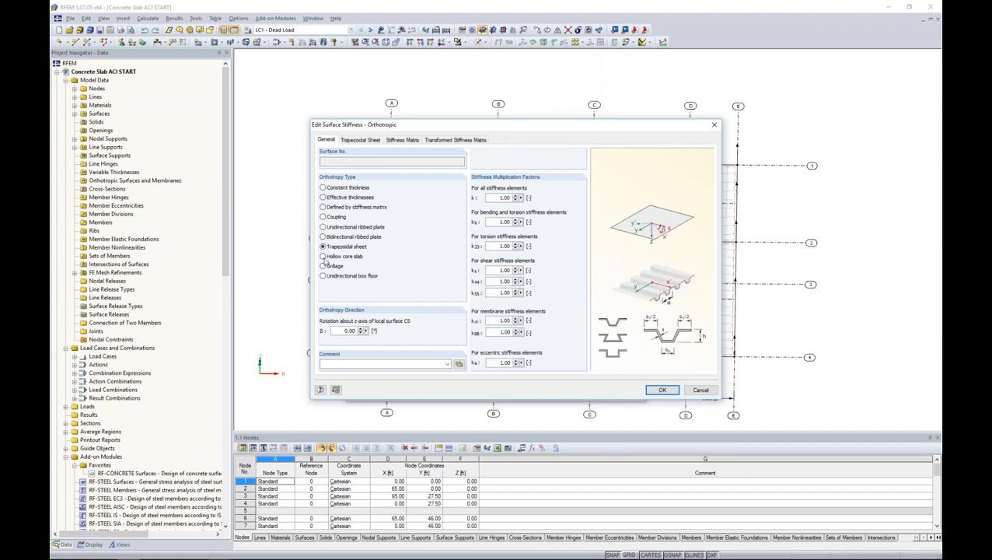
{"action": "left_click", "coordinate": [323, 257]}
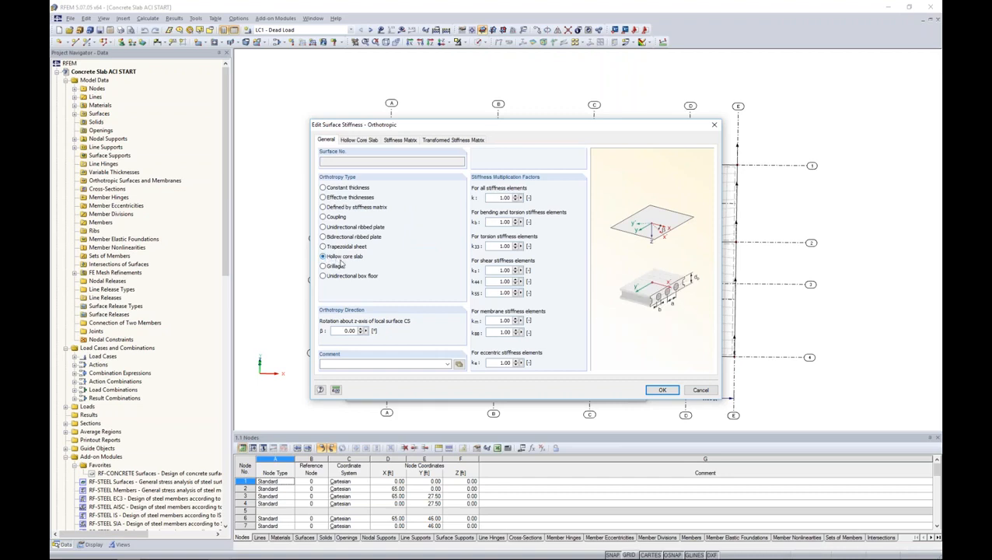
{"action": "left_click", "coordinate": [322, 276]}
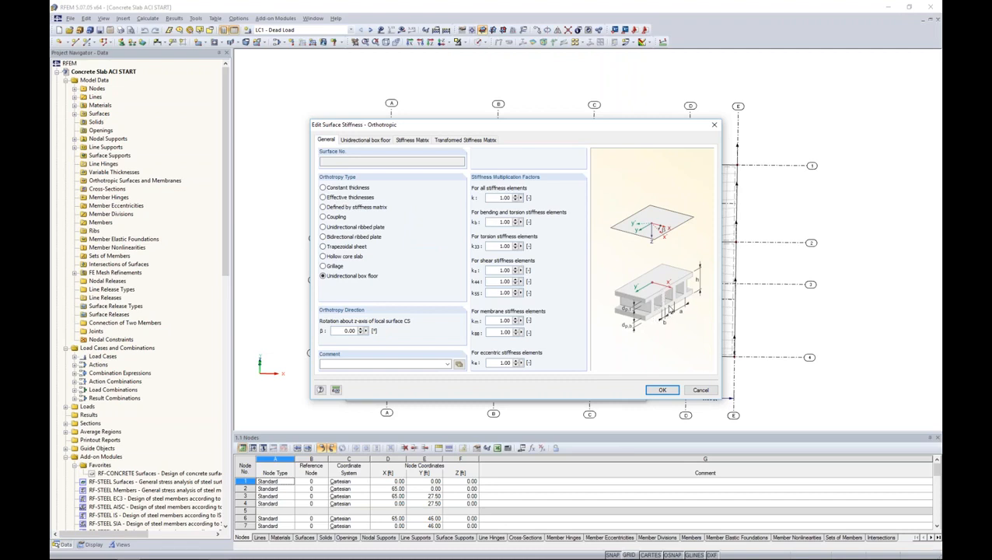
{"action": "left_click", "coordinate": [364, 140]}
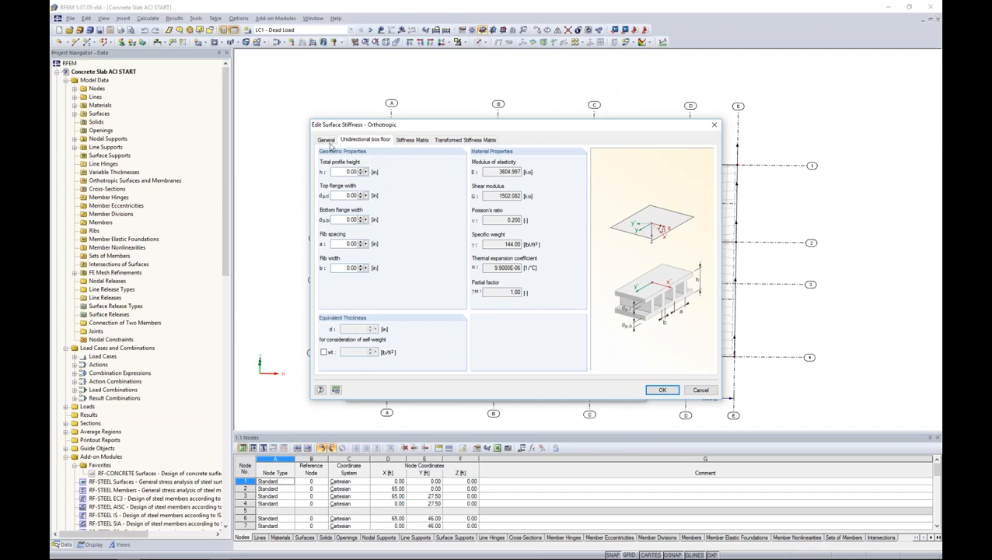
Choose the Grillage orthotropy type and examine its slab thickness, rib spacing and rib width inputs.
{"action": "left_click", "coordinate": [326, 142]}
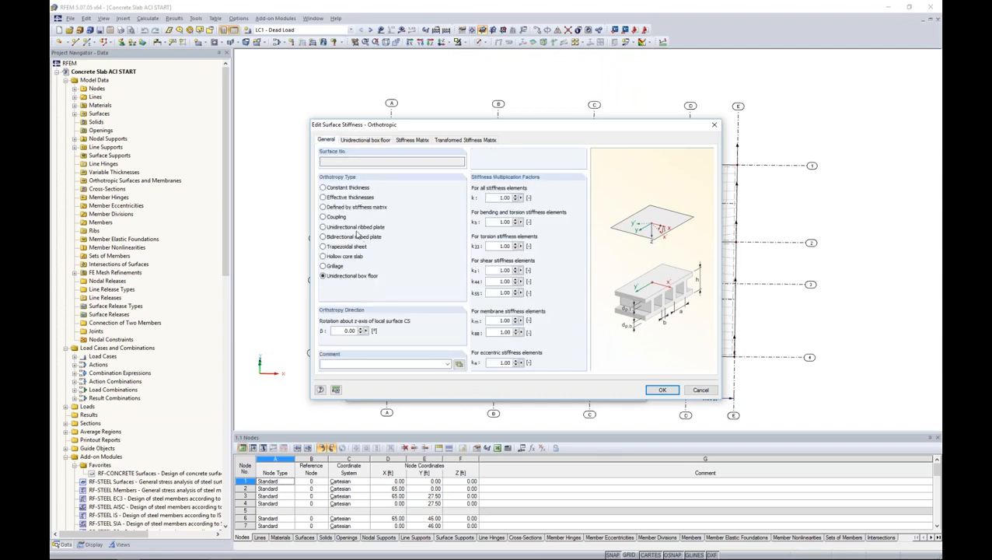
{"action": "left_click", "coordinate": [323, 266]}
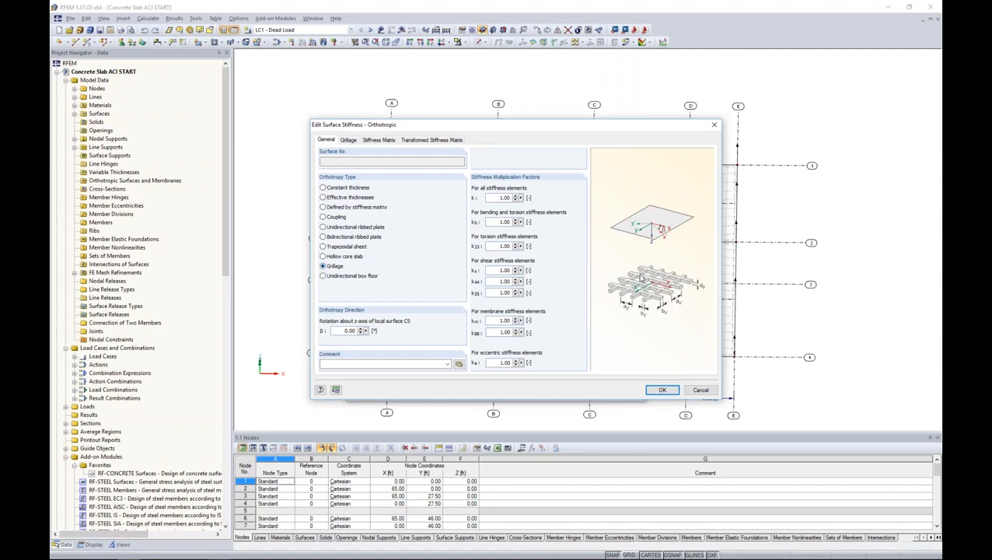
{"action": "left_click", "coordinate": [348, 140]}
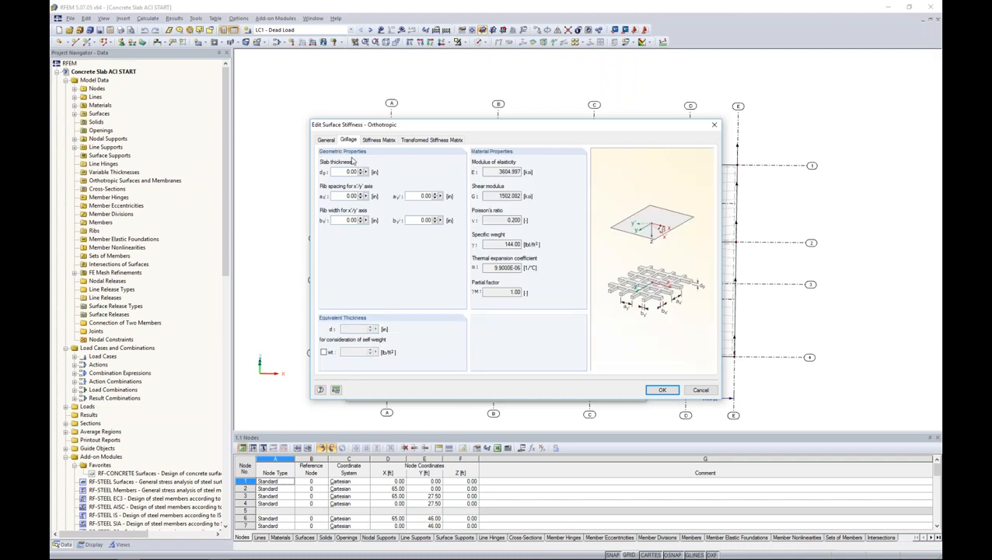
{"action": "left_click", "coordinate": [325, 140]}
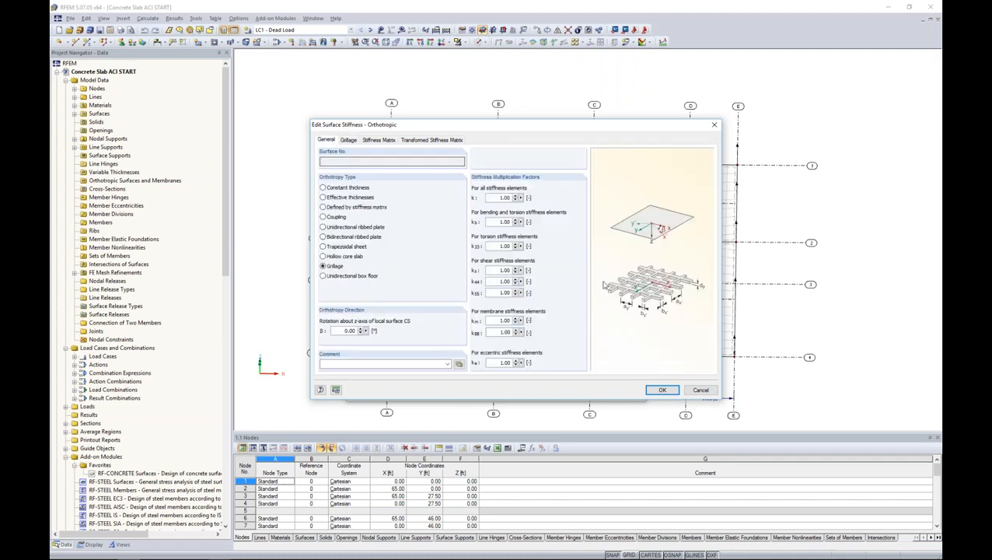
Discard the orthotropic parameters, return surface 1's stiffness to Standard, and close the surface settings without saving.
{"action": "left_click", "coordinate": [699, 390]}
{"action": "left_click", "coordinate": [597, 217]}
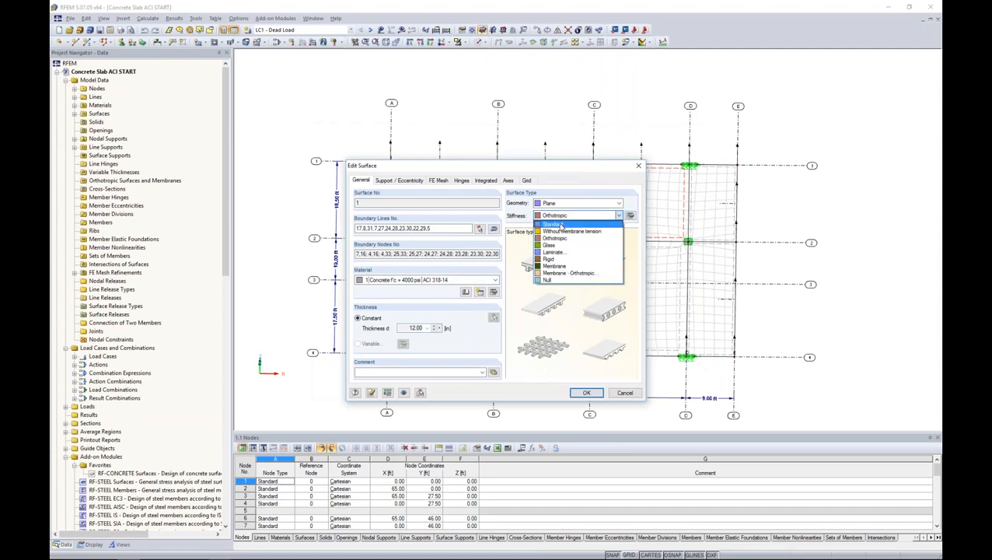
{"action": "left_click", "coordinate": [560, 227]}
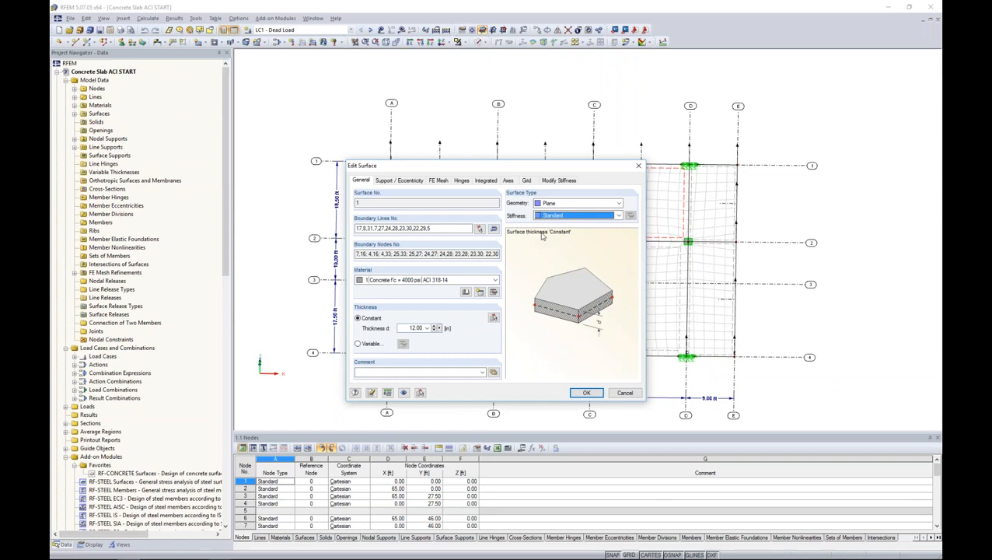
{"action": "left_click", "coordinate": [627, 392]}
Show the slab in an isometric view with the LC1 - Dead Load surface loads displayed.
{"action": "scroll", "coordinate": [522, 256], "scroll_direction": "down", "scroll_amount": 2}
{"action": "middle_click_drag", "start_coordinate": [523, 275], "coordinate": [523, 342], "text": "ctrl"}
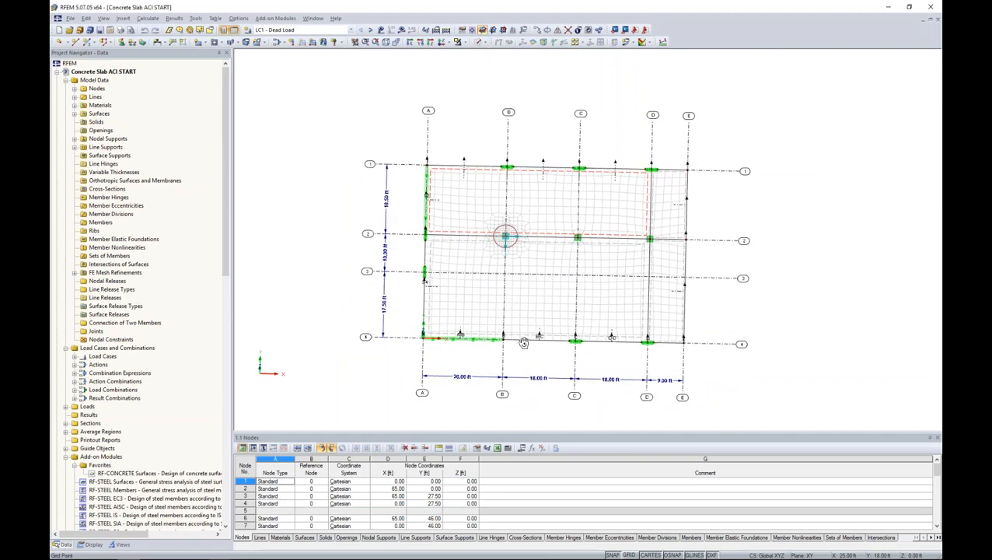
{"action": "left_click", "coordinate": [446, 43]}
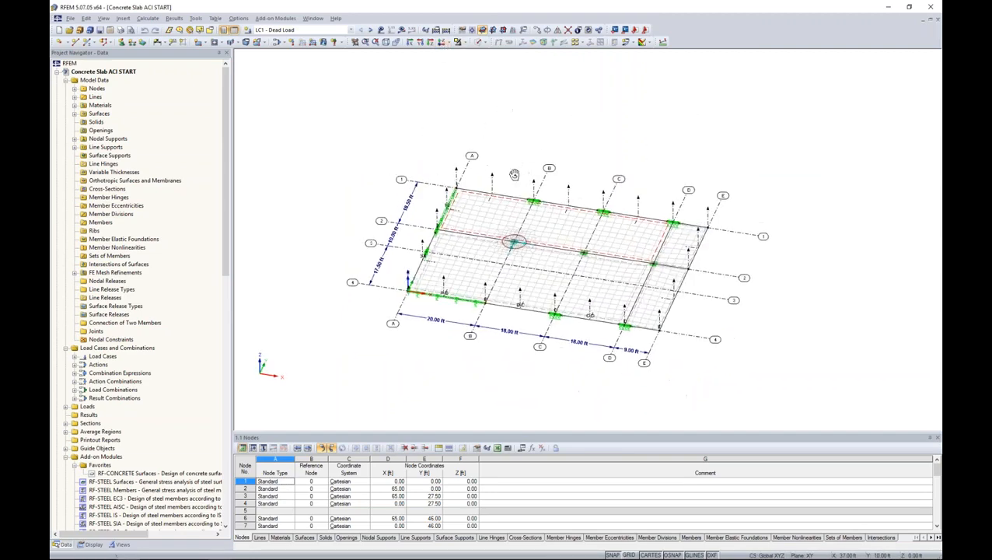
{"action": "scroll", "coordinate": [504, 237], "scroll_direction": "up", "scroll_amount": 3}
{"action": "scroll", "coordinate": [507, 230], "scroll_direction": "down", "scroll_amount": 1}
{"action": "middle_click_drag", "start_coordinate": [507, 230], "coordinate": [604, 254]}
{"action": "left_click", "coordinate": [380, 29]}
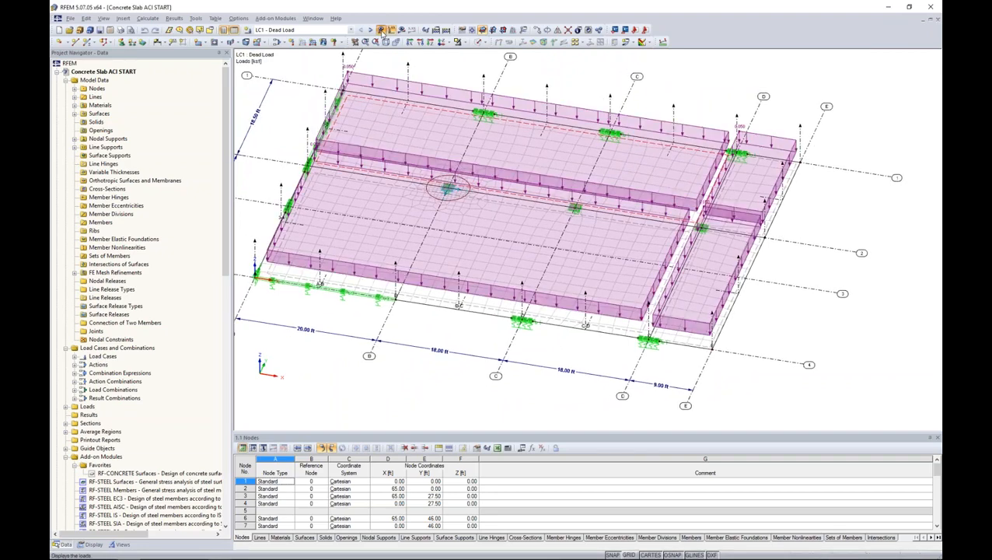
{"action": "middle_click_drag", "start_coordinate": [660, 348], "coordinate": [652, 317], "text": "ctrl"}
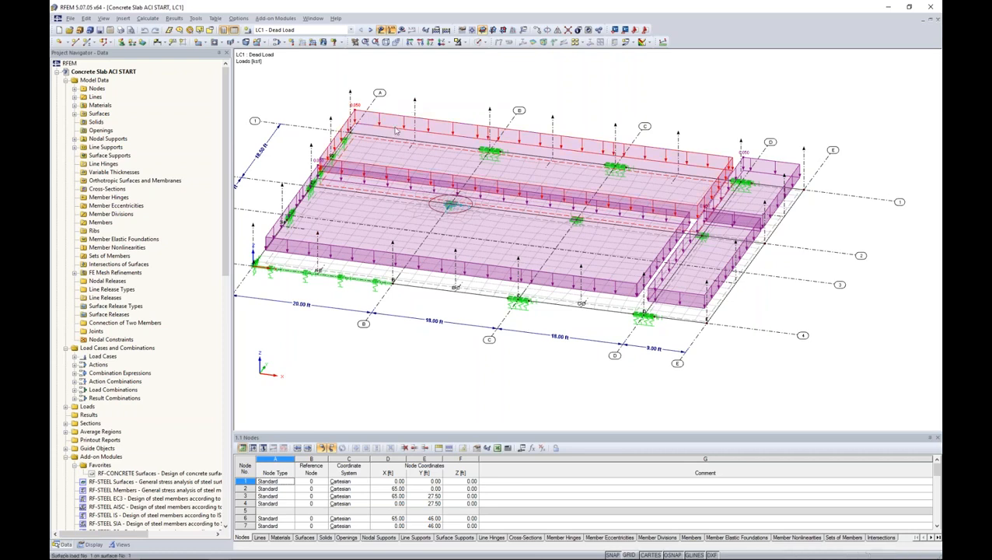
Display live load cases LC2 through LC5 one after another and review the available free load types.
{"action": "left_click", "coordinate": [351, 29]}
{"action": "left_click", "coordinate": [341, 44]}
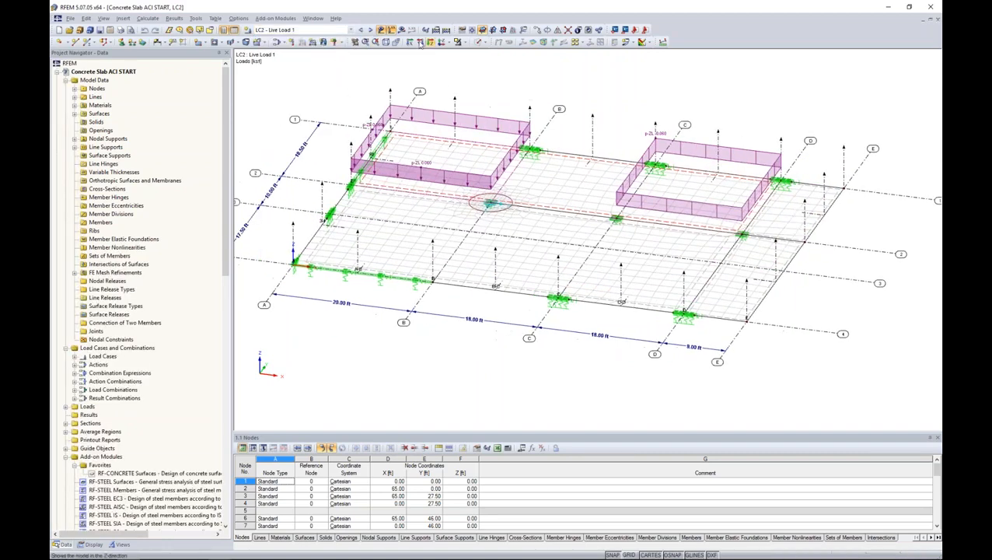
{"action": "left_click", "coordinate": [371, 30]}
{"action": "left_click", "coordinate": [372, 29]}
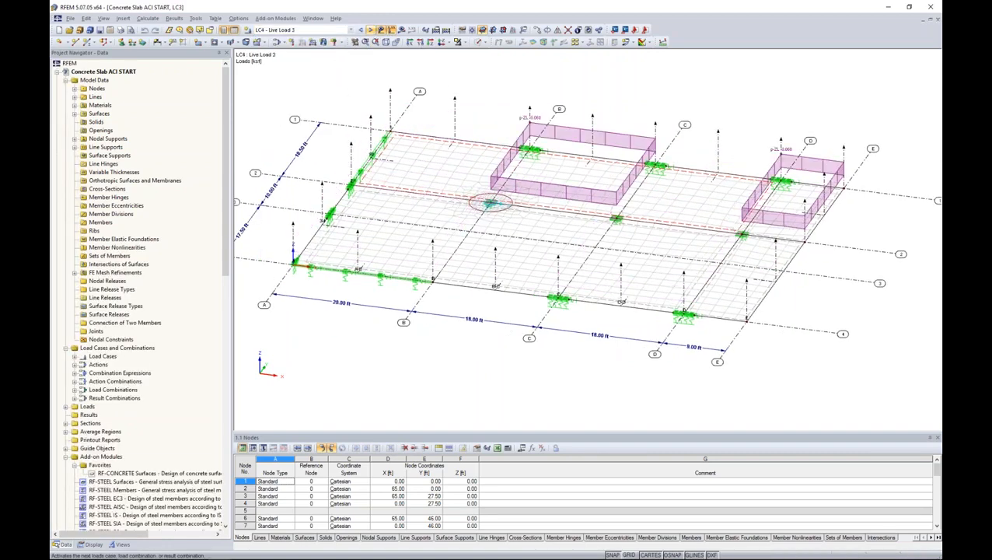
{"action": "left_click", "coordinate": [372, 29]}
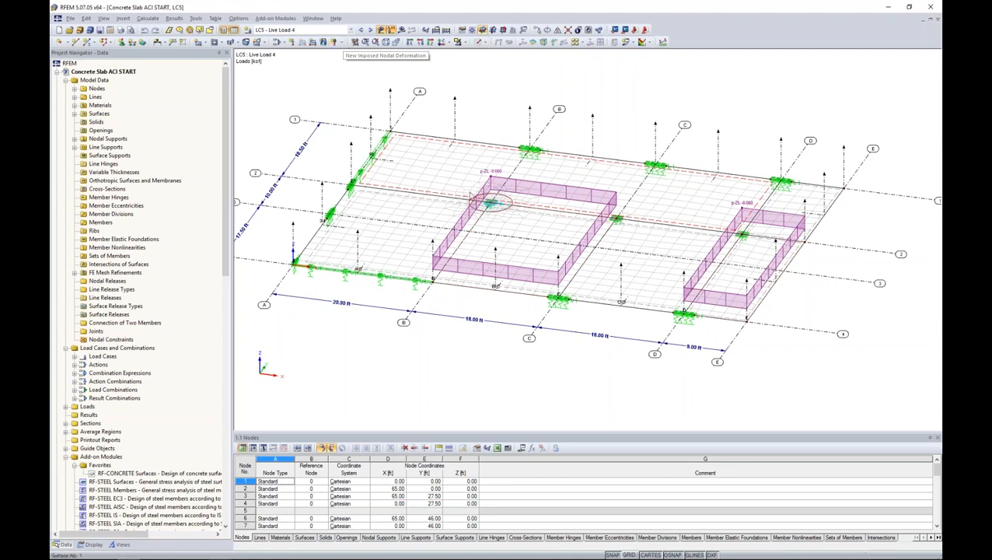
{"action": "left_click", "coordinate": [340, 43]}
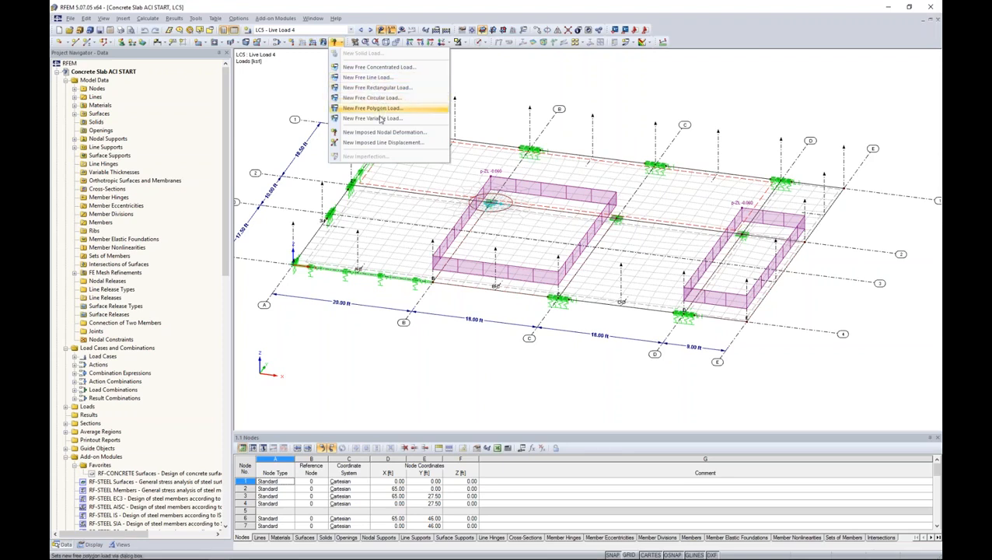
{"action": "left_click", "coordinate": [608, 94]}
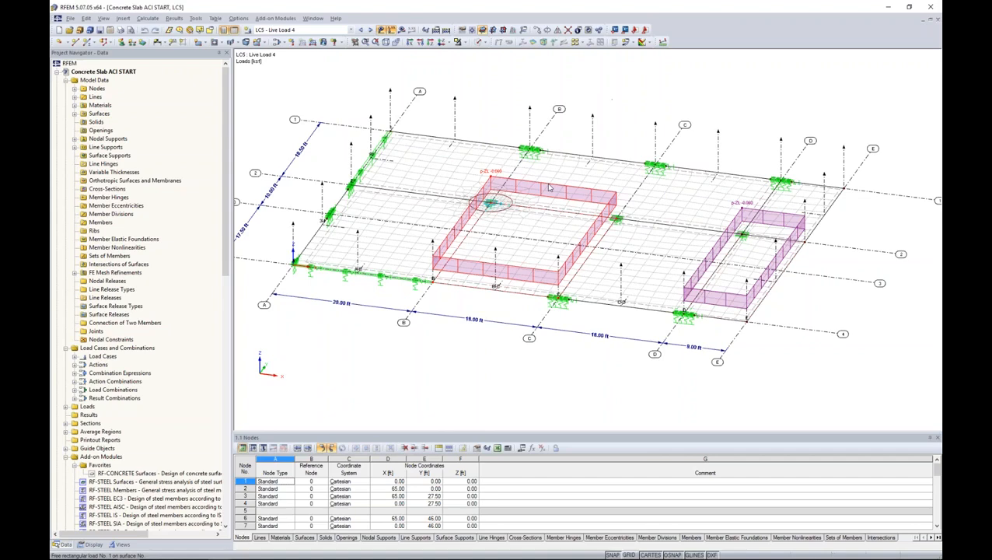
Open the LC5 free rectangular load between grid lines B and C, preview load directions z, XP and ZP, and return to ZL.
{"action": "double_click", "coordinate": [549, 187]}
{"action": "left_click_drag", "start_coordinate": [540, 162], "coordinate": [607, 100]}
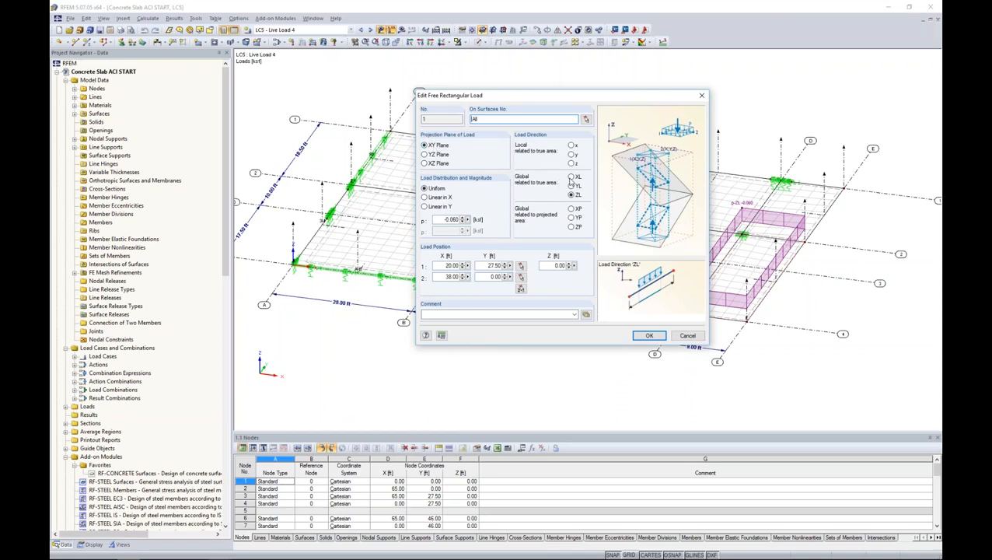
{"action": "left_click", "coordinate": [571, 163]}
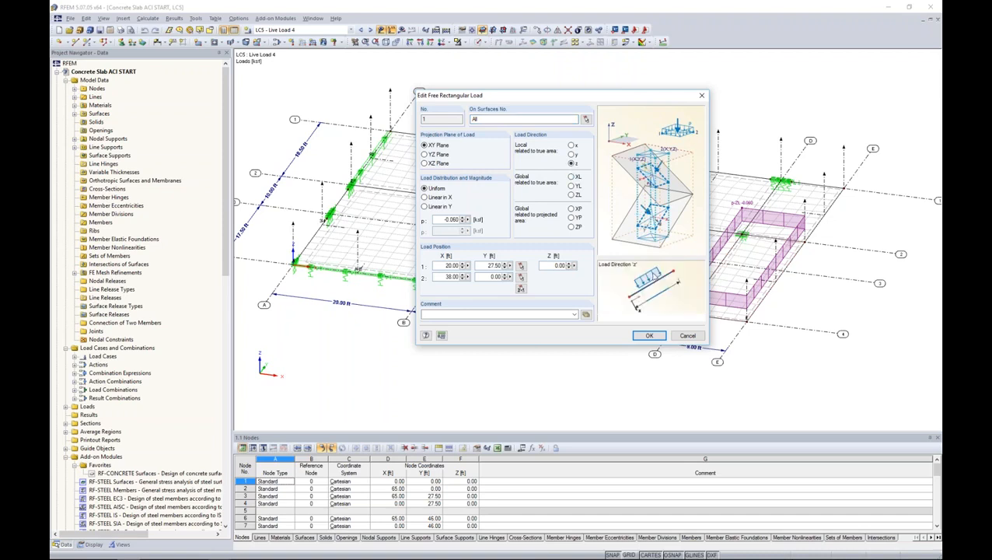
{"action": "left_click", "coordinate": [572, 208]}
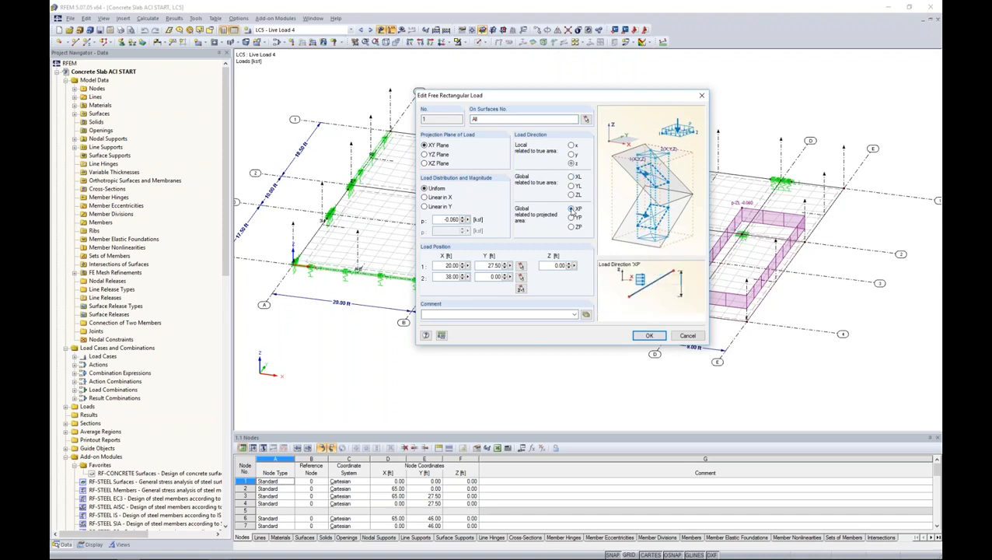
{"action": "left_click", "coordinate": [571, 226]}
{"action": "left_click", "coordinate": [572, 195]}
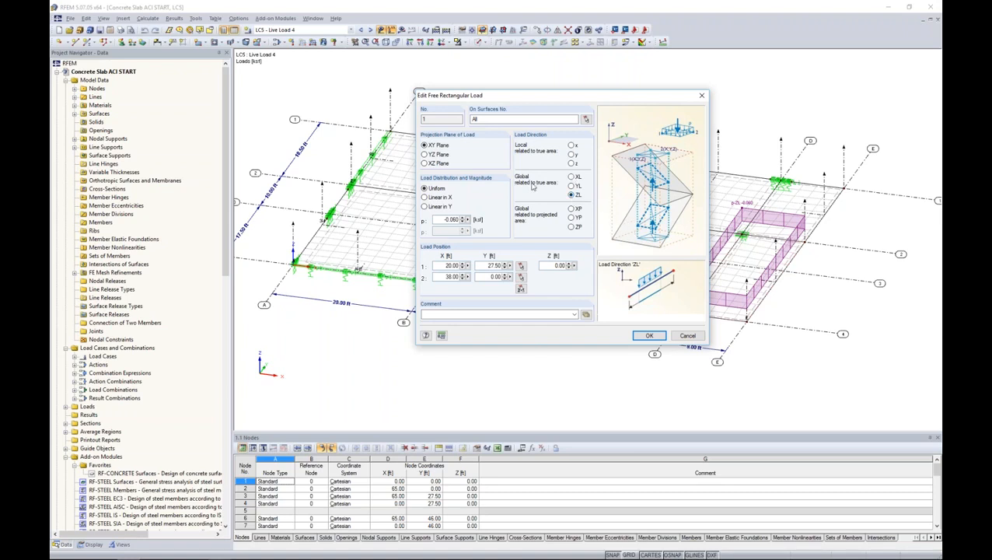
Examine the rectangular load's magnitude, graphical corner selection and surface assignment, and close its settings without saving.
{"action": "left_click_drag", "start_coordinate": [436, 217], "coordinate": [478, 220]}
{"action": "left_click", "coordinate": [520, 287]}
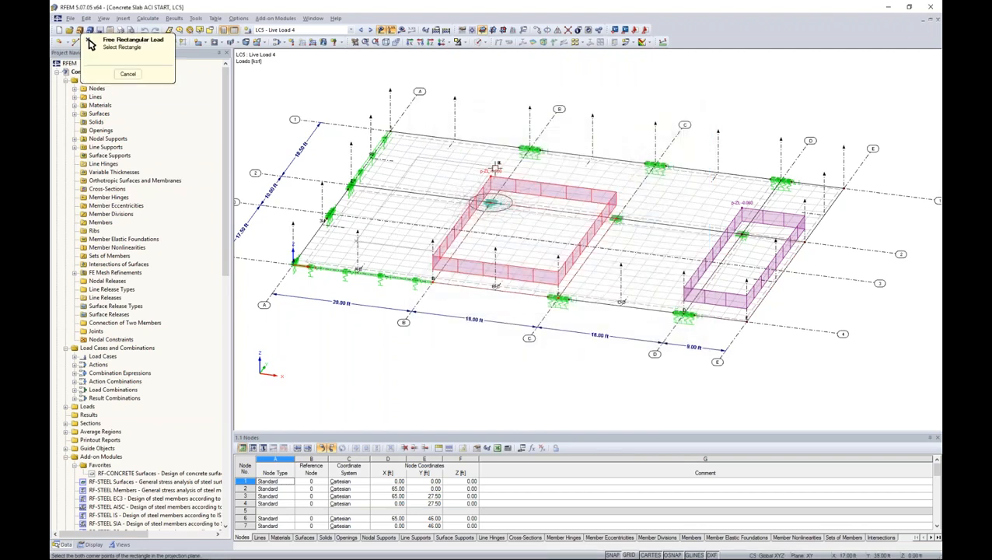
{"action": "left_click", "coordinate": [128, 74]}
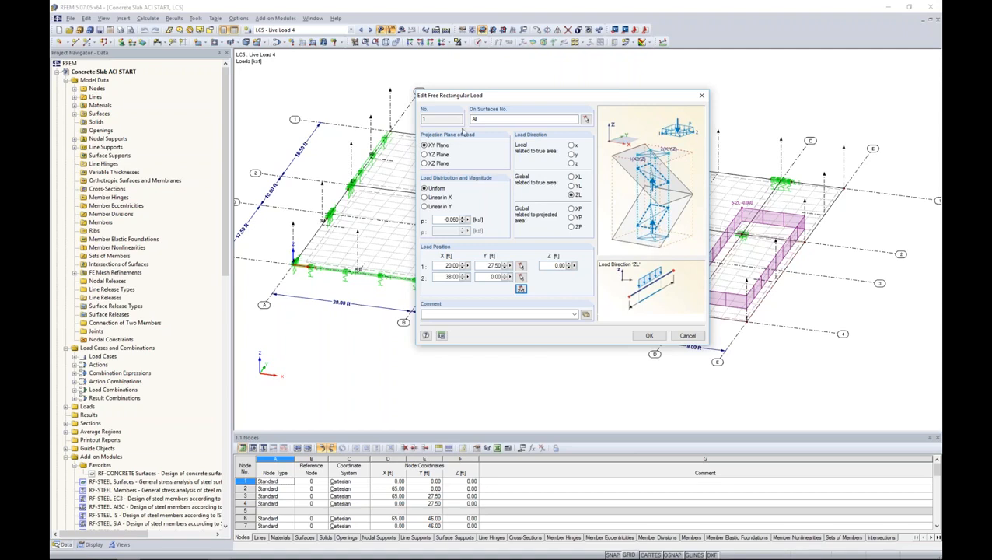
{"action": "left_click", "coordinate": [487, 119]}
{"action": "left_click", "coordinate": [686, 336]}
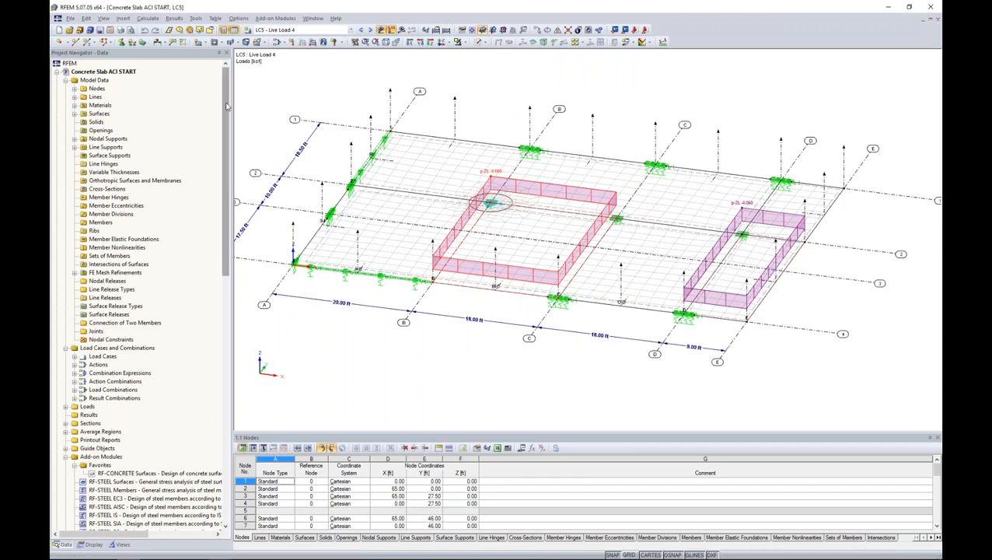
Review the standards available for classifying load cases and combinations in the model's general data, keep ASCE 7-10, and close without saving.
{"action": "right_click", "coordinate": [107, 71]}
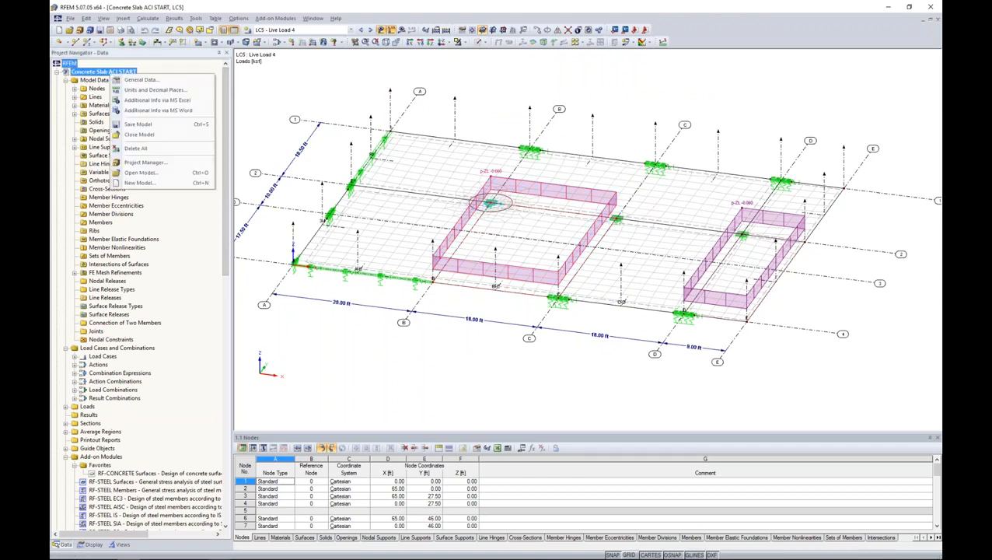
{"action": "left_click", "coordinate": [143, 81]}
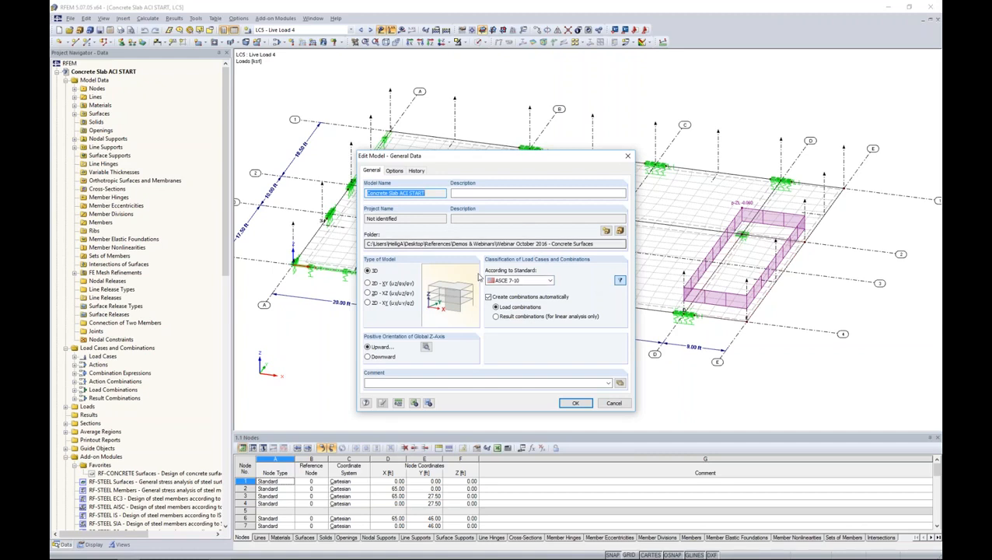
{"action": "left_click", "coordinate": [550, 281]}
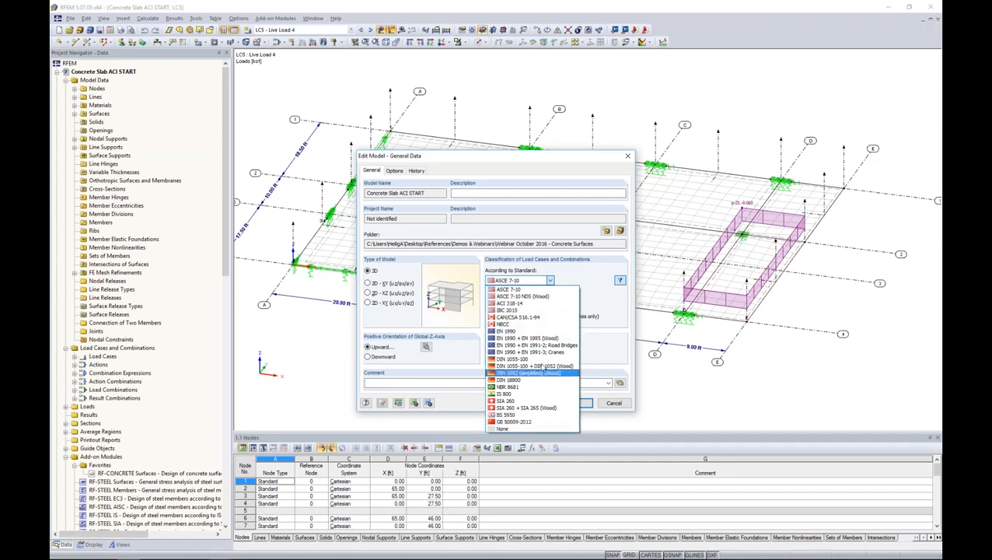
{"action": "left_click", "coordinate": [596, 308]}
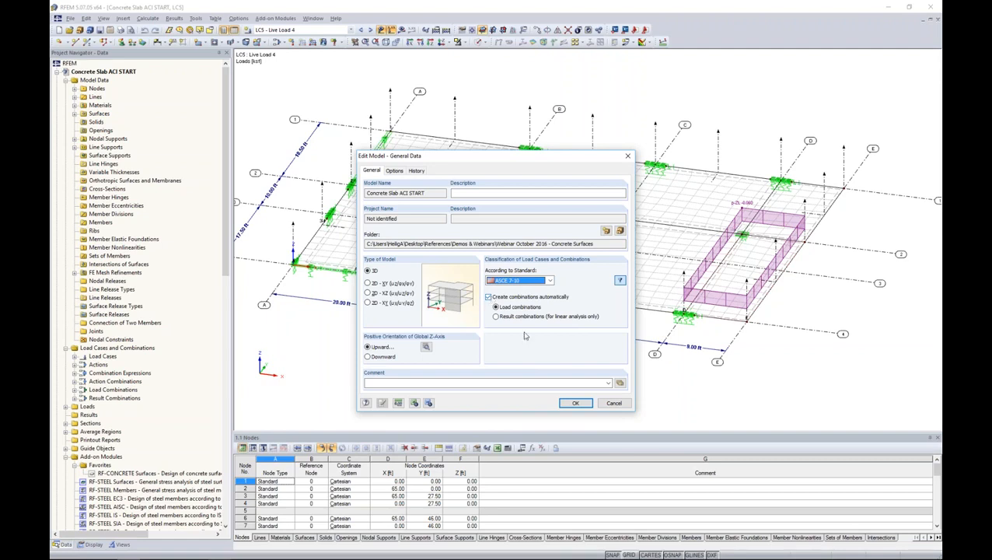
{"action": "left_click", "coordinate": [611, 404]}
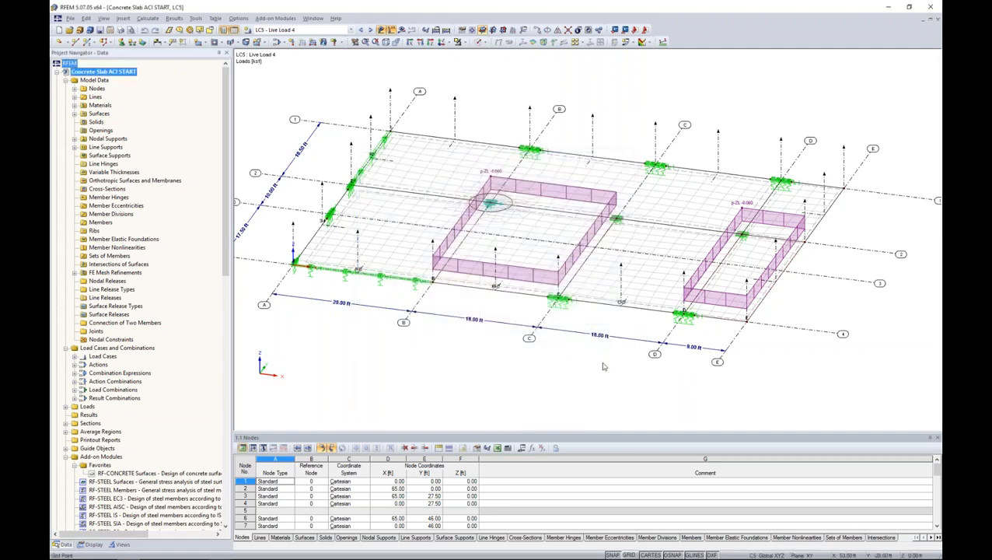
Open the load case and combination settings and inspect the Section 2.4 (ASD) formulas behind combination expression CE2.
{"action": "left_click", "coordinate": [278, 42]}
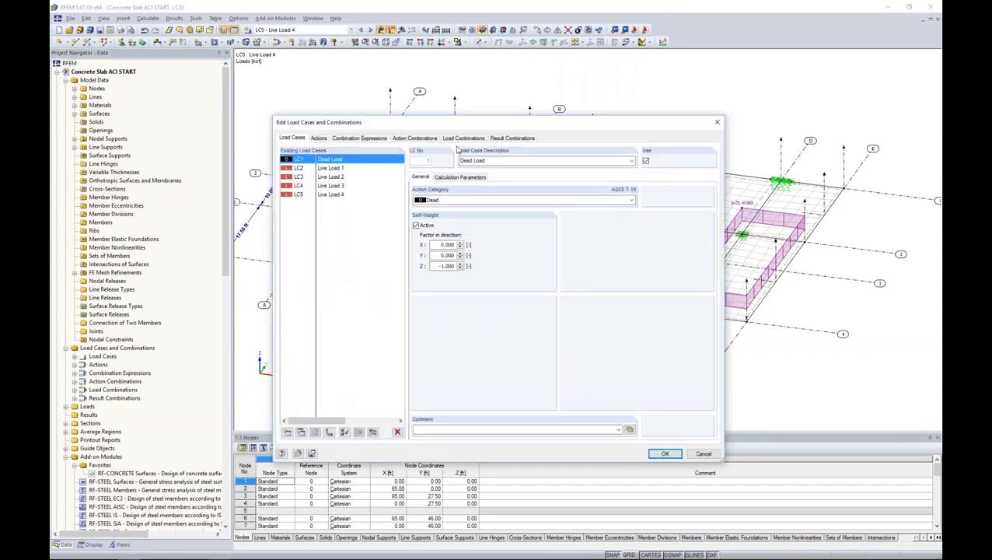
{"action": "left_click", "coordinate": [367, 137]}
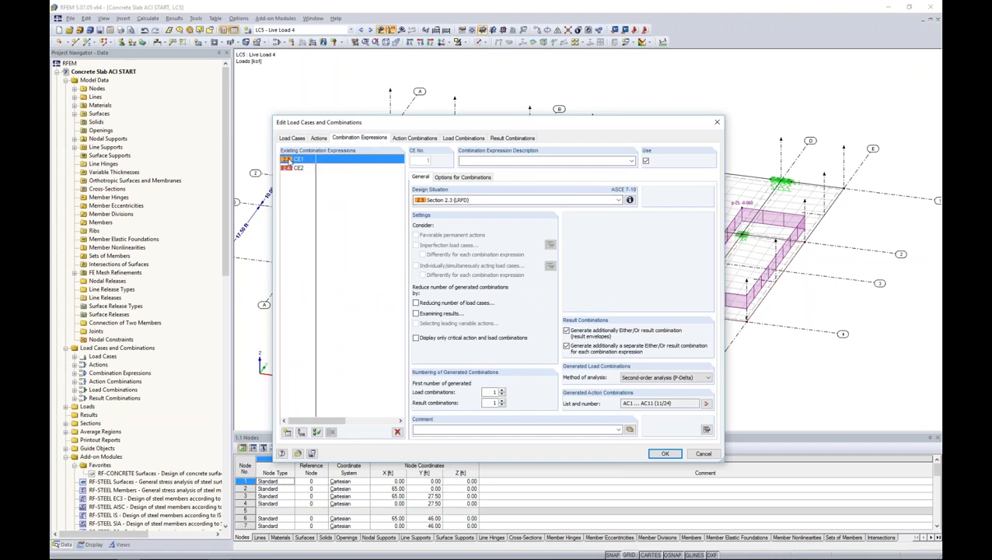
{"action": "left_click", "coordinate": [289, 168]}
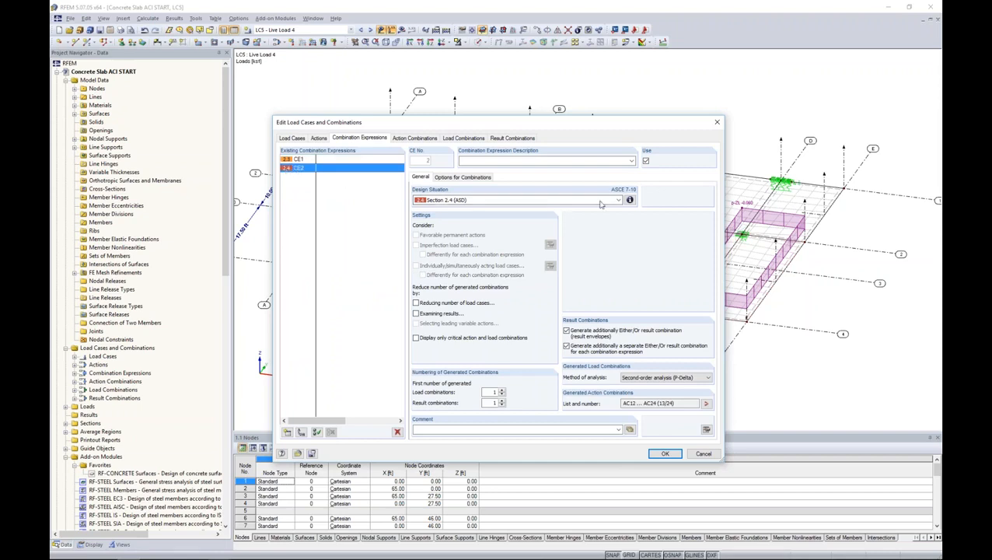
{"action": "left_click", "coordinate": [630, 200]}
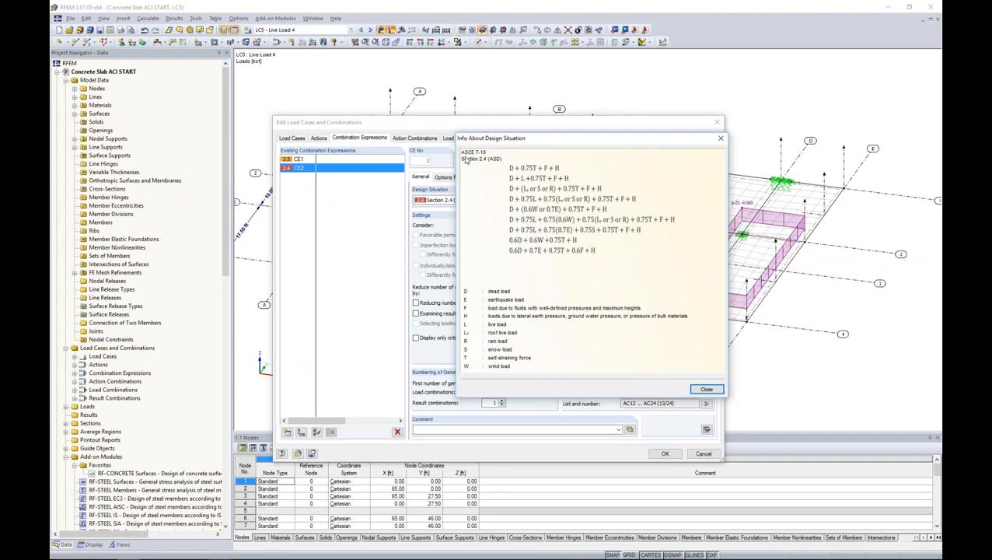
{"action": "left_click", "coordinate": [705, 389]}
Review the generated load combinations and inspect the load cases and factors in CO2 and CO3.
{"action": "left_click", "coordinate": [458, 139]}
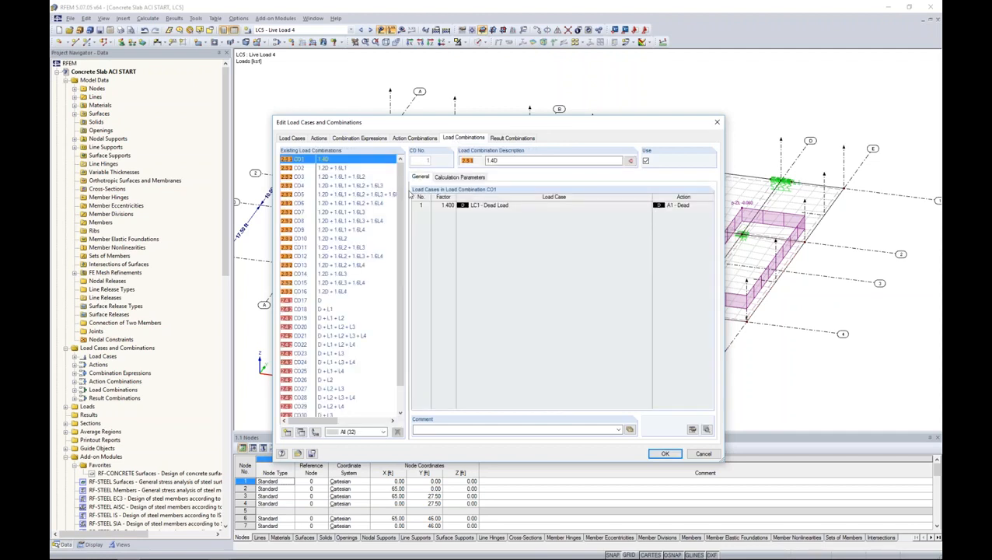
{"action": "mouse_move", "coordinate": [400, 187]}
{"action": "left_mouse_down"}
{"action": "mouse_move", "coordinate": [389, 229]}
{"action": "mouse_move", "coordinate": [403, 187]}
{"action": "left_mouse_up"}
{"action": "left_click", "coordinate": [342, 168]}
{"action": "left_click", "coordinate": [342, 177]}
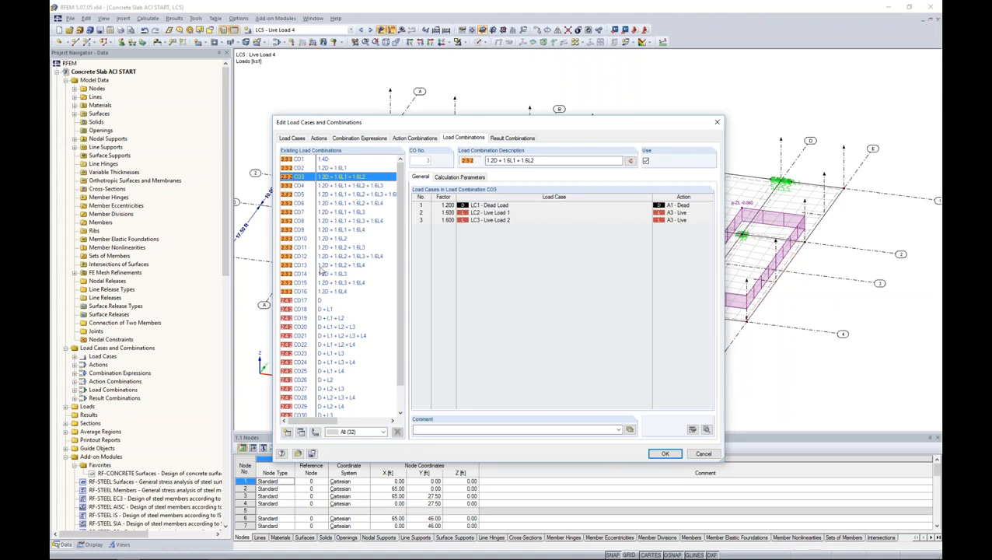
Check how the load cases in the Live action act together, and look through the rest of the load combination list.
{"action": "left_click", "coordinate": [319, 138]}
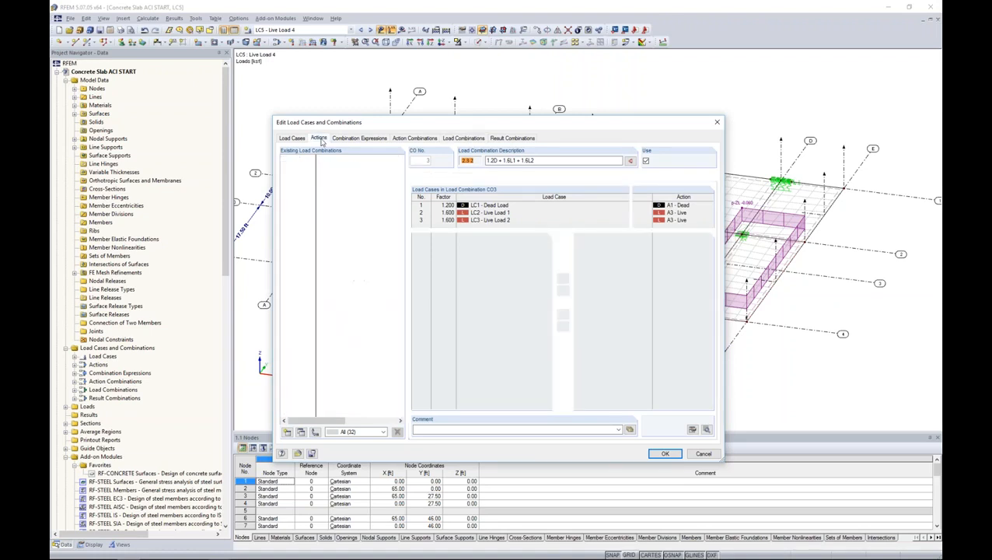
{"action": "left_click", "coordinate": [326, 168]}
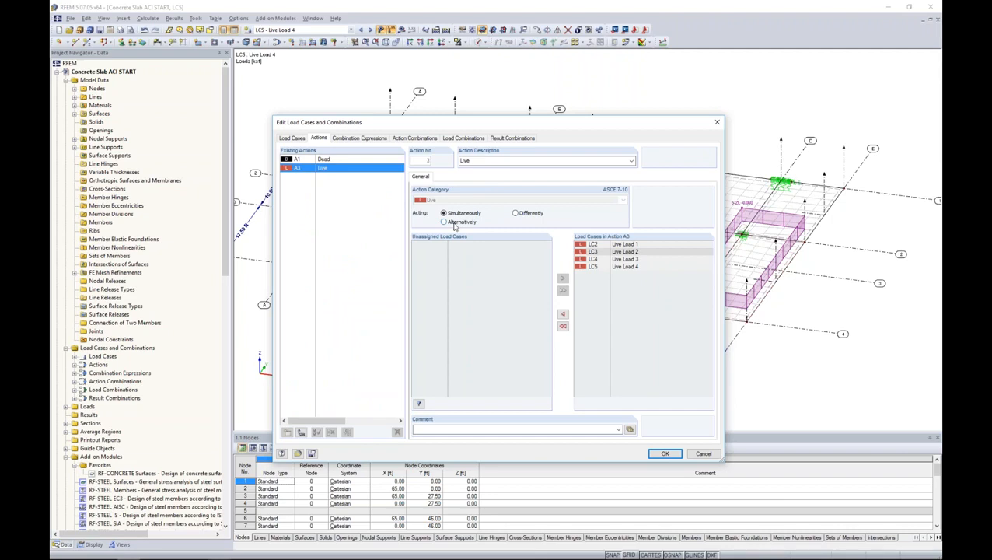
{"action": "left_click", "coordinate": [460, 138]}
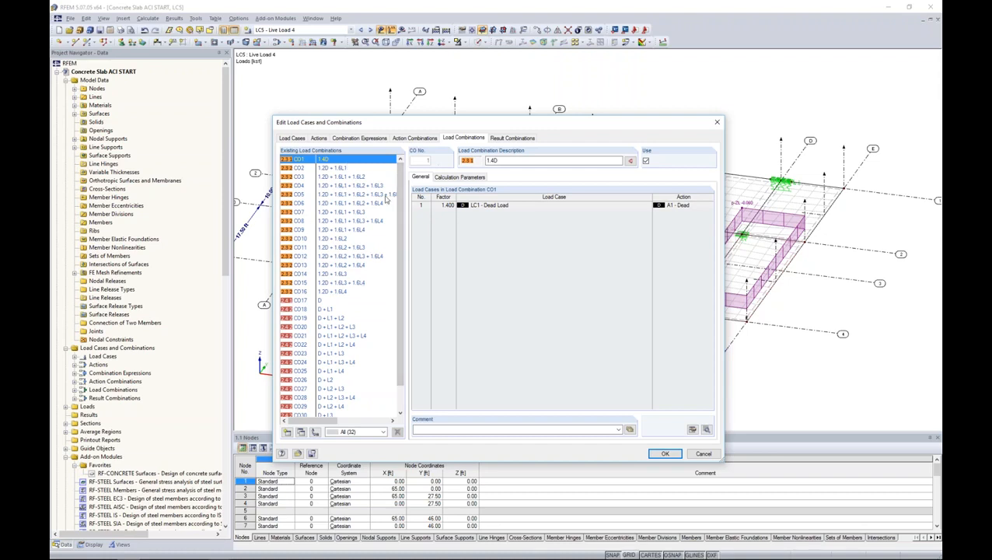
{"action": "scroll", "coordinate": [377, 272], "scroll_direction": "down", "scroll_amount": 1}
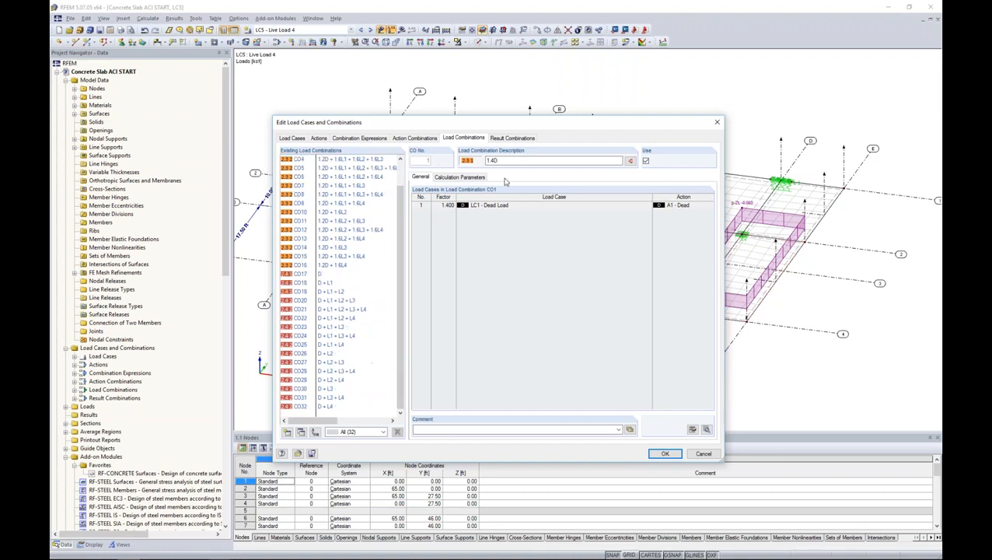
Inspect the load combinations contained in result combinations RC1 and RC2, and close the combination settings without saving.
{"action": "left_click", "coordinate": [512, 138]}
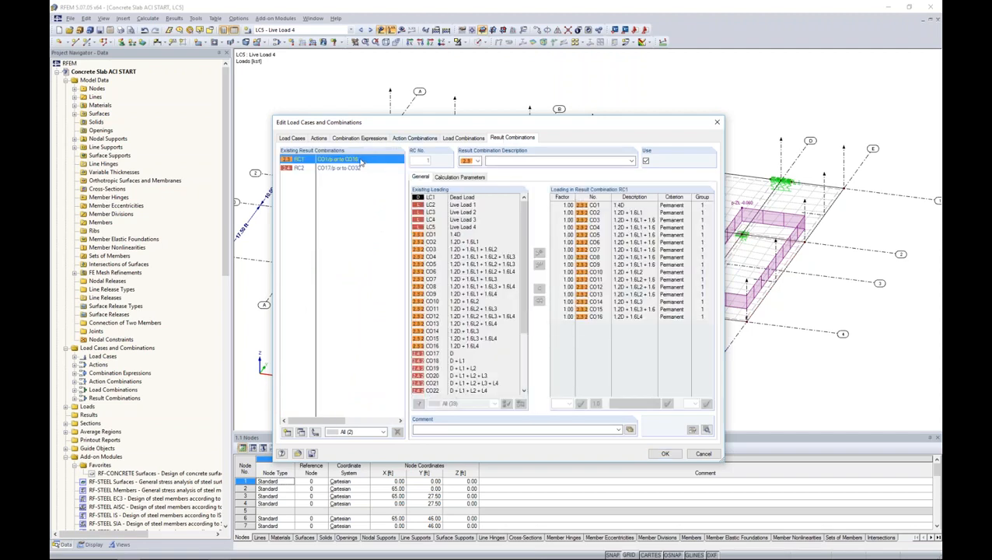
{"action": "left_click", "coordinate": [332, 168]}
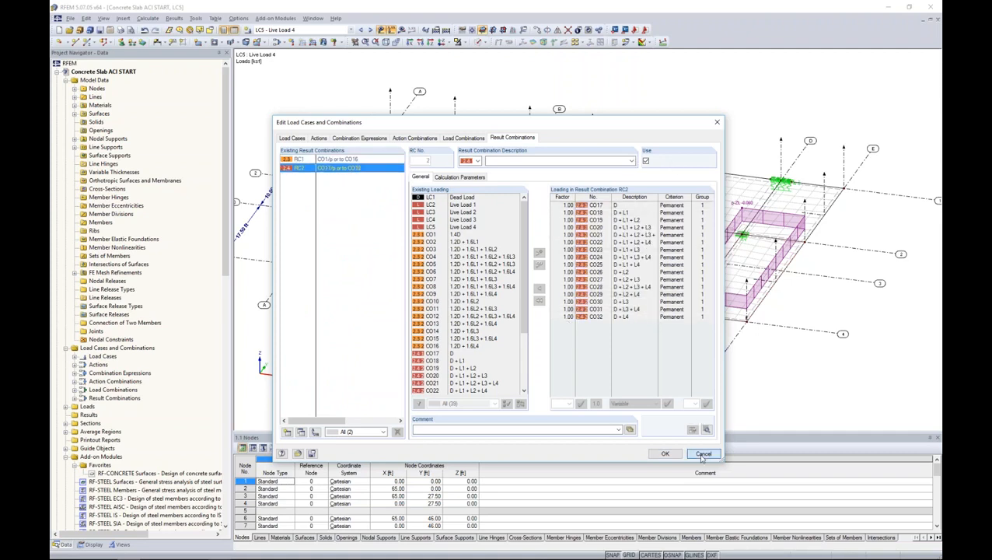
{"action": "left_click", "coordinate": [702, 455]}
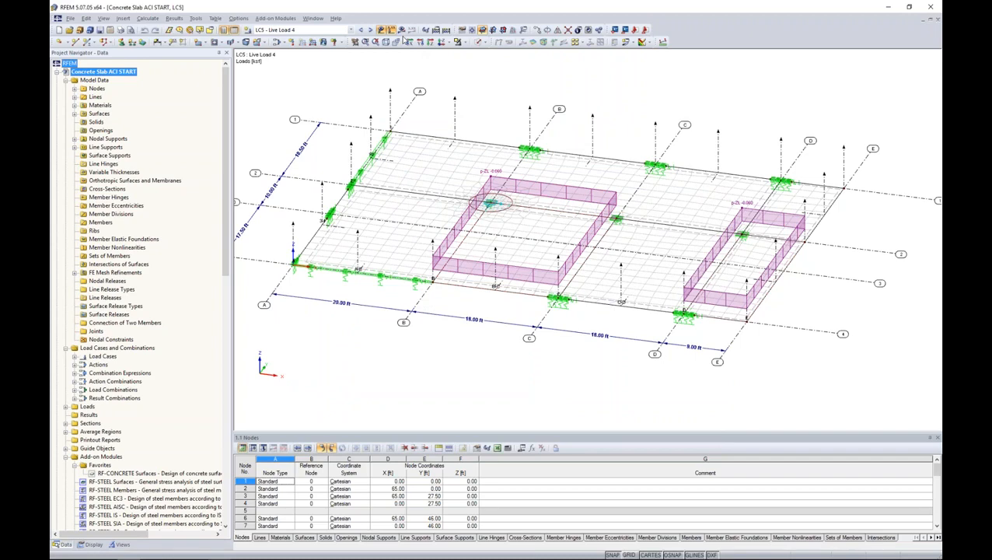
Show the whole slab in plan view along the Z-axis and hide the loads.
{"action": "left_click", "coordinate": [440, 42]}
{"action": "scroll", "coordinate": [496, 162], "scroll_direction": "down", "scroll_amount": 2}
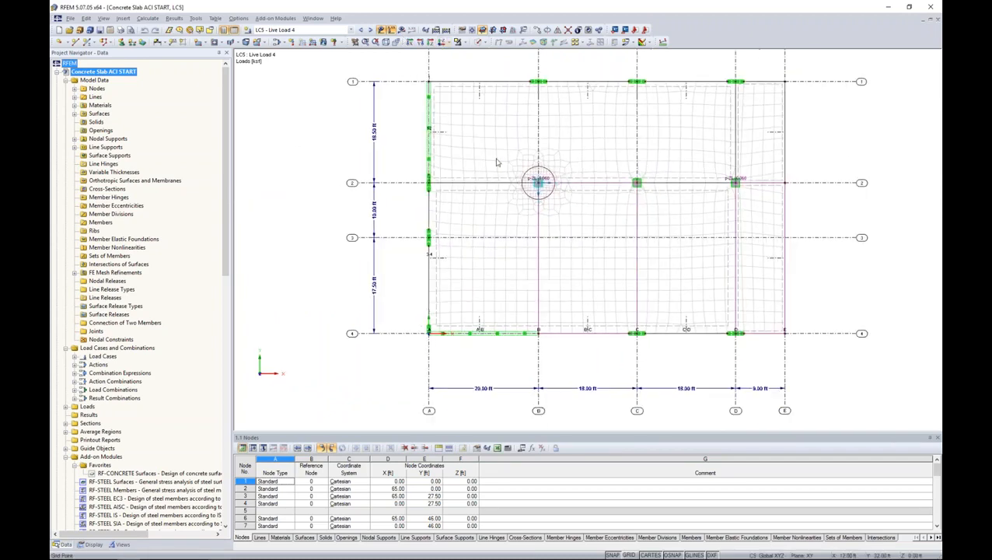
{"action": "middle_click_drag", "start_coordinate": [496, 161], "coordinate": [420, 191]}
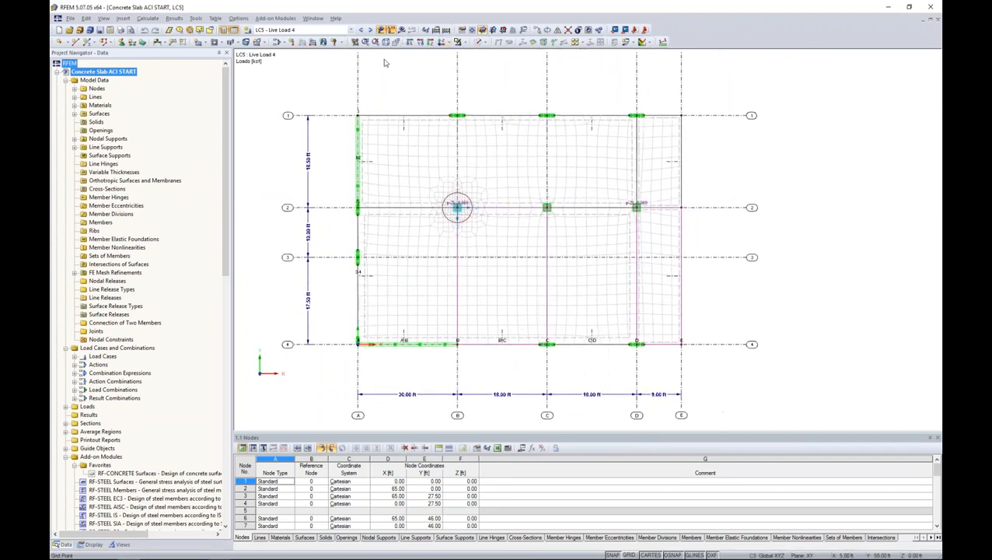
{"action": "left_click", "coordinate": [380, 29]}
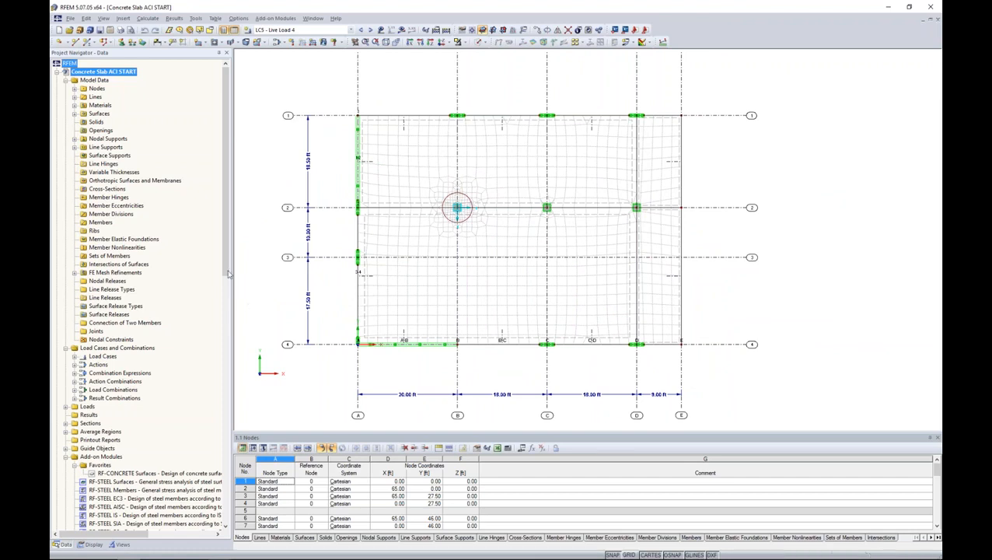
Start the RF-CONCRETE Surfaces add-on module from the favorite add-on modules.
{"action": "scroll", "coordinate": [225, 294], "scroll_direction": "down", "scroll_amount": 2}
{"action": "scroll", "coordinate": [225, 294], "scroll_direction": "down", "scroll_amount": 1}
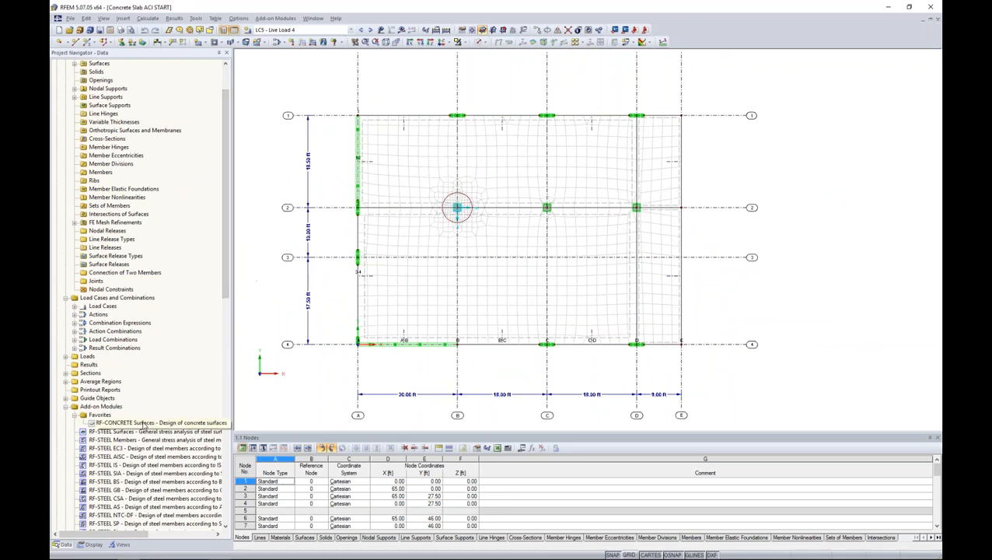
{"action": "double_click", "coordinate": [163, 422]}
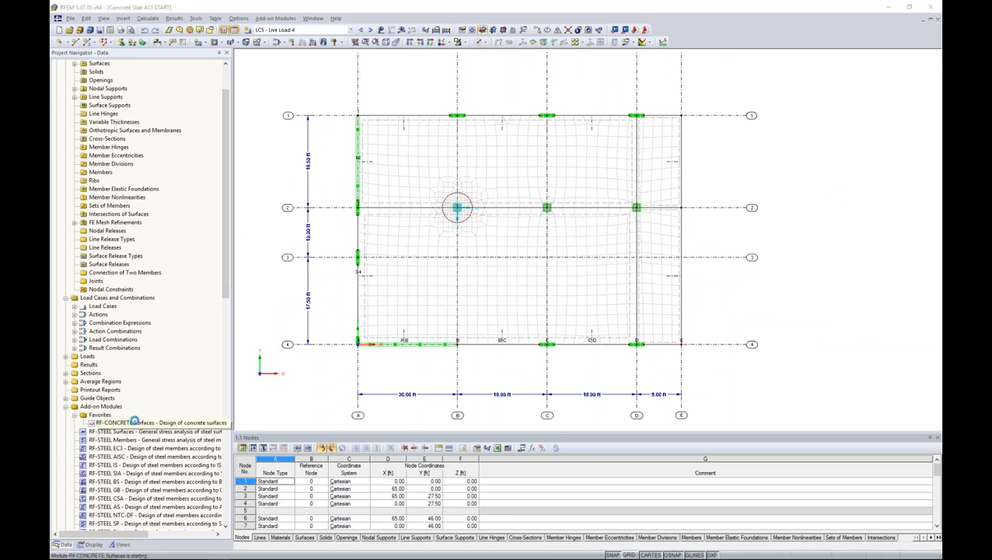
Rename the reinforced concrete design case CA1 as Strength.
{"action": "left_click_drag", "start_coordinate": [446, 109], "coordinate": [499, 86]}
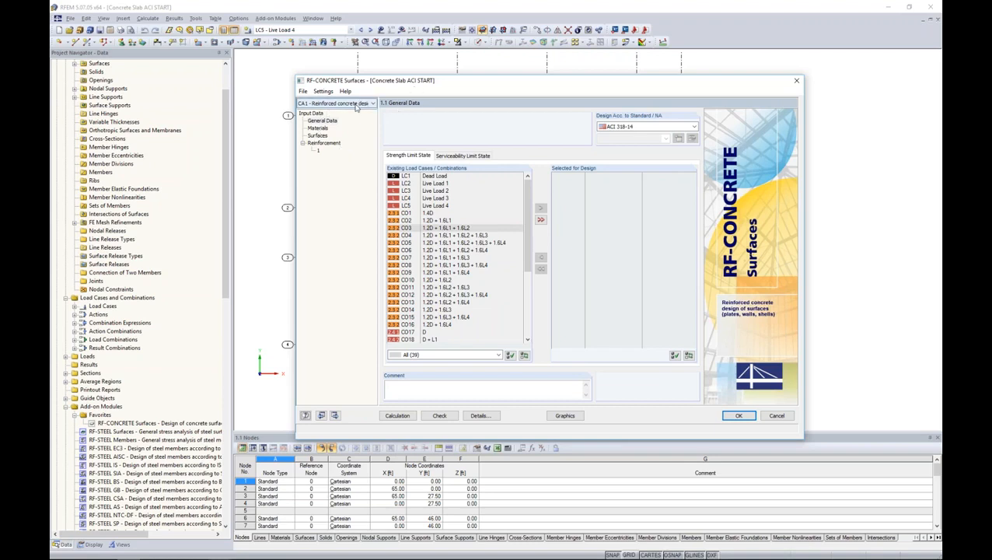
{"action": "left_click", "coordinate": [303, 92]}
{"action": "left_click", "coordinate": [281, 114]}
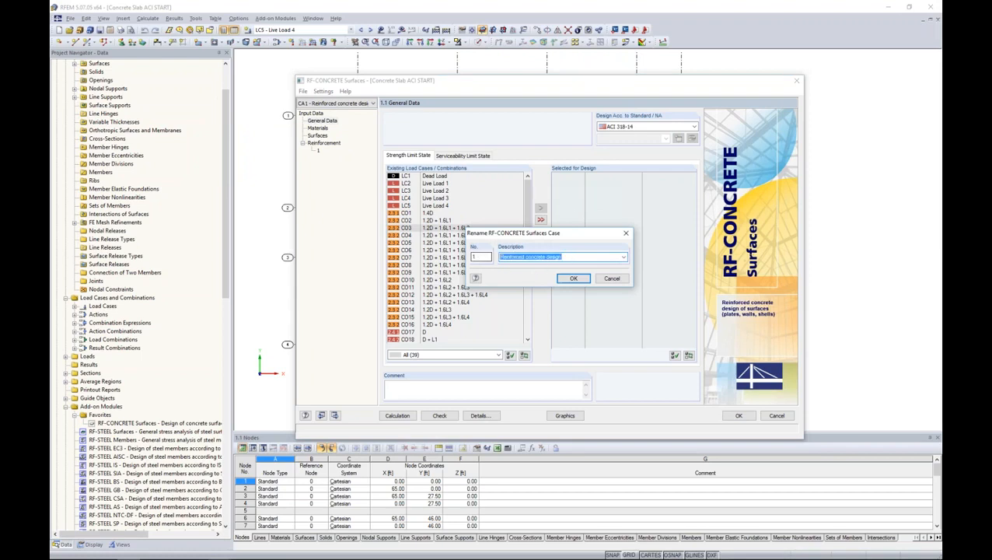
{"action": "type", "text": "Strength"}
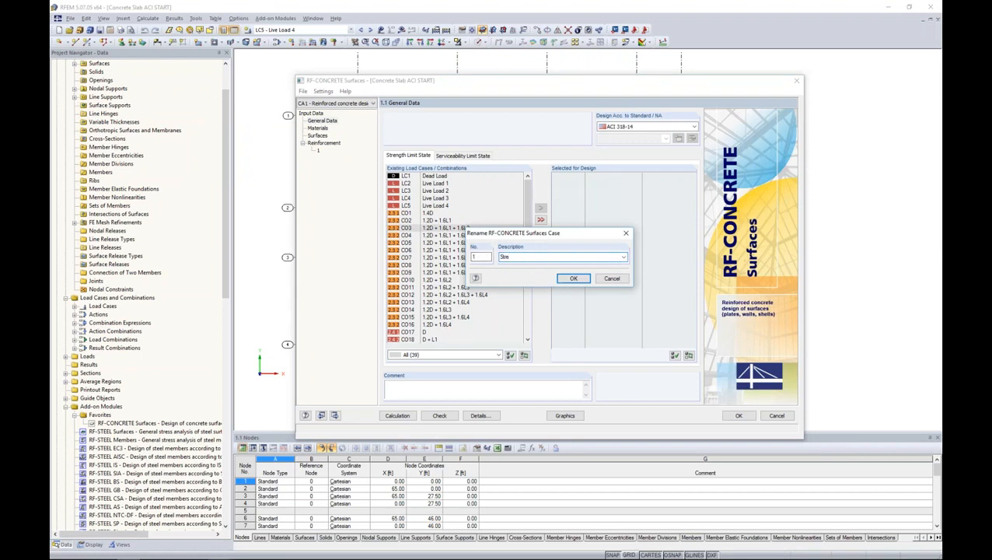
{"action": "left_click", "coordinate": [574, 279]}
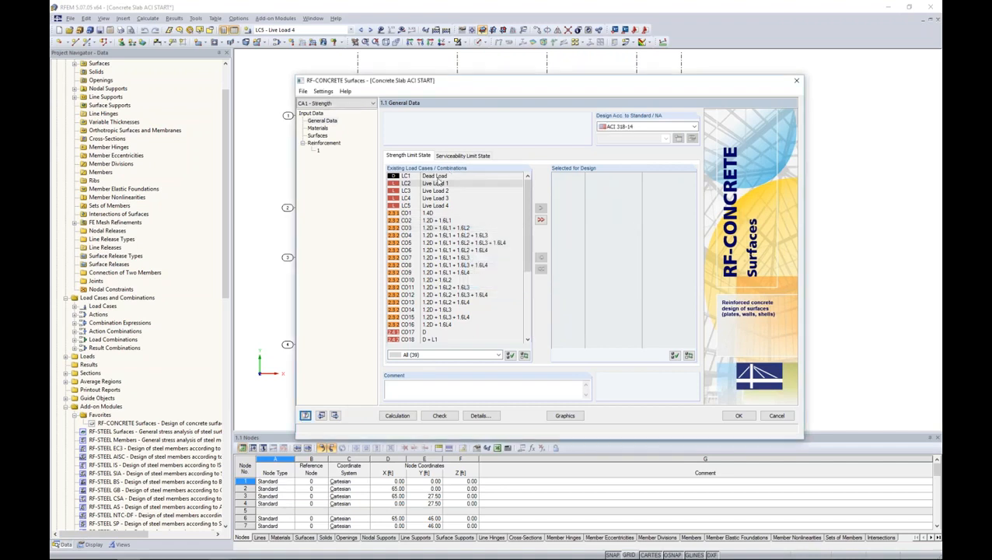
Select load combinations CO1 to CO16 for strength limit state design according to ACI 318-14.
{"action": "left_click", "coordinate": [436, 214]}
{"action": "scroll", "coordinate": [450, 254], "scroll_direction": "down", "scroll_amount": 1}
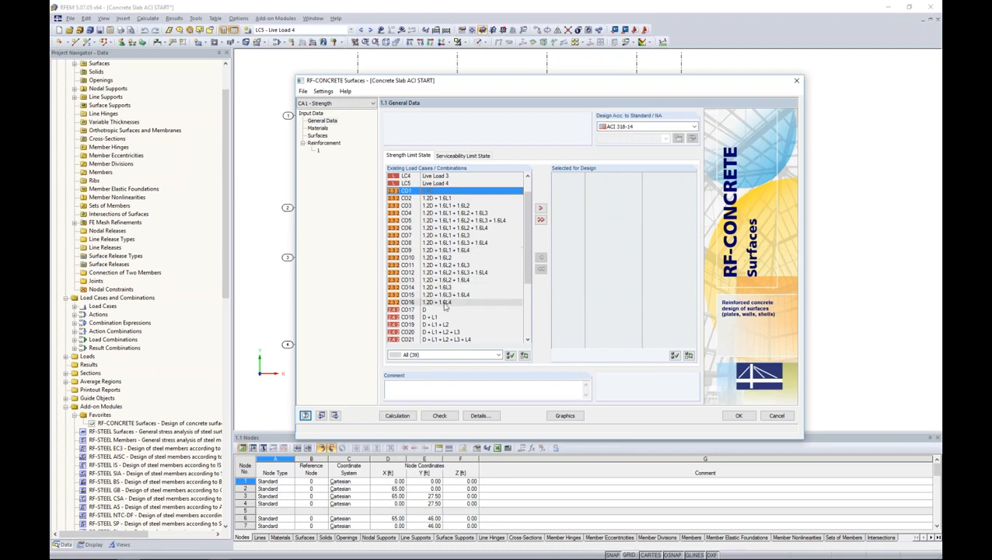
{"action": "left_click", "coordinate": [445, 305], "text": "shift"}
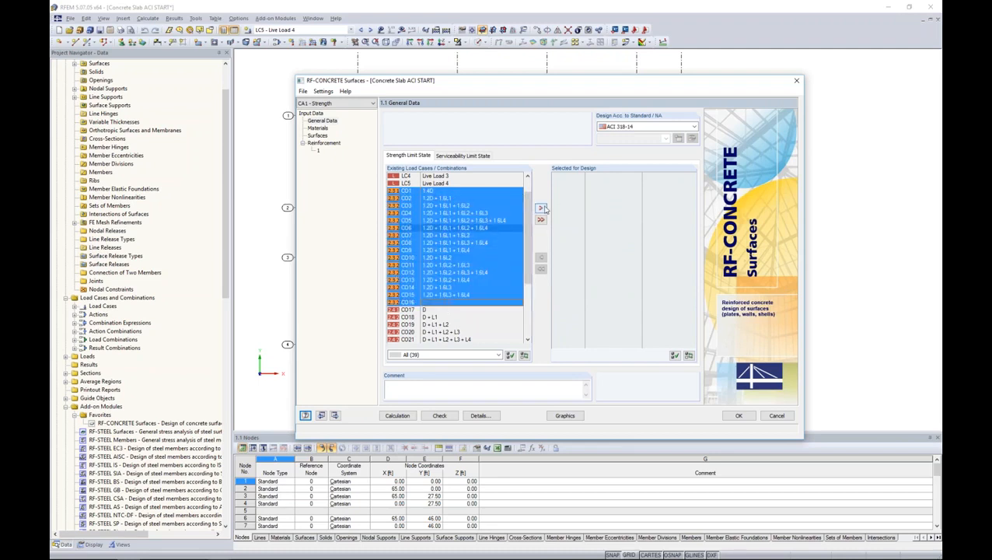
{"action": "left_click", "coordinate": [540, 208]}
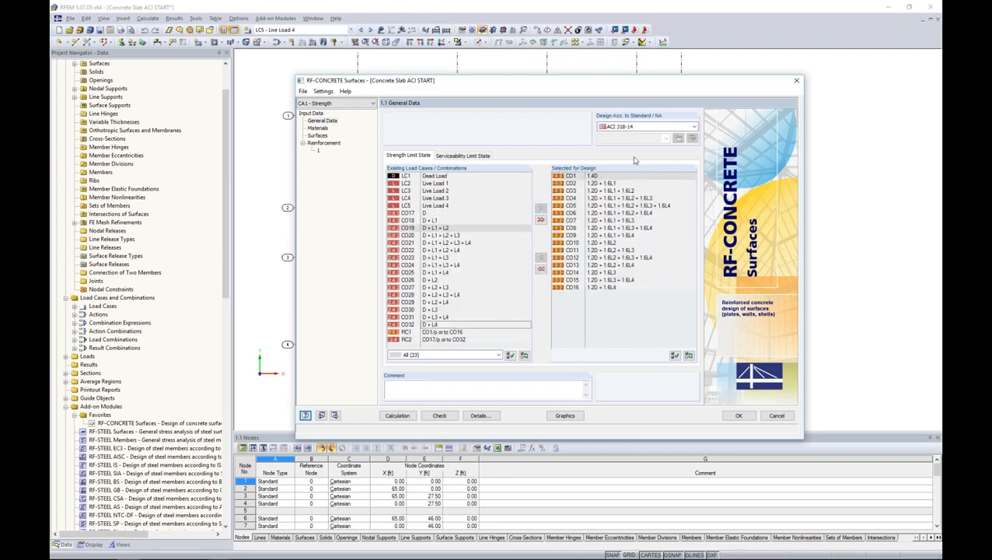
{"action": "left_click", "coordinate": [654, 127]}
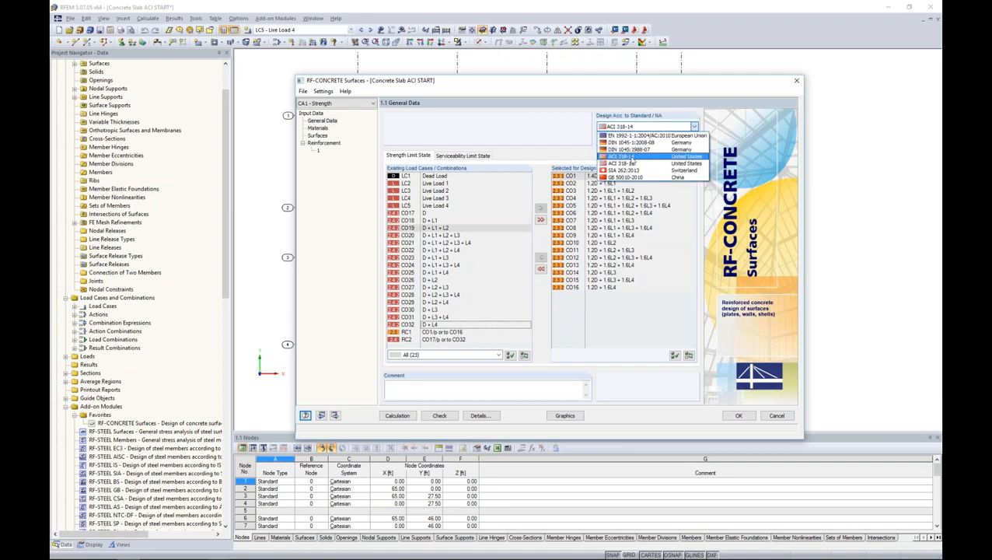
{"action": "left_click", "coordinate": [629, 157]}
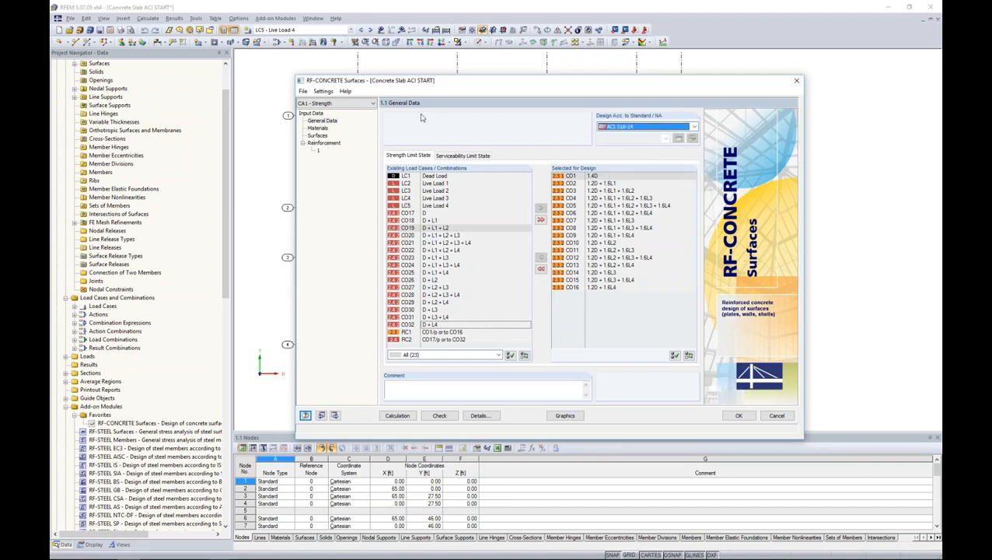
Review the slab's concrete strength class and reinforcing steel, and look through the available concrete classes without changing them.
{"action": "left_click", "coordinate": [318, 128]}
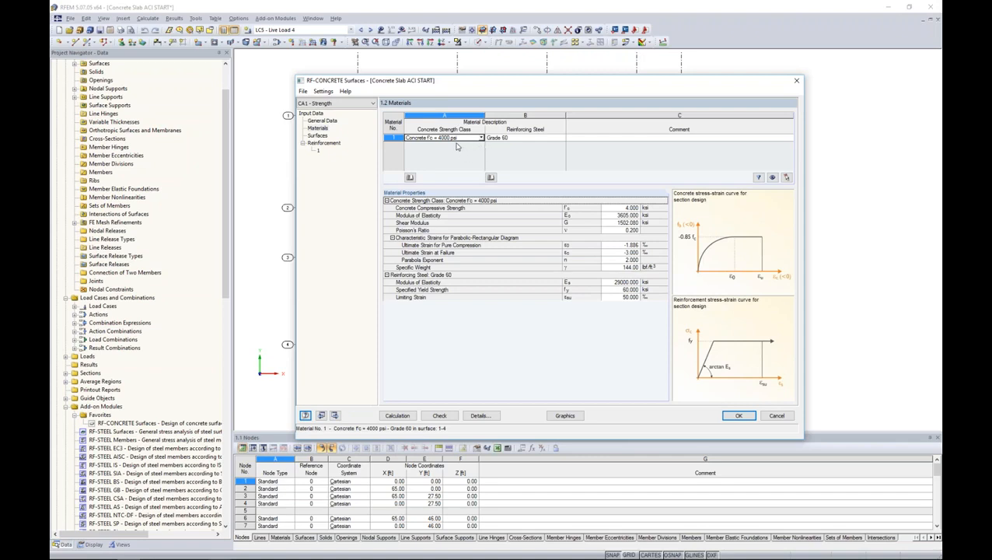
{"action": "left_click", "coordinate": [521, 142]}
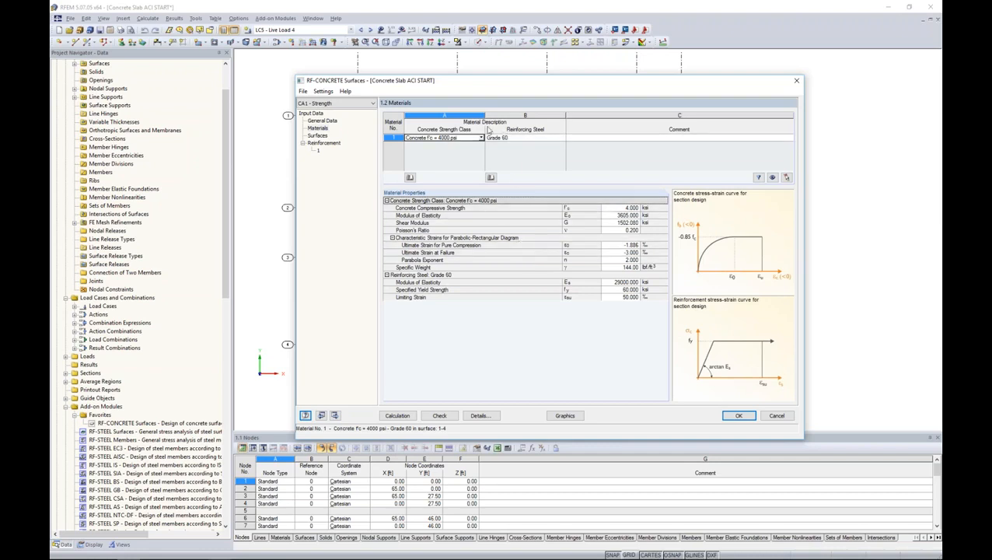
{"action": "left_click", "coordinate": [481, 138]}
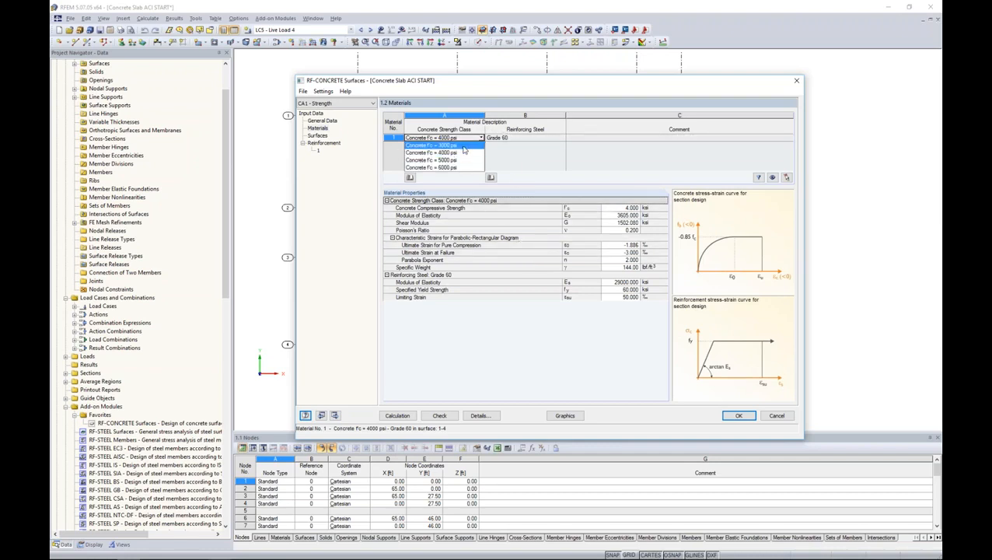
{"action": "left_click", "coordinate": [563, 163]}
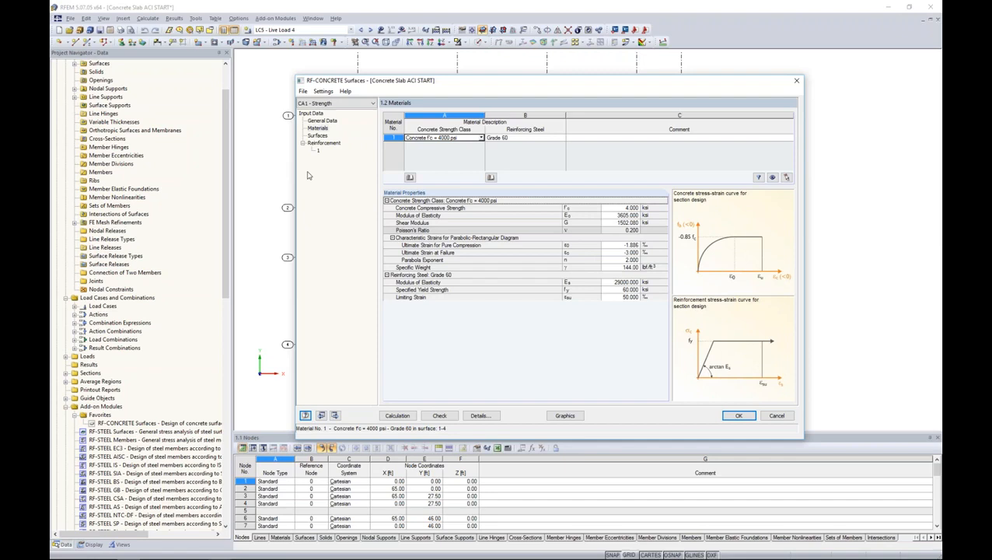
Review the material and thickness of the design surfaces, and locate surfaces 2 and 3 in the model.
{"action": "left_click", "coordinate": [317, 135]}
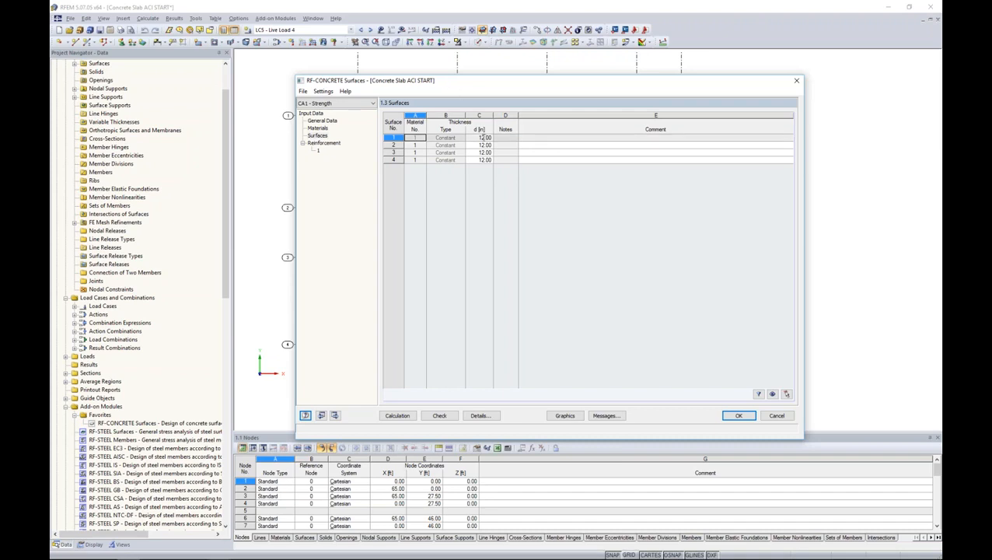
{"action": "left_click_drag", "start_coordinate": [493, 88], "coordinate": [482, 254]}
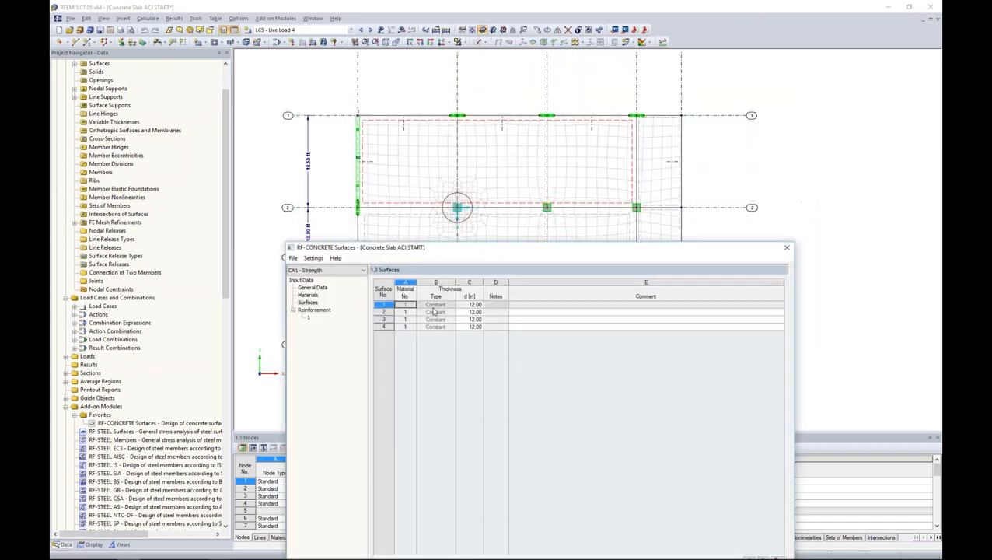
{"action": "left_click", "coordinate": [405, 313]}
{"action": "left_click", "coordinate": [404, 320]}
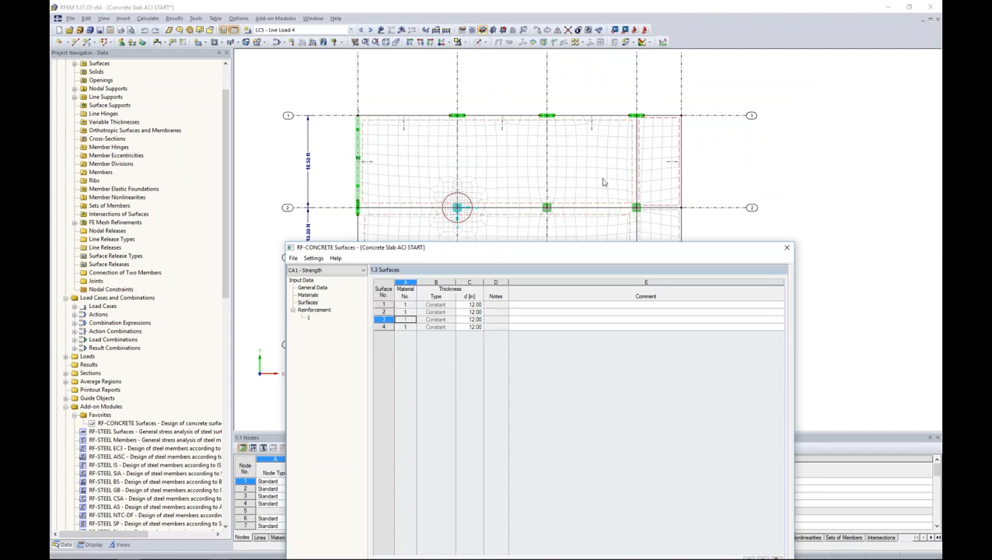
{"action": "left_click", "coordinate": [405, 312]}
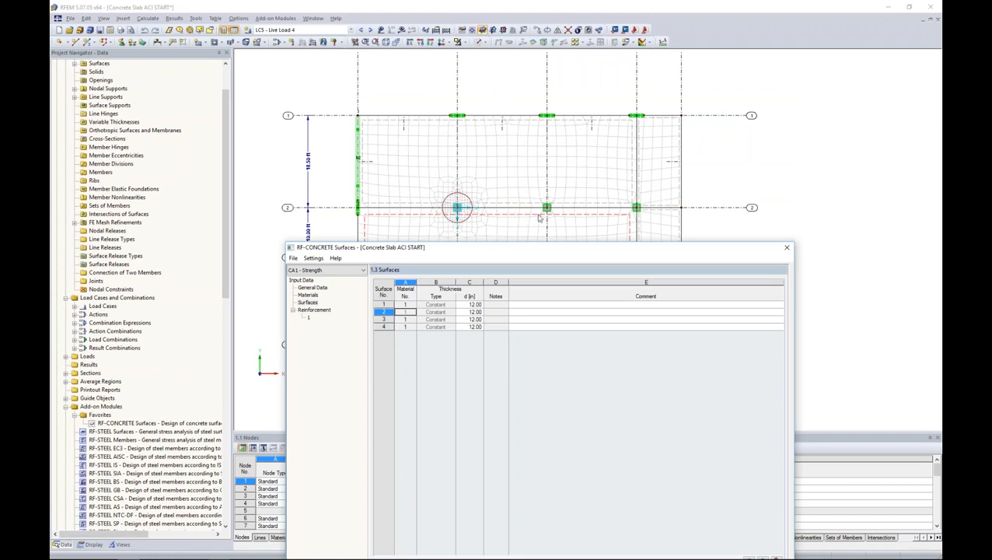
{"action": "left_click_drag", "start_coordinate": [513, 250], "coordinate": [511, 95]}
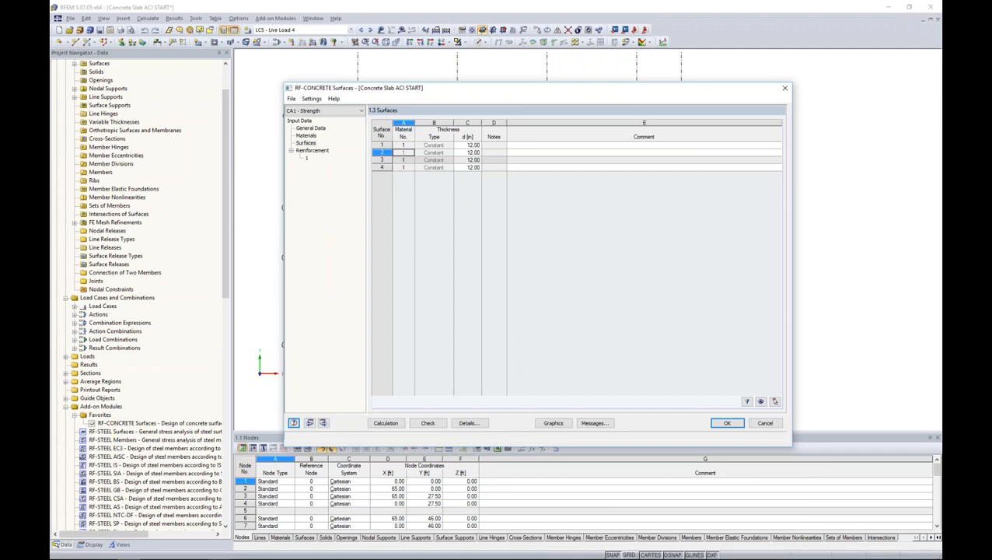
Apply the reinforcement group to all surfaces, with a maximum reinforcement percentage of 9 %.
{"action": "left_click", "coordinate": [322, 152]}
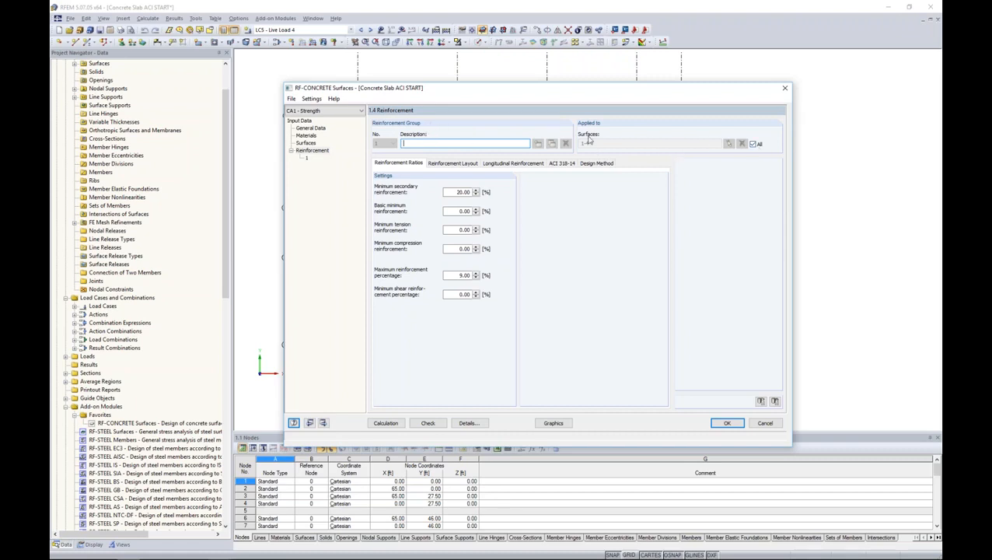
{"action": "left_click", "coordinate": [753, 144]}
{"action": "left_click", "coordinate": [753, 144]}
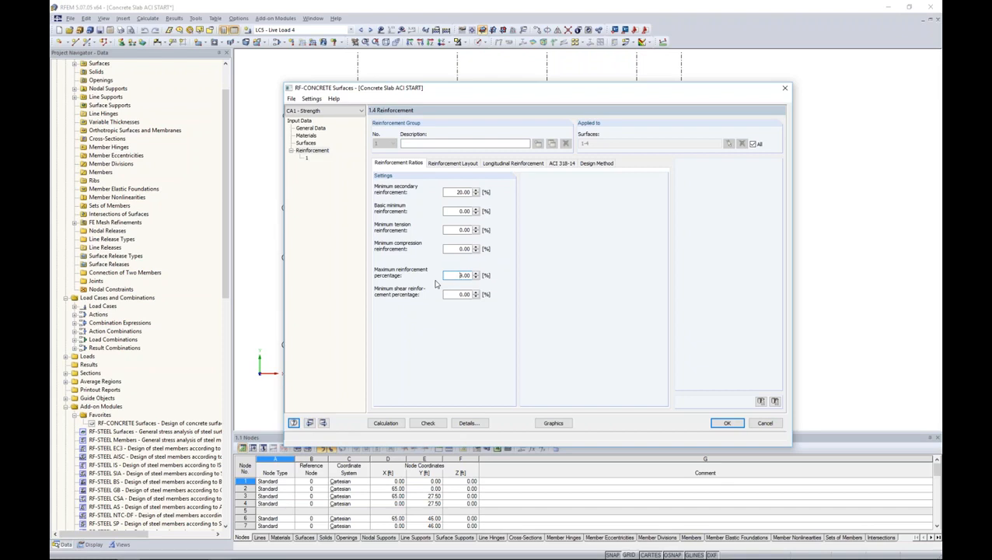
{"action": "type", "text": "9"}
Refer the concrete cover to the bar edge and set the bar diameter to 0.75 in.
{"action": "left_click", "coordinate": [449, 163]}
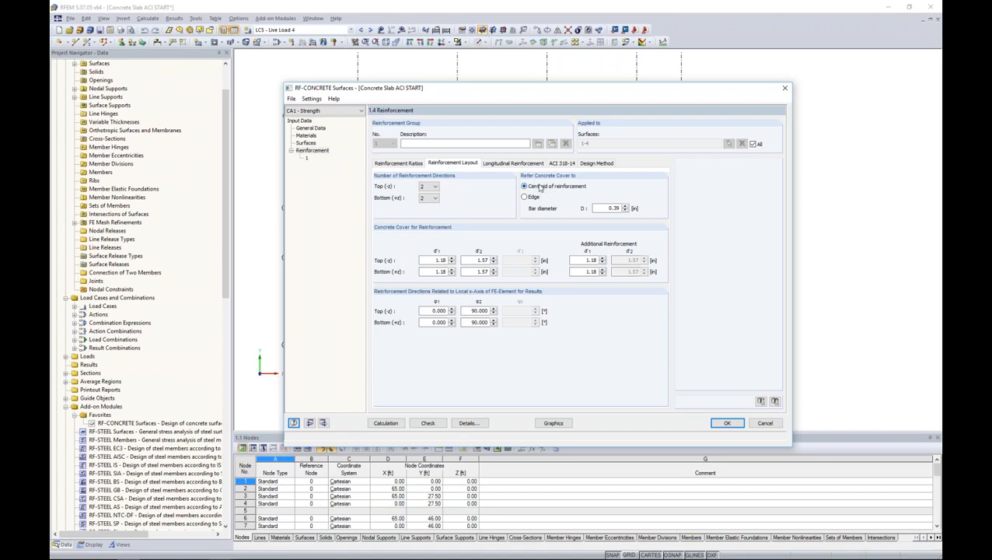
{"action": "left_click", "coordinate": [525, 197]}
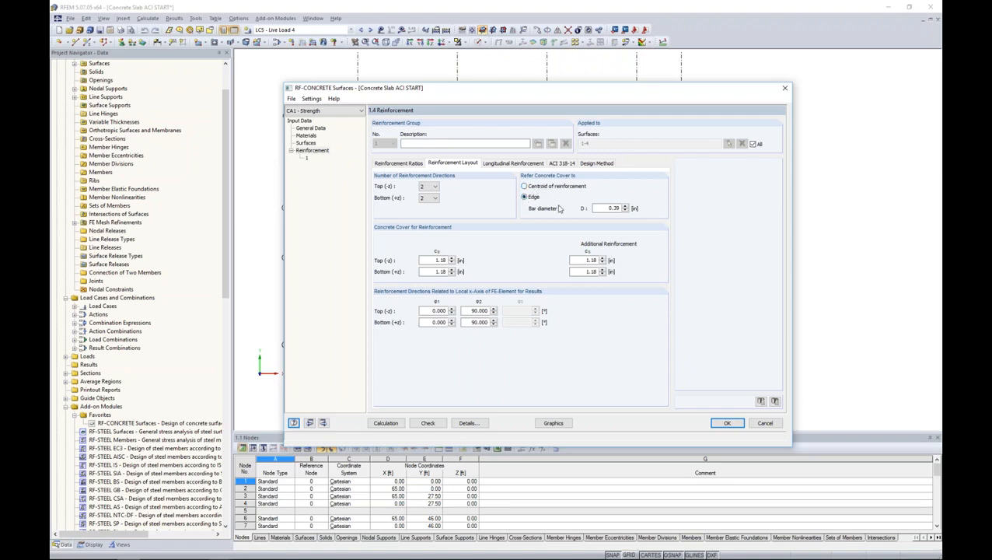
{"action": "double_click", "coordinate": [615, 208]}
{"action": "type", "text": "0.75"}
{"action": "left_click", "coordinate": [534, 199]}
Set the top and bottom concrete cover to 2.00 in for both the basic and the additional reinforcement.
{"action": "double_click", "coordinate": [439, 260]}
{"action": "type", "text": "2"}
{"action": "key", "text": "Tab"}
{"action": "key", "text": "Tab"}
{"action": "type", "text": "2"}
{"action": "key", "text": "Tab"}
{"action": "type", "text": "2.0"}
{"action": "left_click", "coordinate": [434, 260]}
Check the reinforcement direction angles, and try three reinforcement directions for the top before returning to two.
{"action": "left_click", "coordinate": [487, 311]}
{"action": "double_click", "coordinate": [478, 310]}
{"action": "double_click", "coordinate": [475, 322]}
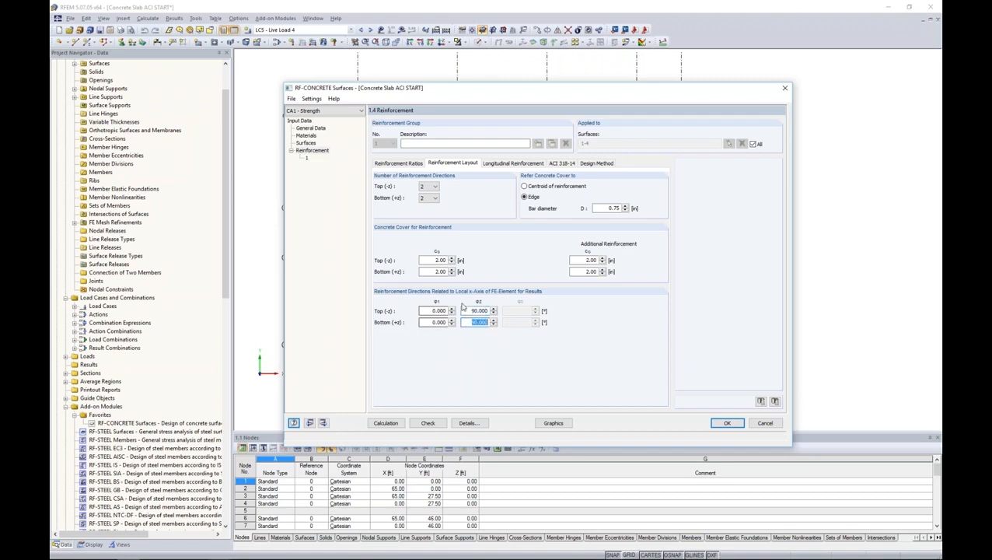
{"action": "left_click", "coordinate": [432, 187]}
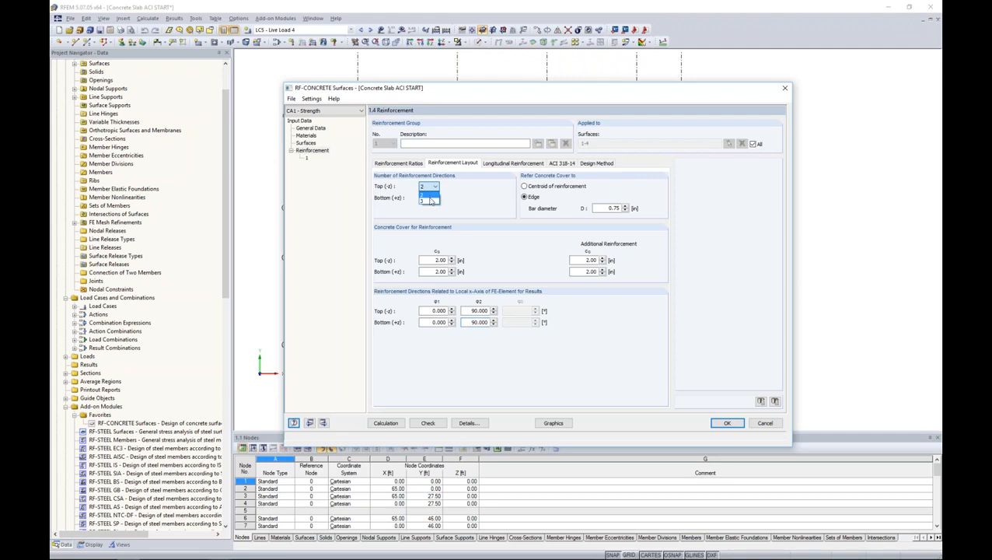
{"action": "left_click", "coordinate": [427, 203]}
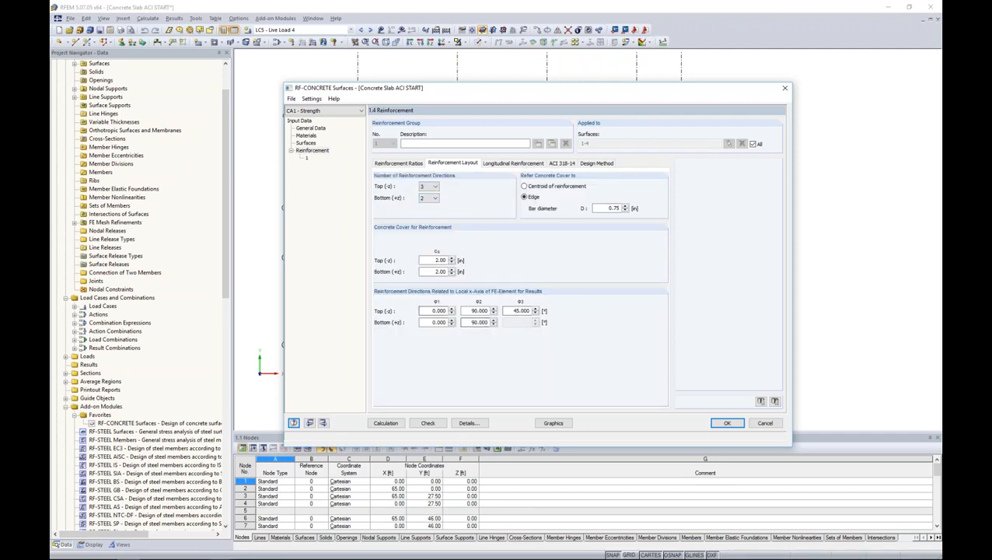
{"action": "left_click", "coordinate": [433, 186]}
{"action": "left_click", "coordinate": [427, 195]}
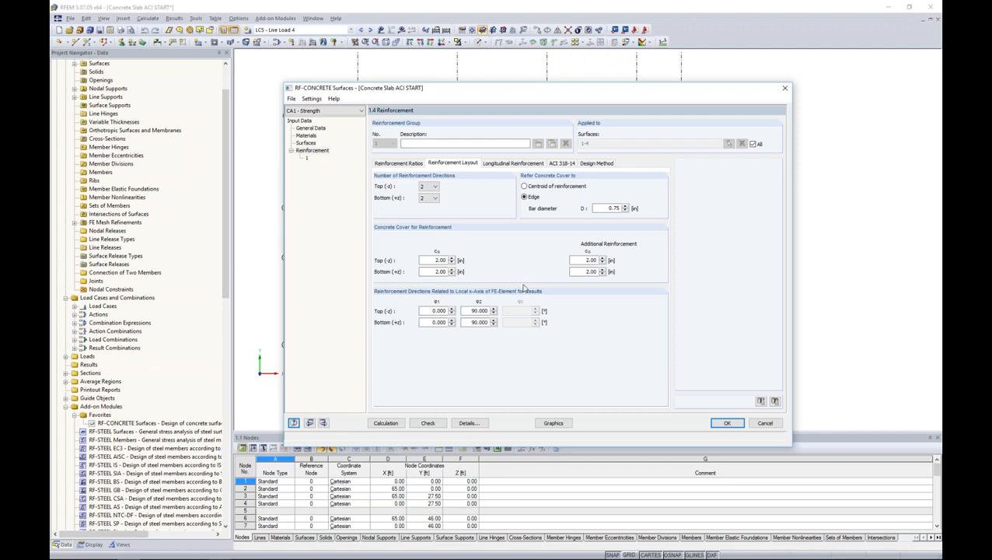
Review the longitudinal reinforcement settings, checking the provided basic reinforcement areas for top and bottom in both directions.
{"action": "left_click", "coordinate": [499, 165]}
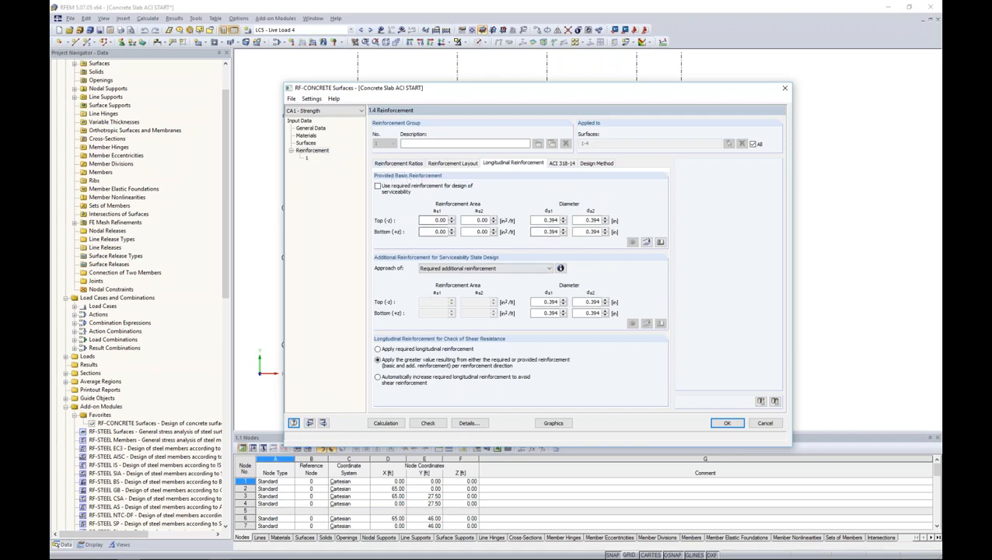
{"action": "double_click", "coordinate": [437, 220]}
{"action": "double_click", "coordinate": [479, 220]}
{"action": "double_click", "coordinate": [439, 232]}
{"action": "double_click", "coordinate": [481, 232]}
{"action": "left_click", "coordinate": [435, 220]}
Review the ACI 318-14 minimum reinforcement options and the compressive and tensile strength reduction factors.
{"action": "left_click", "coordinate": [560, 164]}
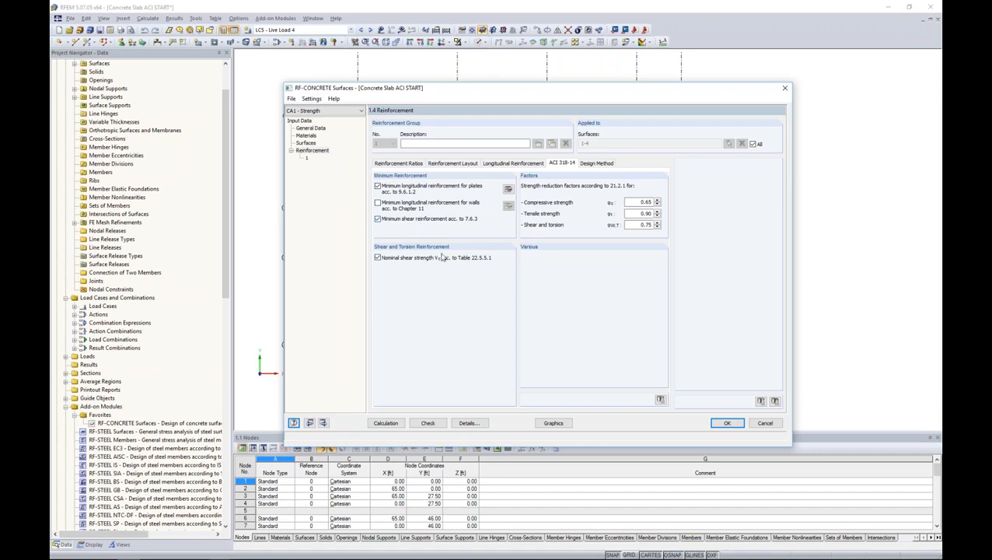
{"action": "double_click", "coordinate": [635, 202]}
{"action": "left_click", "coordinate": [636, 215]}
{"action": "double_click", "coordinate": [638, 202]}
Check the design method for internal forces and run the reinforcement calculation for the Strength case.
{"action": "left_click", "coordinate": [598, 163]}
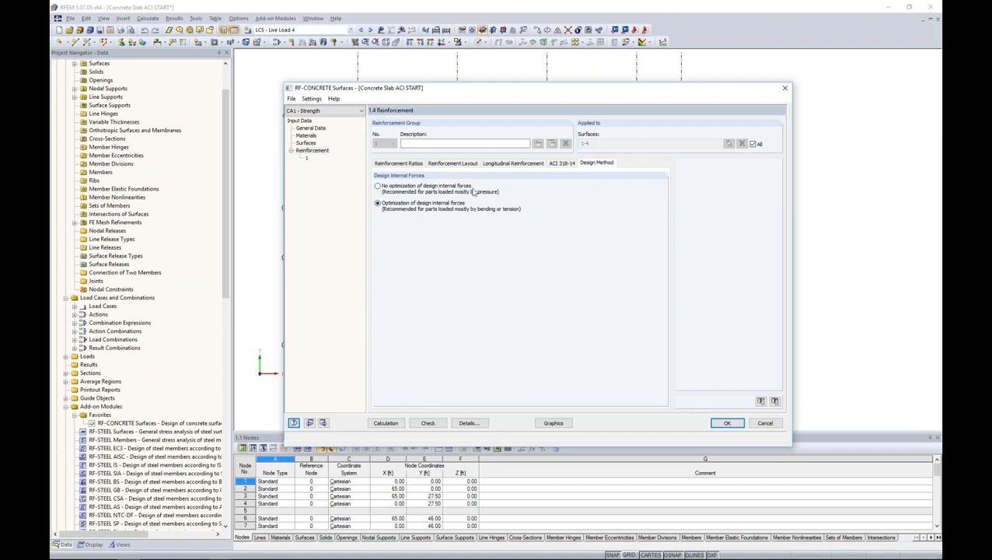
{"action": "left_click", "coordinate": [385, 422]}
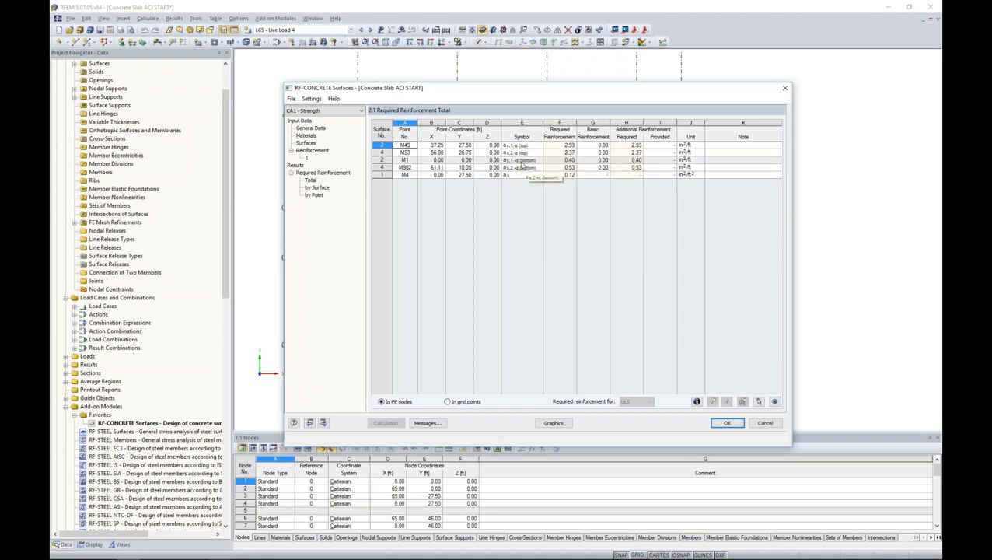
Open the design details for the shear reinforcement at point M4 and expand the principal forces, factored forces, concrete strut and bottom-surface bending moments.
{"action": "left_click", "coordinate": [513, 176]}
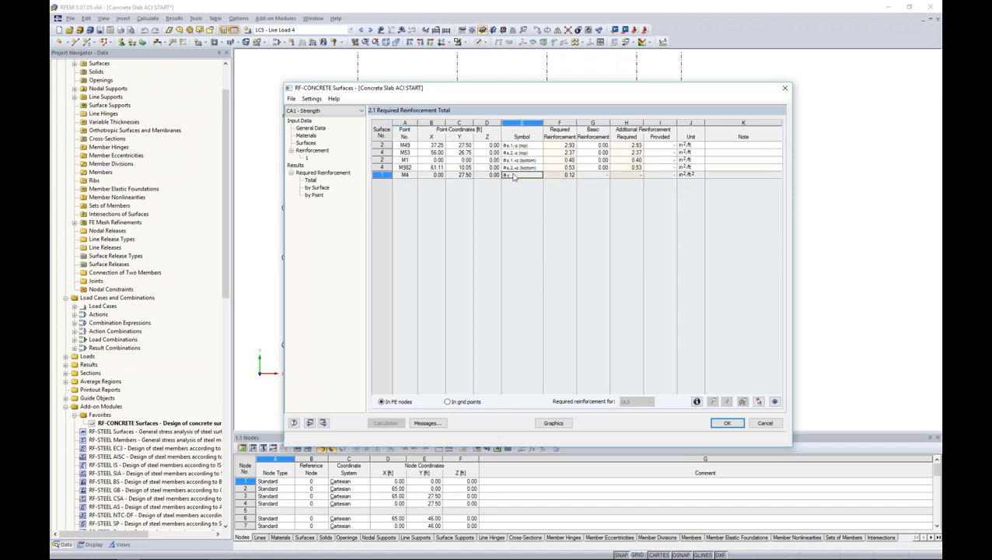
{"action": "left_click", "coordinate": [697, 402]}
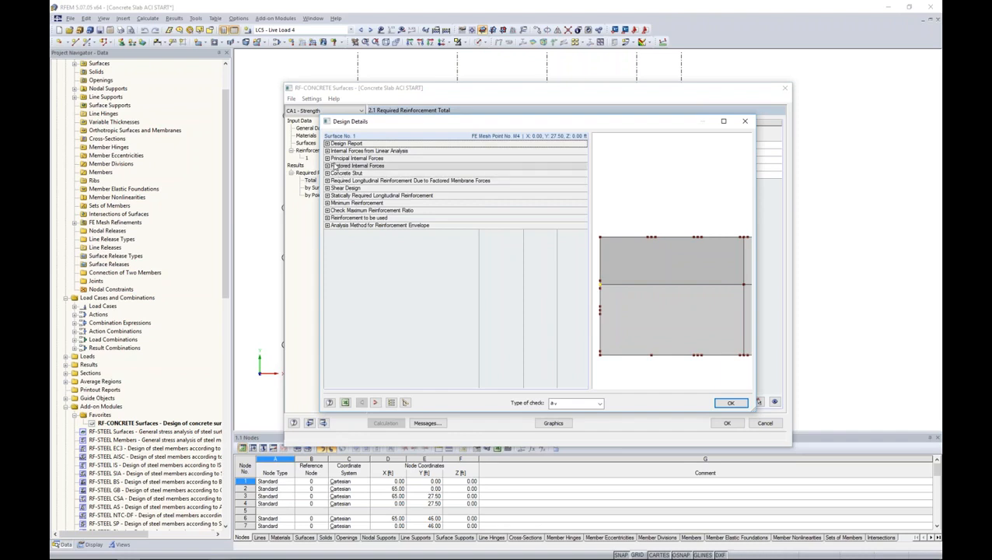
{"action": "left_click", "coordinate": [327, 159]}
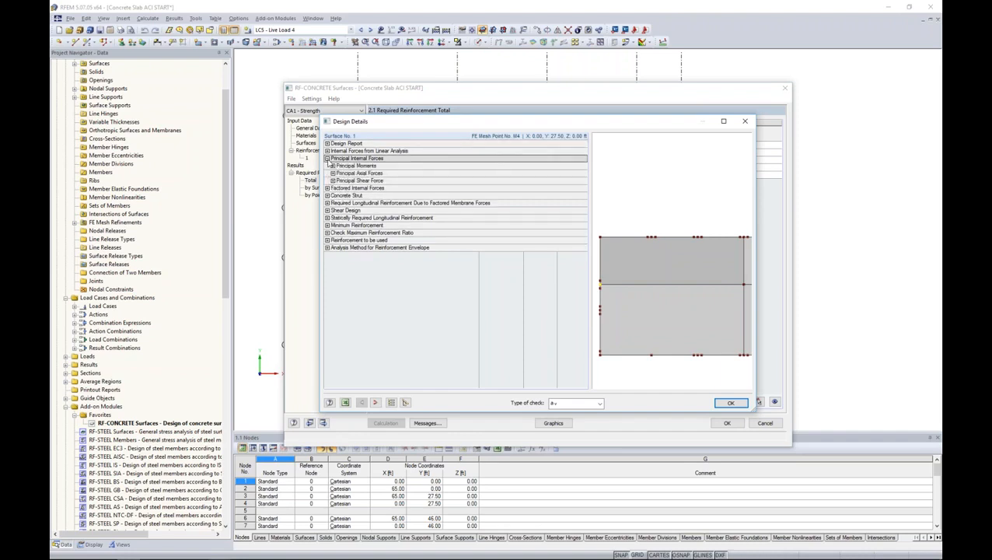
{"action": "left_click", "coordinate": [327, 188]}
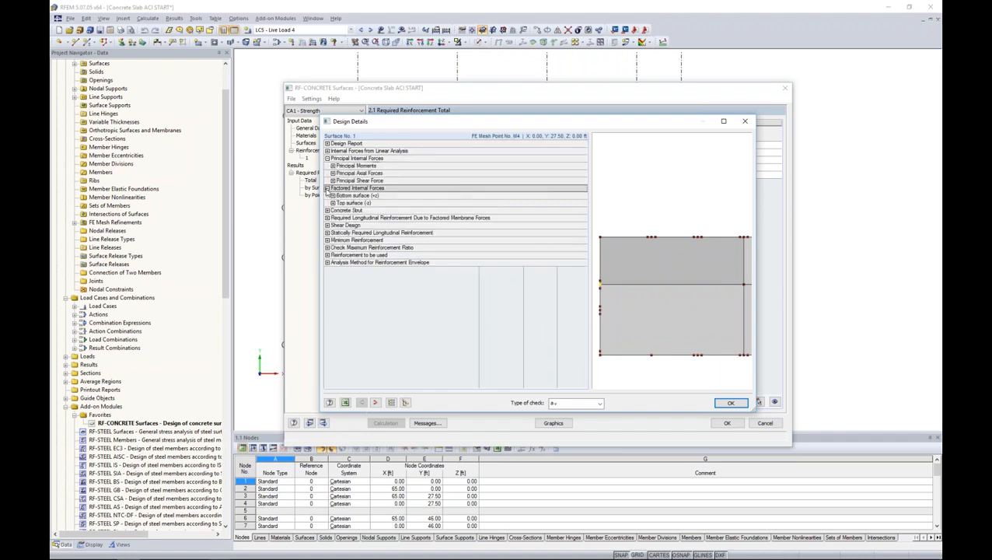
{"action": "left_click", "coordinate": [326, 210]}
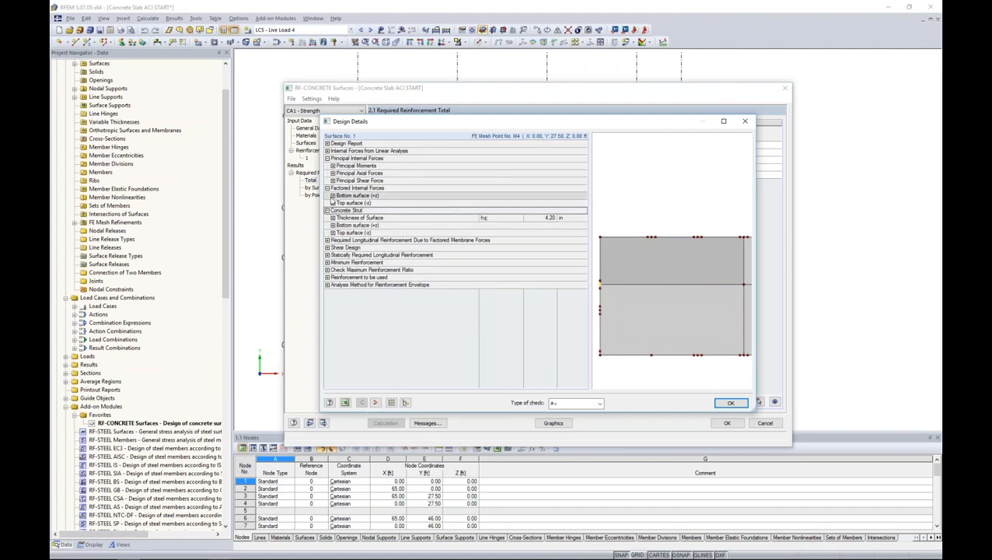
{"action": "left_click", "coordinate": [333, 195]}
{"action": "left_click", "coordinate": [337, 202]}
{"action": "left_click", "coordinate": [344, 210]}
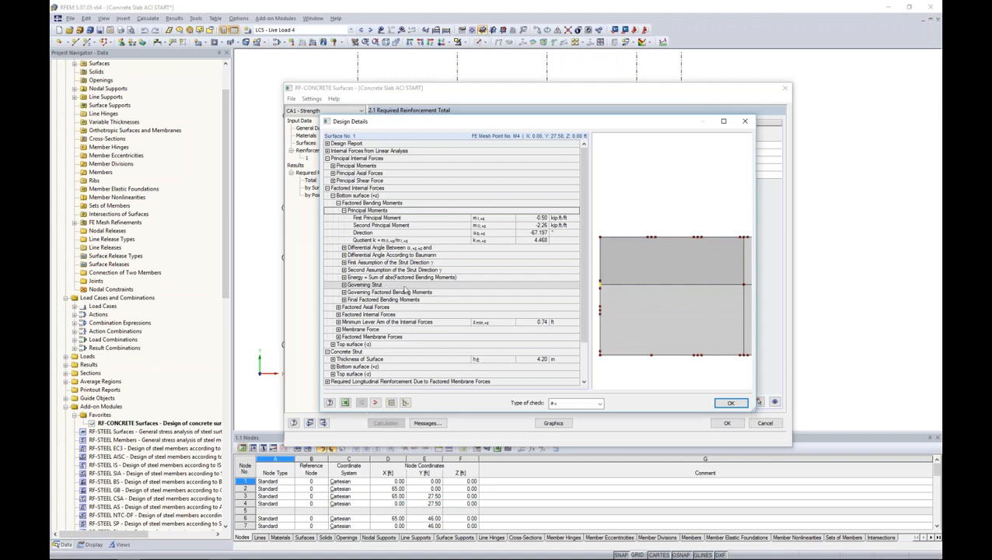
Switch the design details' check type to a-s,1,-z (top), return it to the shear reinforcement check, and close the details.
{"action": "left_click", "coordinate": [575, 402]}
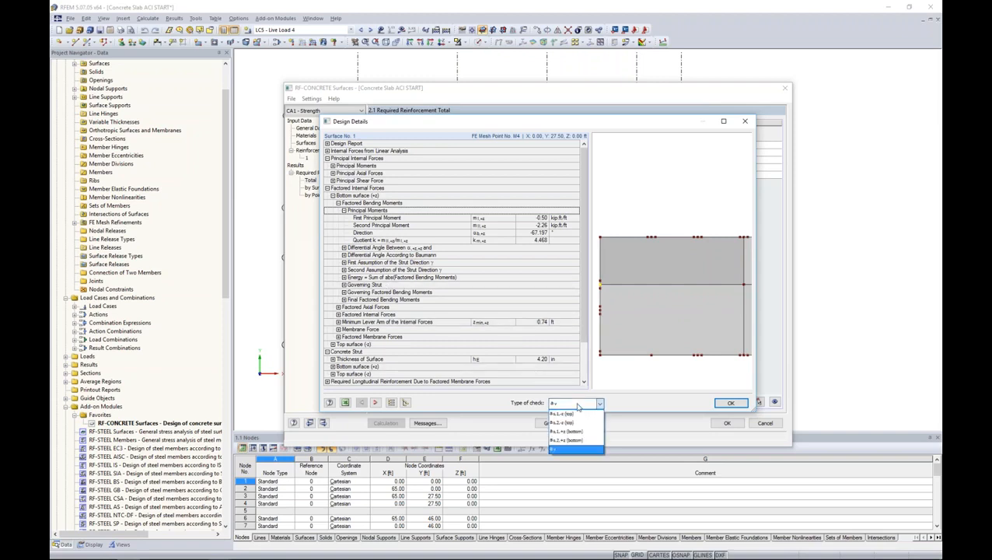
{"action": "left_click", "coordinate": [573, 415]}
{"action": "left_click", "coordinate": [575, 403]}
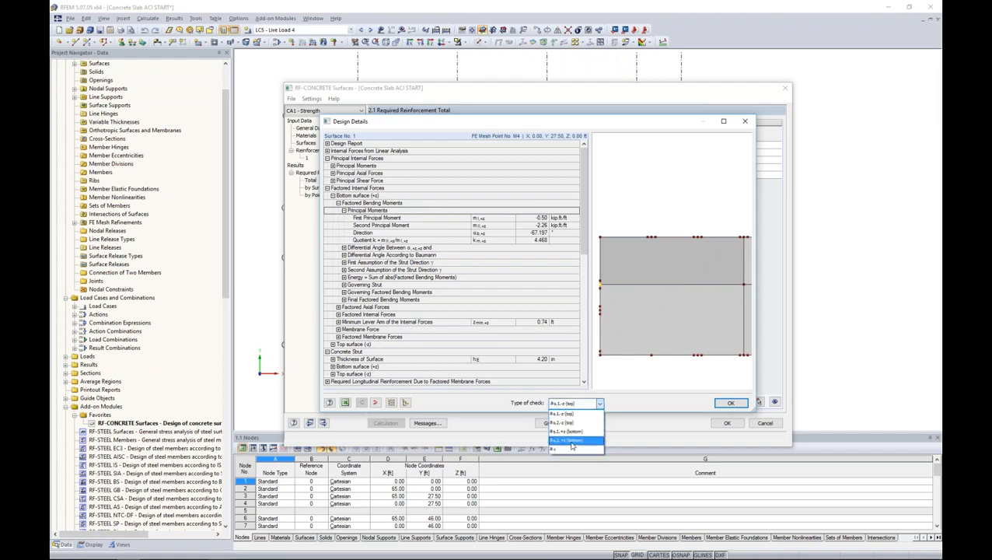
{"action": "left_click", "coordinate": [566, 449]}
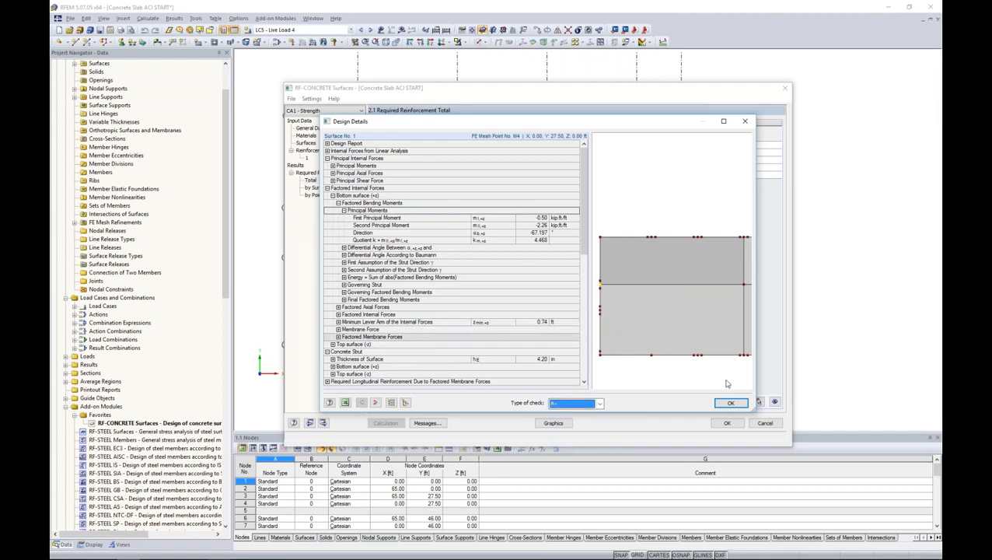
{"action": "left_click", "coordinate": [744, 124]}
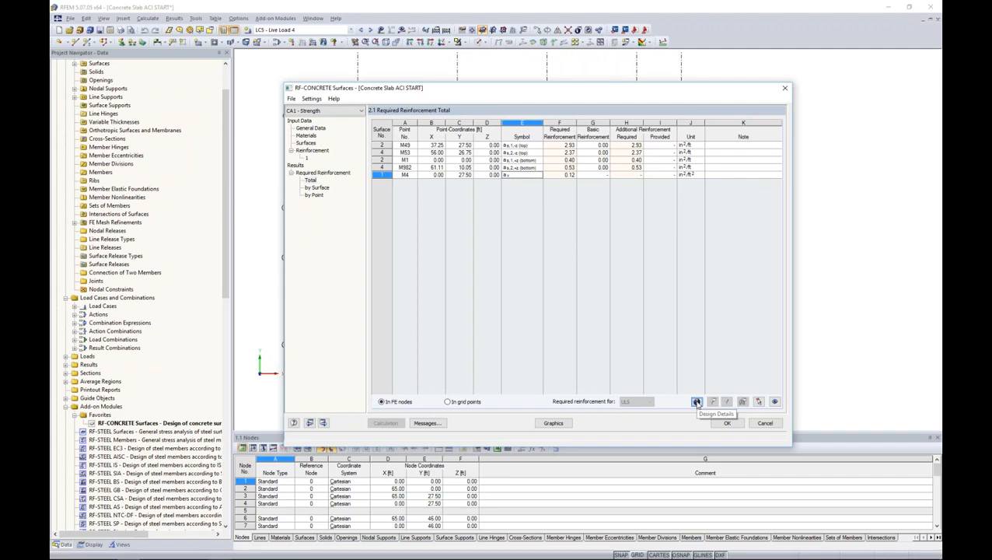
Review the required reinforcement by surface, locating points M74 of surface 1 and M6 of surface 3 on the slab.
{"action": "left_click", "coordinate": [317, 187]}
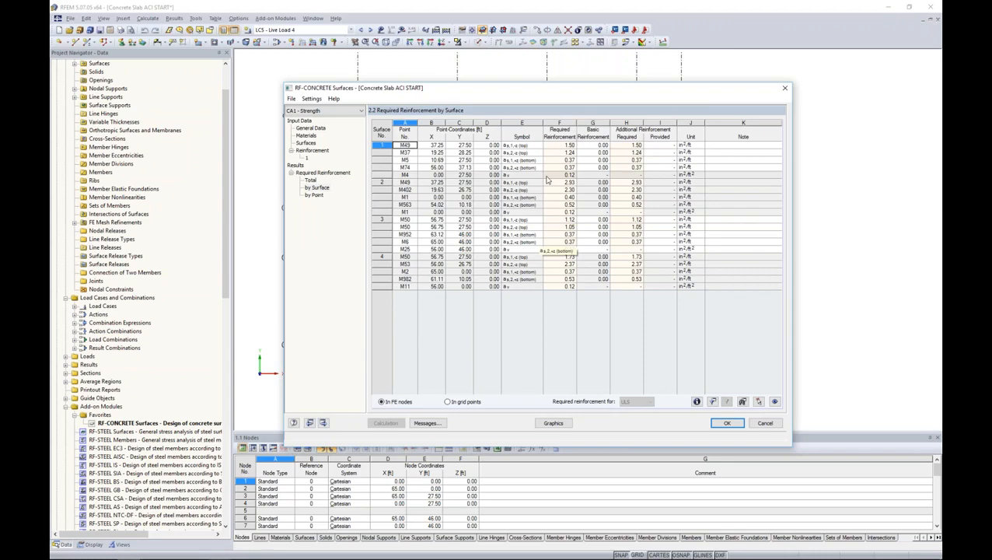
{"action": "left_click_drag", "start_coordinate": [431, 88], "coordinate": [408, 270]}
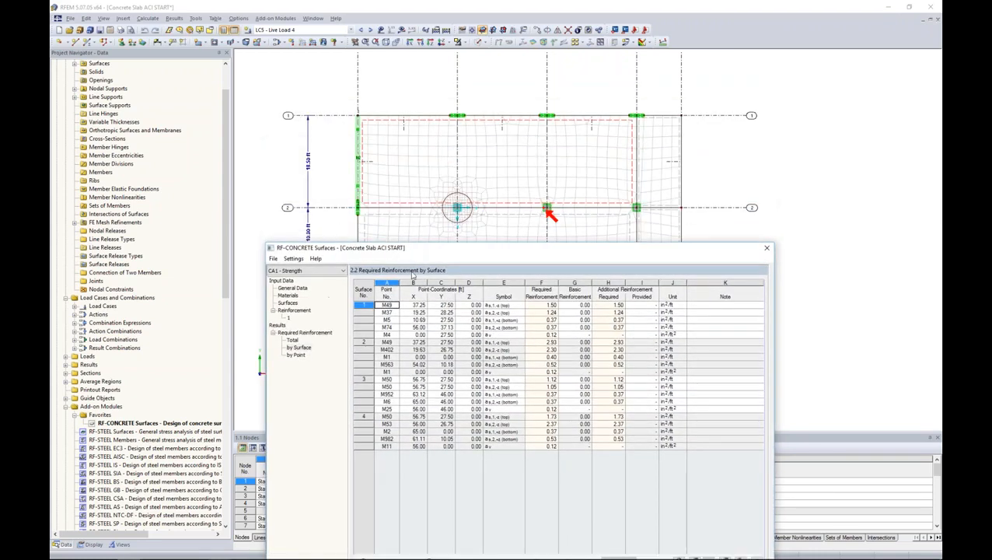
{"action": "left_click", "coordinate": [416, 328]}
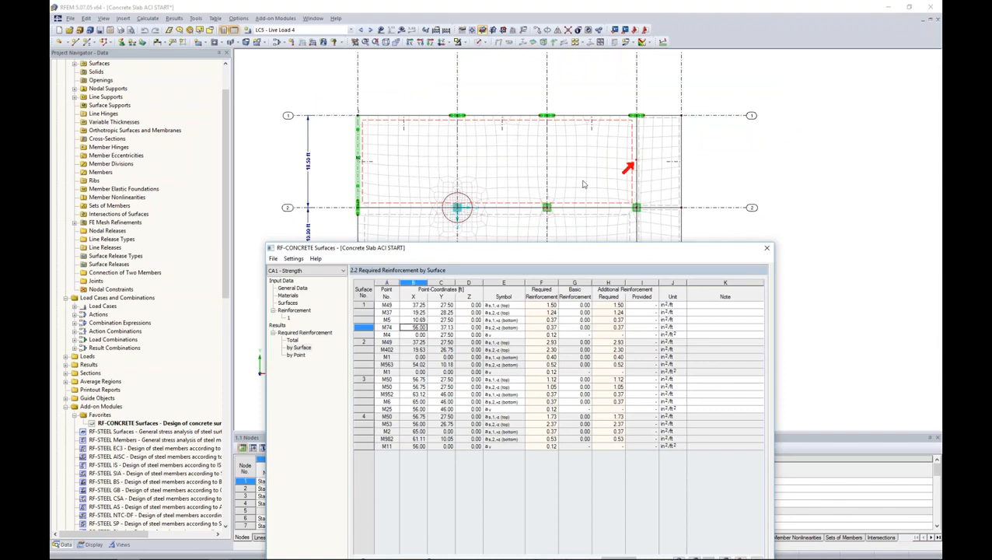
{"action": "left_click", "coordinate": [418, 401]}
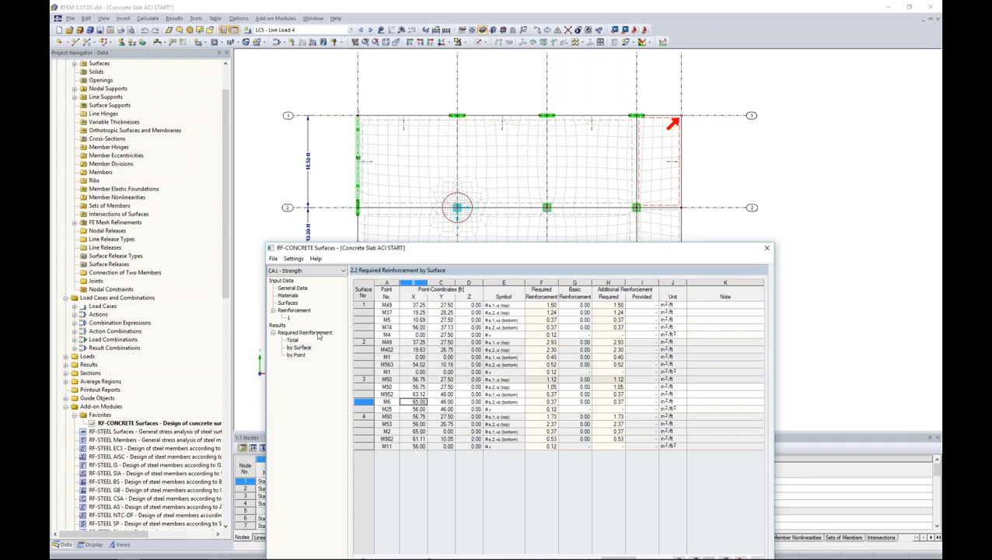
Review the required reinforcement by point and locate point M5 of surface 1 on the slab.
{"action": "left_click", "coordinate": [296, 354]}
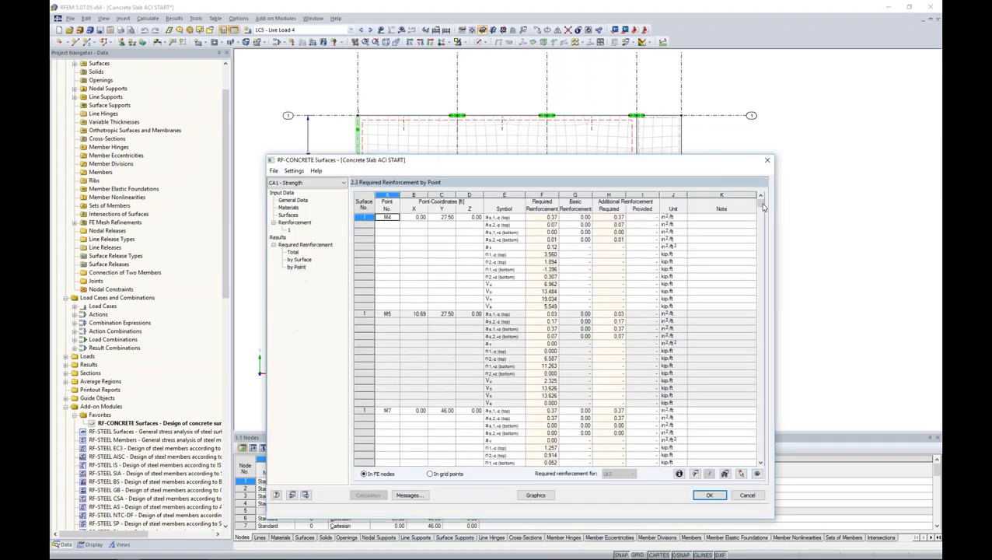
{"action": "mouse_move", "coordinate": [763, 206]}
{"action": "left_mouse_down"}
{"action": "mouse_move", "coordinate": [759, 355]}
{"action": "mouse_move", "coordinate": [760, 201]}
{"action": "left_mouse_up"}
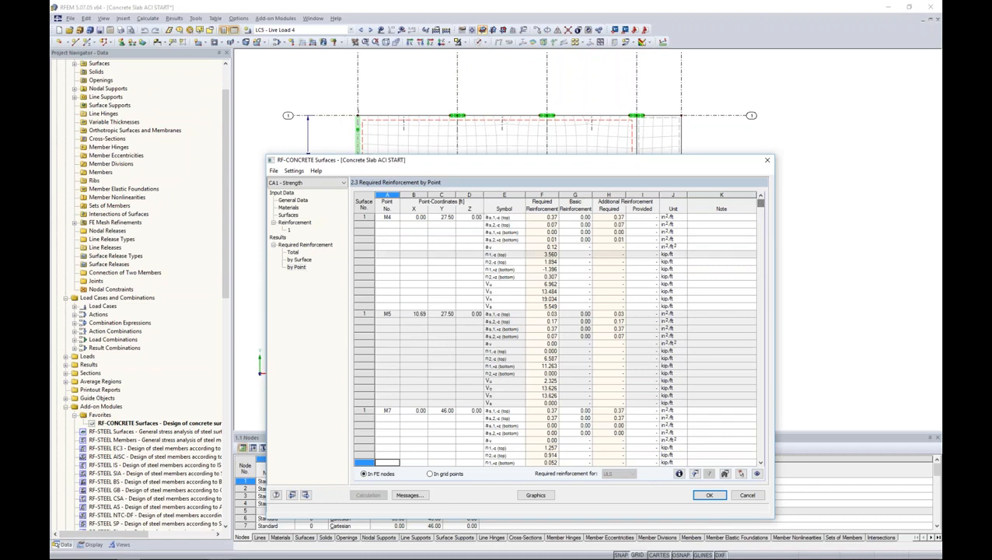
{"action": "left_click_drag", "start_coordinate": [412, 171], "coordinate": [418, 250]}
{"action": "left_click", "coordinate": [458, 446]}
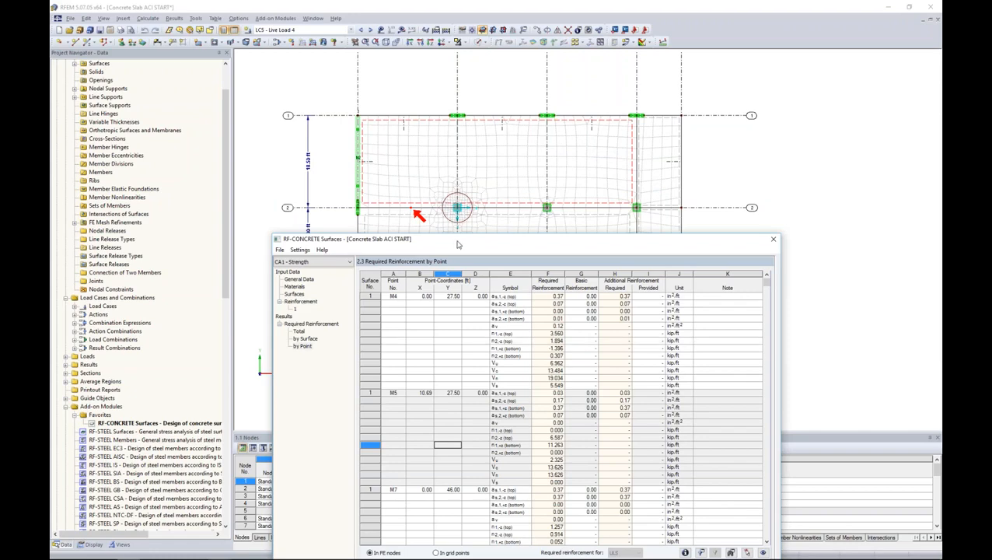
{"action": "left_click_drag", "start_coordinate": [457, 244], "coordinate": [443, 89]}
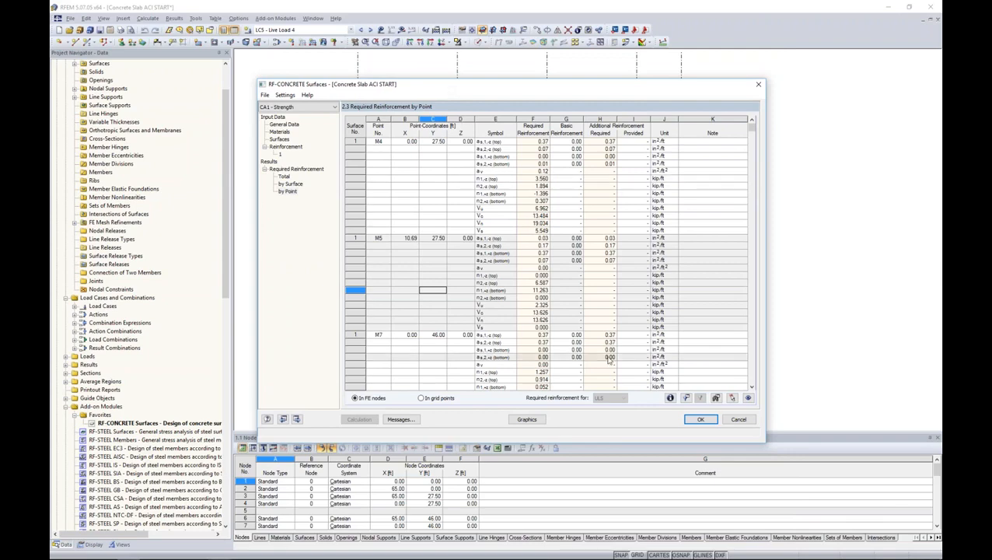
Show the required reinforcement graphically on the slab, keeping the RF-CONCRETE Surfaces CA1 - Strength results selected.
{"action": "left_click", "coordinate": [527, 419]}
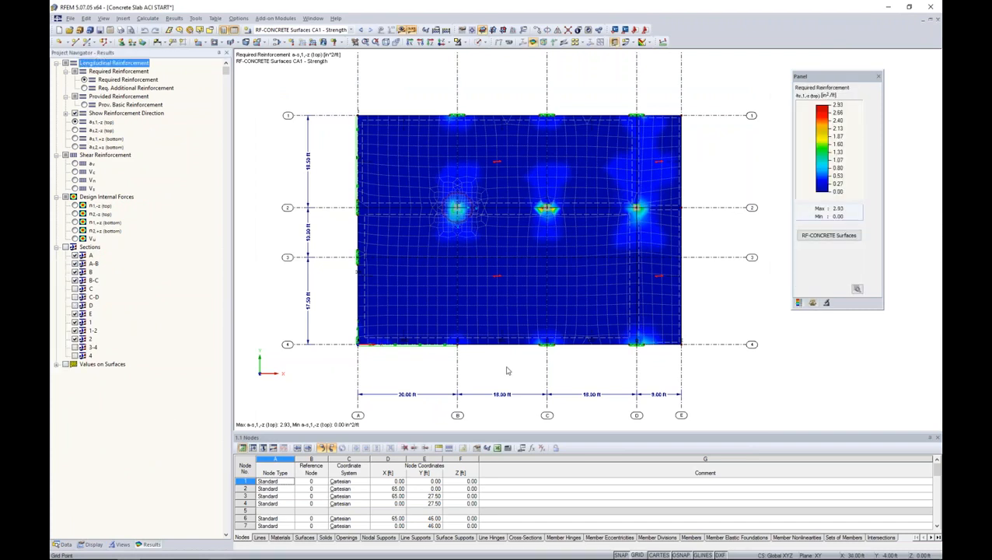
{"action": "scroll", "coordinate": [503, 370], "scroll_direction": "up", "scroll_amount": 2}
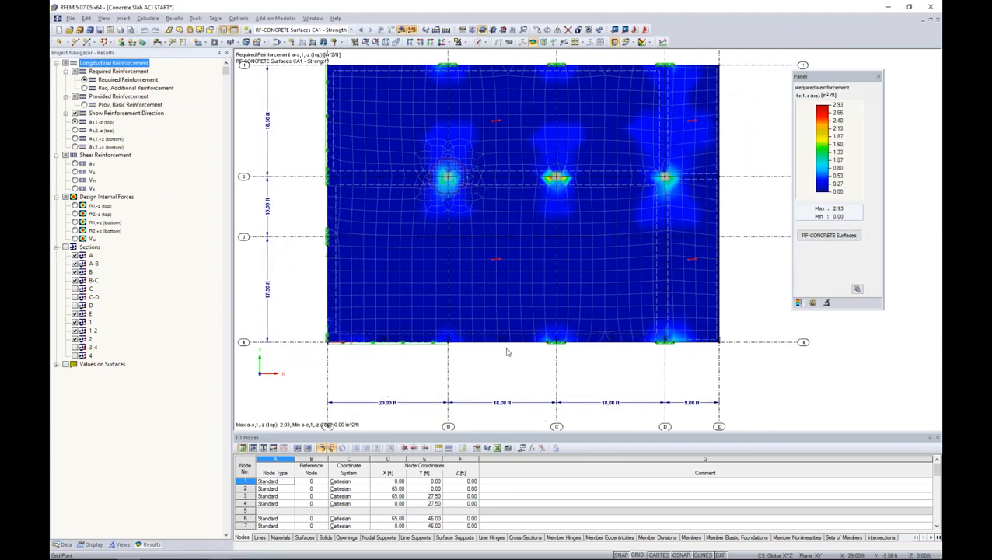
{"action": "middle_click_drag", "start_coordinate": [619, 236], "coordinate": [606, 277]}
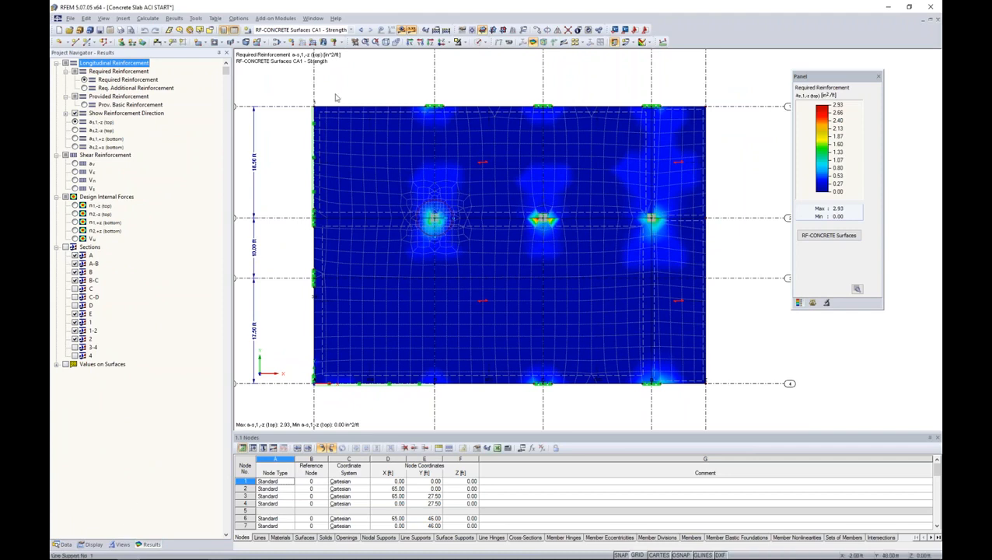
{"action": "left_click", "coordinate": [351, 29]}
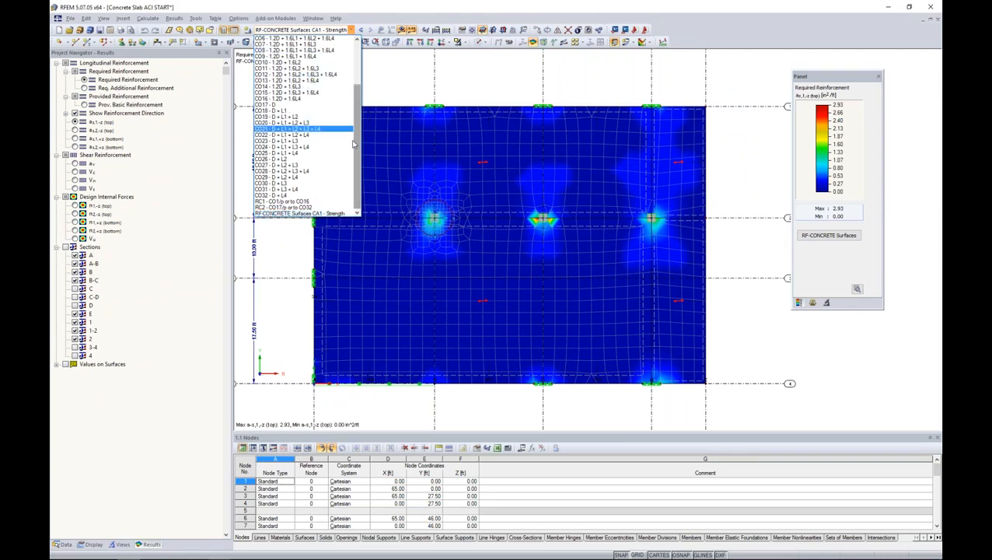
{"action": "left_click", "coordinate": [281, 214]}
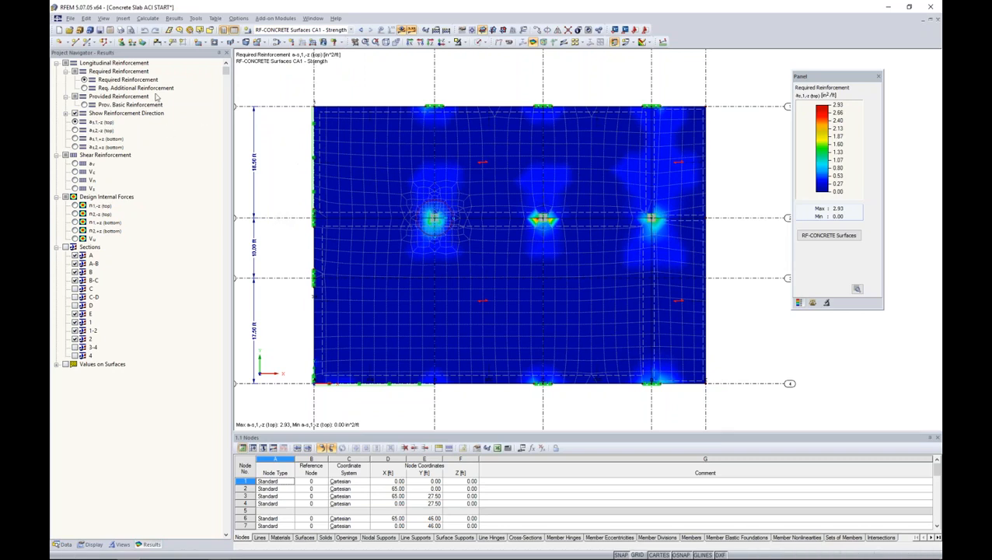
Examine the a-s,1,-z (top) reinforcement contours and reinforcement direction around the interior columns.
{"action": "left_click_drag", "start_coordinate": [818, 78], "coordinate": [795, 98]}
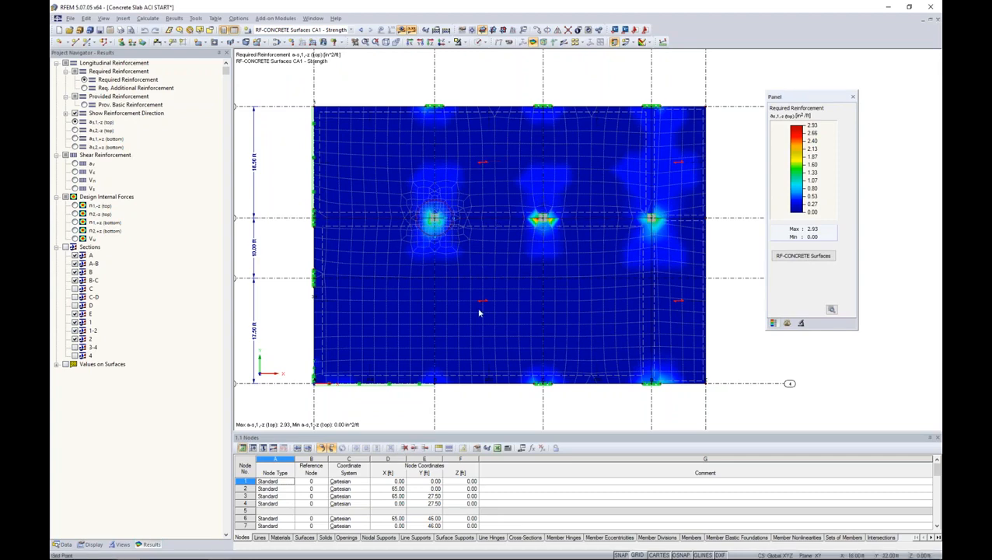
{"action": "scroll", "coordinate": [478, 309], "scroll_direction": "up", "scroll_amount": 4}
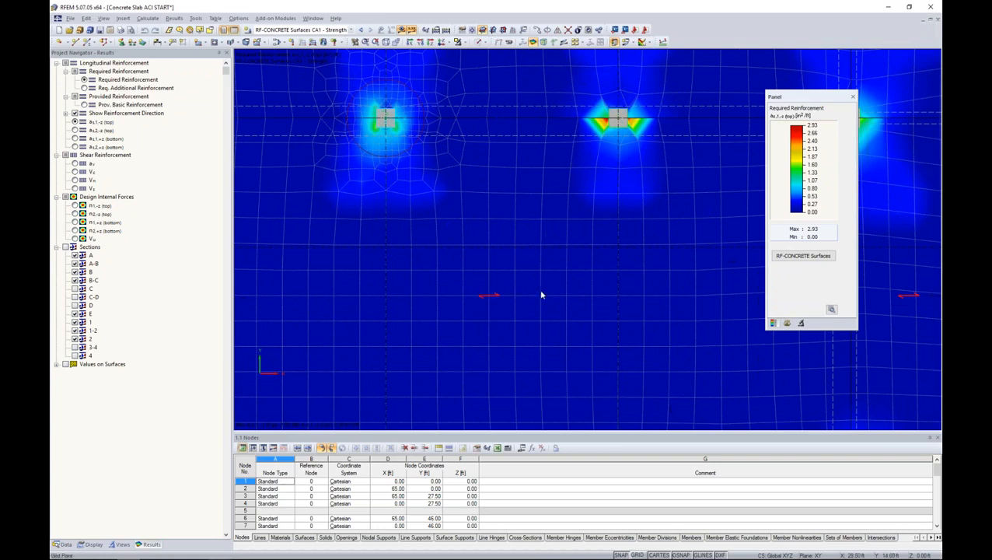
{"action": "scroll", "coordinate": [496, 297], "scroll_direction": "down", "scroll_amount": 2}
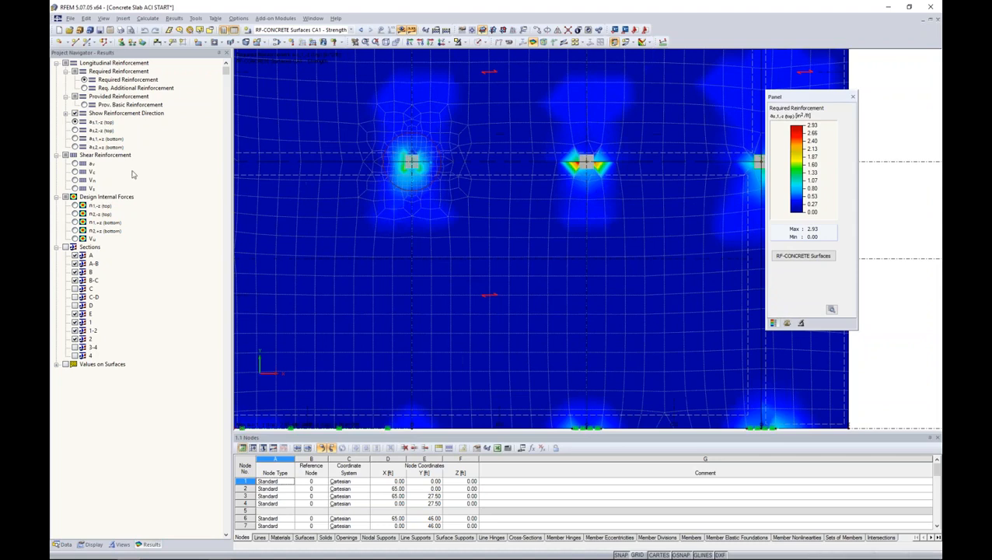
Examine the required reinforcement contours for a-s,2,-z (top), a-s,1,+z (bottom) and a-s,2,+z (bottom) in turn.
{"action": "left_click", "coordinate": [75, 130]}
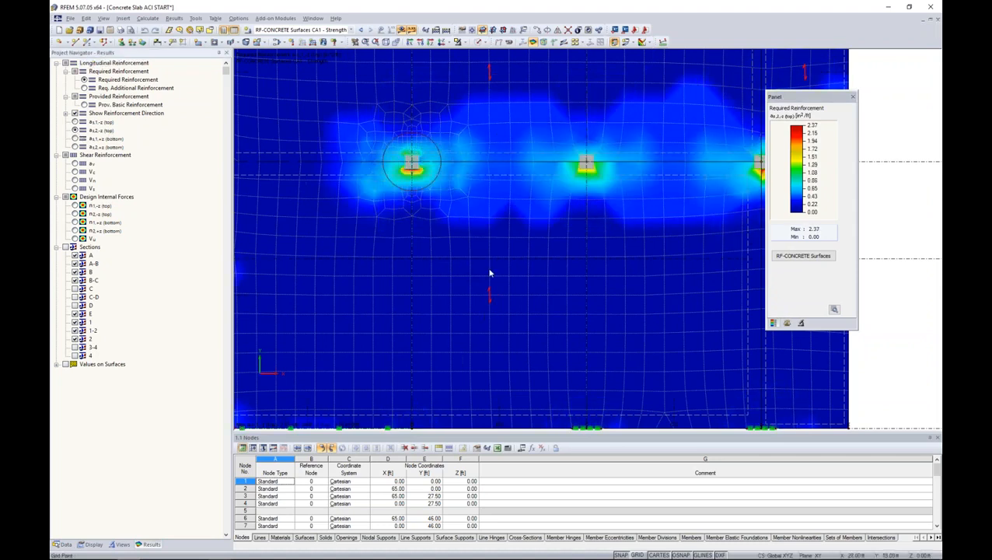
{"action": "scroll", "coordinate": [529, 235], "scroll_direction": "down", "scroll_amount": 1}
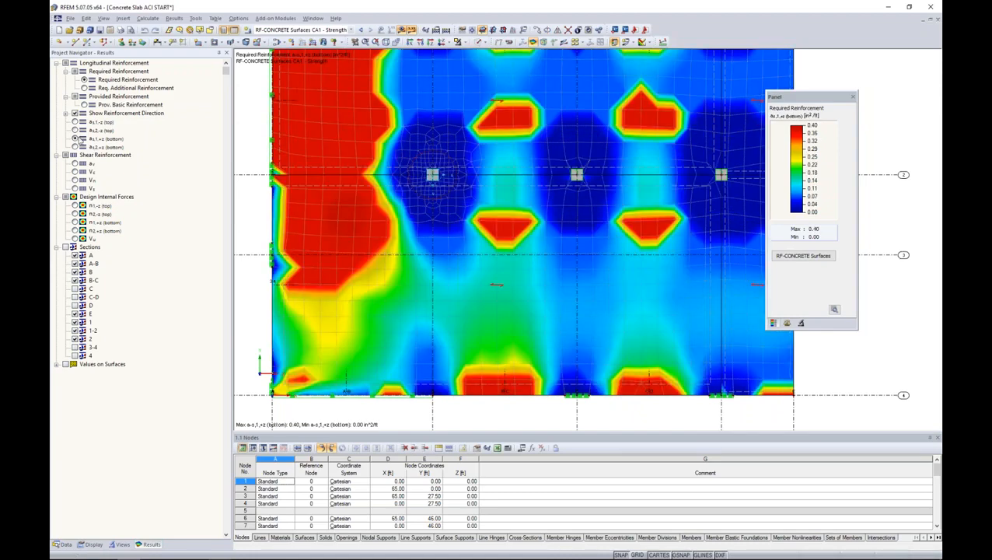
{"action": "scroll", "coordinate": [355, 144], "scroll_direction": "down", "scroll_amount": 1}
{"action": "scroll", "coordinate": [357, 146], "scroll_direction": "down", "scroll_amount": 1}
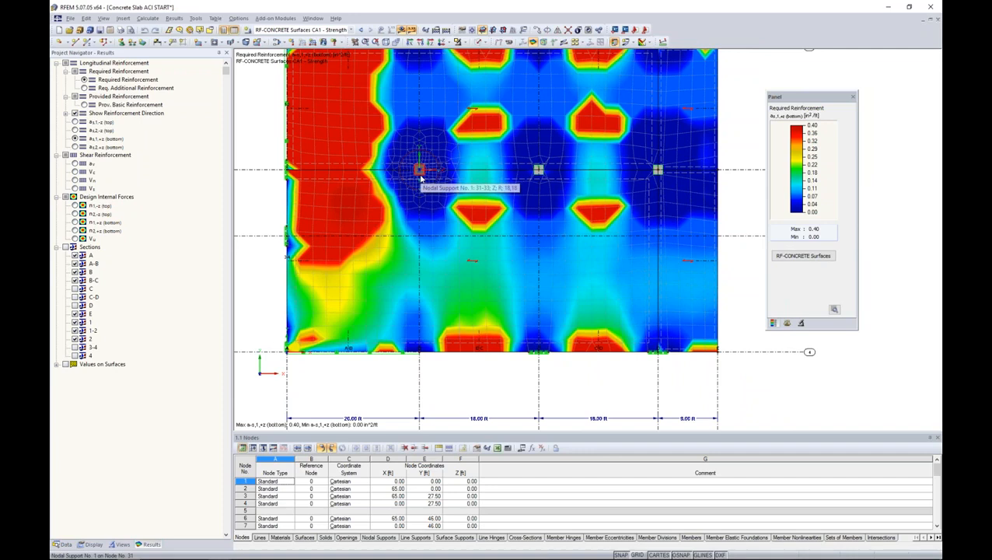
{"action": "left_click", "coordinate": [102, 146]}
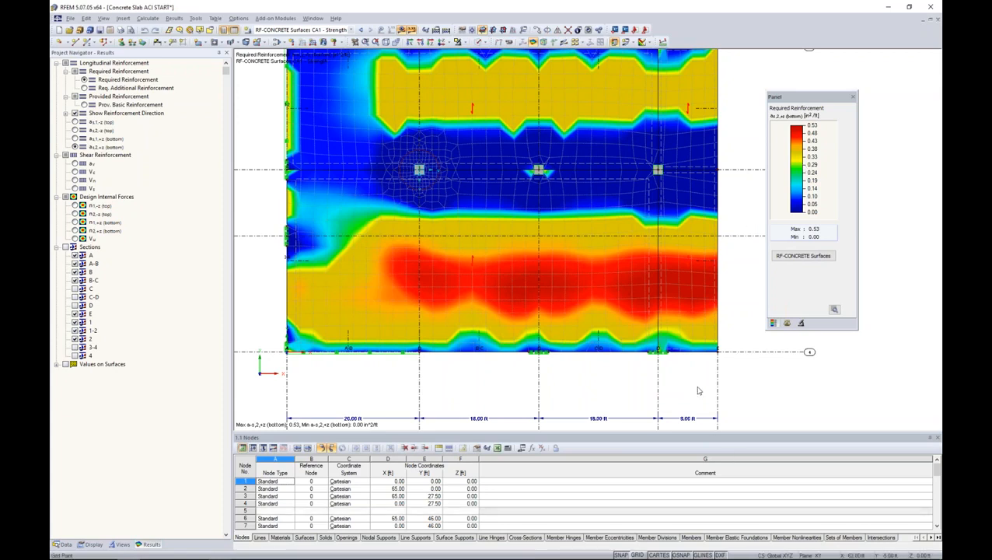
View the slab in 3D and turn off the coloured isobands of the reinforcement results.
{"action": "middle_click_drag", "start_coordinate": [698, 391], "coordinate": [615, 132], "text": "ctrl"}
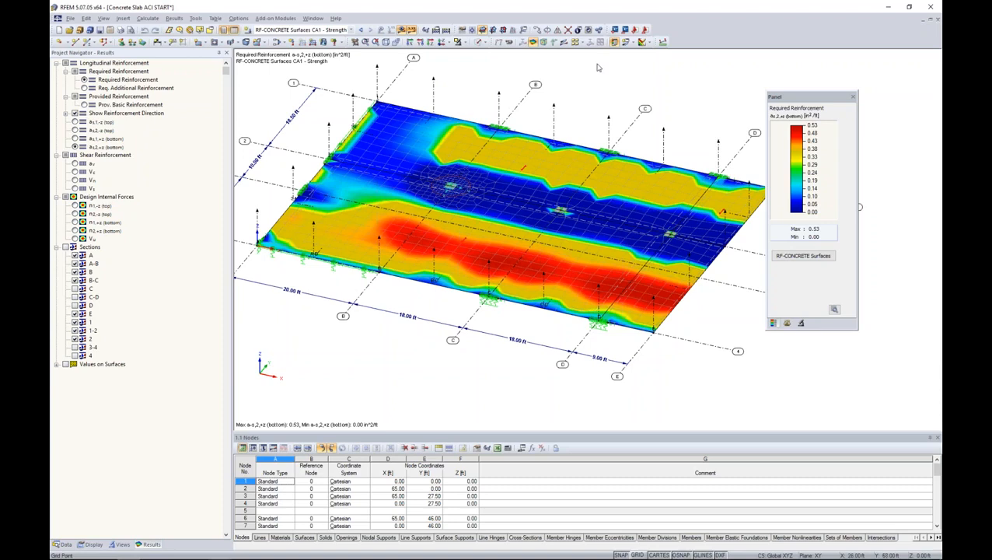
{"action": "left_click", "coordinate": [650, 45]}
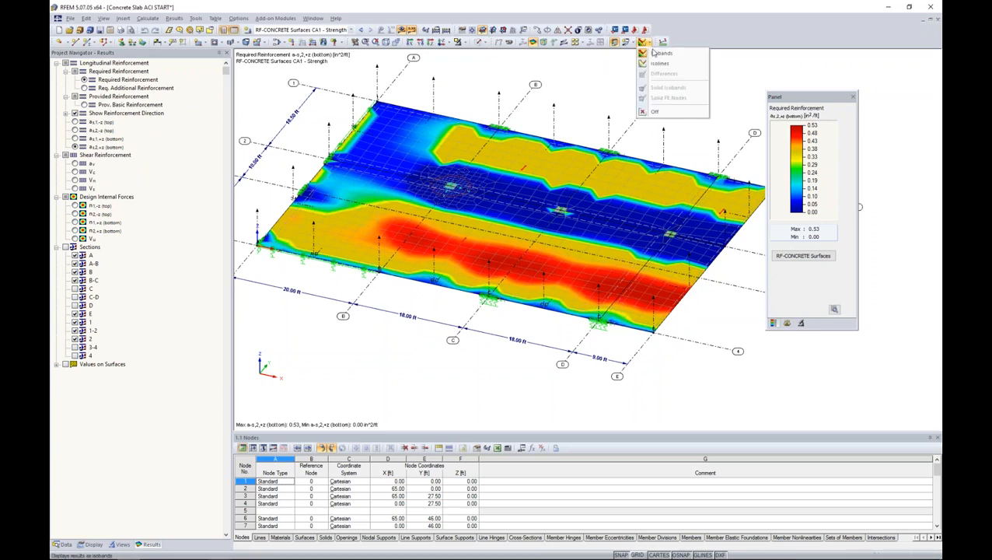
{"action": "left_click", "coordinate": [657, 113]}
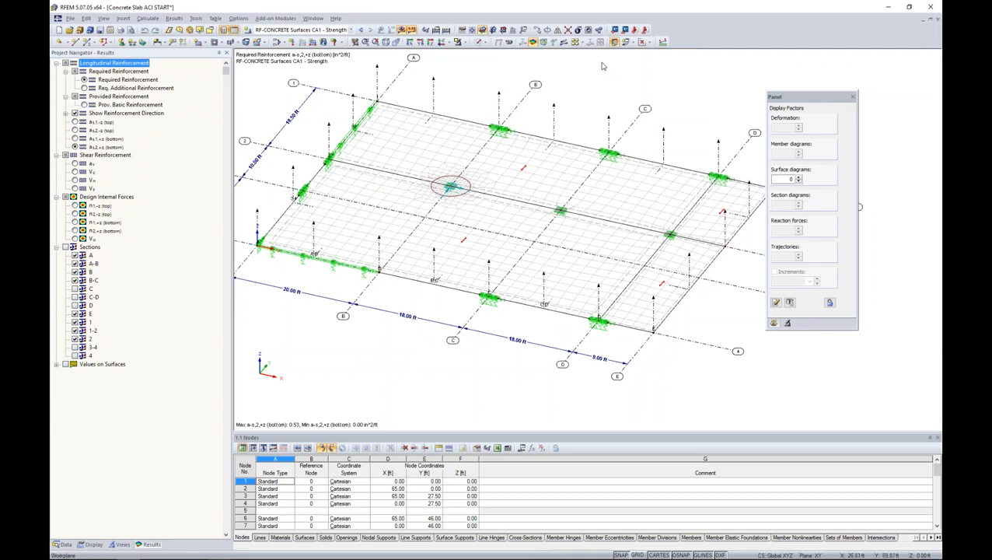
{"action": "left_click", "coordinate": [628, 44]}
{"action": "left_click", "coordinate": [633, 45]}
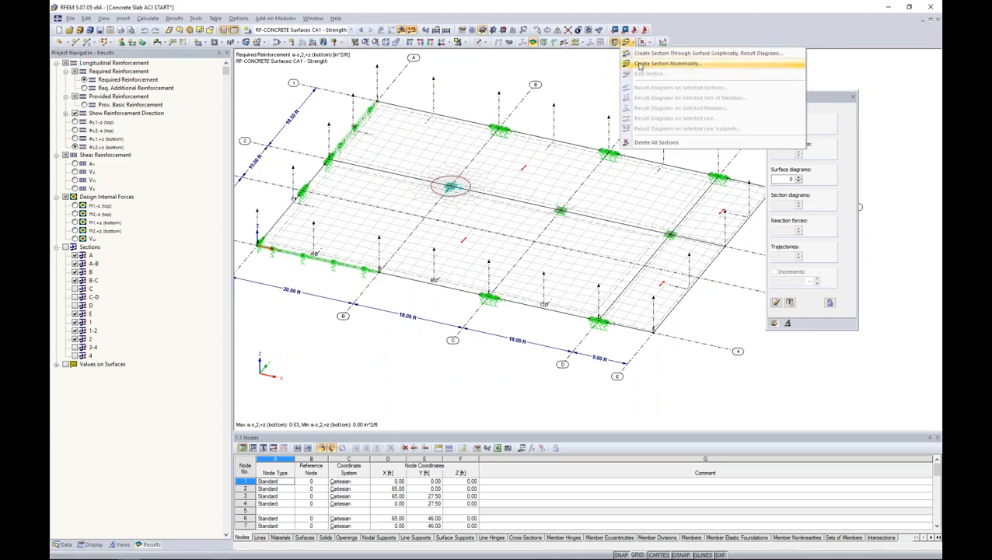
{"action": "left_click", "coordinate": [639, 67]}
{"action": "left_click_drag", "start_coordinate": [535, 160], "coordinate": [737, 102]}
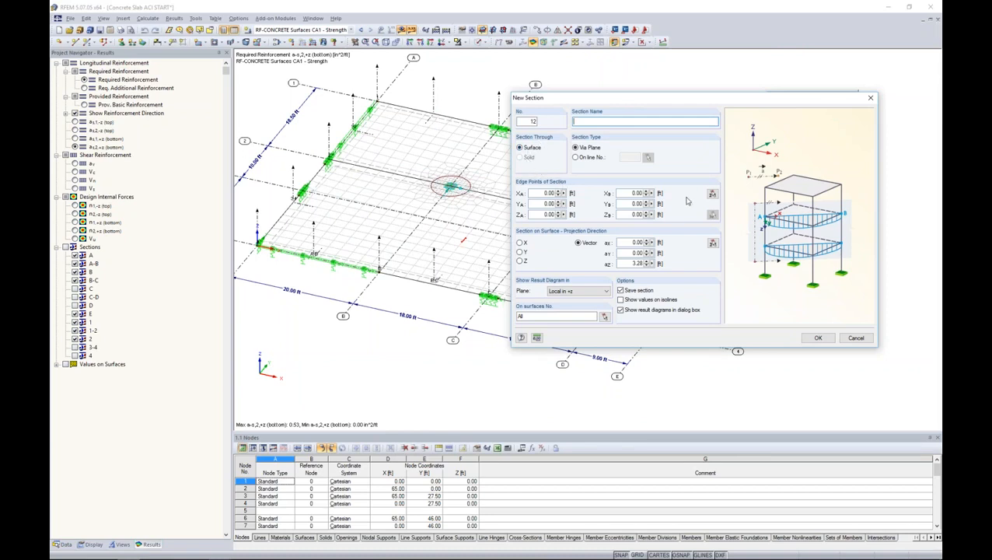
{"action": "left_click", "coordinate": [817, 338]}
{"action": "left_click", "coordinate": [401, 286]}
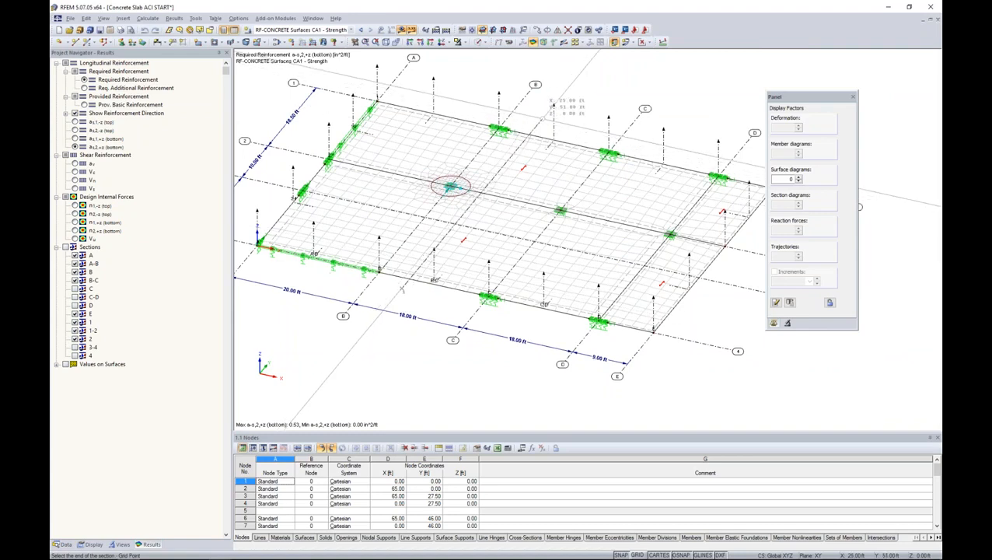
{"action": "left_click", "coordinate": [546, 98]}
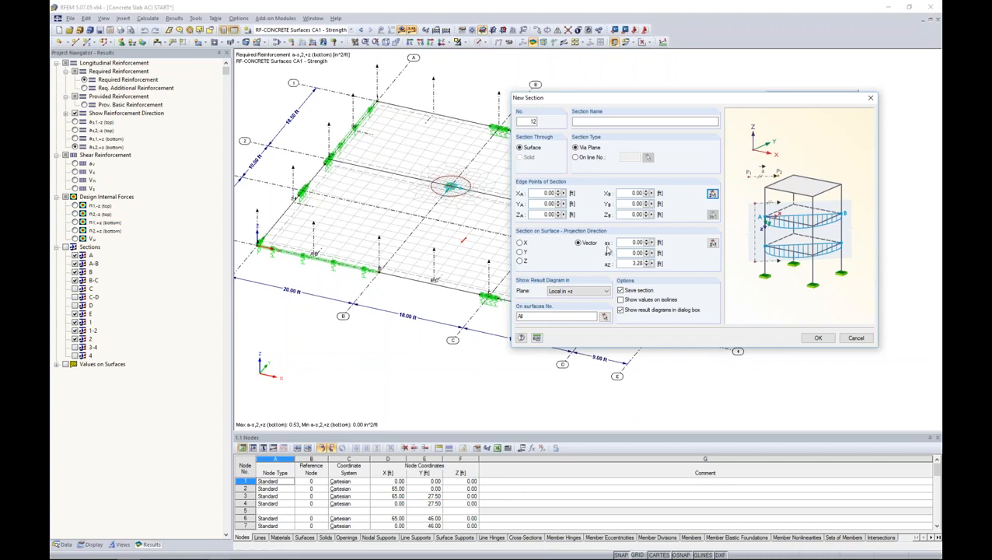
{"action": "left_click", "coordinate": [541, 314]}
{"action": "left_click", "coordinate": [855, 337]}
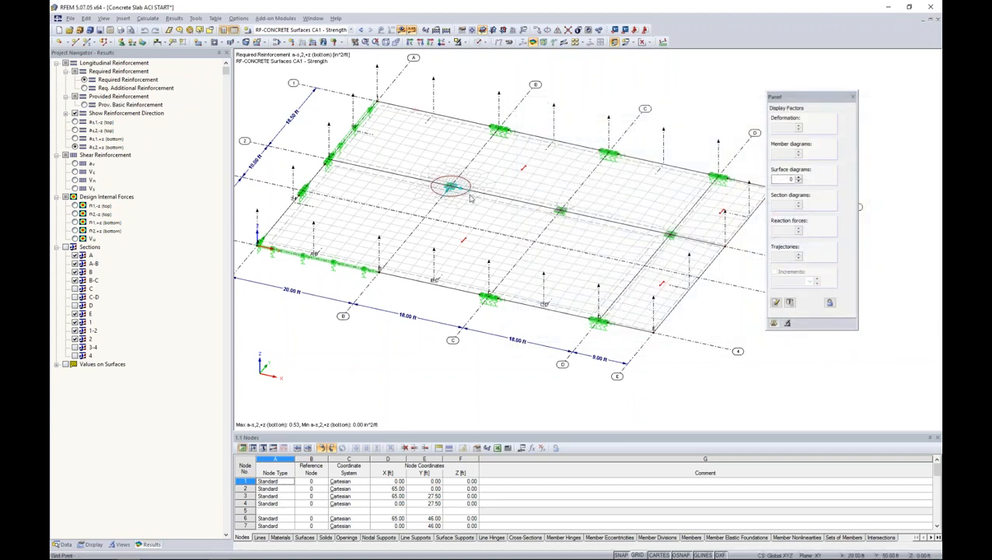
Show the reinforcement diagrams on the saved sections and hide sections E, 1, 1-2 and 2.
{"action": "left_click", "coordinate": [482, 30]}
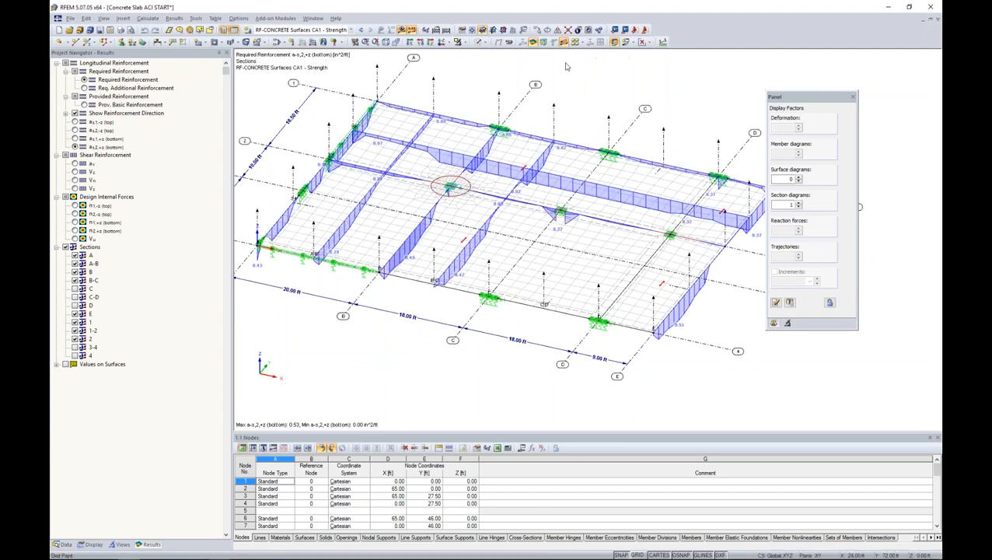
{"action": "left_click", "coordinate": [75, 313]}
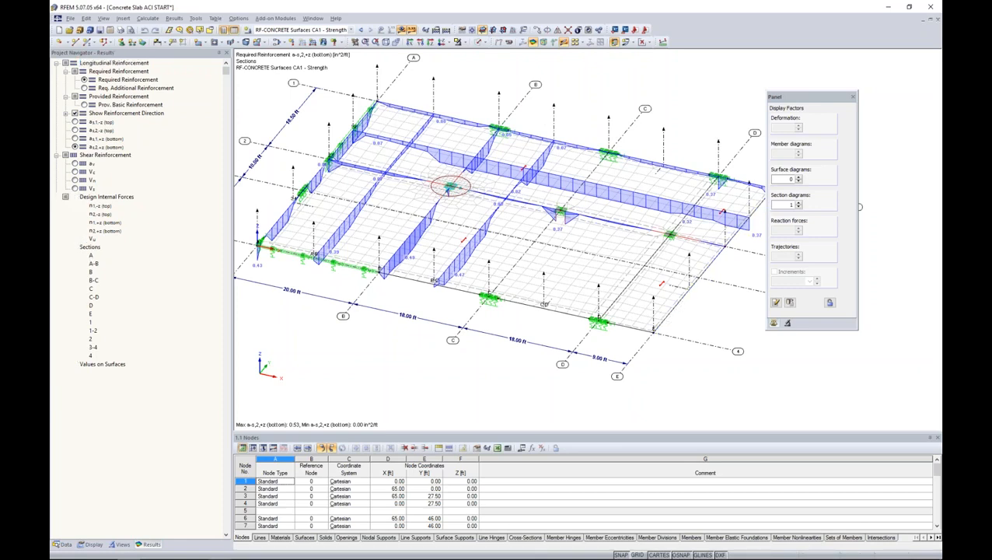
{"action": "left_click", "coordinate": [75, 322]}
{"action": "left_click", "coordinate": [75, 330]}
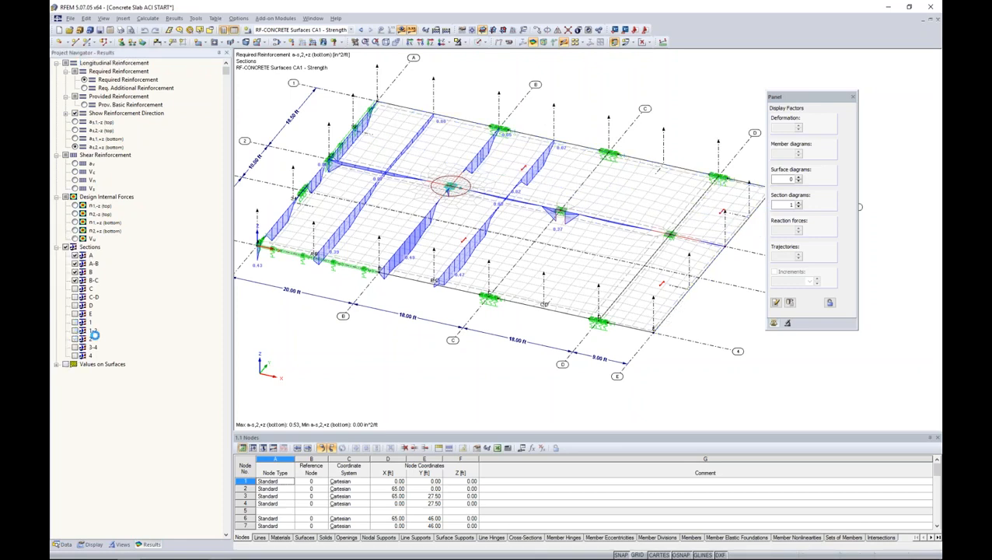
Inspect the a-s,2,+z (bottom) diagrams along the slab strips and also display sections C, C-D, D and E.
{"action": "middle_click_drag", "start_coordinate": [333, 341], "coordinate": [322, 313], "text": "ctrl"}
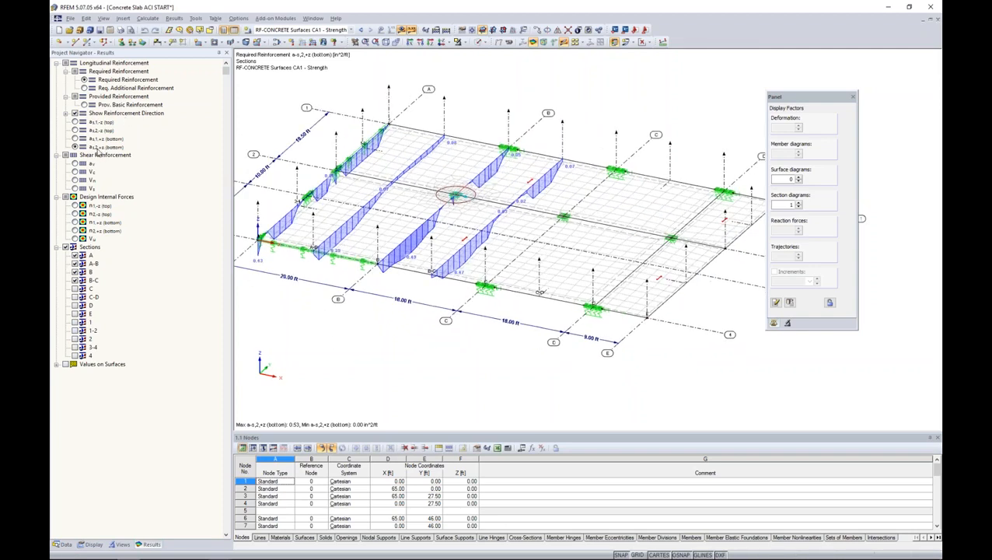
{"action": "scroll", "coordinate": [464, 242], "scroll_direction": "up", "scroll_amount": 3}
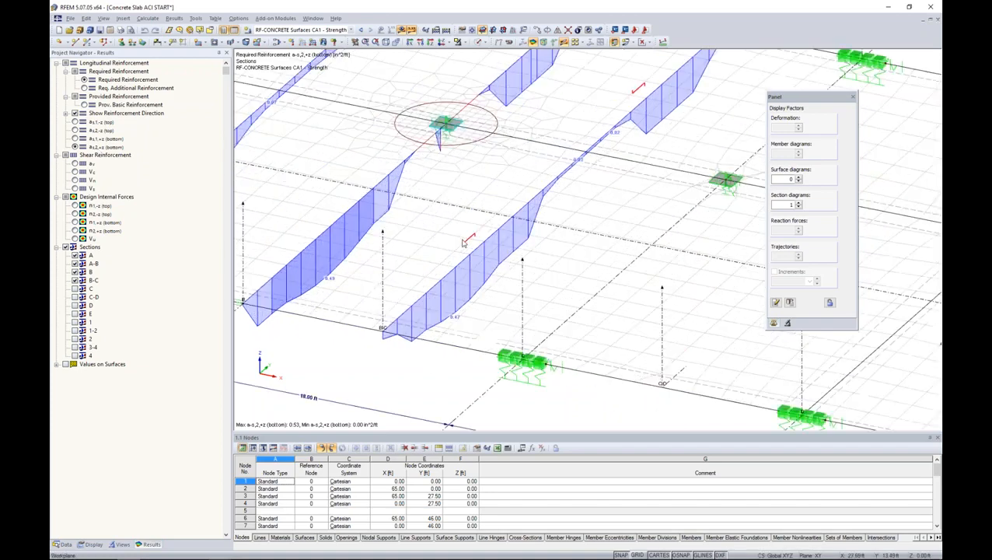
{"action": "scroll", "coordinate": [468, 238], "scroll_direction": "down", "scroll_amount": 4}
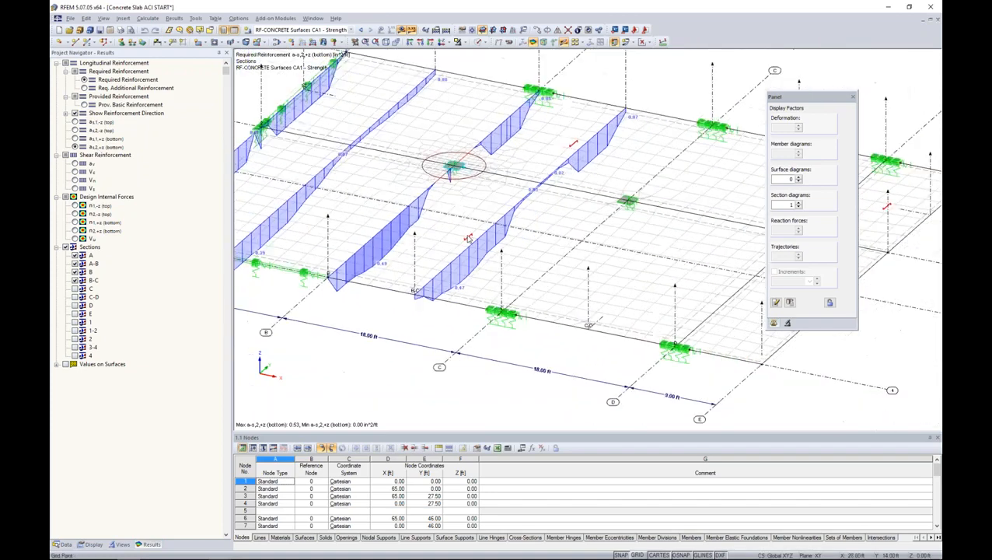
{"action": "scroll", "coordinate": [467, 238], "scroll_direction": "down", "scroll_amount": 1}
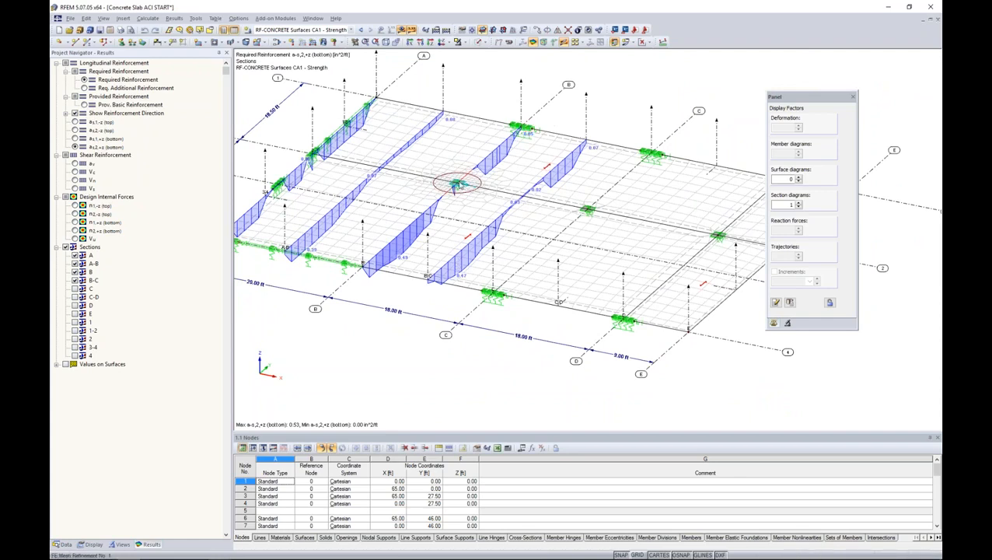
{"action": "left_click", "coordinate": [75, 289]}
{"action": "left_click", "coordinate": [75, 297]}
{"action": "left_click", "coordinate": [75, 305]}
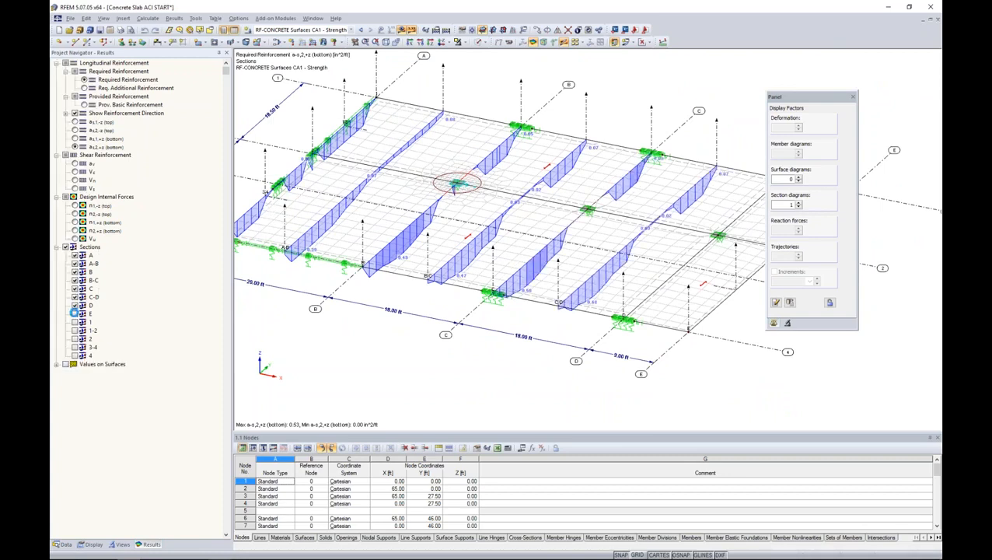
{"action": "left_click", "coordinate": [74, 313]}
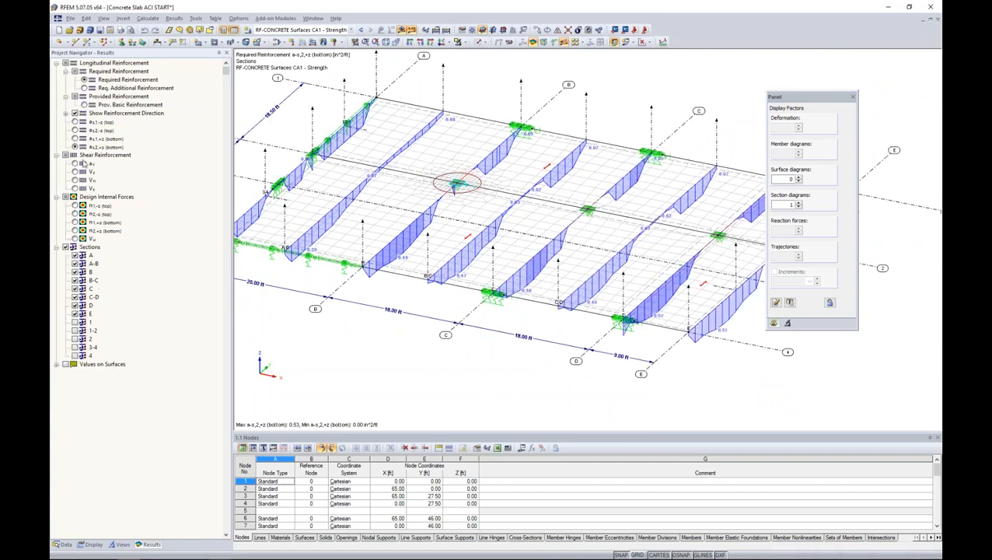
Display a-s,1,-z (top) along the sections with a section diagram factor of 2, and switch to a-s,1,+z (bottom).
{"action": "left_click", "coordinate": [74, 122]}
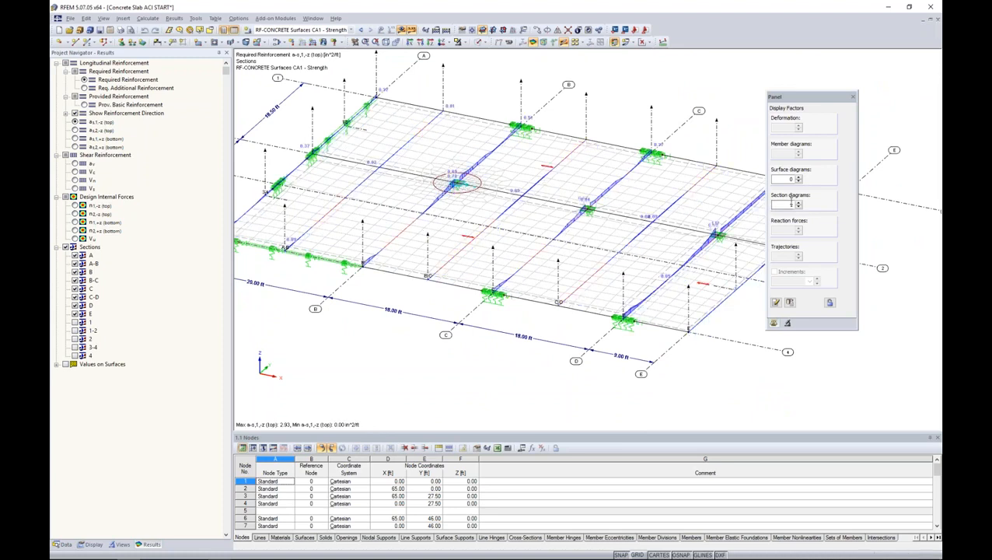
{"action": "type", "text": "2"}
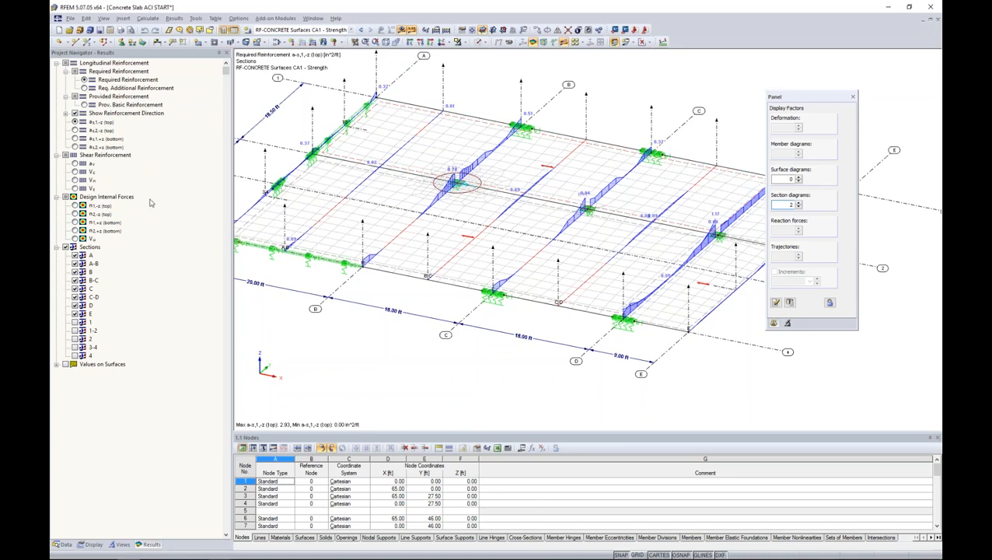
{"action": "left_click", "coordinate": [74, 138]}
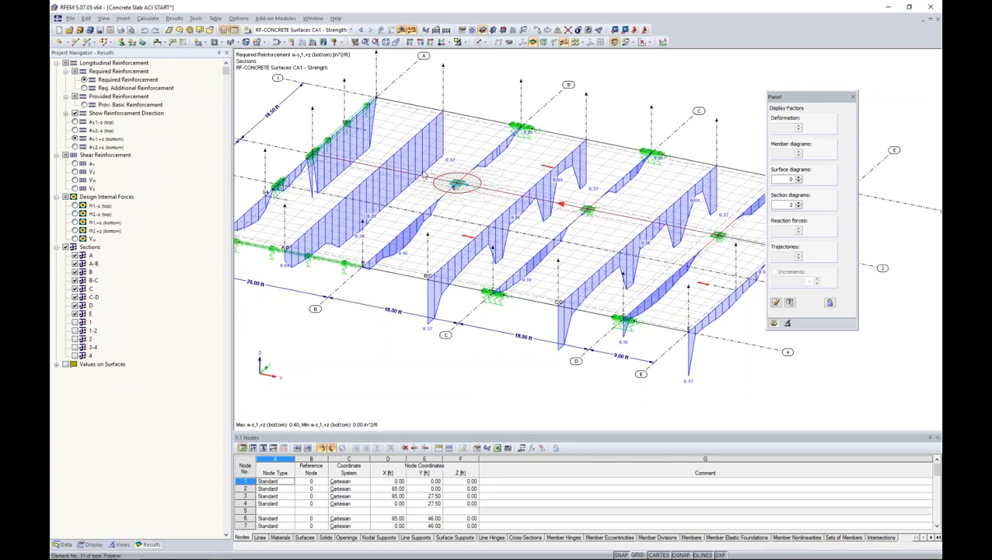
Open the result diagram of section A-B and also plot a-s,1,-z (top), a-s,2,-z (top) and a-s,2,+z (bottom).
{"action": "right_click", "coordinate": [444, 88]}
{"action": "left_click", "coordinate": [465, 117]}
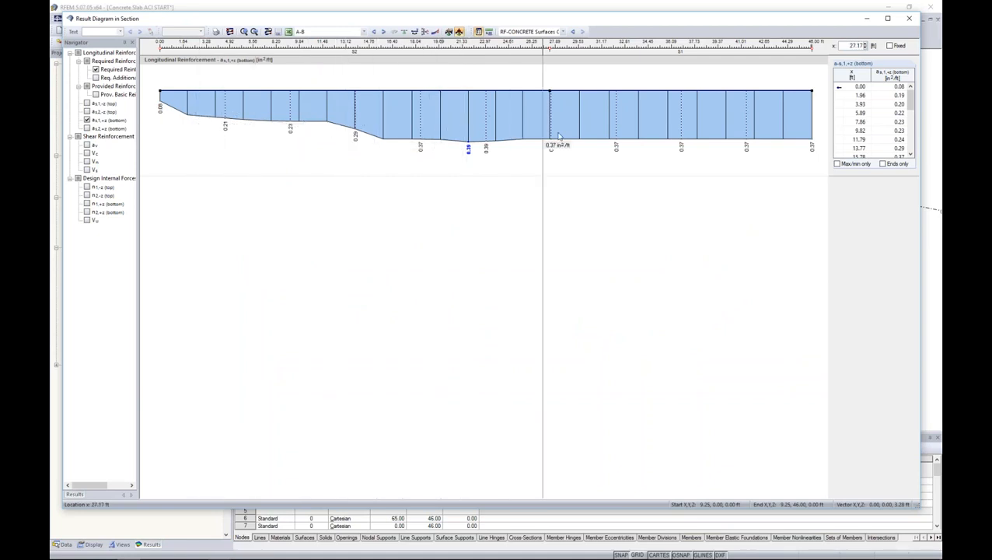
{"action": "left_click", "coordinate": [86, 103]}
{"action": "left_click", "coordinate": [86, 111]}
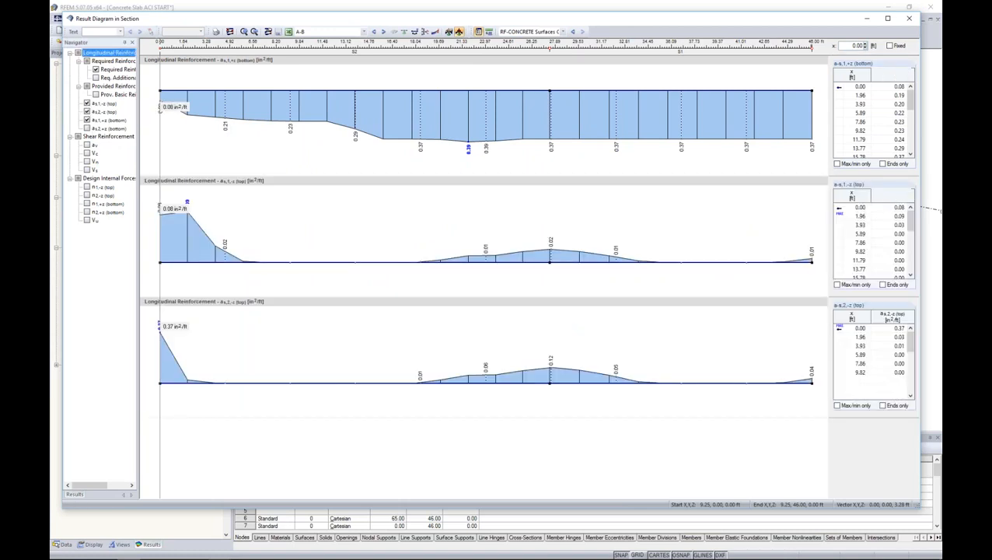
{"action": "left_click", "coordinate": [86, 129]}
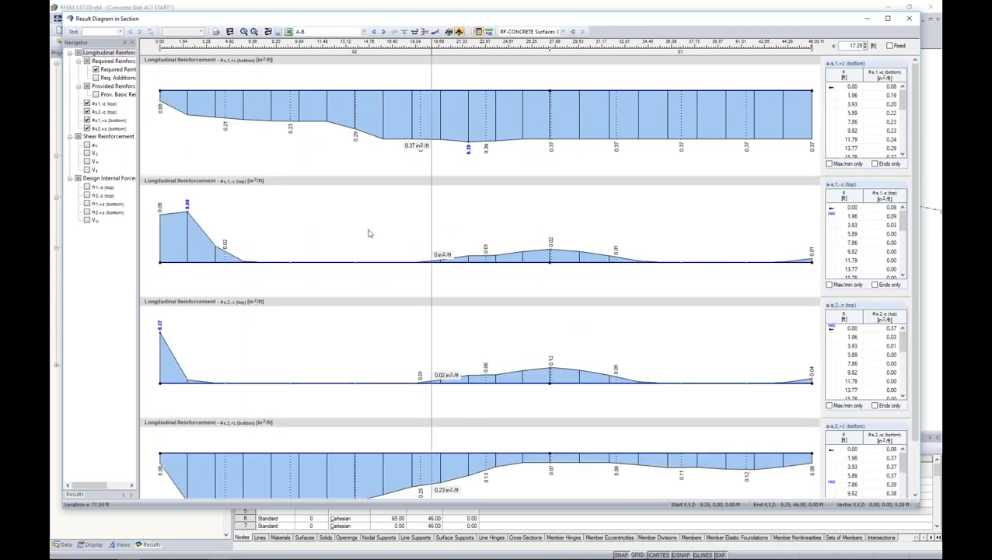
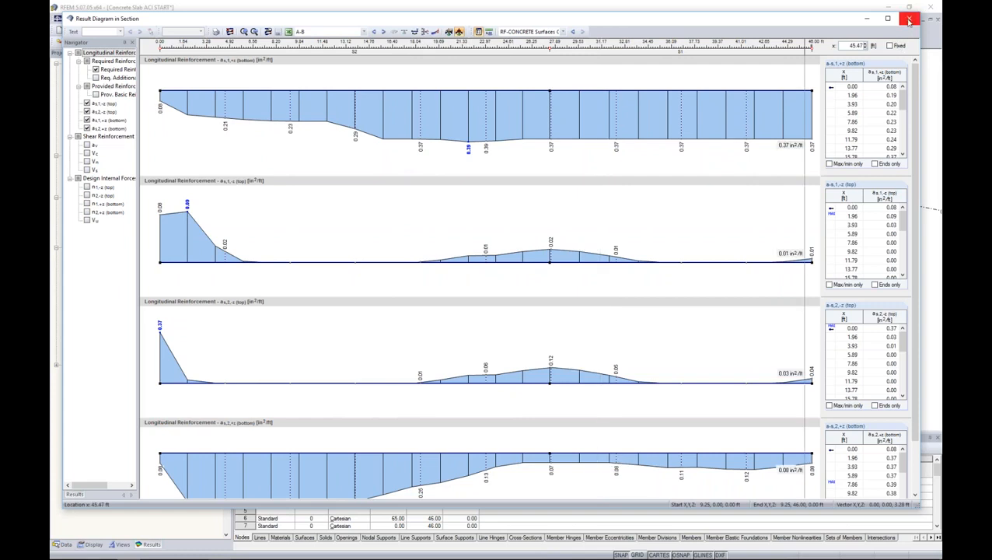
Examine the reinforcement diagrams of section B-C, close the result diagram and return the slab to plan view.
{"action": "left_click", "coordinate": [363, 31]}
{"action": "left_click", "coordinate": [327, 60]}
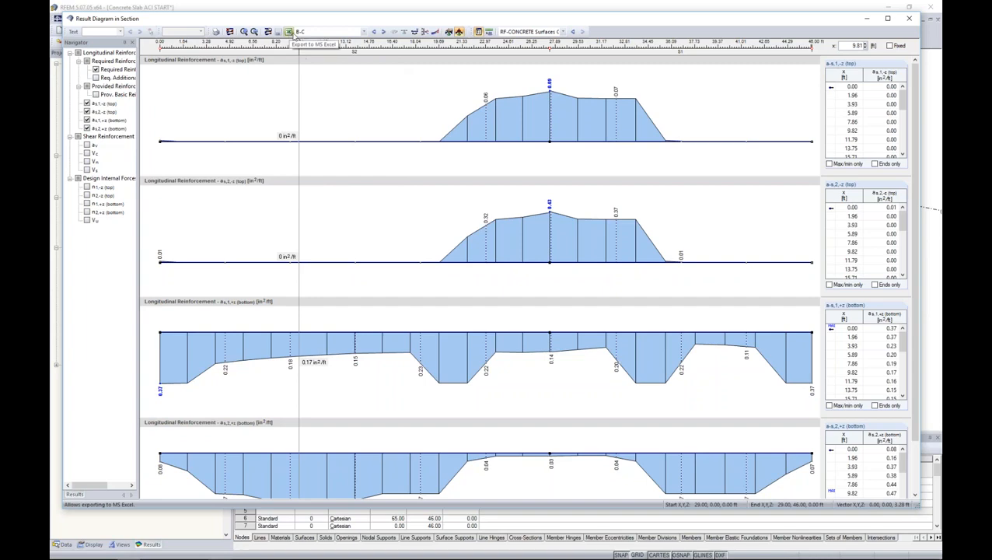
{"action": "left_click", "coordinate": [908, 18]}
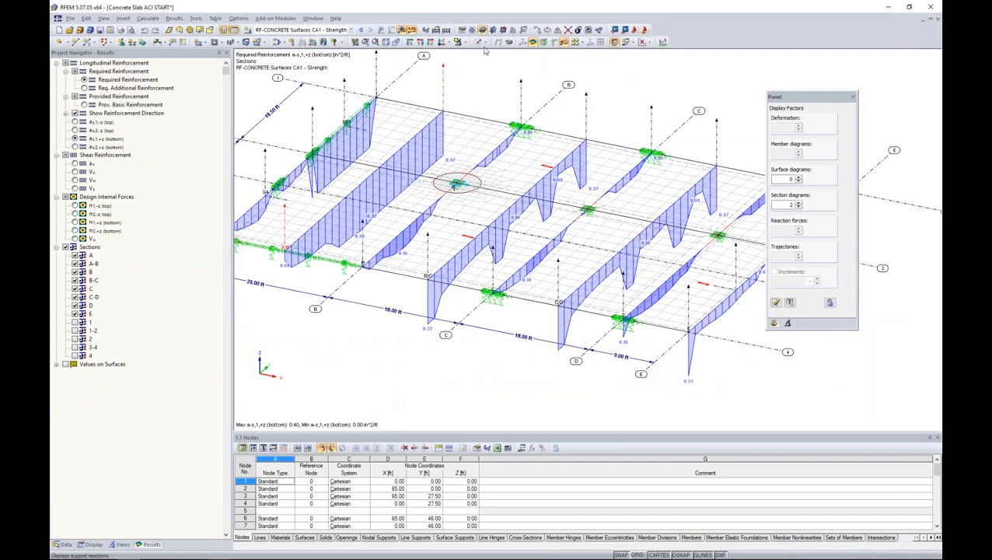
{"action": "left_click", "coordinate": [441, 43]}
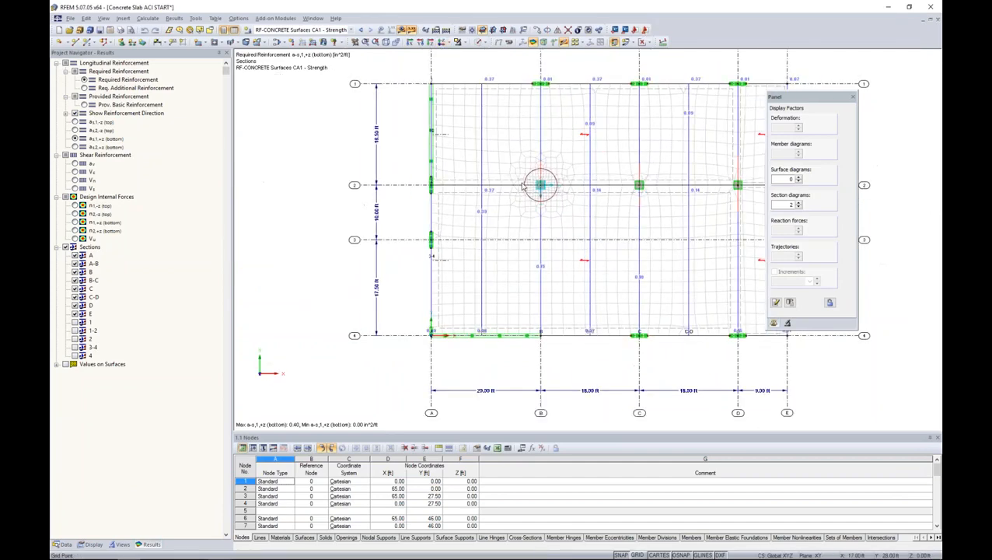
{"action": "scroll", "coordinate": [526, 219], "scroll_direction": "up", "scroll_amount": 3}
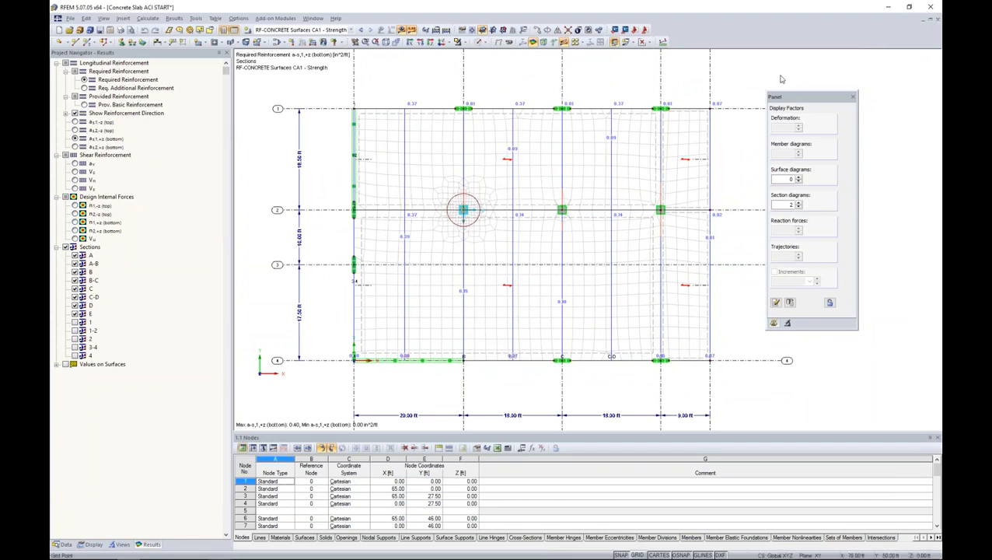
In RF-CONCRETE Surfaces, copy case CA1 - Strength to a new case 2 described as "Strength + Service - Basic".
{"action": "left_click", "coordinate": [267, 19]}
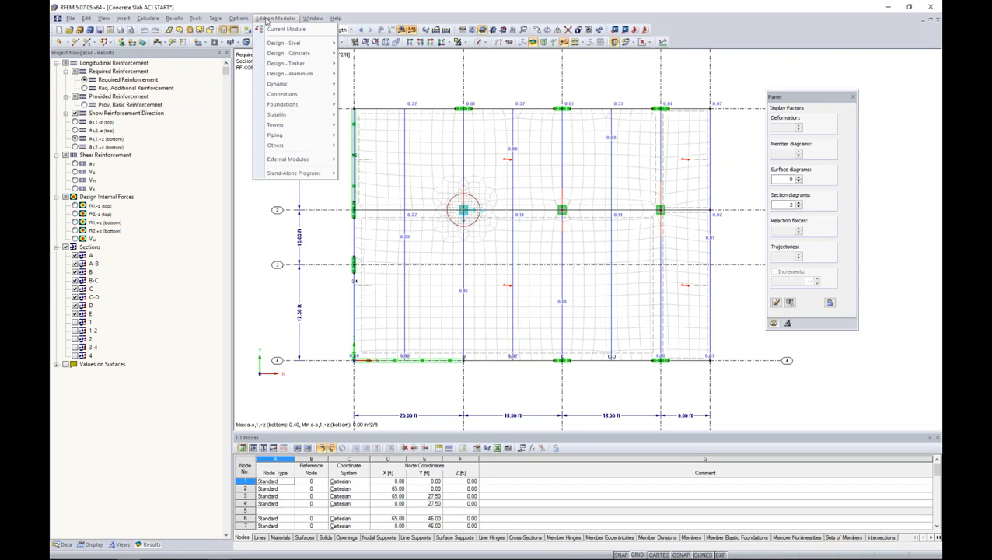
{"action": "left_click", "coordinate": [274, 29]}
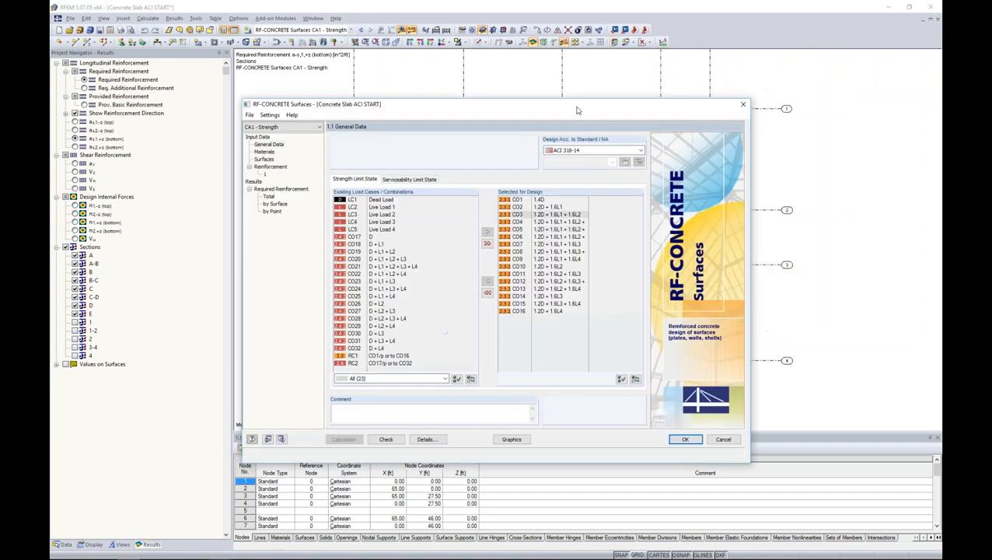
{"action": "left_click_drag", "start_coordinate": [576, 109], "coordinate": [601, 95]}
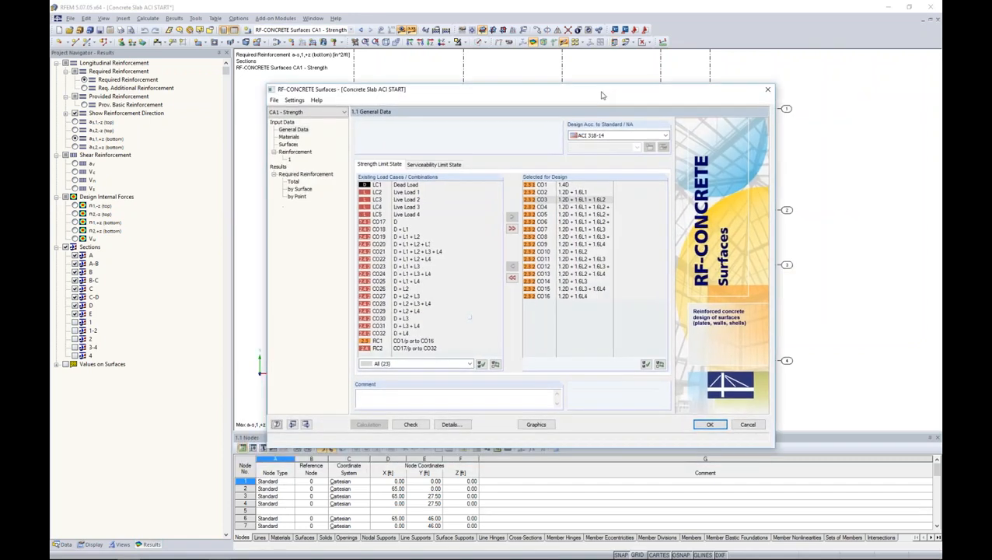
{"action": "left_click", "coordinate": [275, 100]}
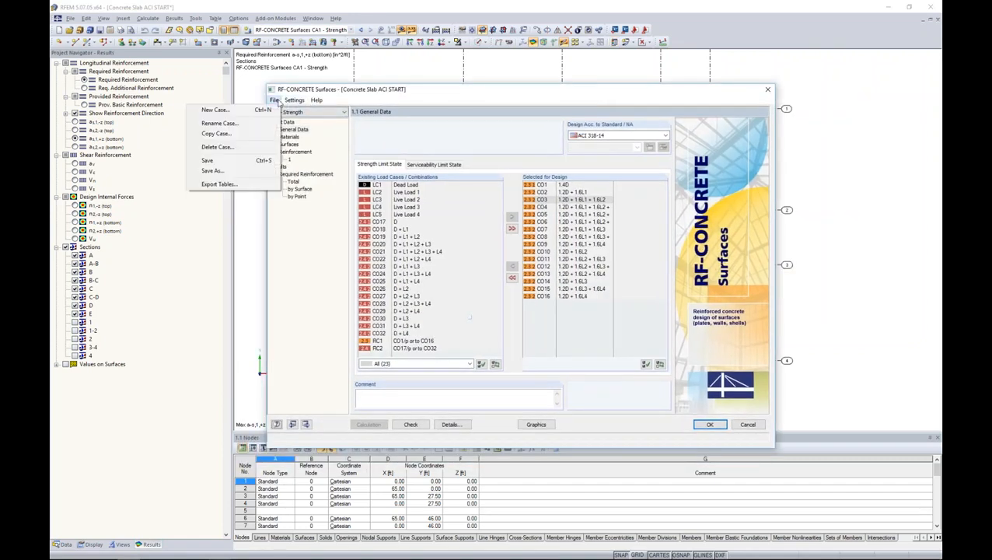
{"action": "left_click", "coordinate": [254, 138]}
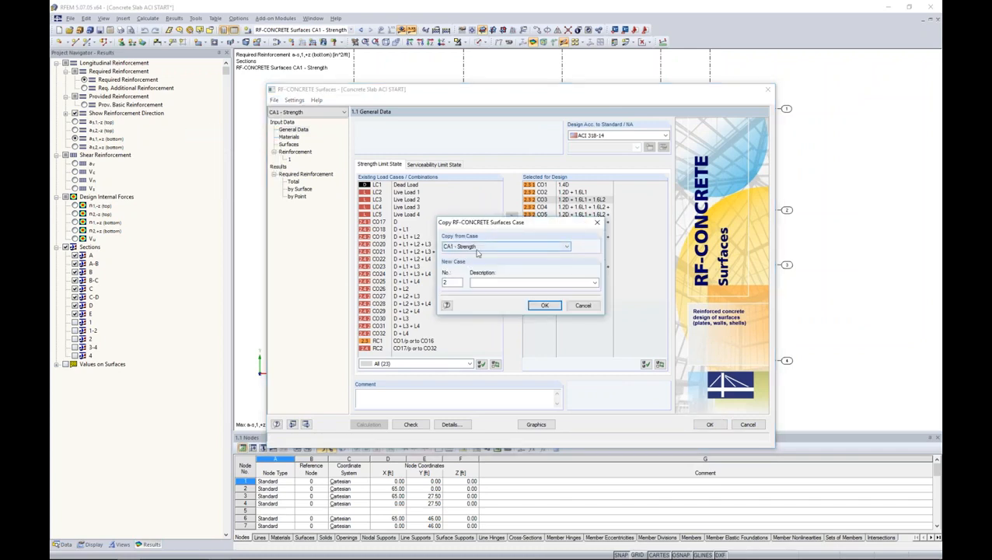
{"action": "left_click", "coordinate": [472, 283]}
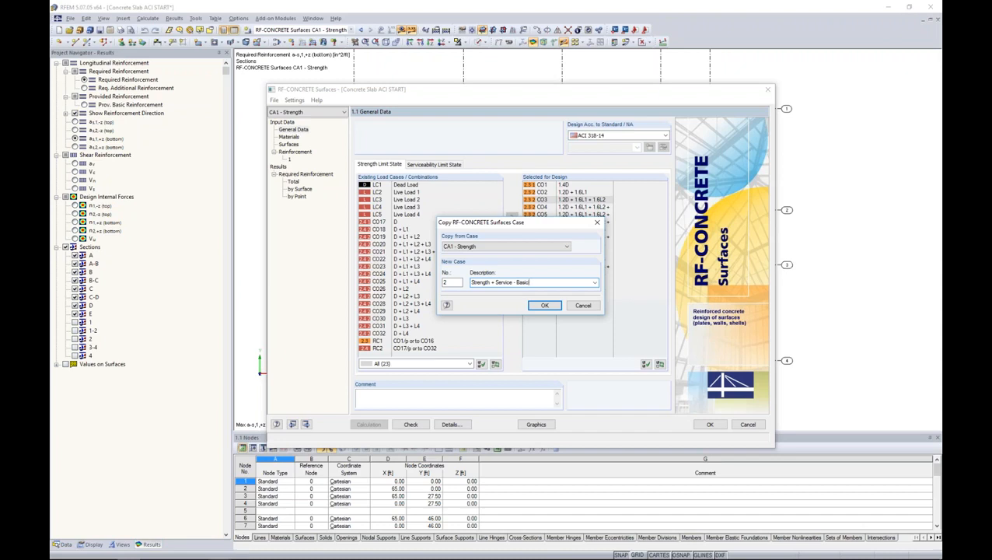
{"action": "left_click", "coordinate": [545, 304]}
In case CA2 - Strength + Service - Basic, add load combinations CO17 to CO32 to the serviceability limit state design.
{"action": "left_click", "coordinate": [323, 112]}
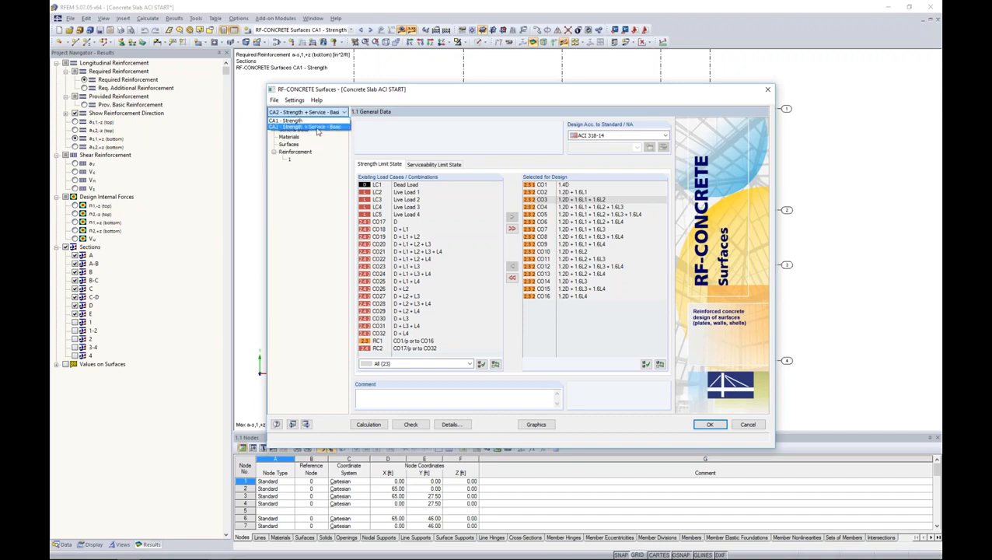
{"action": "left_click", "coordinate": [317, 127]}
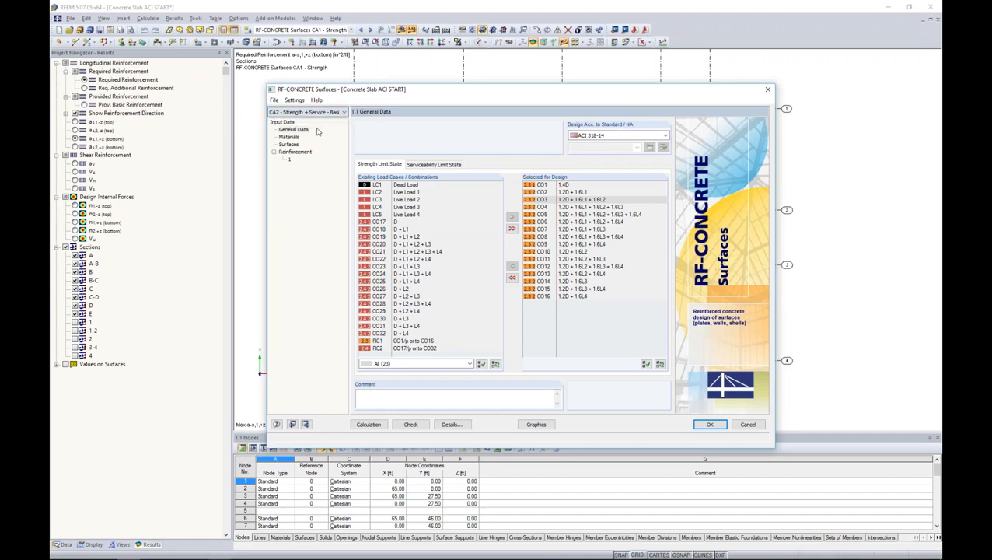
{"action": "left_click", "coordinate": [431, 165]}
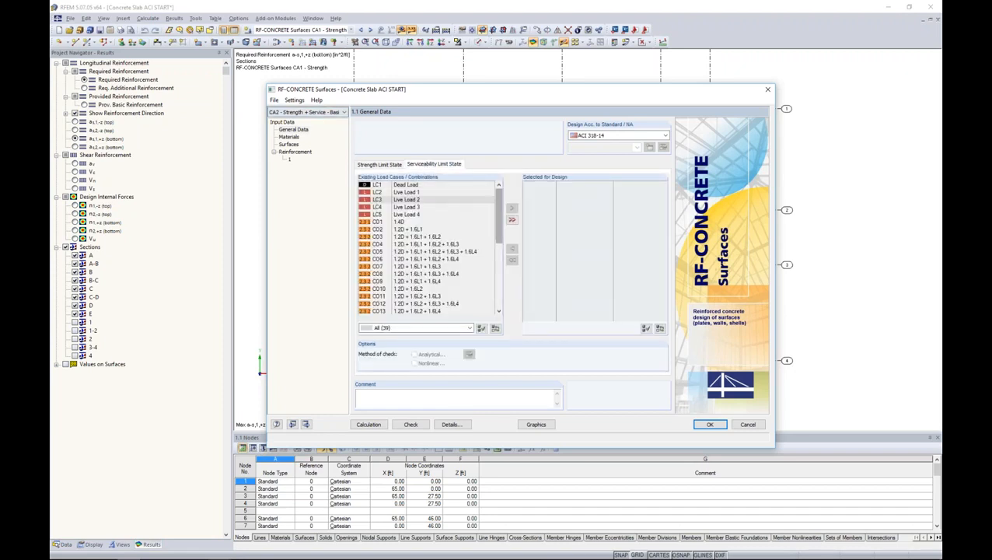
{"action": "scroll", "coordinate": [420, 233], "scroll_direction": "down", "scroll_amount": 7}
{"action": "left_click", "coordinate": [398, 191]}
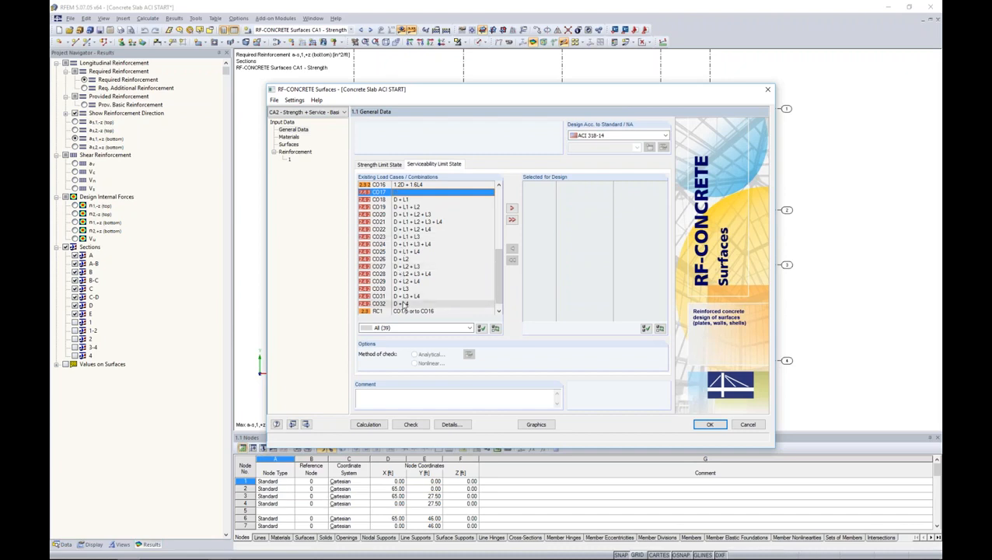
{"action": "left_click", "coordinate": [402, 303], "text": "shift"}
{"action": "left_click", "coordinate": [511, 207]}
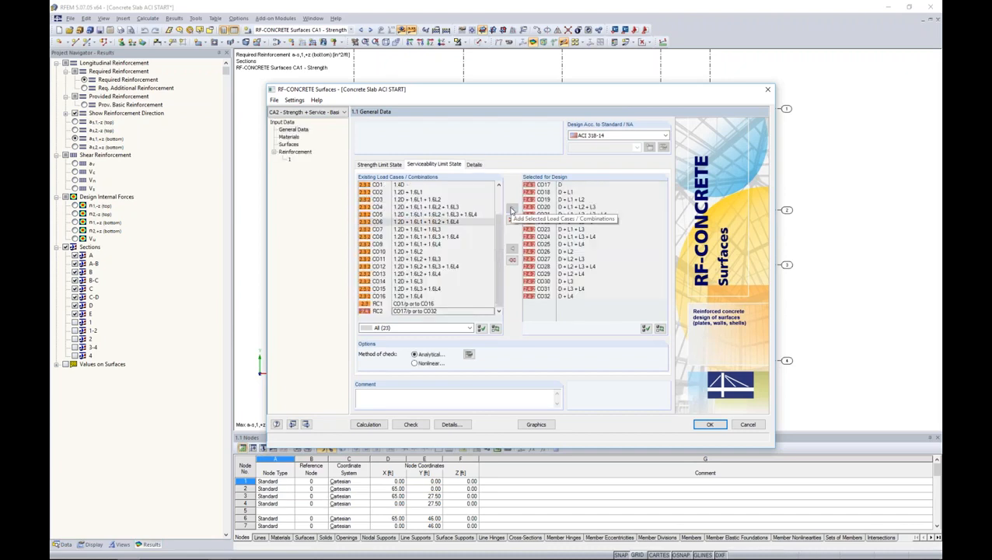
Review the analytical serviceability method settings for crack design and the automatic increase of required longitudinal reinforcement, and accept them.
{"action": "left_click", "coordinate": [414, 363]}
{"action": "left_click", "coordinate": [468, 355]}
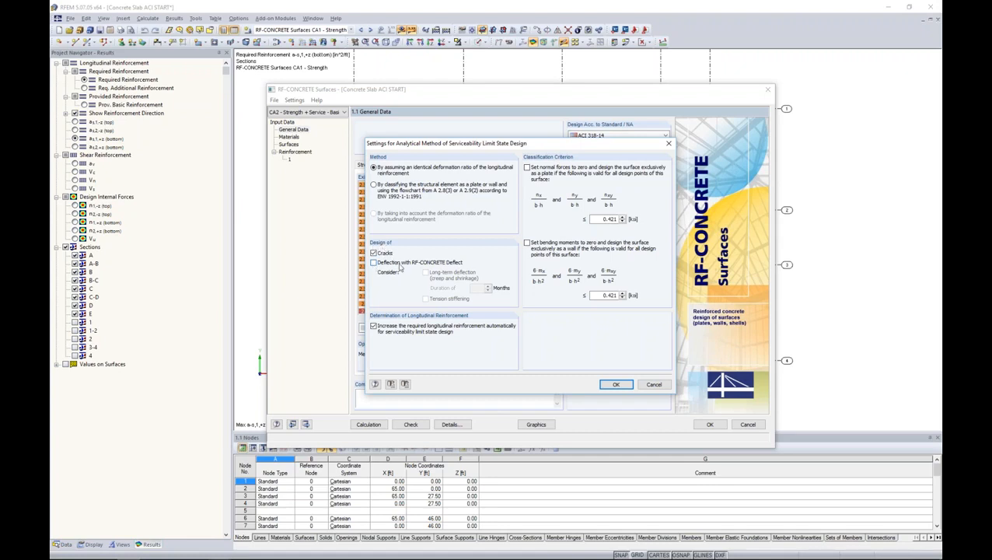
{"action": "left_click", "coordinate": [375, 327]}
{"action": "left_click", "coordinate": [614, 382]}
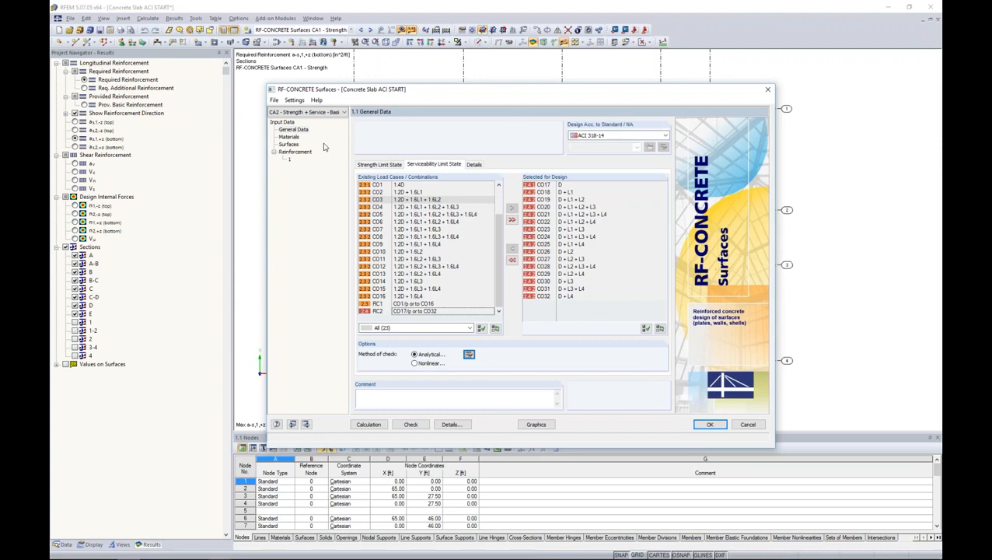
For surfaces 1-4, use the 0.012 in crack width limit for humidity, moist air and soil at top and bottom.
{"action": "left_click", "coordinate": [292, 138]}
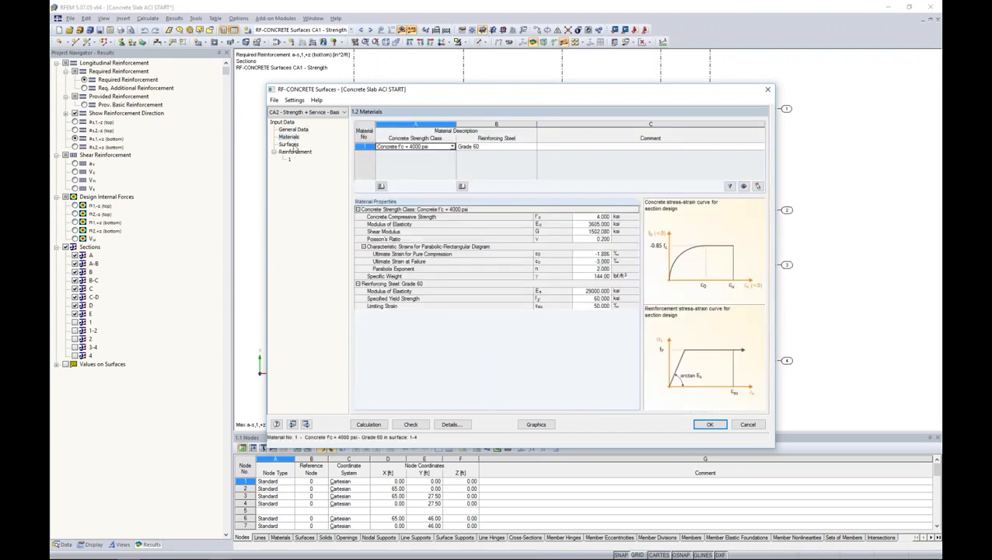
{"action": "left_click", "coordinate": [288, 145]}
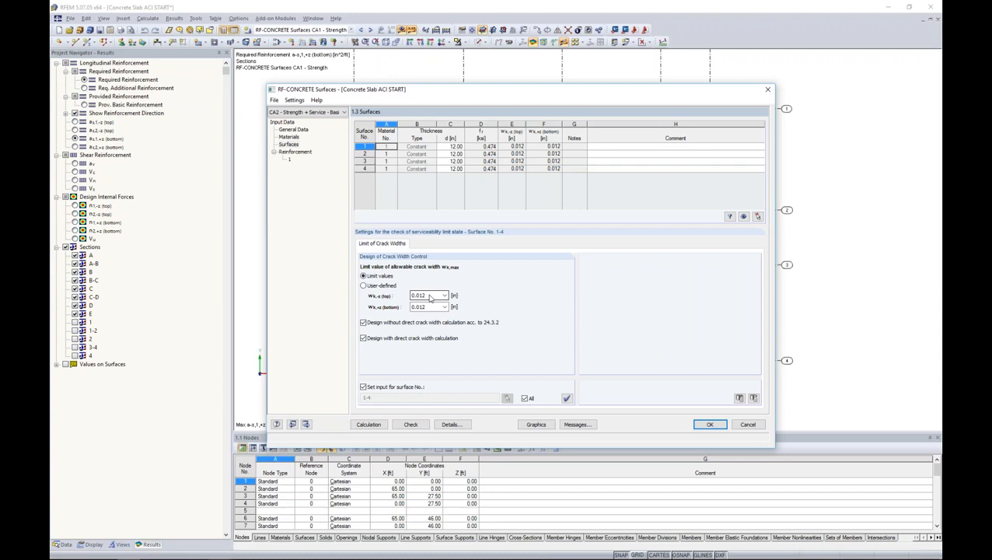
{"action": "left_click", "coordinate": [430, 296]}
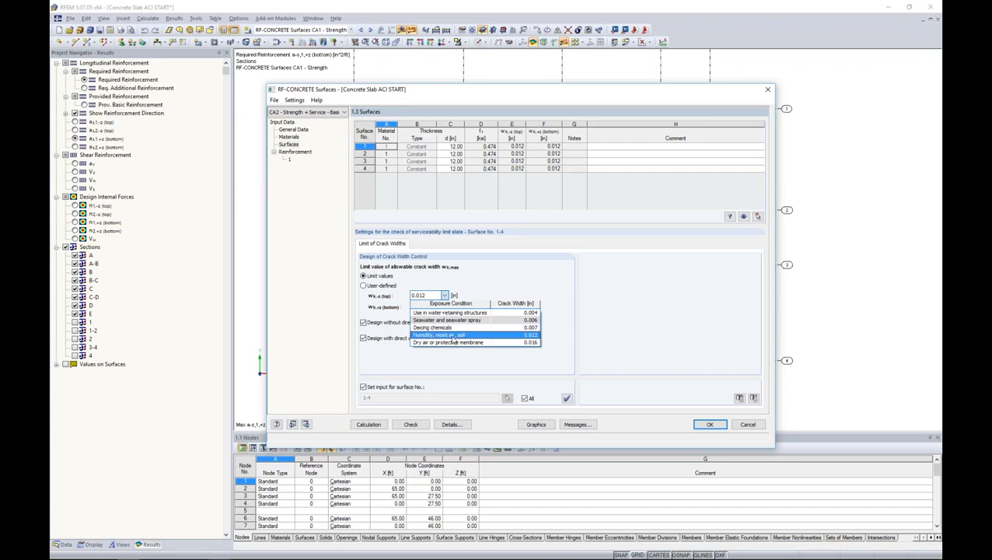
{"action": "left_click", "coordinate": [512, 335]}
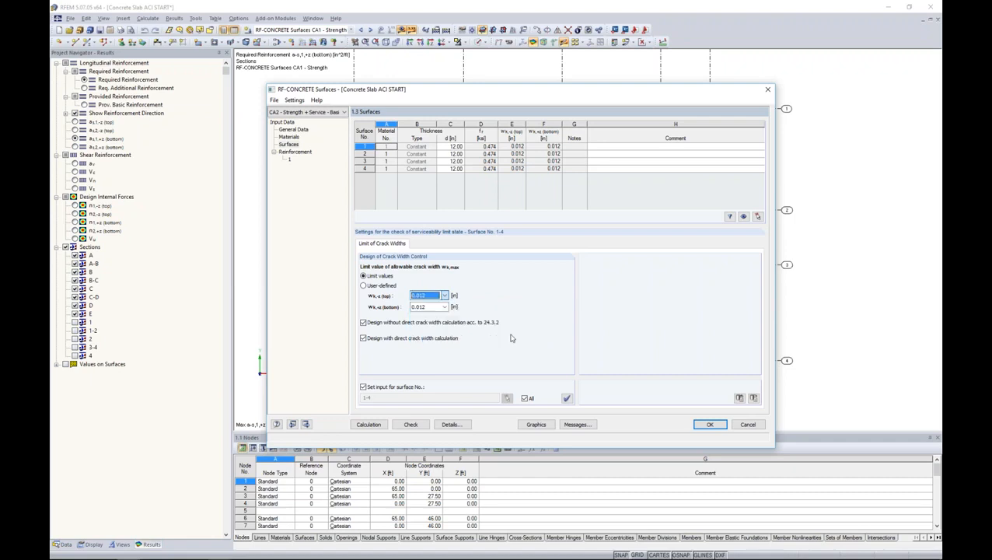
{"action": "left_click", "coordinate": [435, 308]}
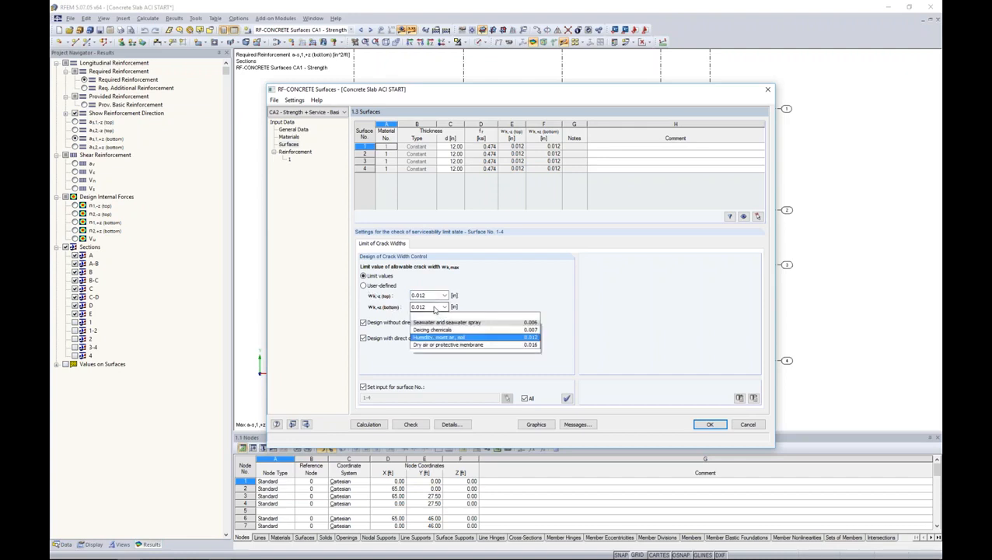
{"action": "left_click", "coordinate": [430, 352]}
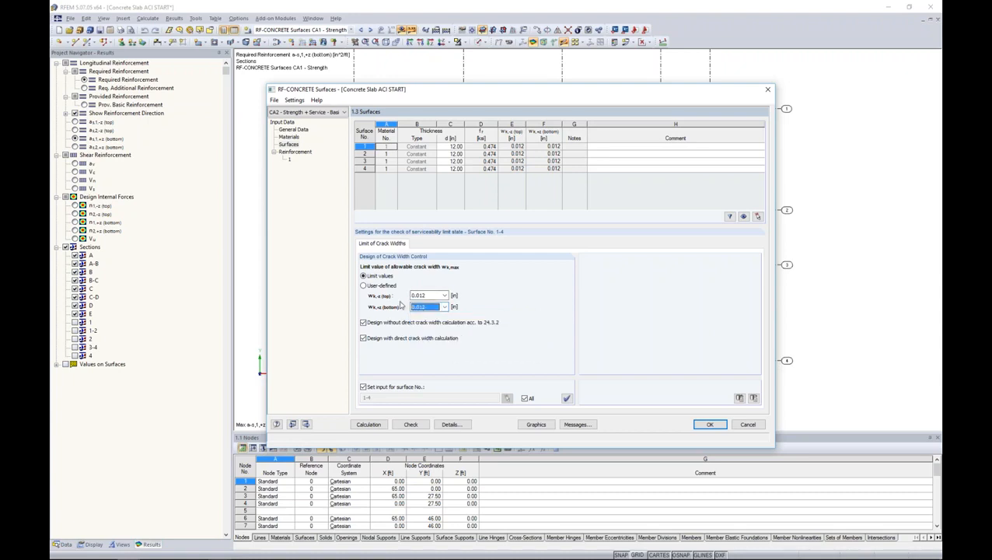
{"action": "left_click", "coordinate": [363, 286]}
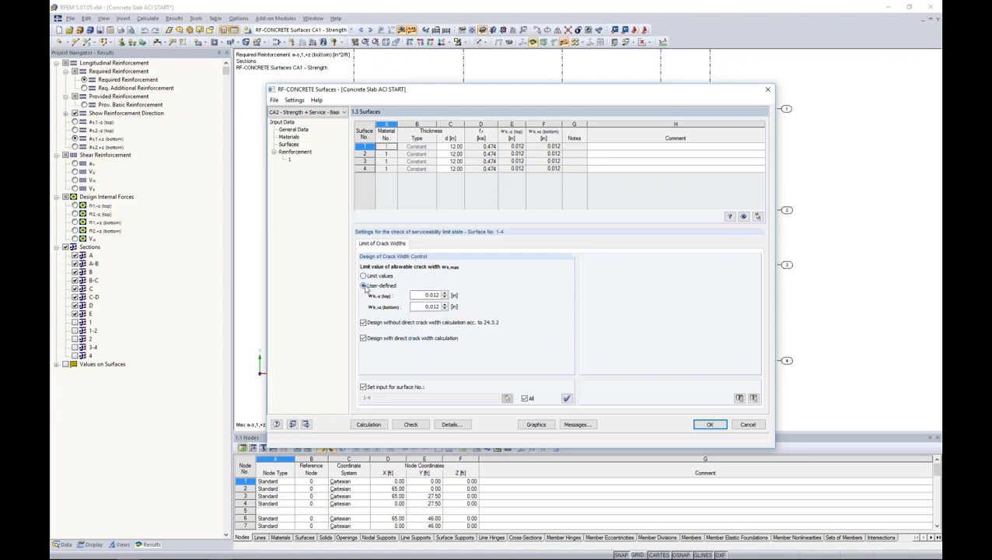
{"action": "double_click", "coordinate": [429, 294]}
{"action": "double_click", "coordinate": [430, 306]}
{"action": "left_click", "coordinate": [363, 276]}
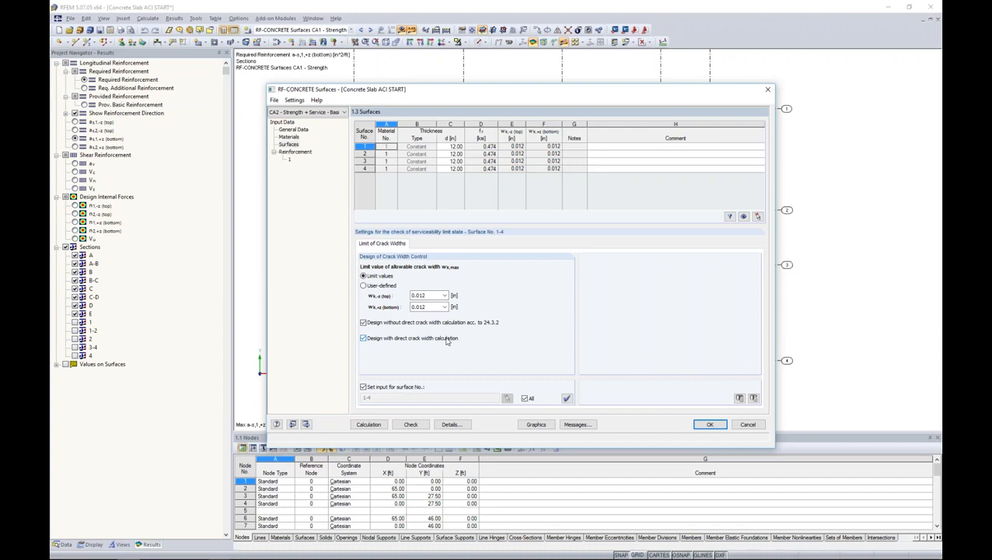
Review the reinforcement ratios, the reinforcement layout and the provided basic longitudinal reinforcement areas at top and bottom.
{"action": "left_click", "coordinate": [307, 153]}
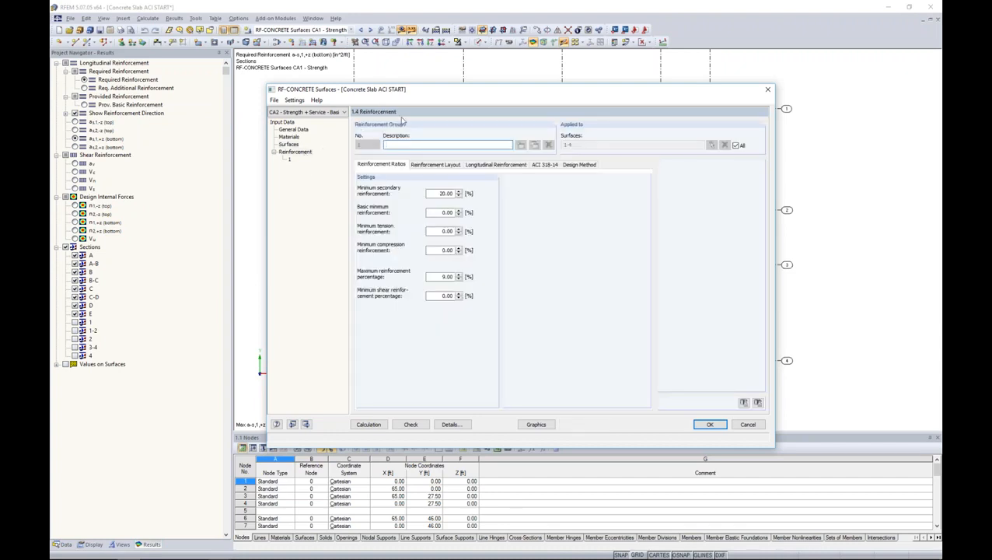
{"action": "left_click", "coordinate": [416, 167]}
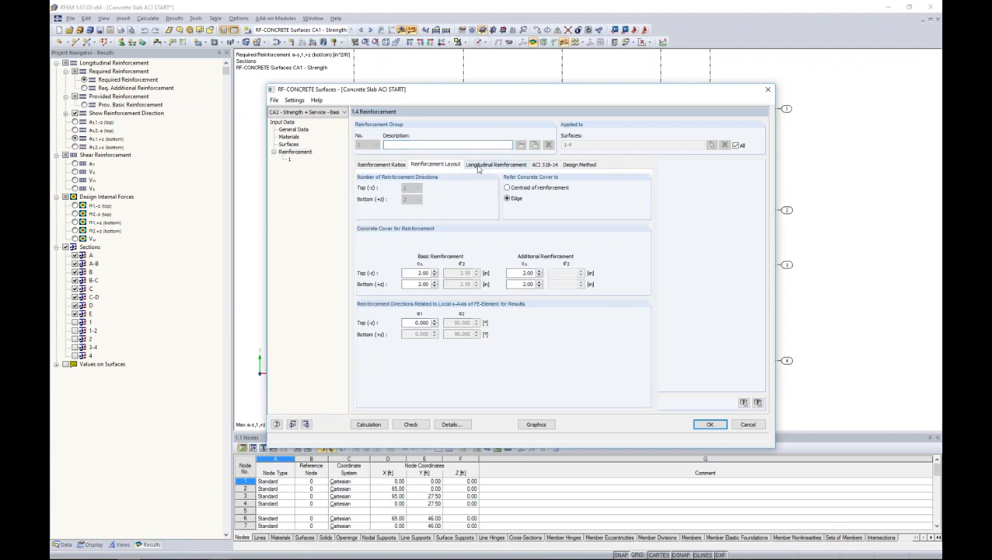
{"action": "left_click", "coordinate": [478, 166]}
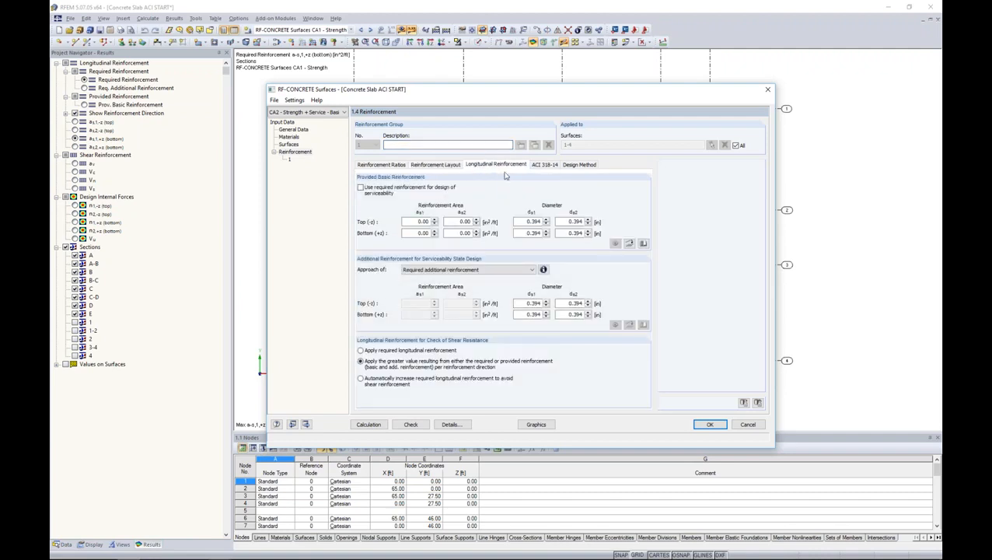
{"action": "double_click", "coordinate": [419, 221]}
{"action": "double_click", "coordinate": [422, 233]}
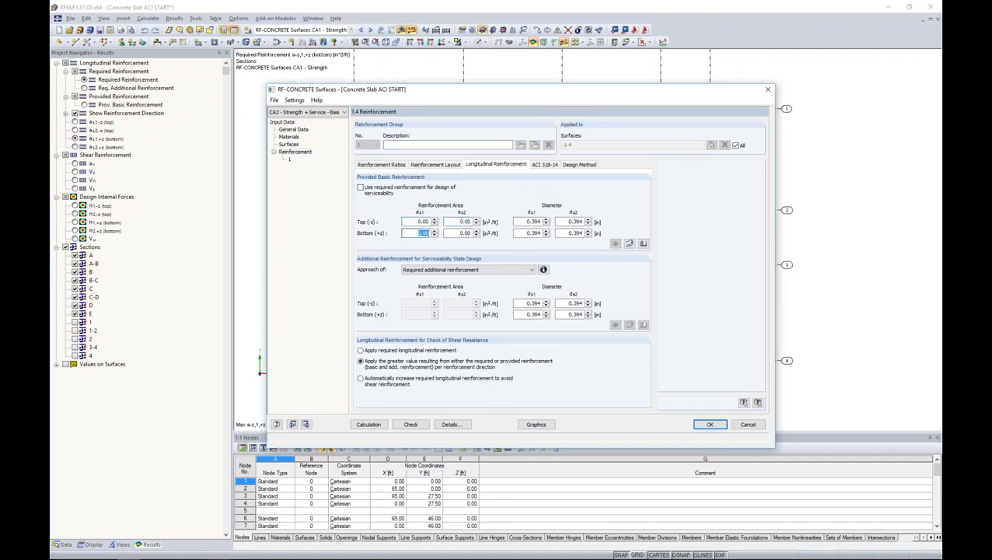
Open the mesh reinforcement library for the provided basic reinforcement and choose the United States product range.
{"action": "left_click", "coordinate": [643, 244]}
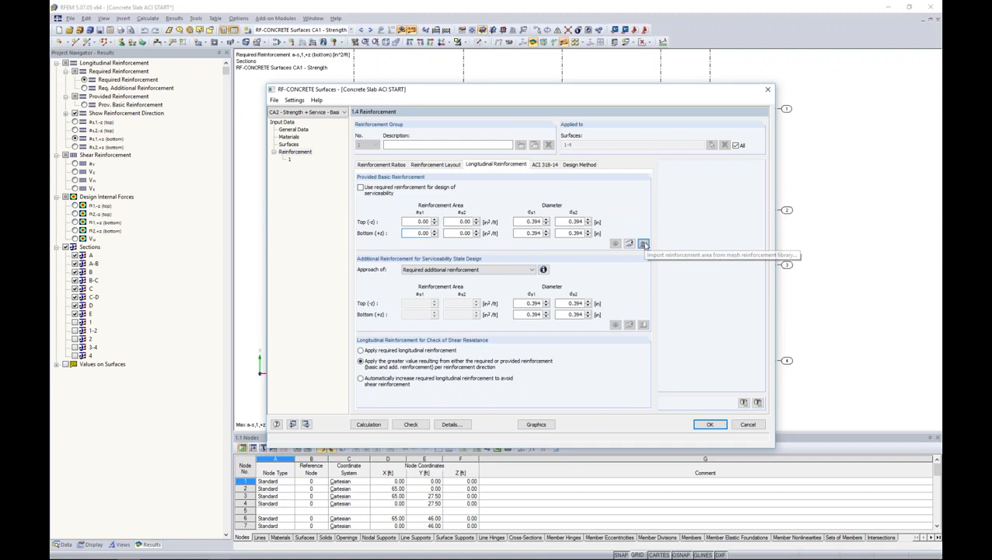
{"action": "left_click", "coordinate": [460, 168]}
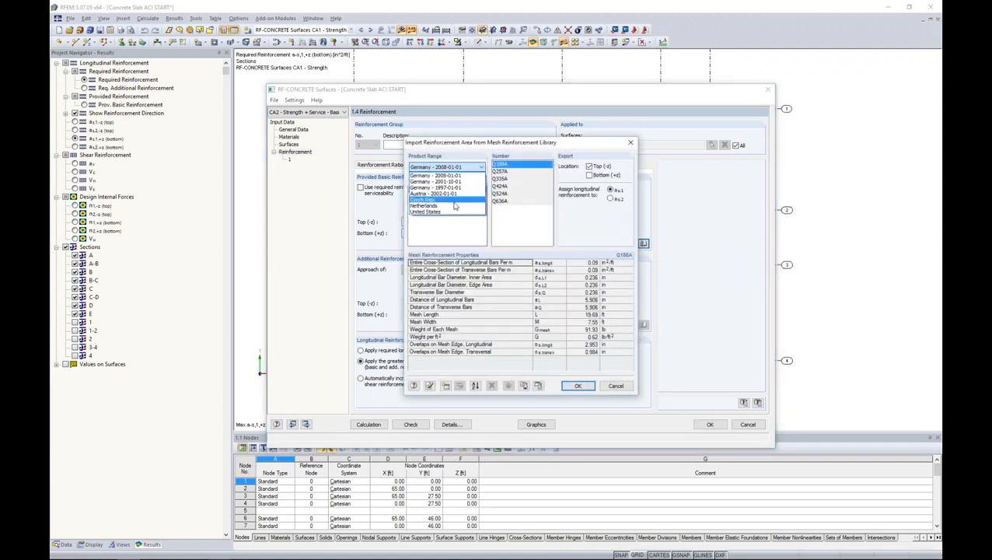
{"action": "left_click", "coordinate": [435, 180]}
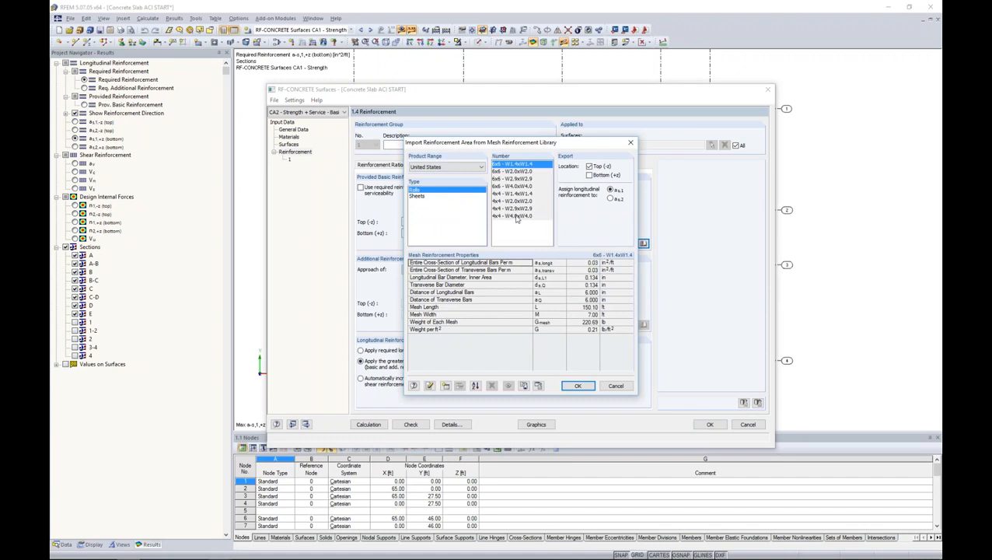
Compare the rolls and sheets offered in the United States mesh reinforcement library and close it without importing a mesh.
{"action": "left_click", "coordinate": [420, 196]}
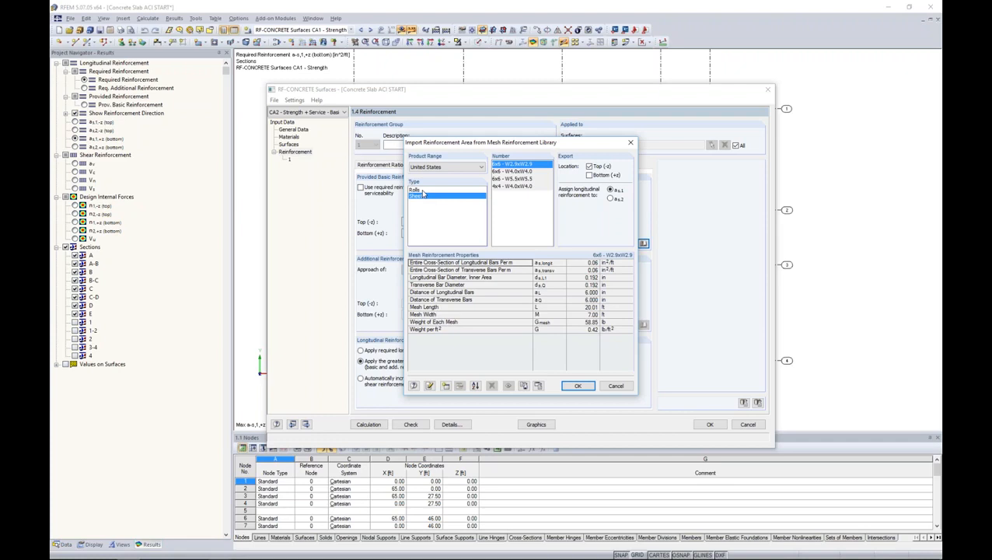
{"action": "left_click", "coordinate": [418, 189]}
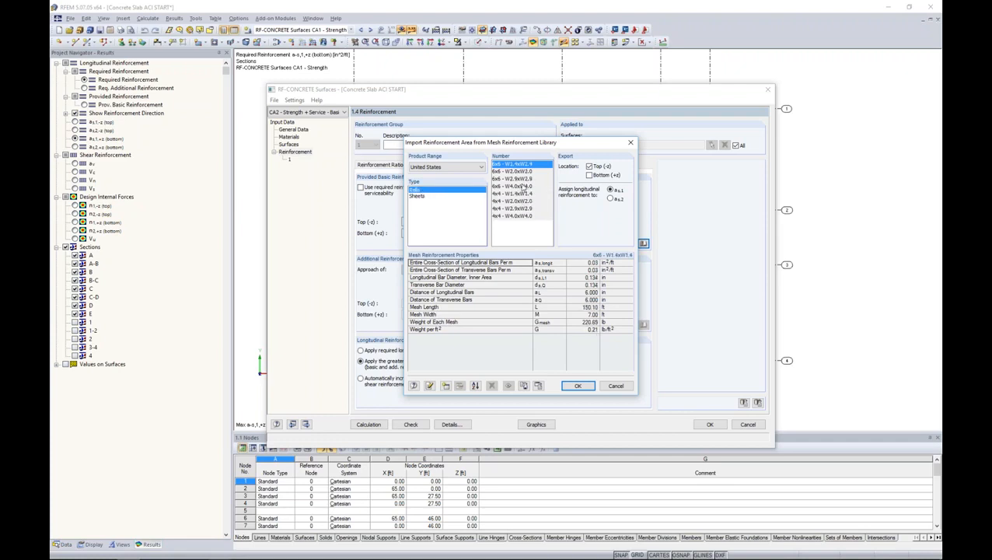
{"action": "left_click", "coordinate": [422, 197]}
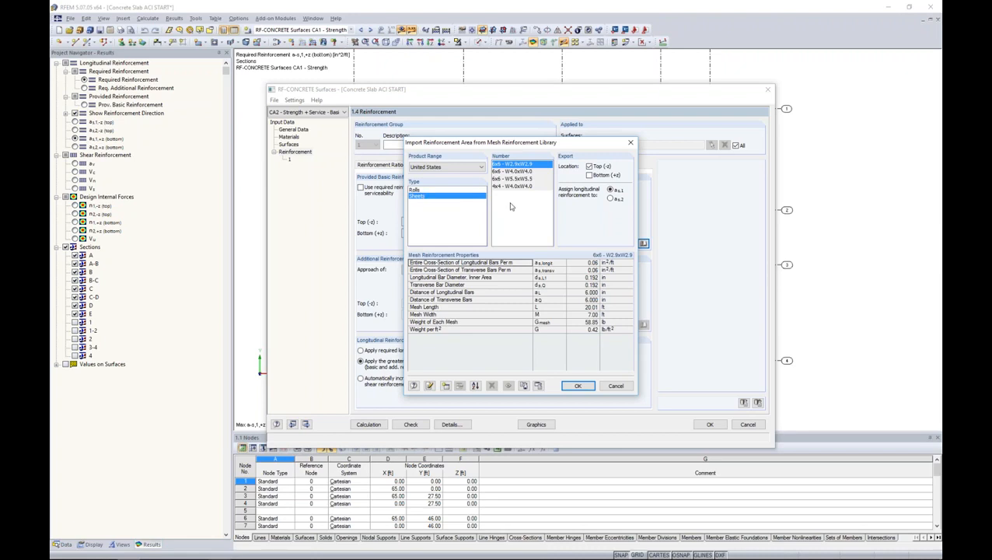
{"action": "left_click", "coordinate": [615, 386]}
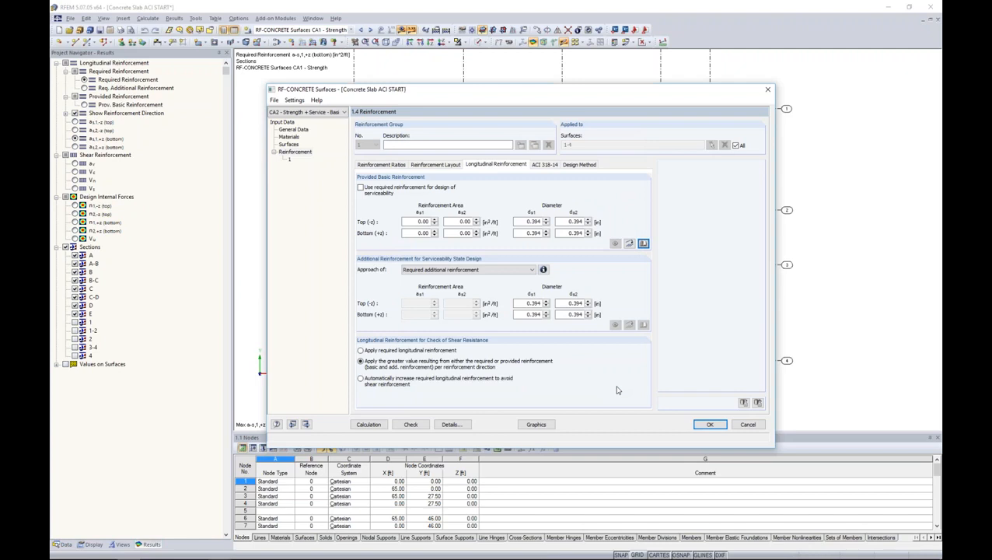
Import 0.53 in²/ft of basic reinforcement from 0.75 in rebar for the top and bottom layers in both directions.
{"action": "left_click", "coordinate": [629, 244]}
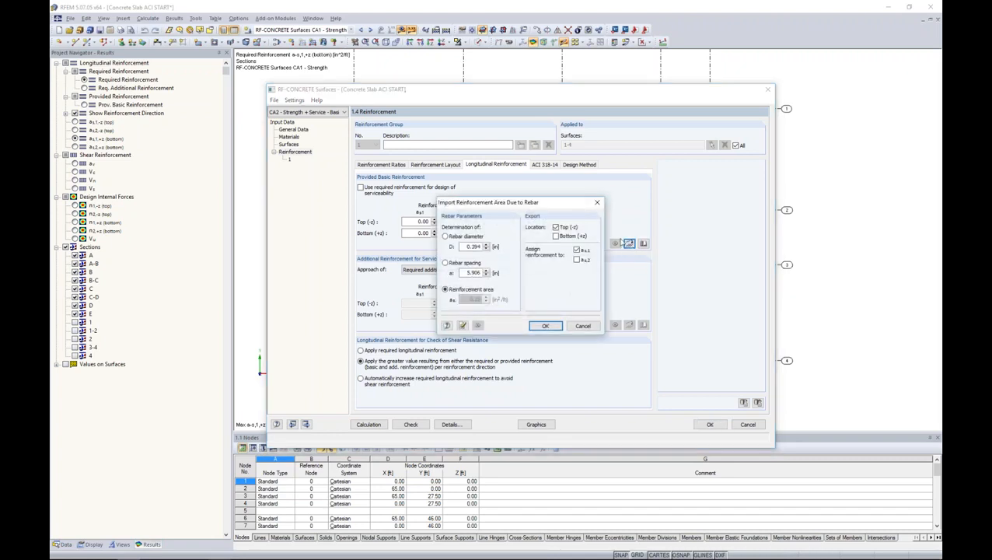
{"action": "left_click_drag", "start_coordinate": [553, 200], "coordinate": [649, 195]}
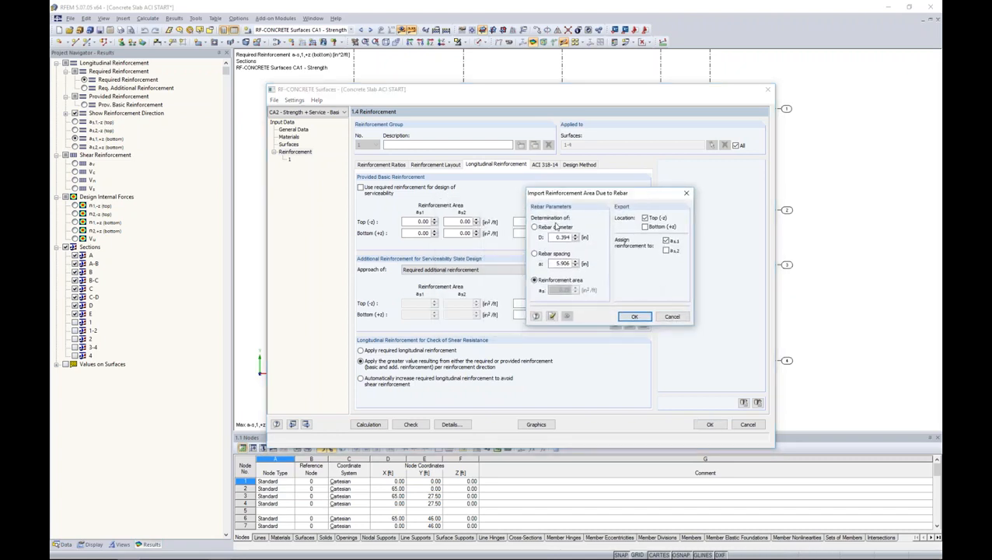
{"action": "left_click_drag", "start_coordinate": [549, 237], "coordinate": [601, 239]}
{"action": "type", "text": "0.75"}
{"action": "key", "text": "Tab"}
{"action": "type", "text": "1"}
{"action": "left_click", "coordinate": [645, 227]}
{"action": "left_click", "coordinate": [666, 250]}
{"action": "left_click", "coordinate": [634, 316]}
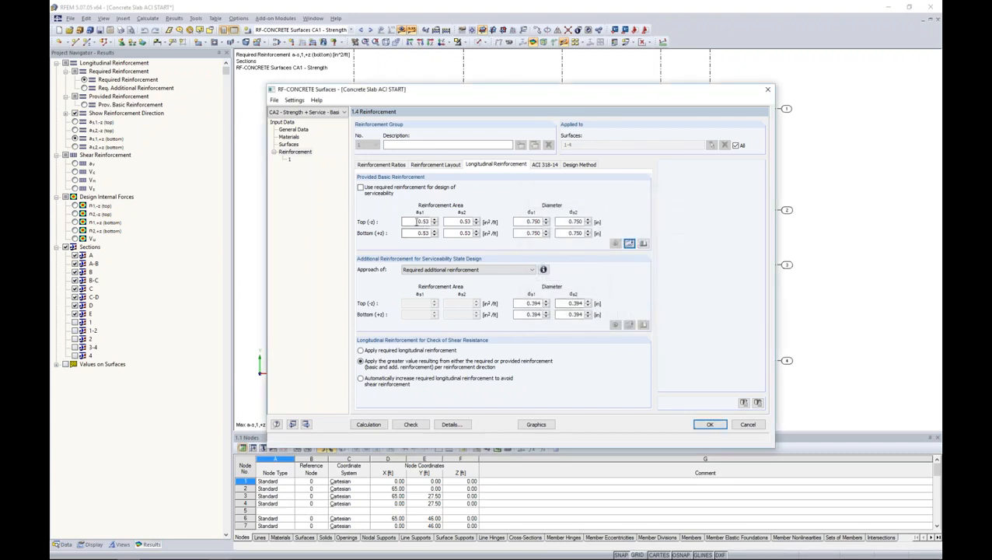
{"action": "double_click", "coordinate": [464, 221]}
{"action": "double_click", "coordinate": [421, 233]}
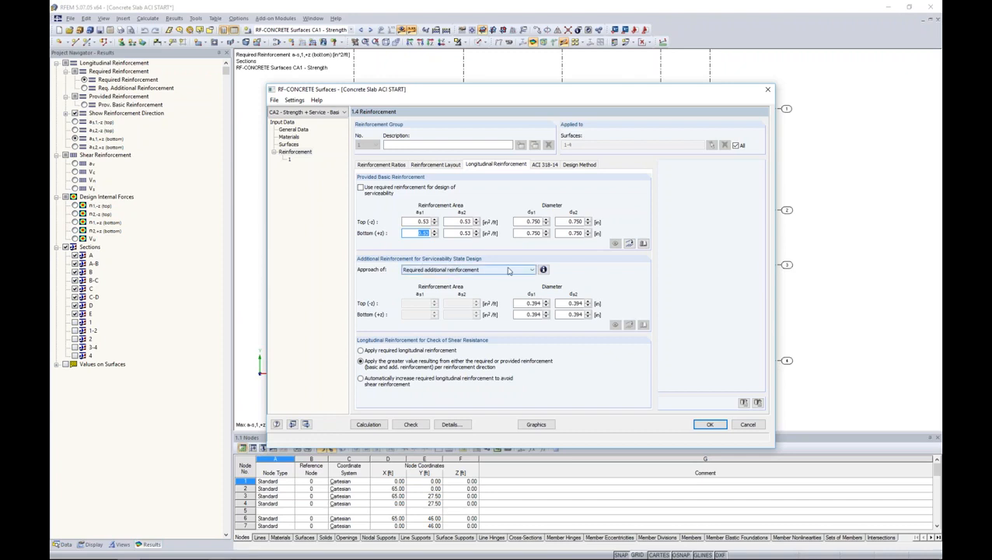
Review the approaches for additional serviceability reinforcement, keep required additional reinforcement, and view the information sketch explaining them.
{"action": "left_click", "coordinate": [533, 269]}
{"action": "left_click", "coordinate": [482, 276]}
{"action": "left_click", "coordinate": [542, 269]}
{"action": "left_click_drag", "start_coordinate": [486, 128], "coordinate": [597, 121]}
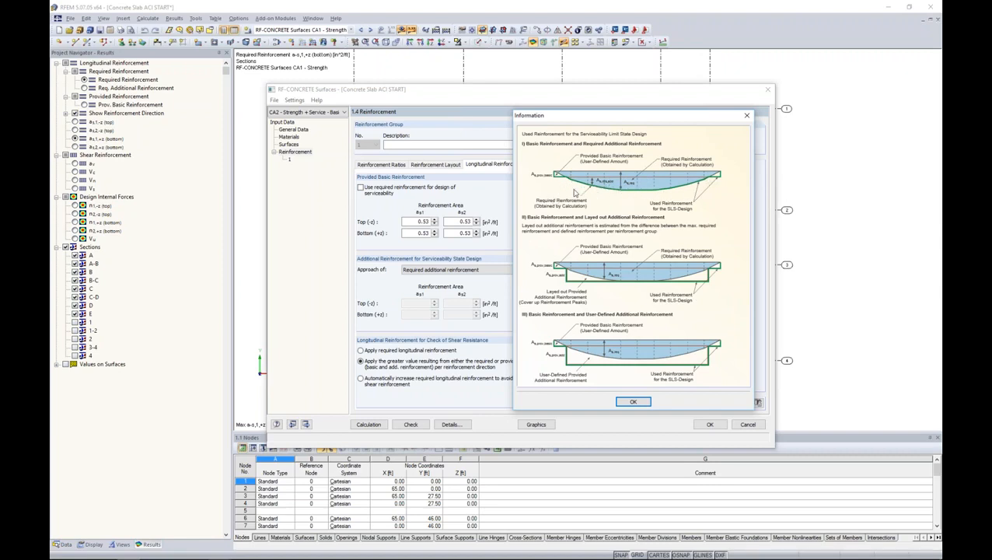
{"action": "left_click", "coordinate": [632, 402]}
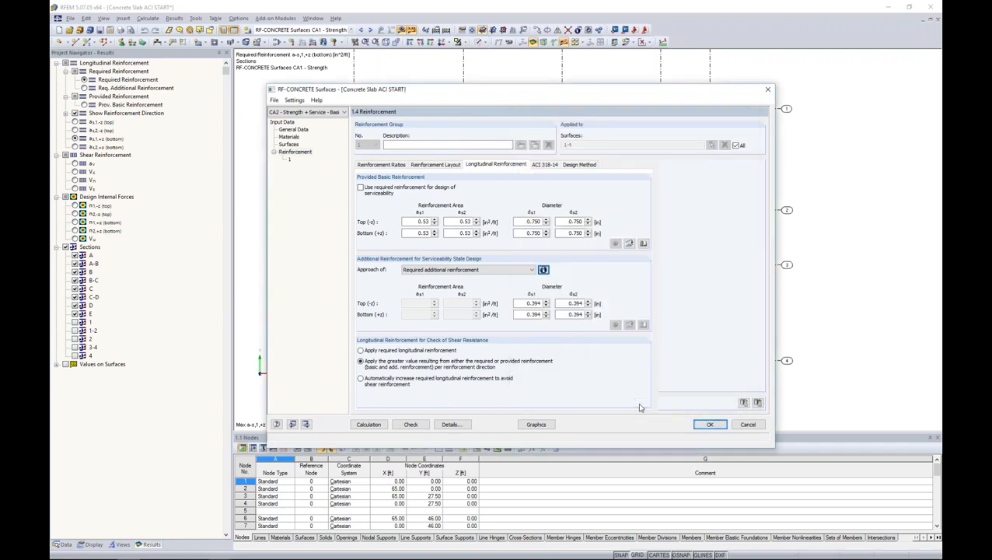
Check the ACI 318-14 reinforcement settings, run the CA2 calculation, and open the total serviceability design results.
{"action": "left_click", "coordinate": [543, 165]}
{"action": "left_click", "coordinate": [367, 424]}
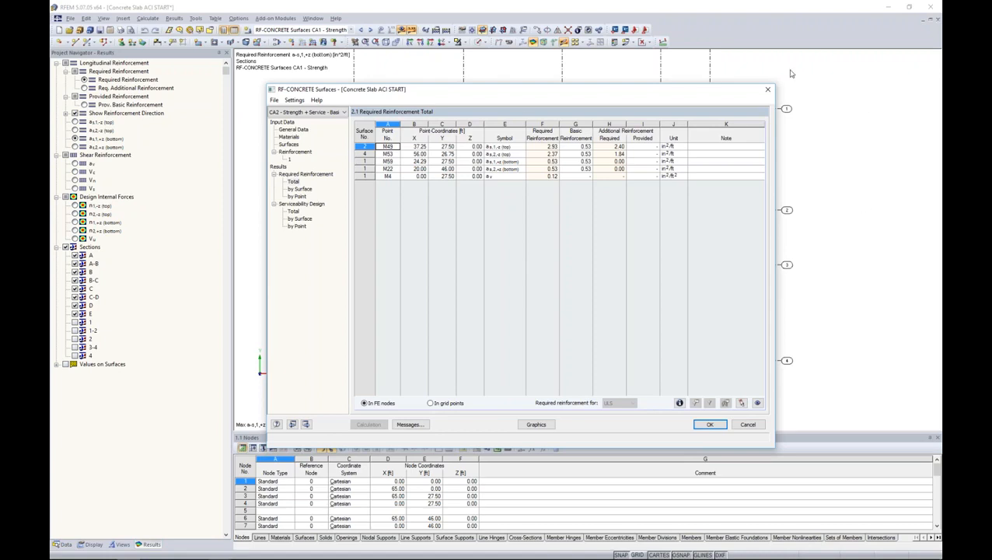
{"action": "left_click", "coordinate": [293, 211]}
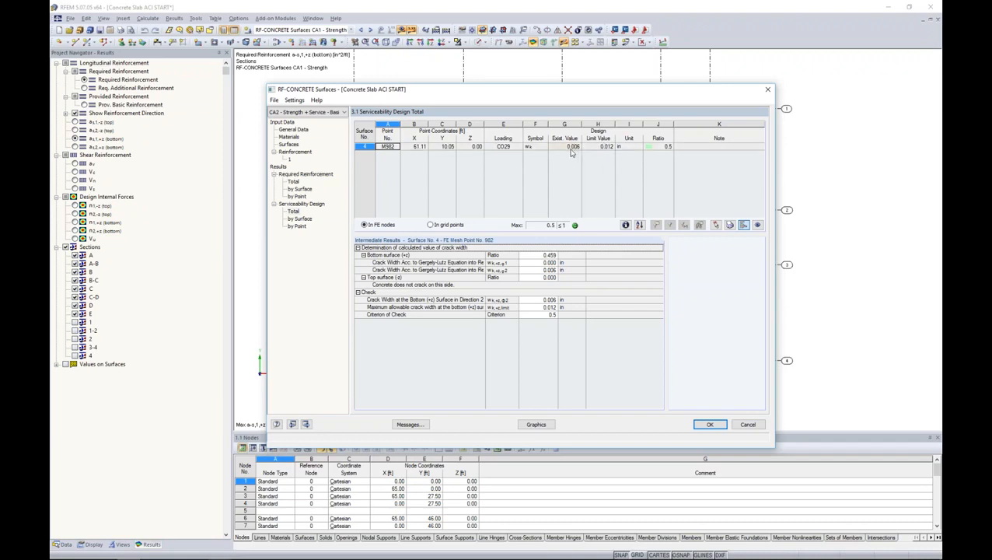
Examine the intermediate crack width results for the governing point, widening the description column to read the Gergely-Lutz and limit entries.
{"action": "left_click", "coordinate": [466, 263]}
{"action": "left_click_drag", "start_coordinate": [485, 264], "coordinate": [515, 264]}
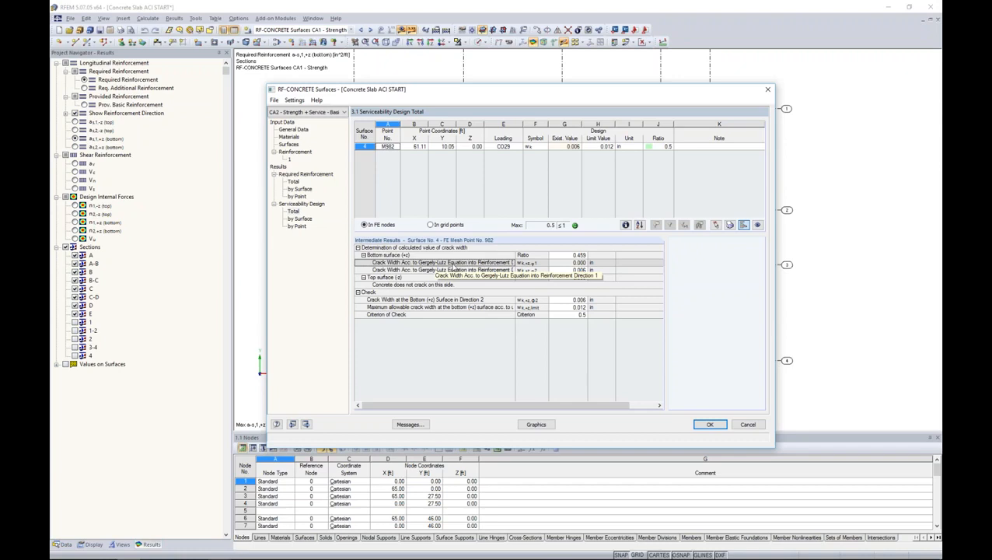
{"action": "left_click", "coordinate": [566, 270]}
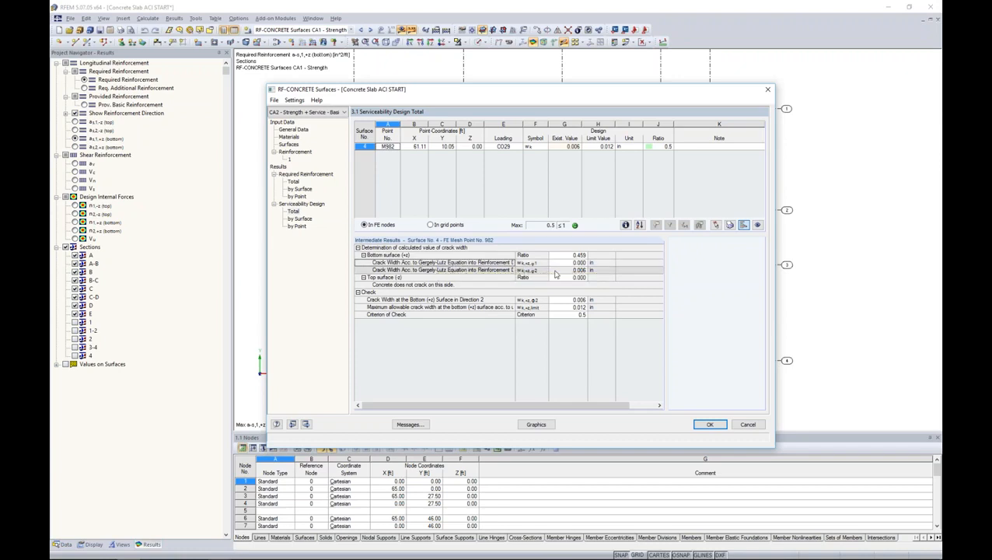
{"action": "left_click", "coordinate": [420, 279]}
{"action": "left_click", "coordinate": [423, 308]}
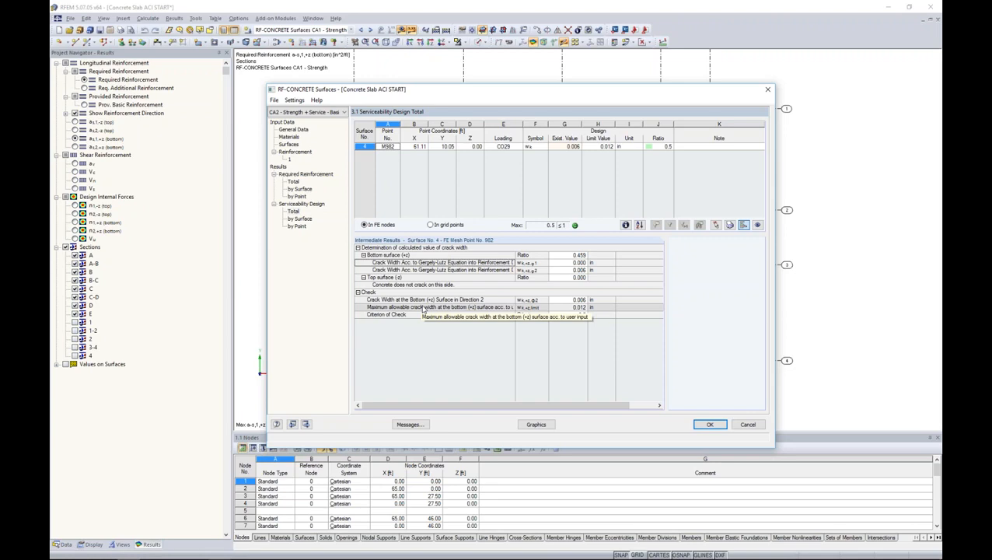
Inspect the governing point's design details down to the bottom-surface principal moments and close the details.
{"action": "left_click", "coordinate": [626, 225]}
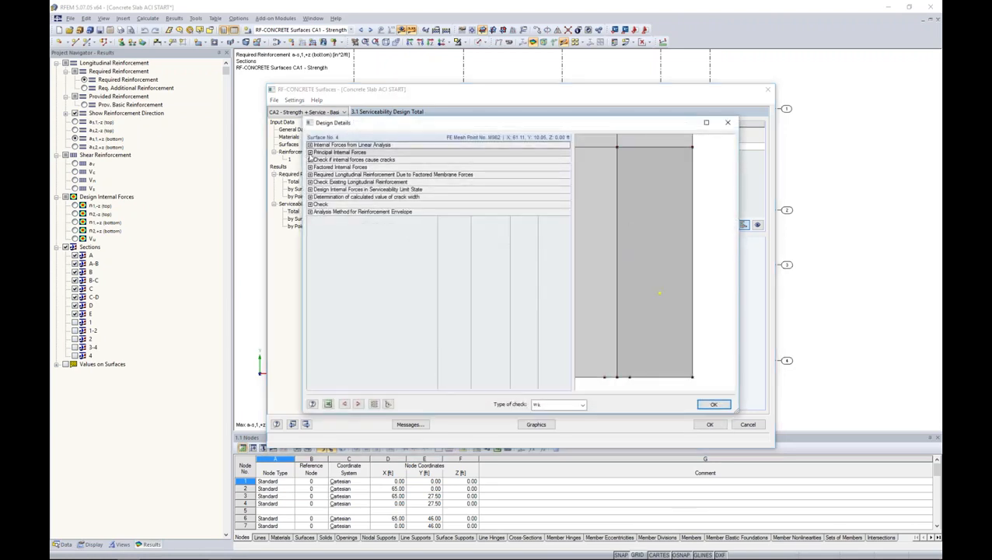
{"action": "left_click", "coordinate": [310, 152]}
{"action": "left_click", "coordinate": [315, 159]}
{"action": "left_click", "coordinate": [321, 167]}
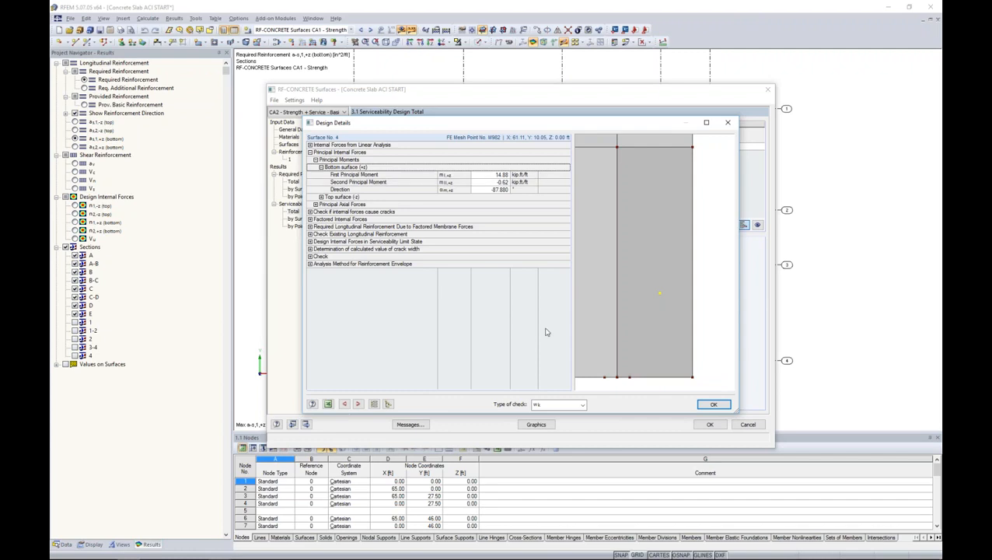
{"action": "left_click", "coordinate": [728, 122]}
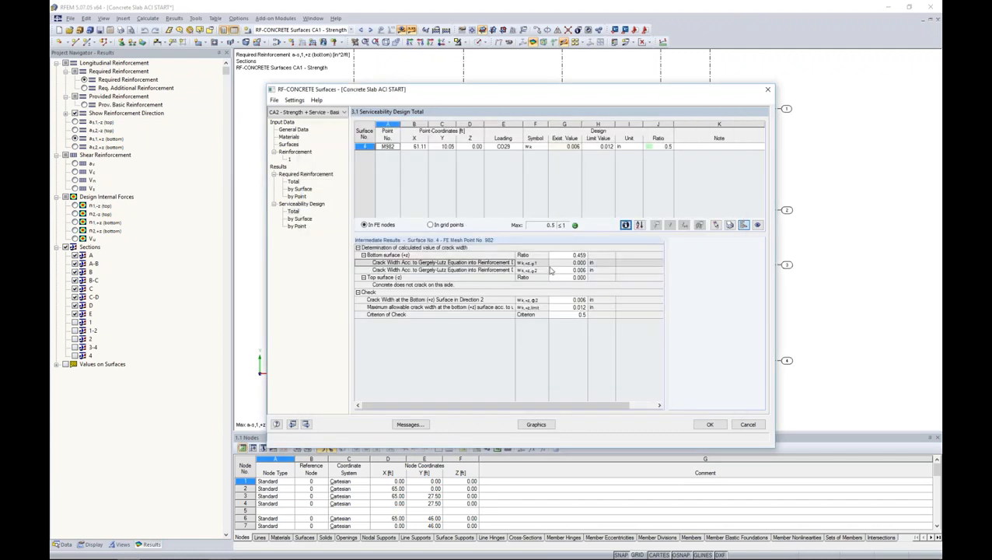
Review the serviceability design results by surface and by point.
{"action": "left_click", "coordinate": [299, 218]}
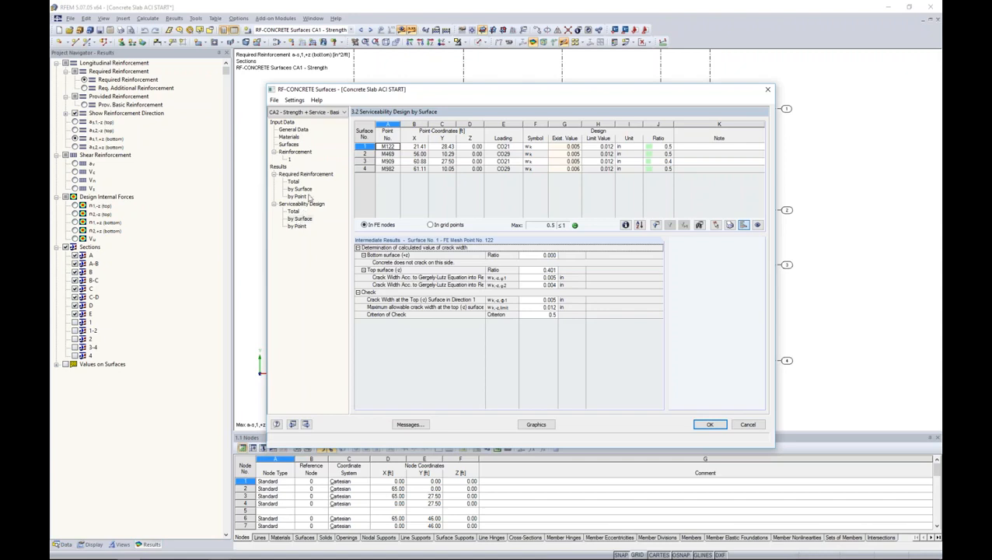
{"action": "left_click", "coordinate": [569, 168]}
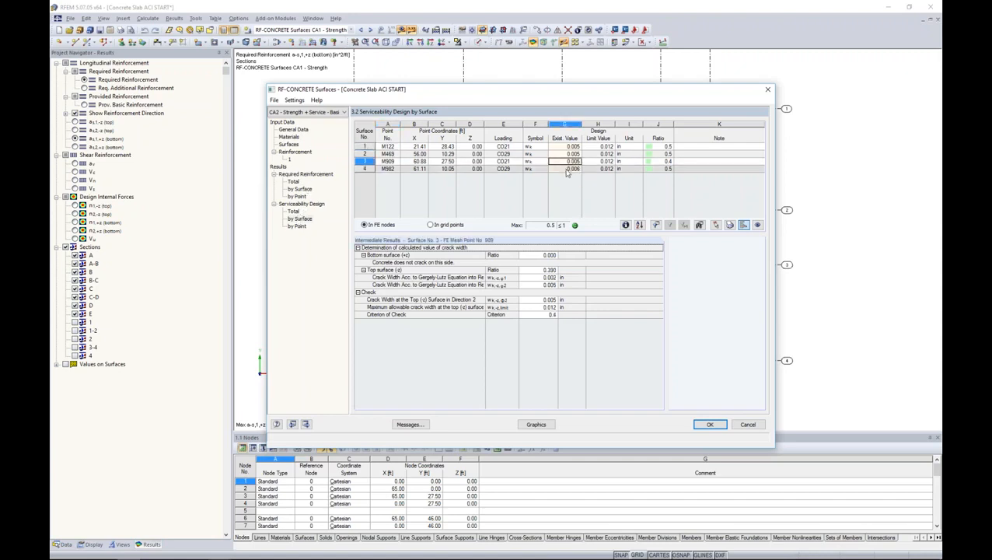
{"action": "left_click", "coordinate": [296, 226]}
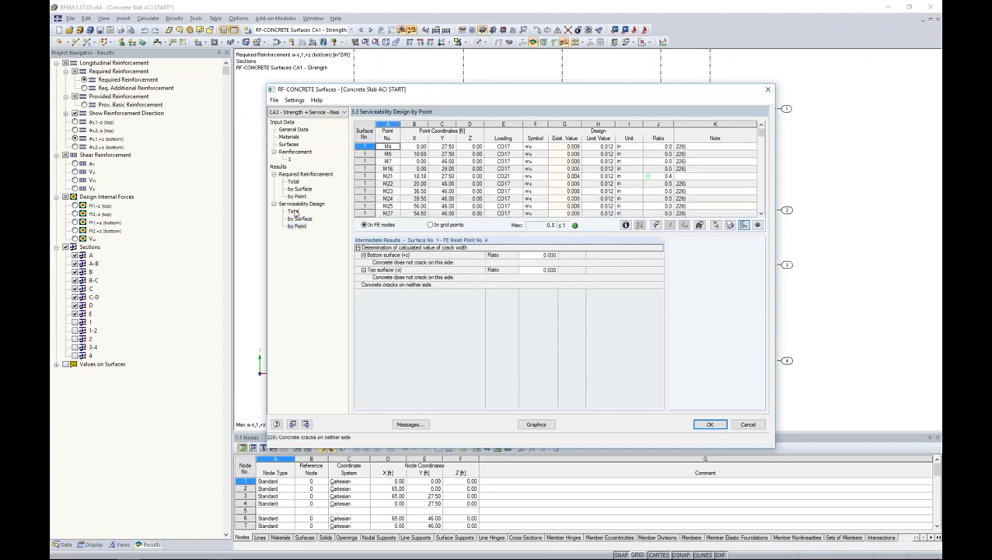
Display the CA2 results graphically on the slab model in a tilted 3D view with isobands.
{"action": "left_click", "coordinate": [293, 212]}
{"action": "left_click", "coordinate": [536, 423]}
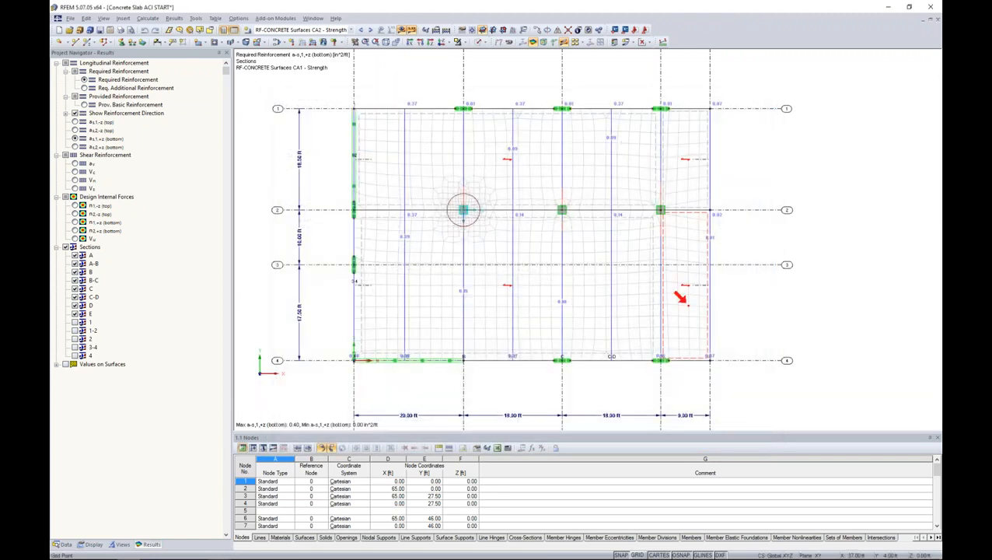
{"action": "middle_click_drag", "start_coordinate": [593, 393], "coordinate": [594, 101], "text": "ctrl"}
{"action": "left_click", "coordinate": [643, 42]}
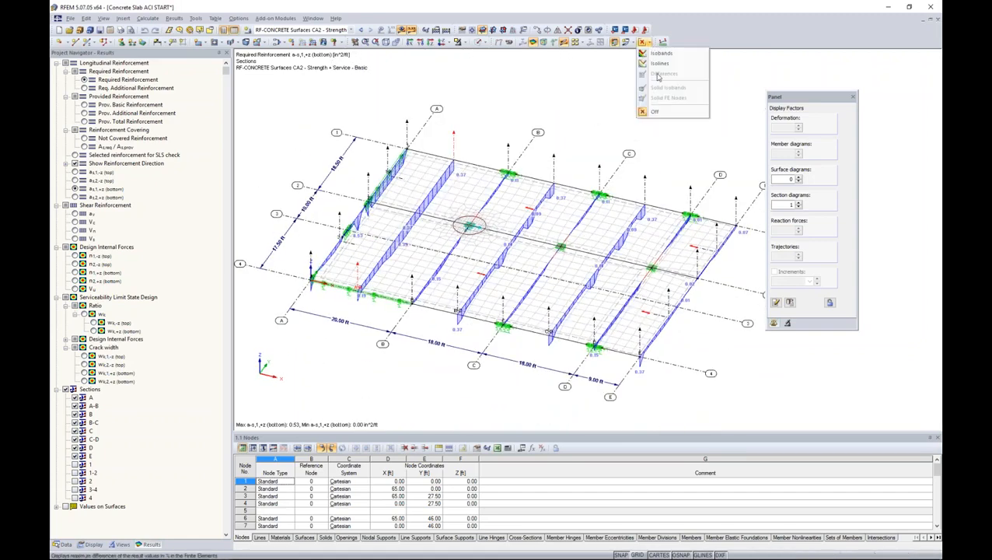
{"action": "left_click", "coordinate": [659, 53]}
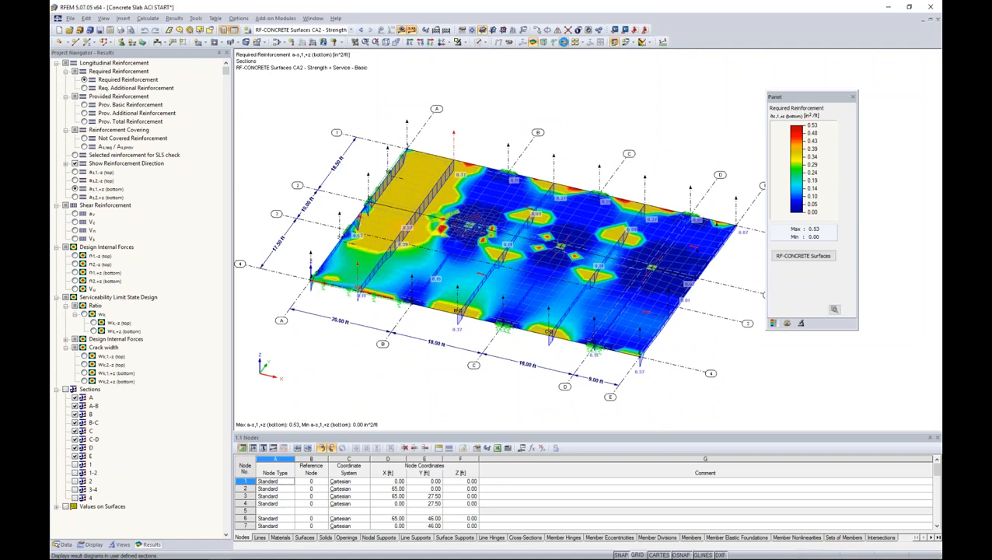
Hide the section diagrams and display the serviceability crack ratio wk on the slab.
{"action": "left_click", "coordinate": [72, 389]}
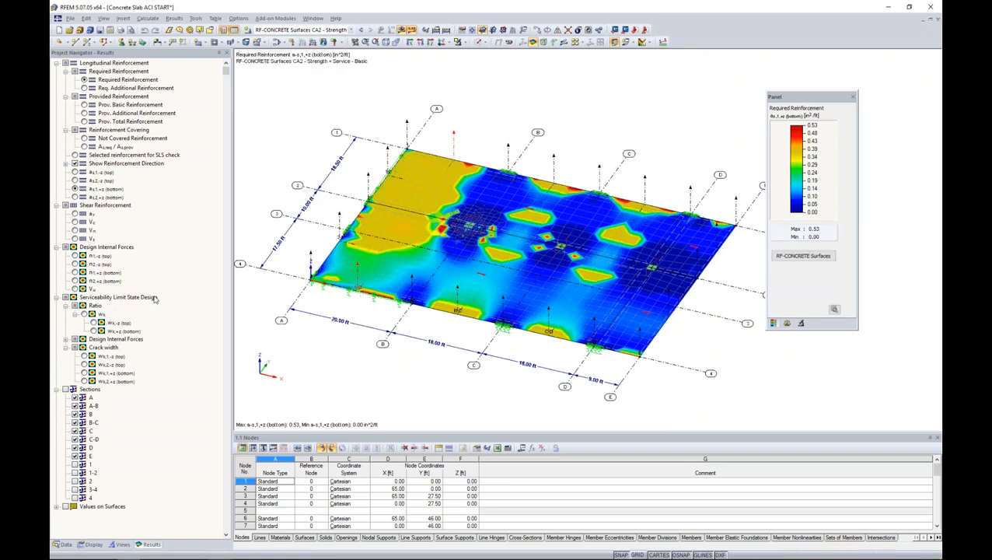
{"action": "left_click", "coordinate": [84, 314]}
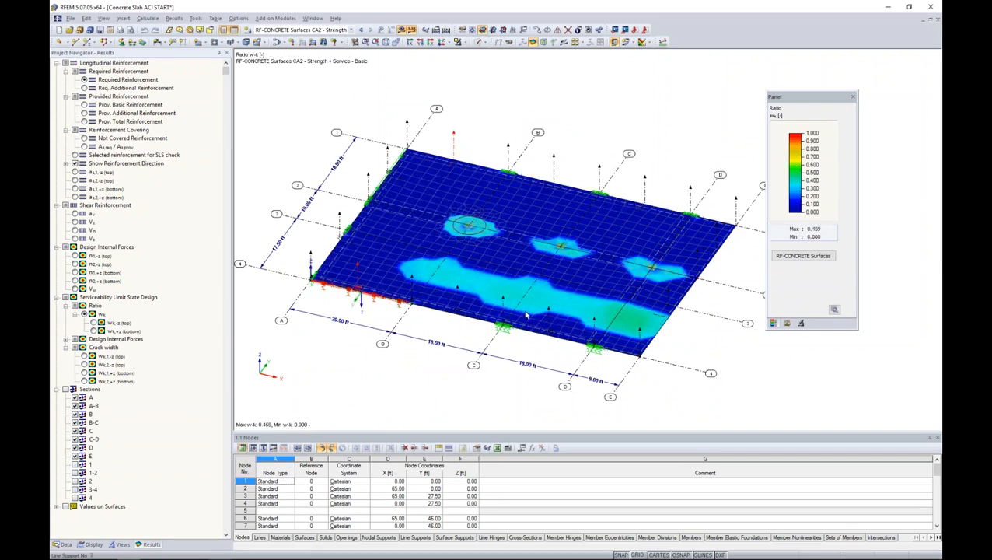
{"action": "scroll", "coordinate": [524, 296], "scroll_direction": "up", "scroll_amount": 1}
View the slab in plan and review the top and bottom crack ratios and the crack widths in both reinforcement directions.
{"action": "left_click", "coordinate": [472, 29]}
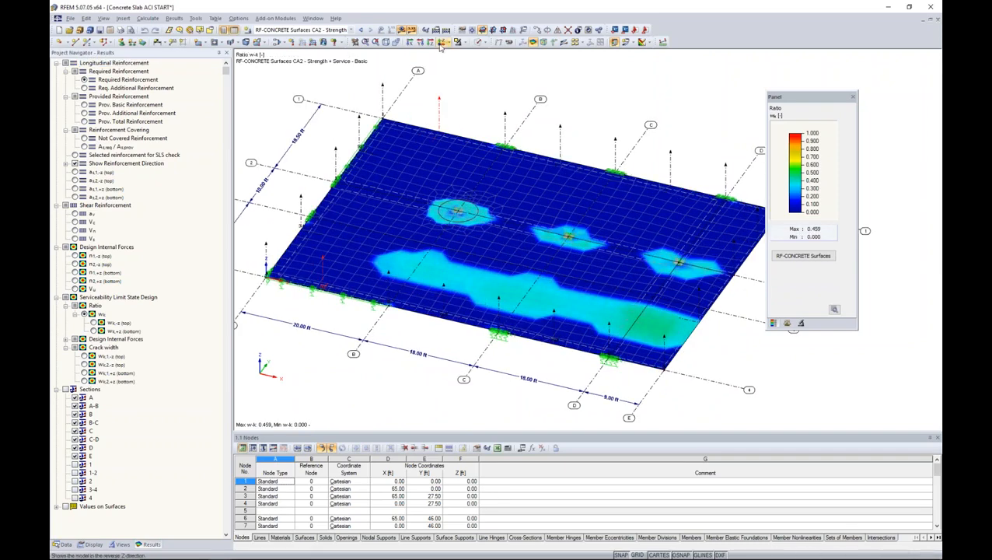
{"action": "left_click", "coordinate": [443, 42]}
{"action": "middle_click_drag", "start_coordinate": [582, 236], "coordinate": [465, 234]}
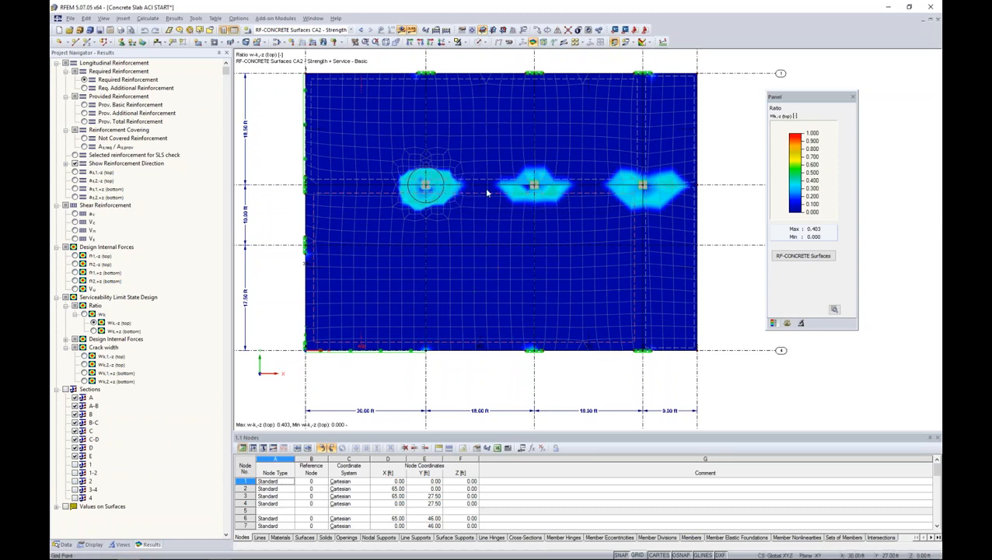
{"action": "left_click", "coordinate": [93, 332]}
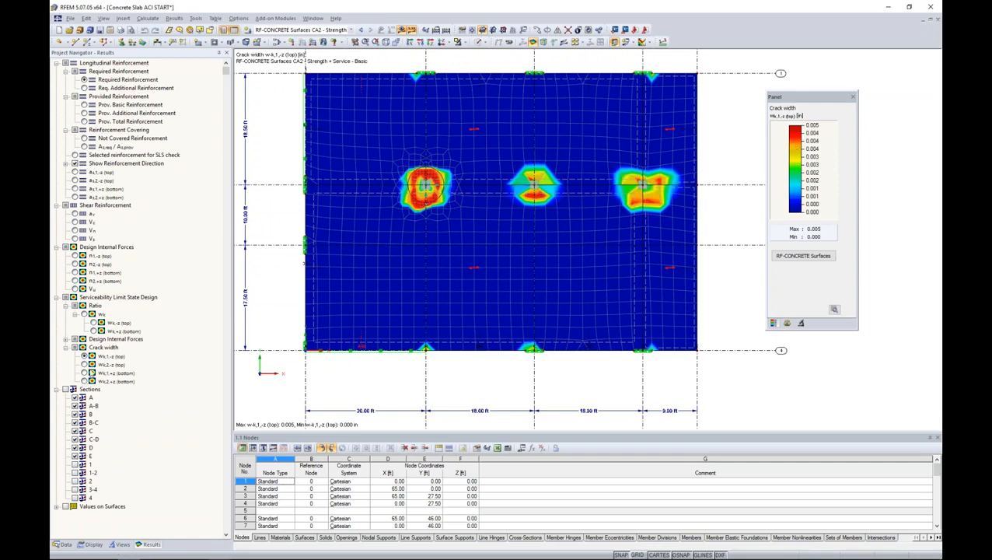
{"action": "left_click", "coordinate": [84, 364]}
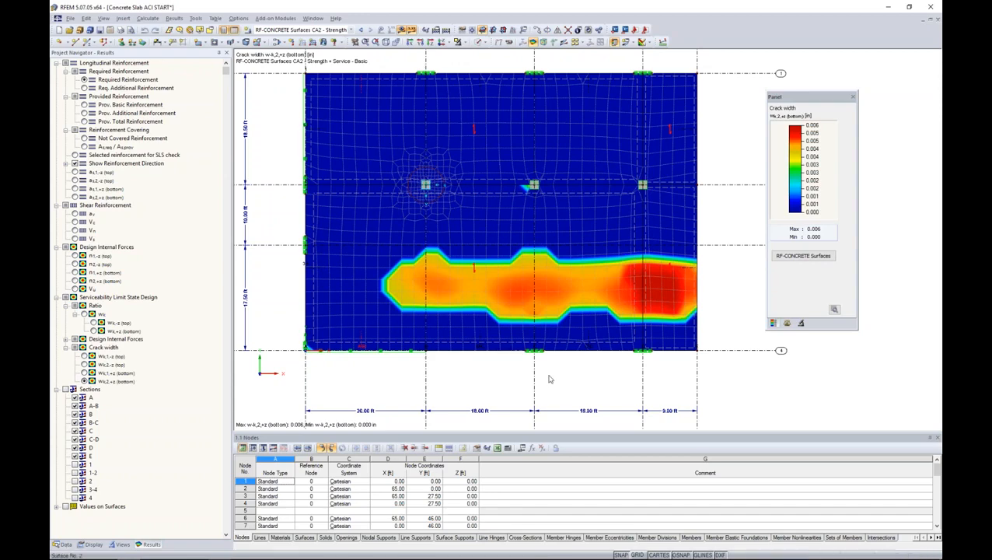
Show the wk,2,+z (bottom) crack widths as section diagrams with isobands switched off, in a tilted 3D view.
{"action": "middle_click_drag", "start_coordinate": [554, 380], "coordinate": [522, 55], "text": "ctrl"}
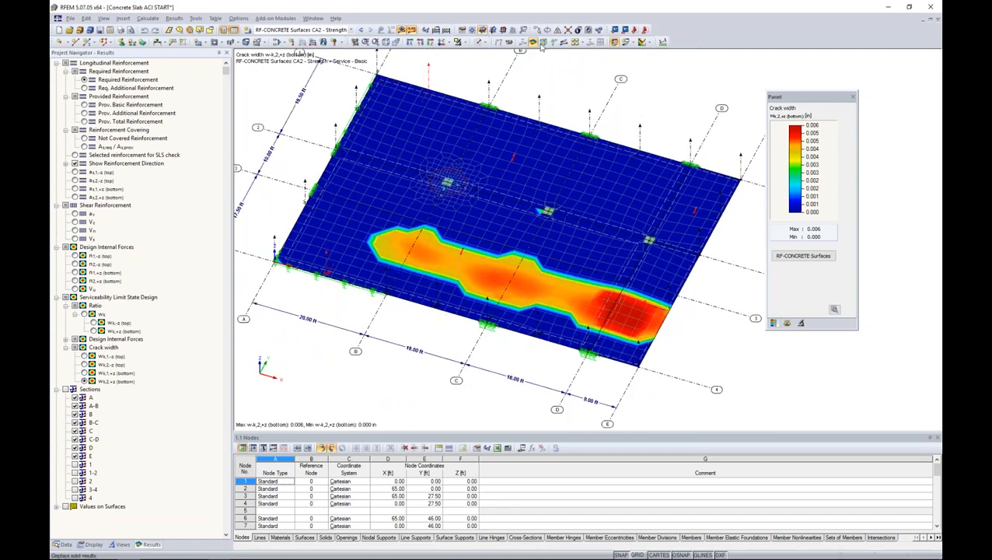
{"action": "left_click", "coordinate": [642, 42]}
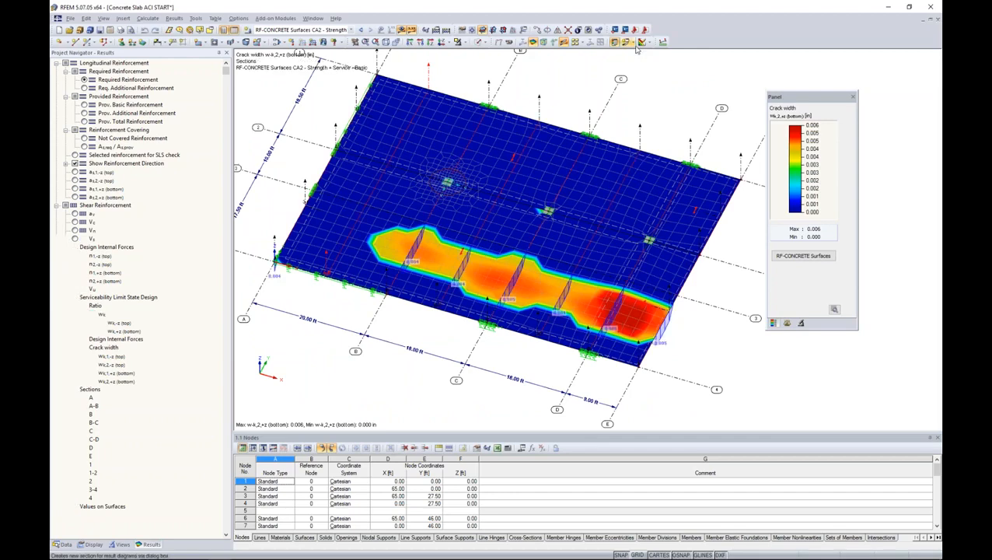
{"action": "left_click", "coordinate": [648, 43]}
{"action": "left_click", "coordinate": [653, 53]}
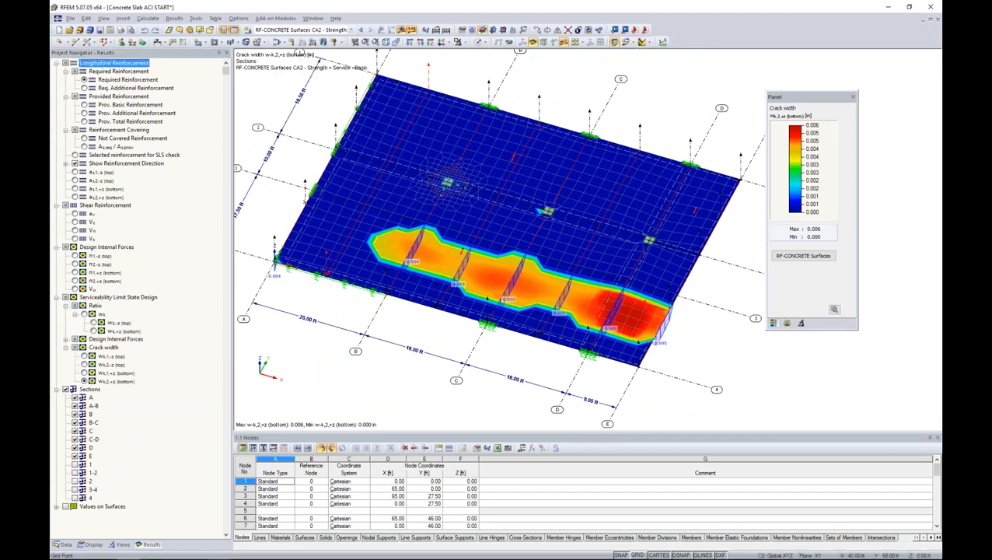
{"action": "left_click", "coordinate": [648, 44]}
{"action": "left_click", "coordinate": [654, 111]}
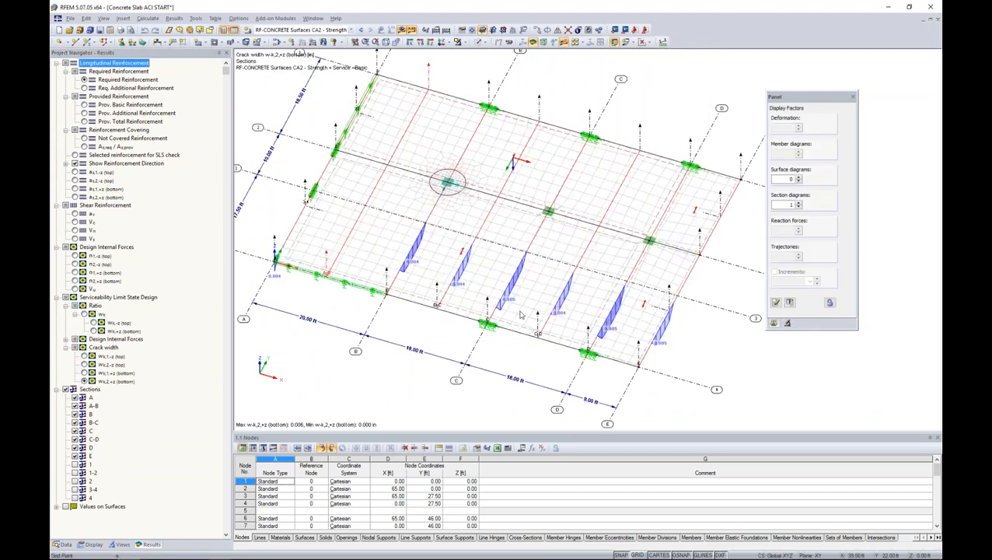
{"action": "middle_click_drag", "start_coordinate": [445, 183], "coordinate": [424, 267], "text": "ctrl"}
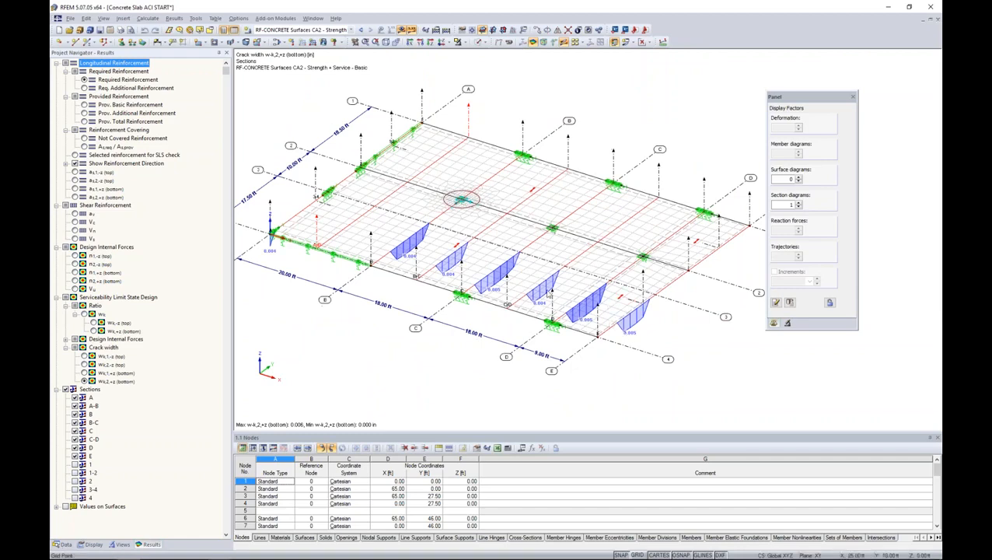
Switch the wk,2,+z (bottom) crack widths back to isobands without section diagrams and return to the plan view.
{"action": "middle_click_drag", "start_coordinate": [326, 288], "coordinate": [452, 370], "text": "ctrl"}
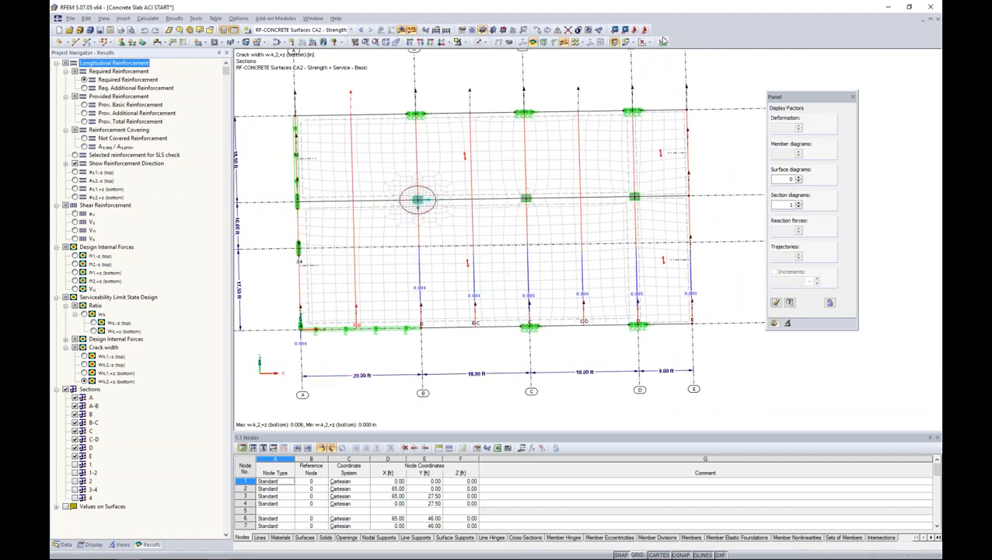
{"action": "left_click", "coordinate": [643, 42]}
{"action": "left_click", "coordinate": [669, 52]}
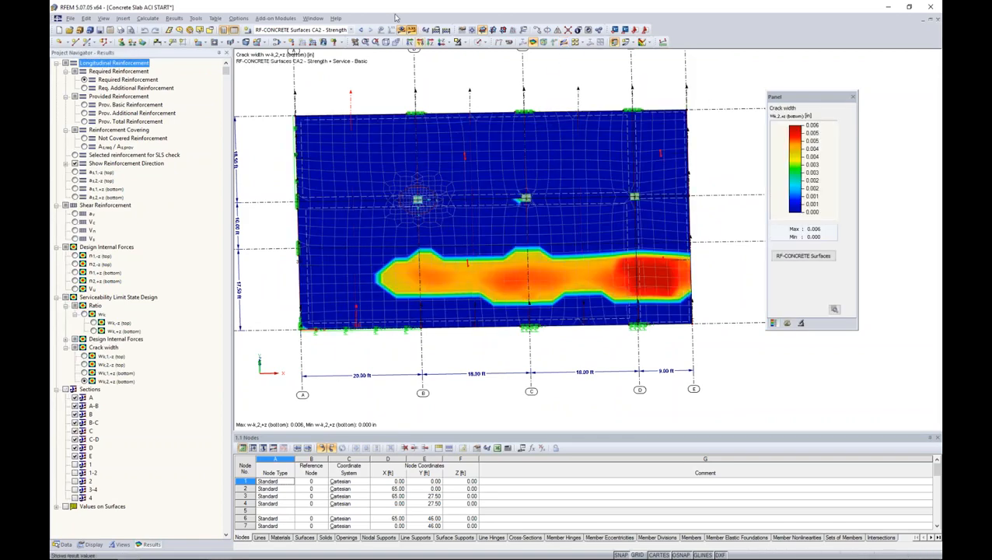
{"action": "left_click", "coordinate": [441, 43]}
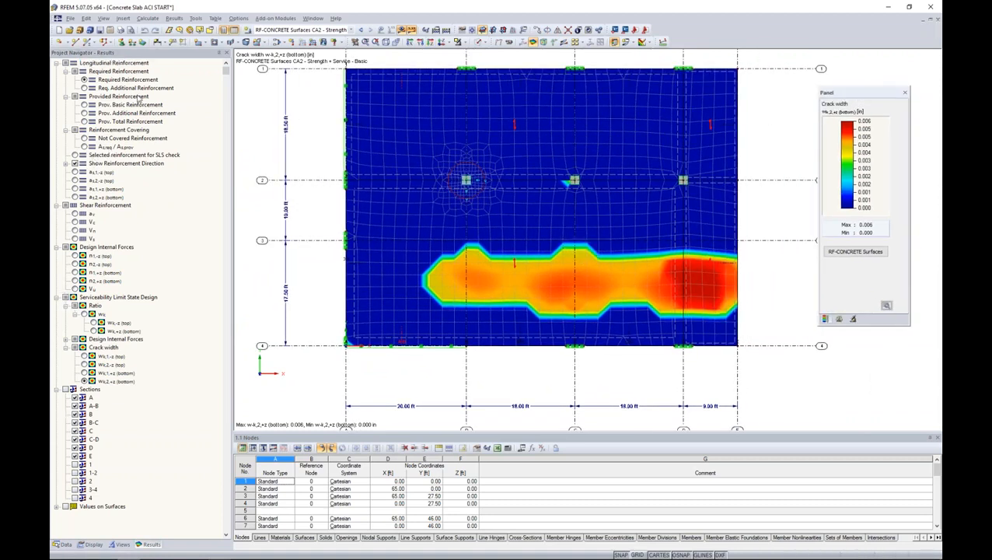
Review the required and provided basic reinforcement, then the As,req/As,prov coverage ratio for the top and bottom reinforcement directions.
{"action": "left_click", "coordinate": [84, 80]}
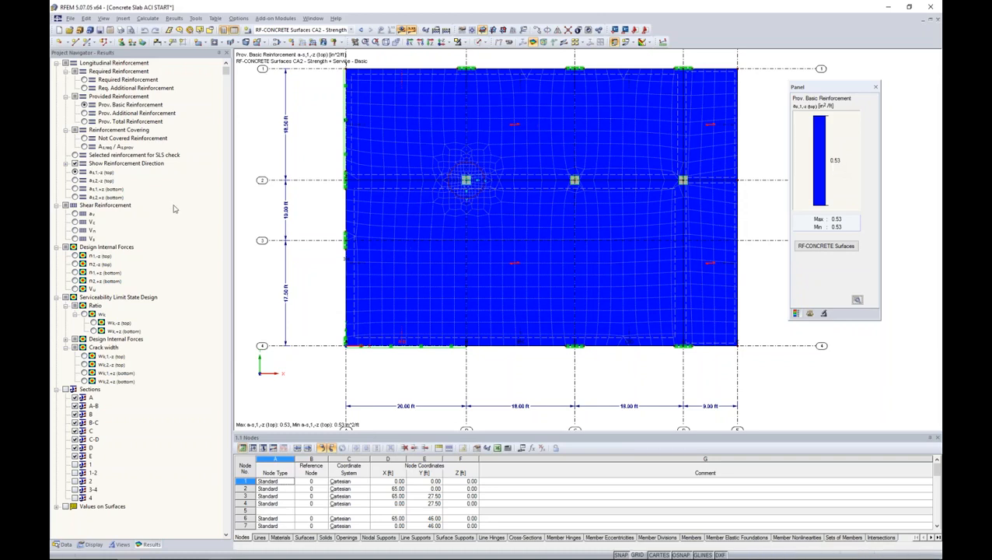
{"action": "left_click", "coordinate": [75, 189]}
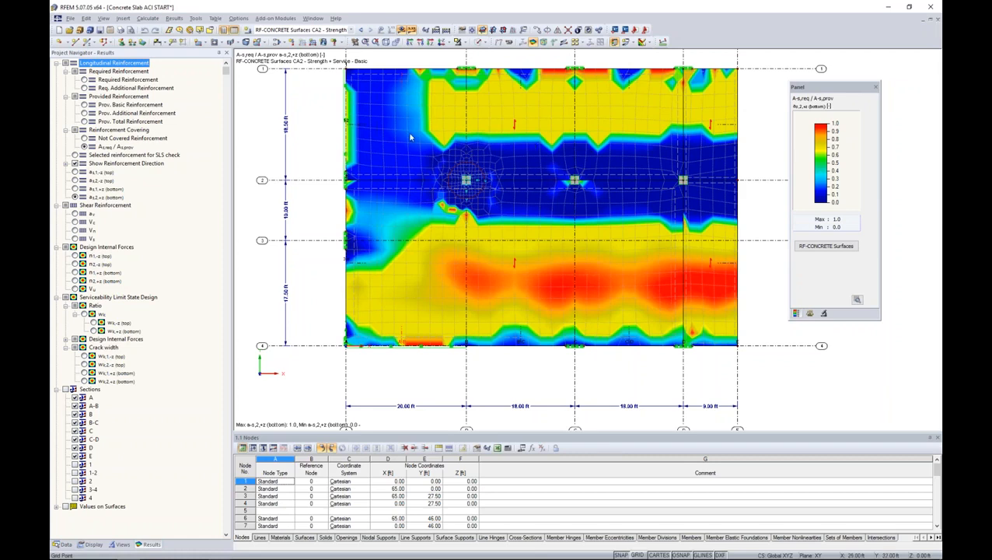
{"action": "left_click", "coordinate": [76, 172]}
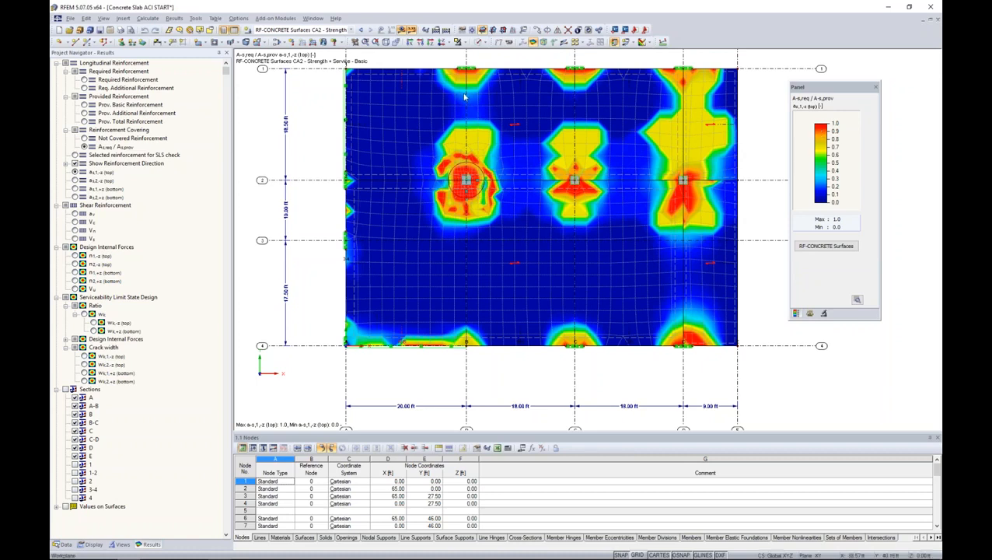
{"action": "left_click", "coordinate": [75, 181]}
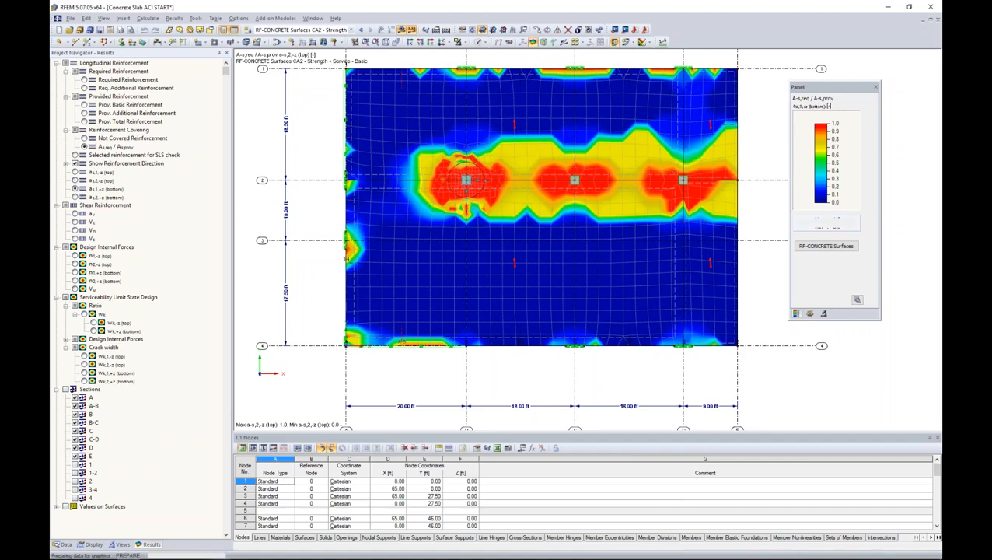
{"action": "left_click", "coordinate": [75, 197]}
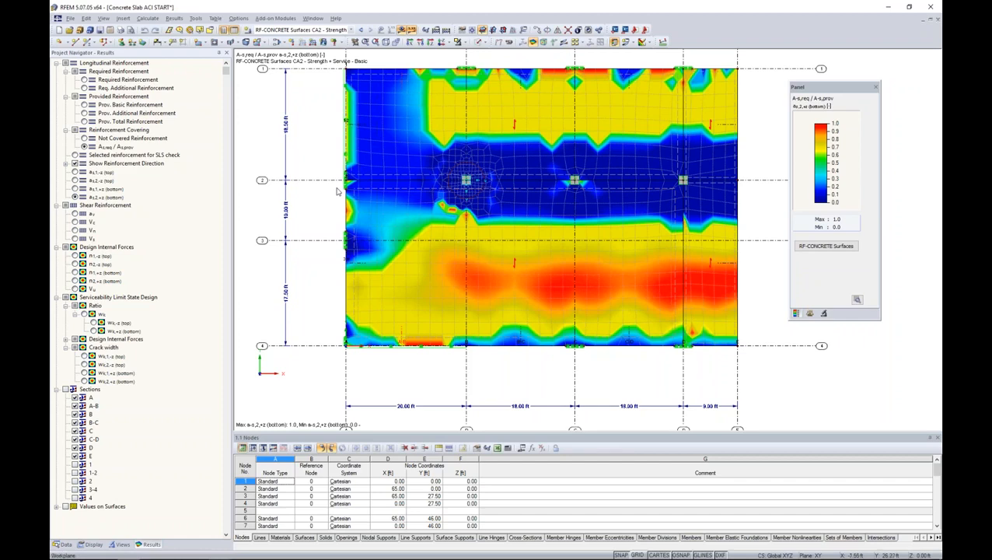
Reopen the CA2 reinforcement input in RF-CONCRETE Surfaces and set the provided additional reinforcement to manual definition of the reinforcement areas.
{"action": "left_click", "coordinate": [825, 246]}
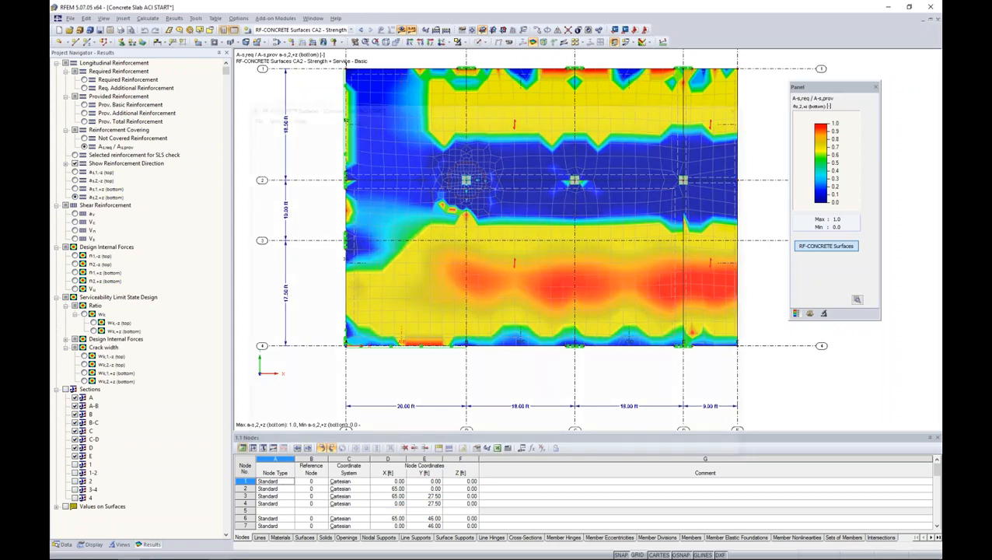
{"action": "left_click_drag", "start_coordinate": [590, 112], "coordinate": [592, 84]}
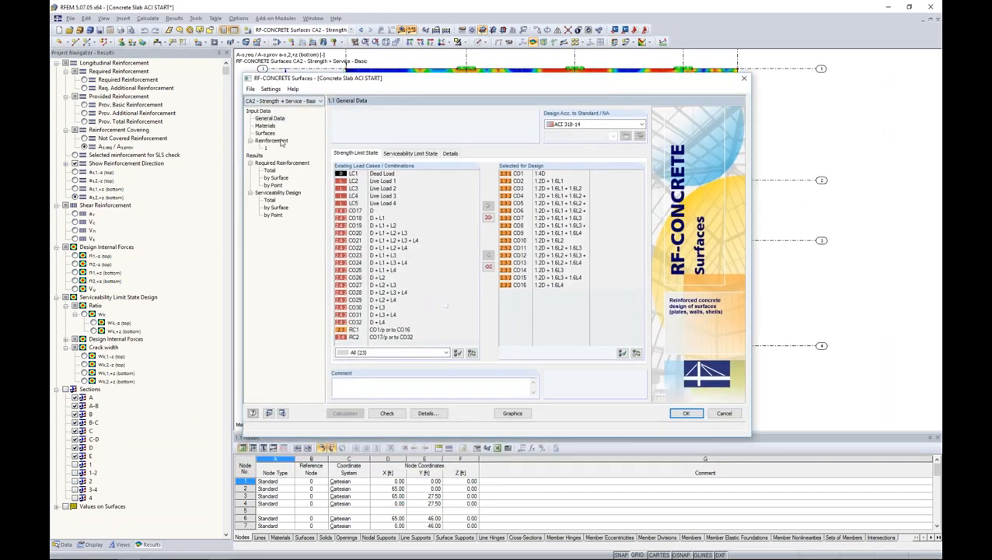
{"action": "left_click", "coordinate": [278, 140]}
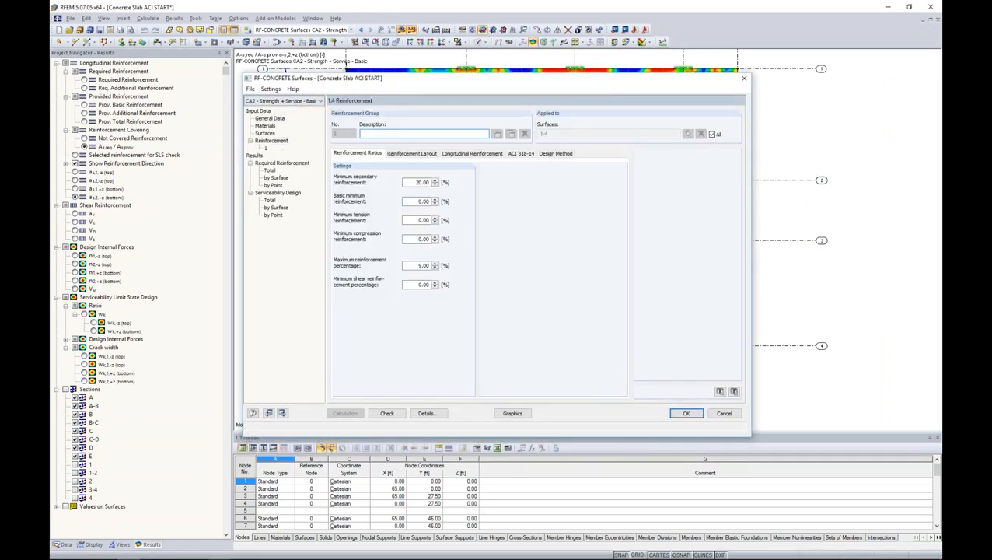
{"action": "left_click", "coordinate": [463, 154]}
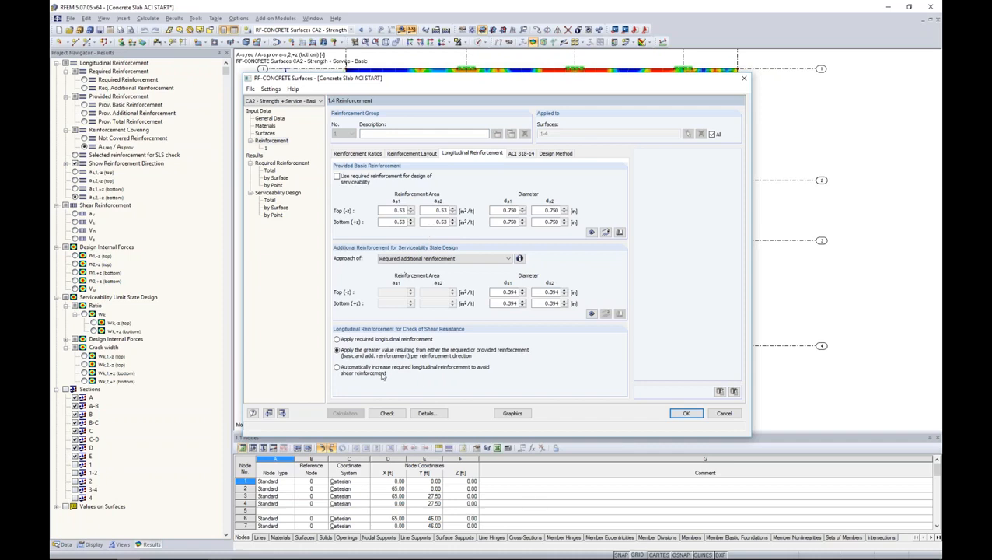
{"action": "left_click", "coordinate": [432, 413]}
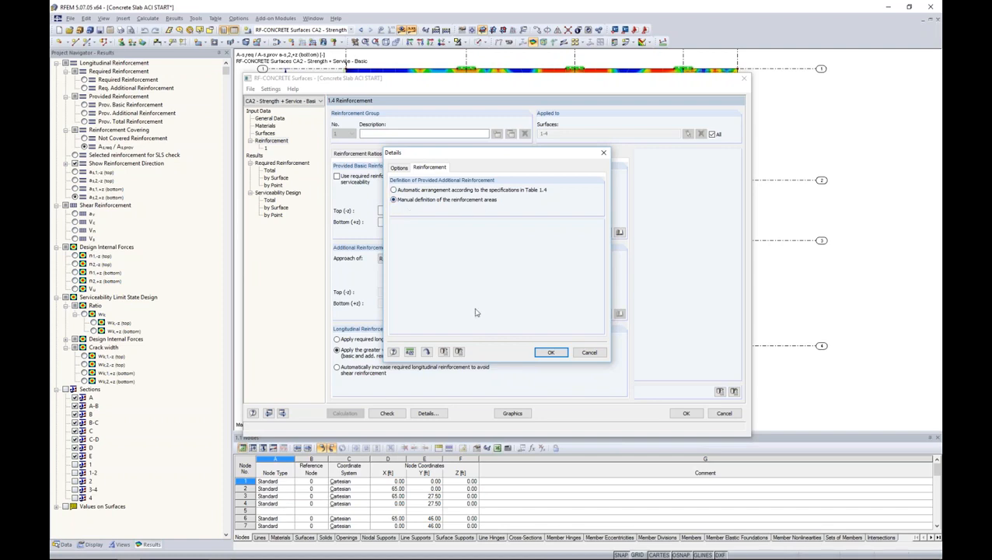
{"action": "left_click", "coordinate": [558, 353]}
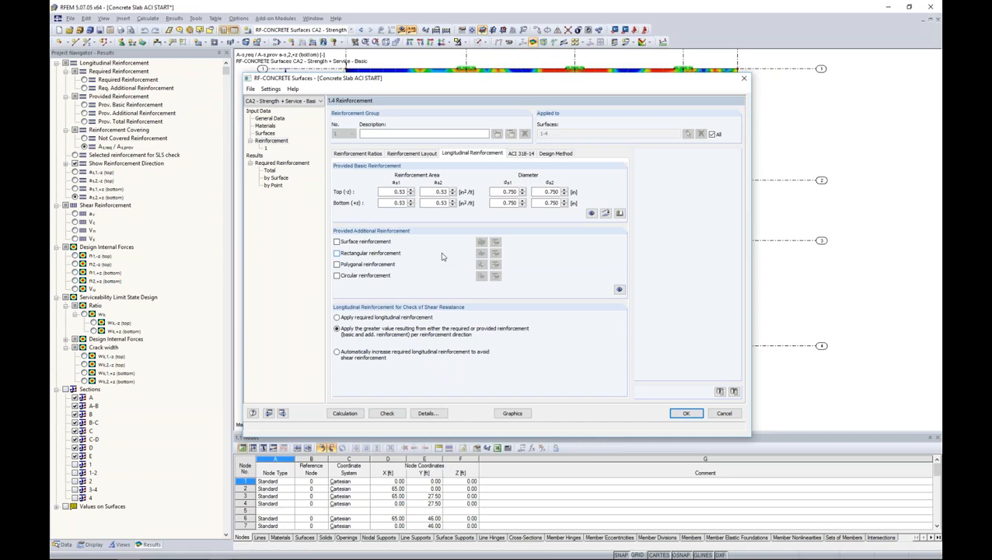
Set the provided basic reinforcement areas to 0 for both directions at the top and bottom of the slab.
{"action": "left_click", "coordinate": [398, 194]}
{"action": "double_click", "coordinate": [440, 192]}
{"action": "double_click", "coordinate": [396, 192]}
{"action": "type", "text": "0"}
{"action": "key", "text": "Tab"}
{"action": "type", "text": "0"}
{"action": "double_click", "coordinate": [398, 203]}
{"action": "type", "text": "0"}
{"action": "key", "text": "Tab"}
{"action": "type", "text": "0"}
{"action": "left_click", "coordinate": [424, 191]}
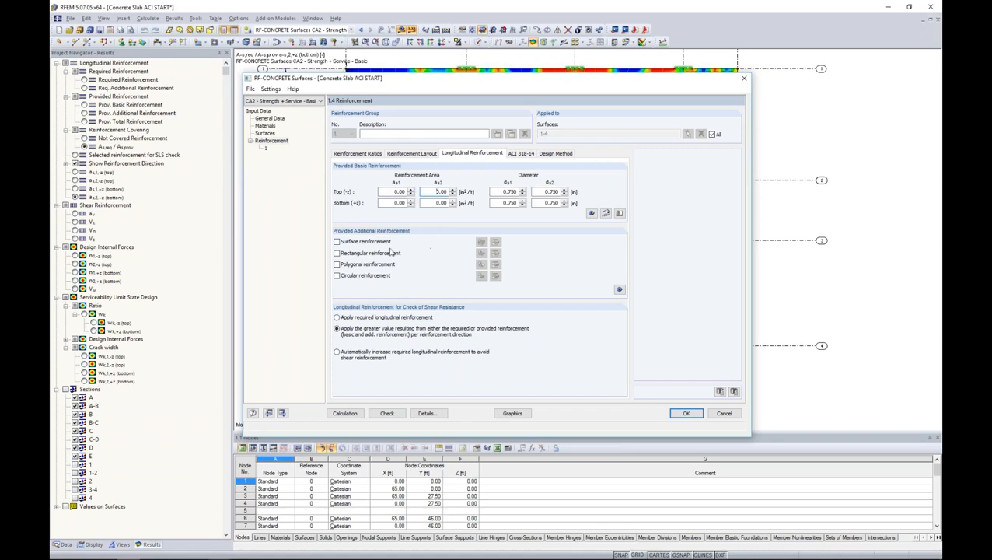
Enable rectangular additional reinforcement and start defining a new free rectangular reinforcement.
{"action": "left_click", "coordinate": [336, 252]}
{"action": "double_click", "coordinate": [395, 192]}
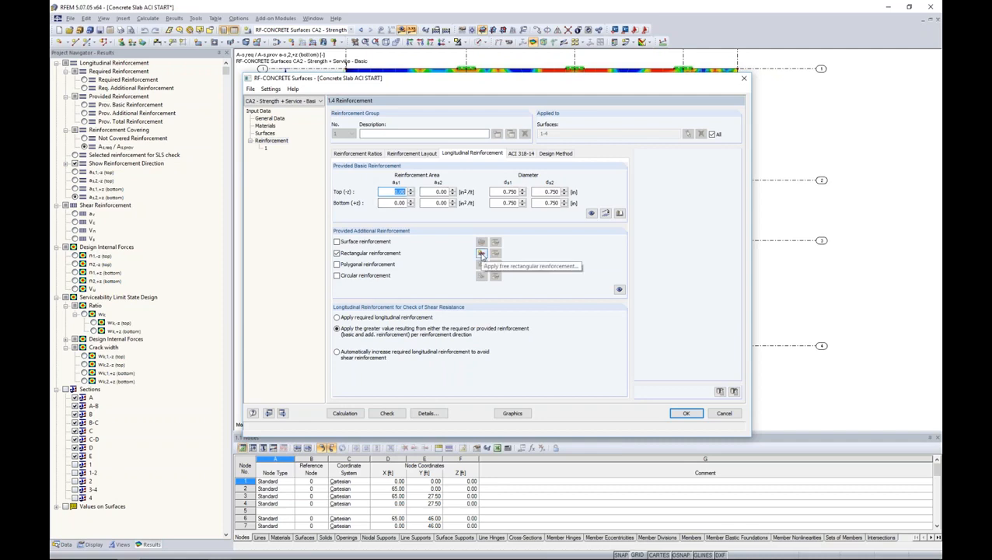
{"action": "left_click", "coordinate": [481, 254]}
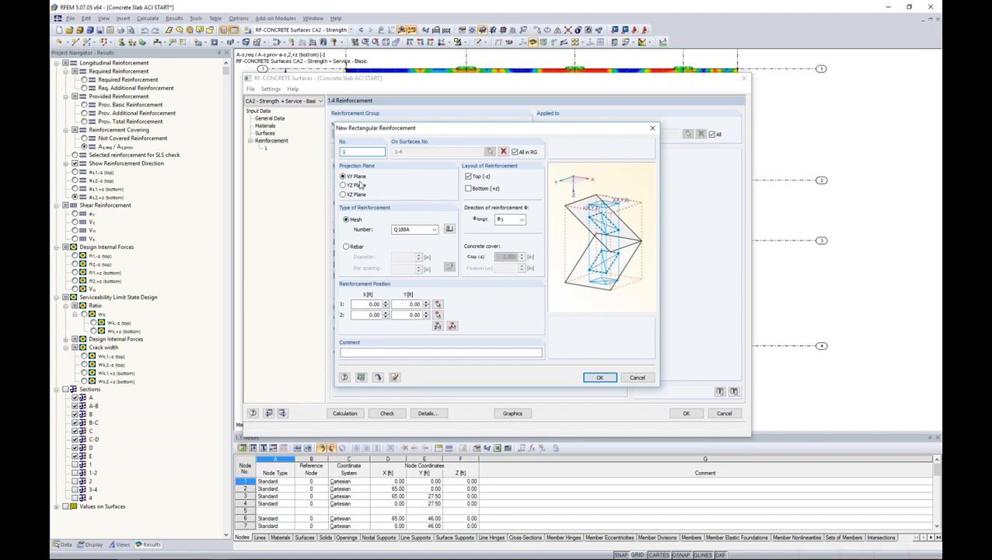
{"action": "left_click", "coordinate": [448, 228]}
{"action": "left_click", "coordinate": [430, 156]}
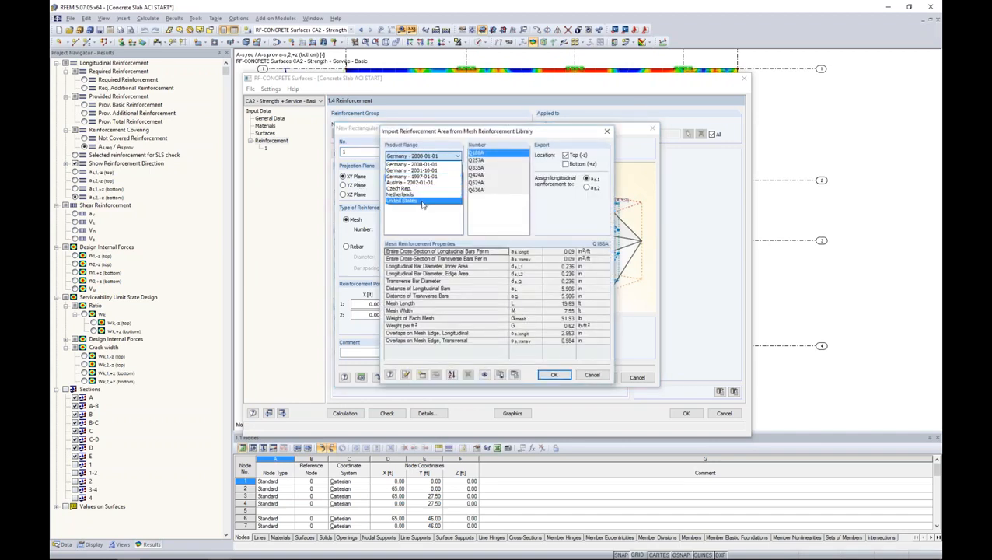
{"action": "left_click", "coordinate": [425, 201]}
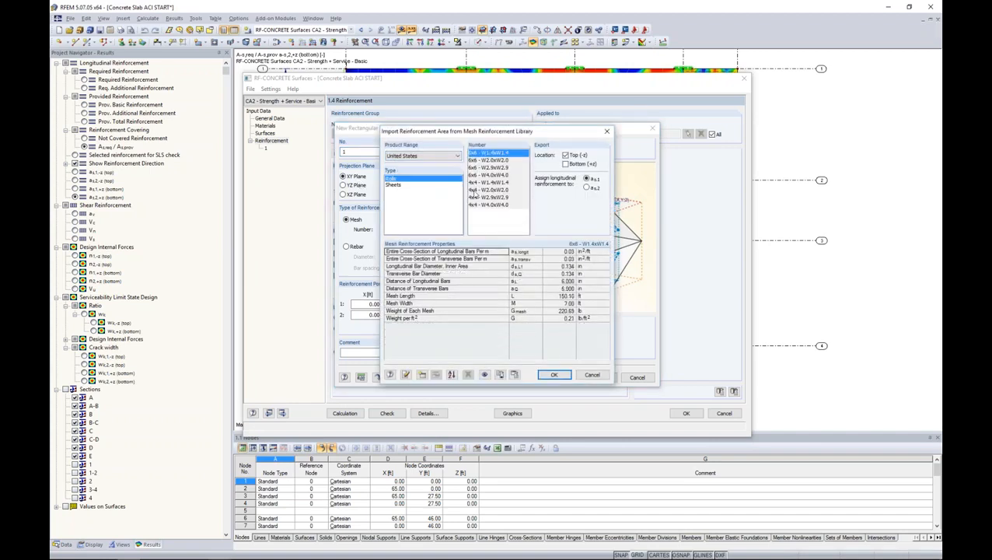
{"action": "left_click", "coordinate": [591, 375]}
Define the rectangular reinforcement as rebar with 0.75 in diameter and 10 in spacing, placed in both the top and bottom layers.
{"action": "left_click", "coordinate": [345, 247]}
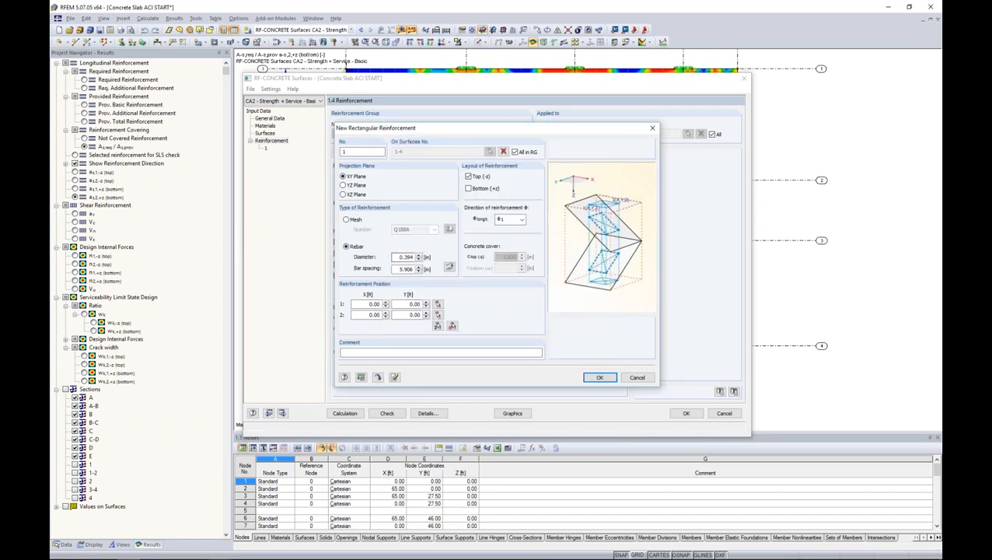
{"action": "double_click", "coordinate": [404, 257]}
{"action": "type", "text": "0.75"}
{"action": "key", "text": "Tab"}
{"action": "type", "text": "10"}
{"action": "key", "text": "Tab"}
{"action": "left_click", "coordinate": [469, 188]}
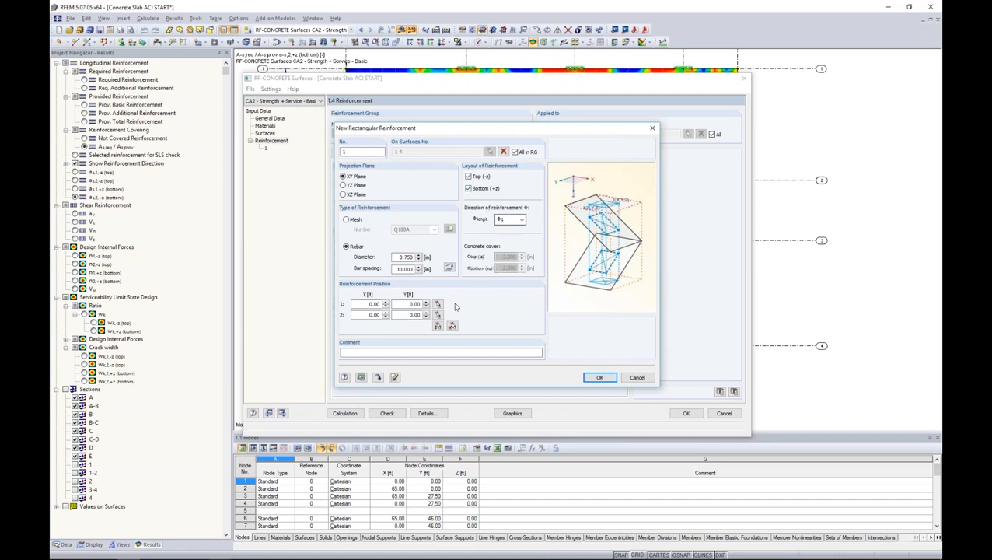
Place the rectangular reinforcement over the whole slab from (0, 0) to (65, 46) ft and check its entries in the reinforcement table.
{"action": "left_click", "coordinate": [437, 325]}
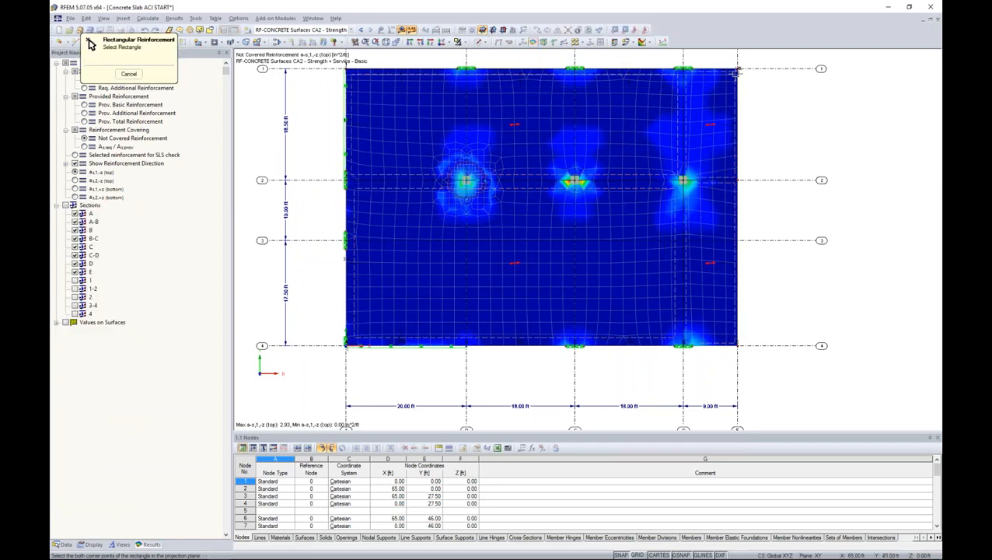
{"action": "left_click", "coordinate": [737, 68]}
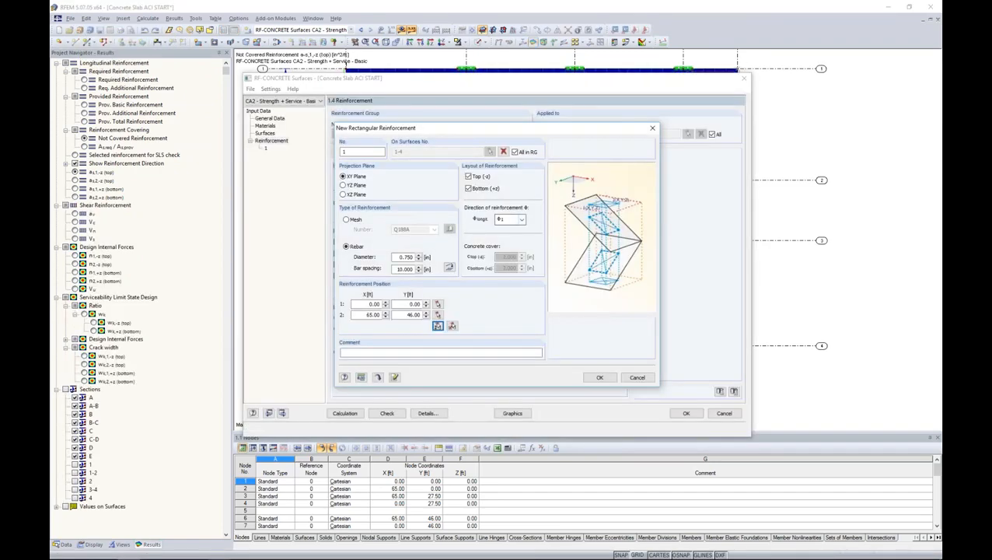
{"action": "left_click", "coordinate": [599, 377]}
{"action": "left_click", "coordinate": [495, 254]}
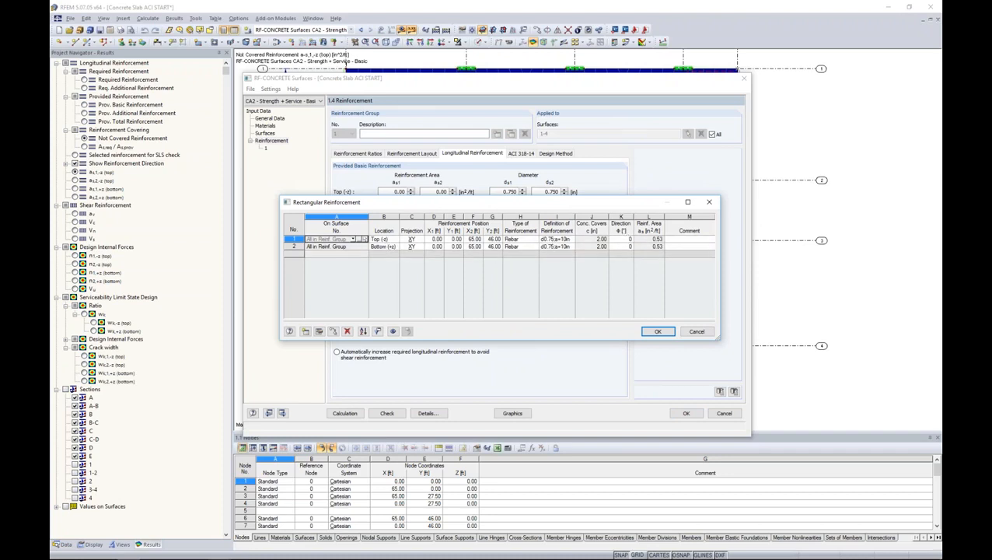
{"action": "left_click", "coordinate": [657, 331]}
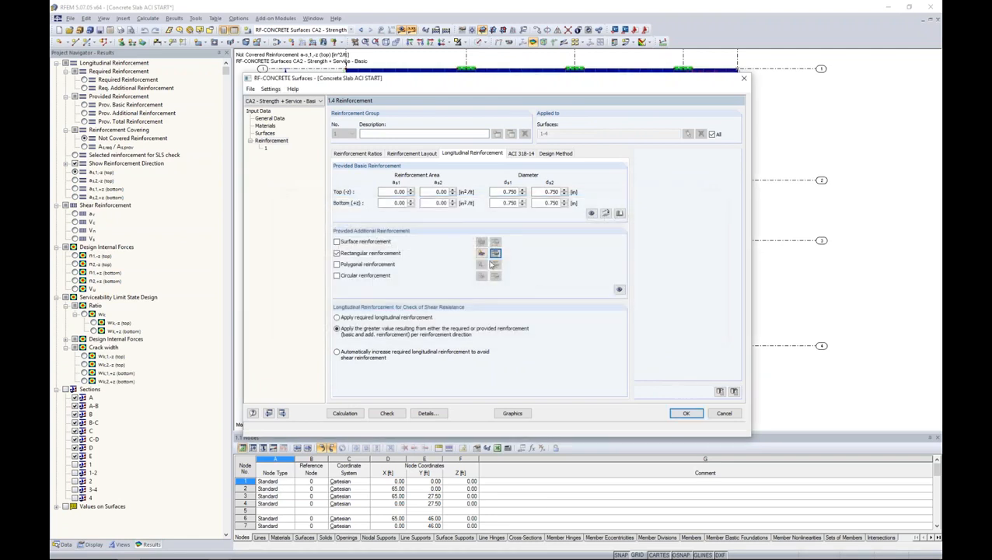
Add a second full-slab rectangular reinforcement in direction φ2, top and bottom, with 0.75 in bars at 10 in spacing.
{"action": "left_click", "coordinate": [482, 255]}
{"action": "left_click", "coordinate": [520, 219]}
{"action": "left_click", "coordinate": [509, 235]}
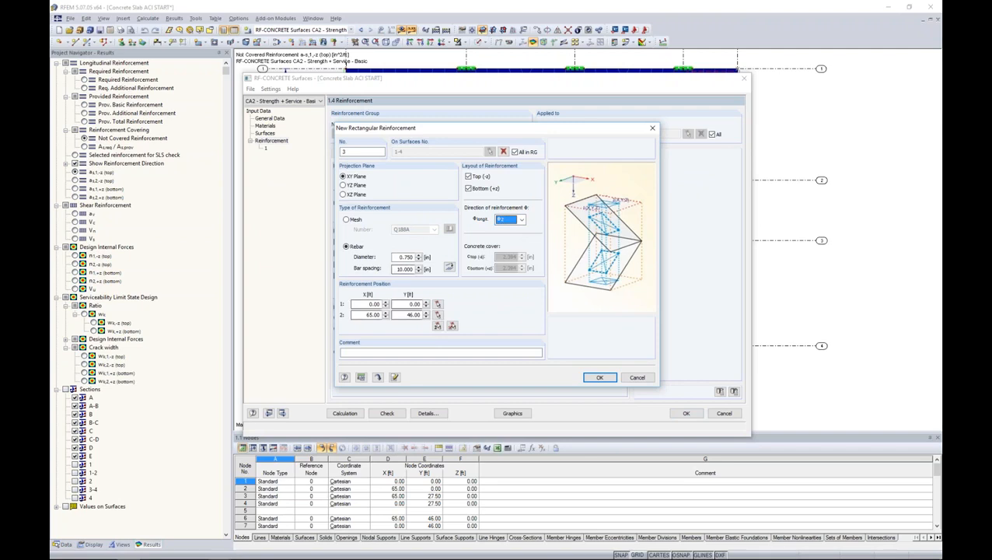
{"action": "left_click", "coordinate": [592, 378]}
Check the rectangular reinforcement table and view the provided additional reinforcement graphically on the slab.
{"action": "left_click", "coordinate": [495, 254]}
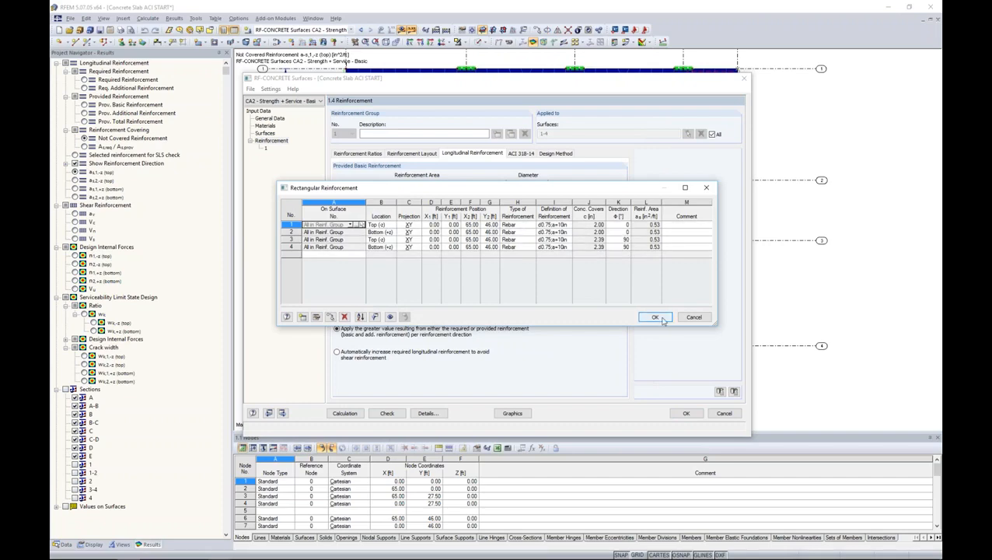
{"action": "left_click", "coordinate": [391, 316]}
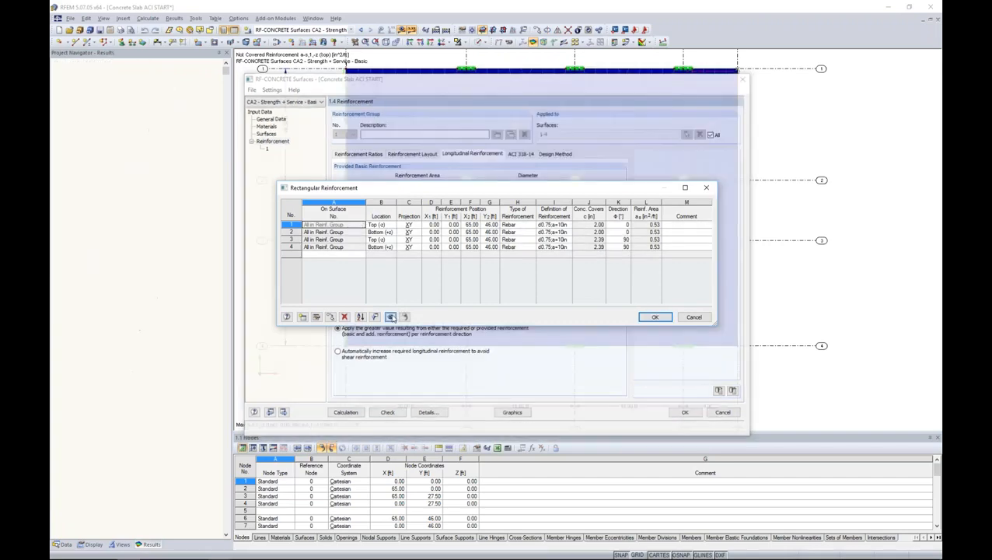
{"action": "left_click_drag", "start_coordinate": [496, 188], "coordinate": [491, 336]}
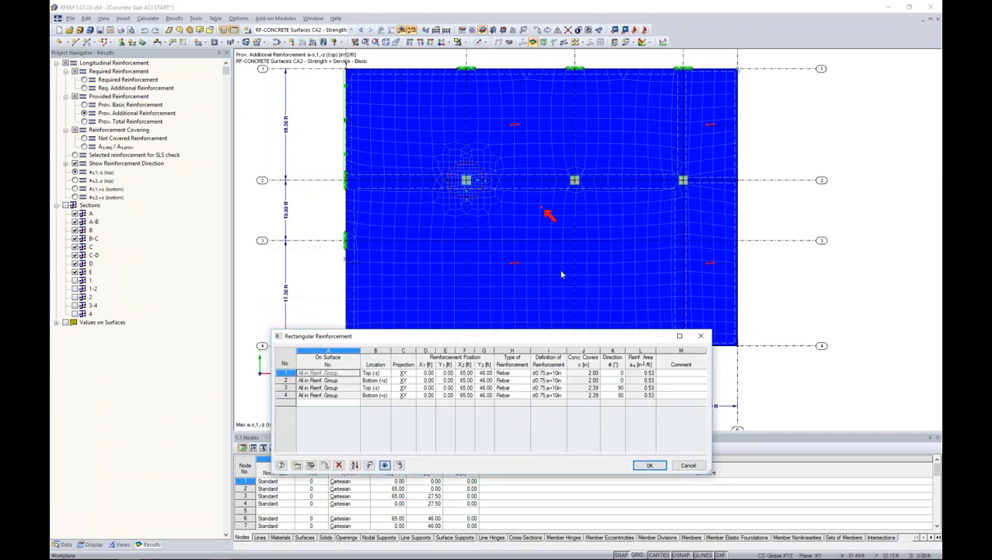
{"action": "left_click", "coordinate": [613, 42]}
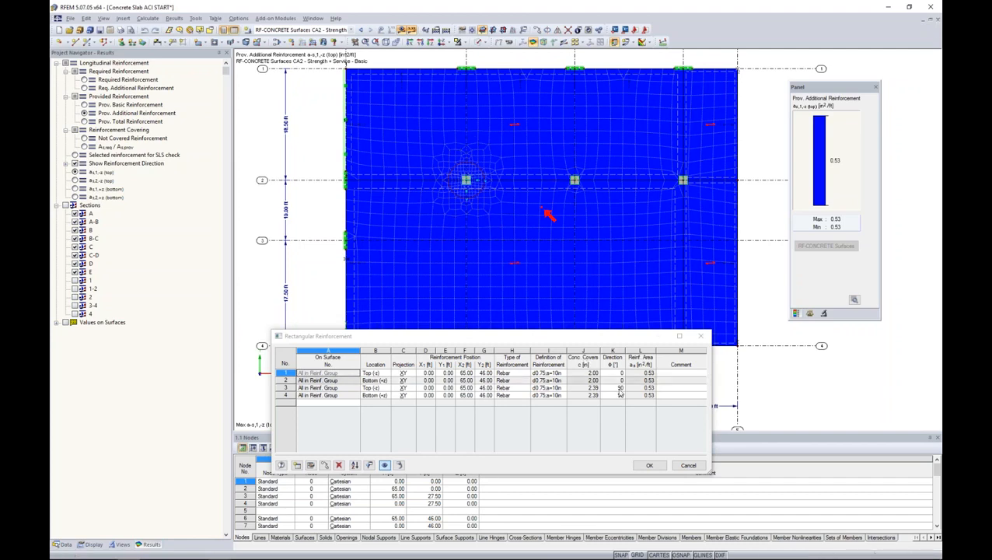
{"action": "left_click", "coordinate": [647, 466]}
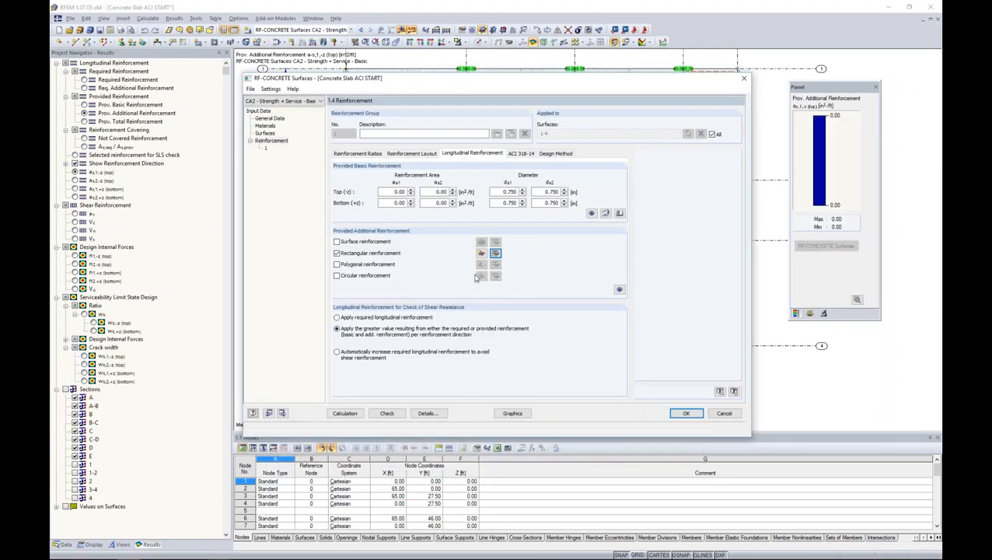
Start another top and bottom rectangular reinforcement in direction φ1 with rebar of 1 in diameter and 8 in spacing.
{"action": "left_click", "coordinate": [481, 254]}
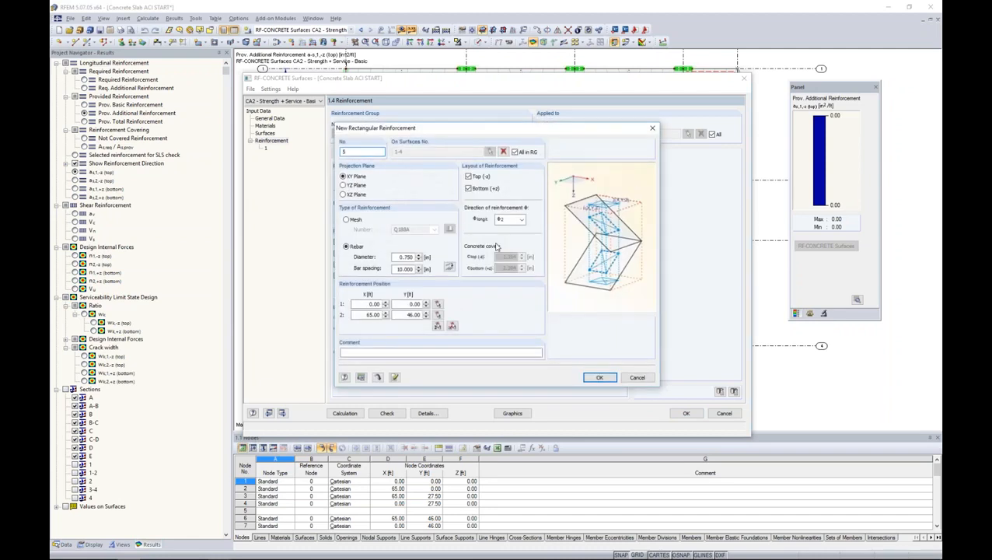
{"action": "left_click", "coordinate": [509, 219]}
{"action": "left_click", "coordinate": [504, 232]}
{"action": "left_click", "coordinate": [399, 257]}
{"action": "left_click_drag", "start_coordinate": [399, 257], "coordinate": [439, 259]}
{"action": "type", "text": "1"}
{"action": "key", "text": "Tab"}
{"action": "type", "text": "8"}
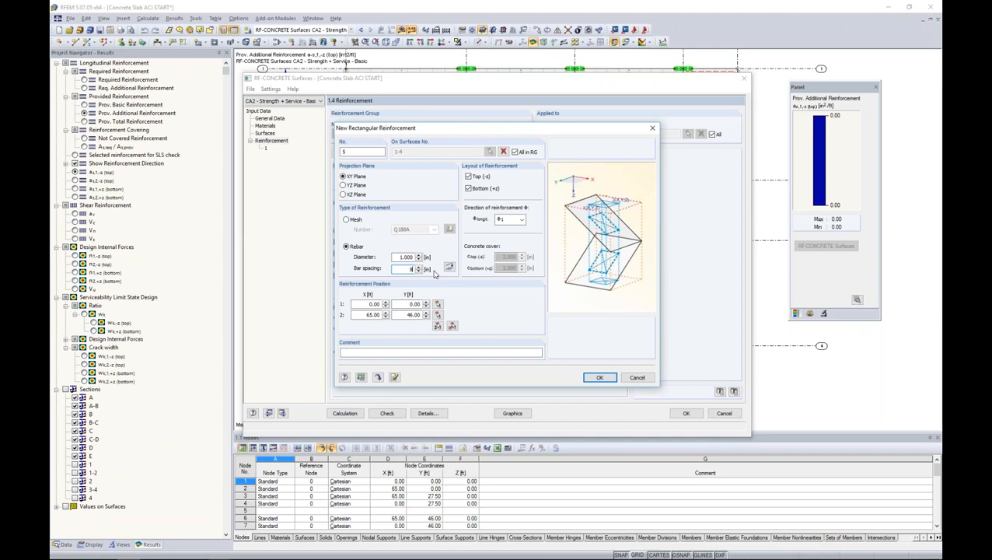
Place the rectangular reinforcement centred on the column at grid B-2, from (12, 36) to (28, 19) ft, and check its table entries.
{"action": "left_click", "coordinate": [452, 326]}
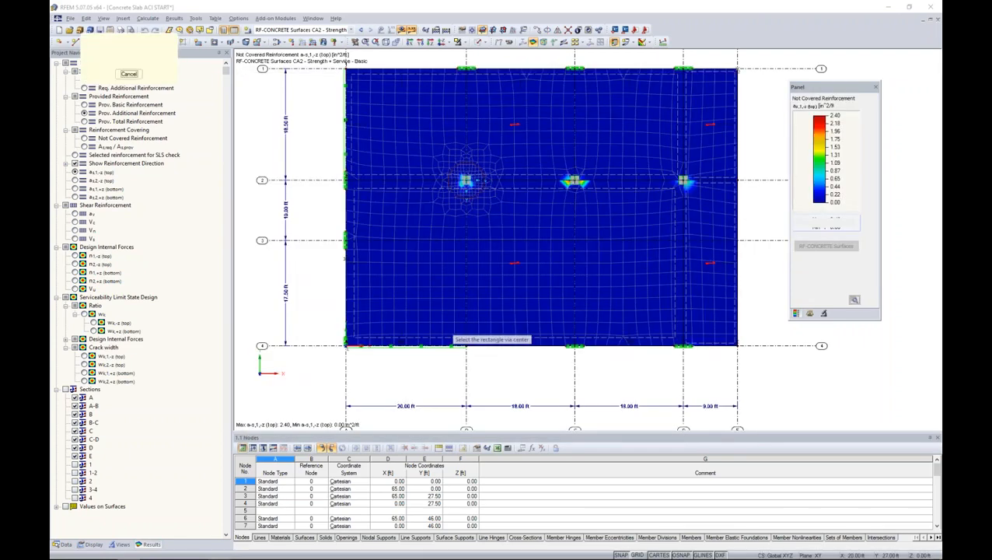
{"action": "left_click", "coordinate": [465, 180]}
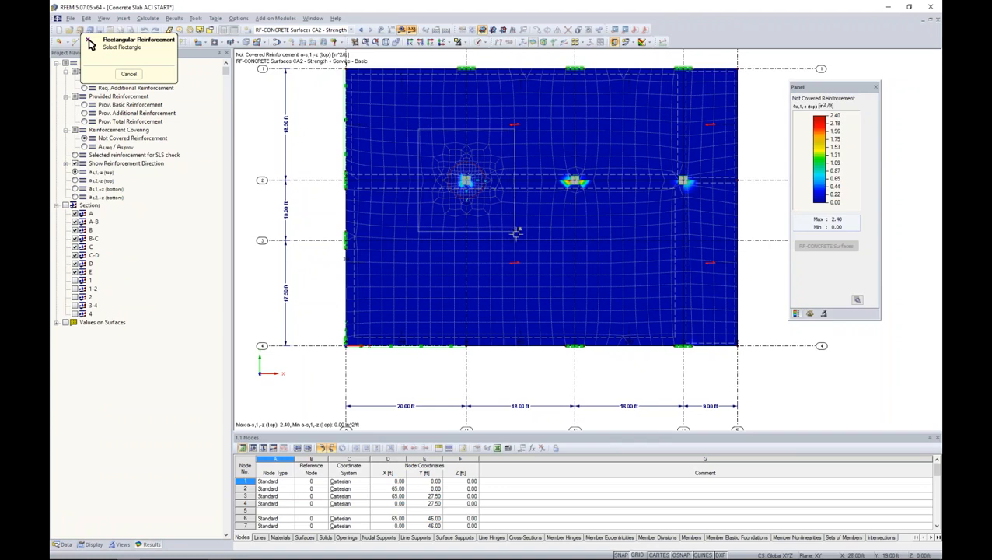
{"action": "left_click", "coordinate": [516, 232]}
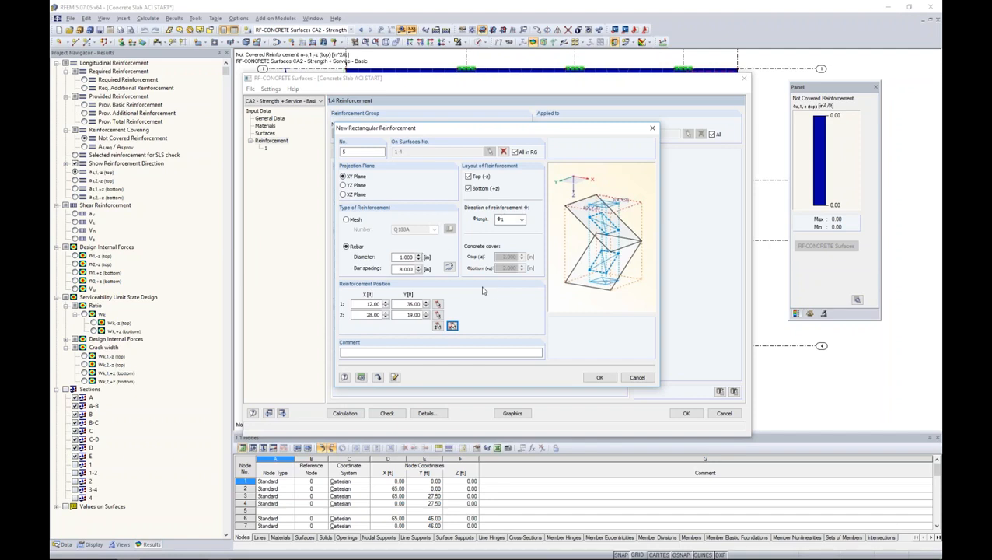
{"action": "left_click", "coordinate": [599, 377]}
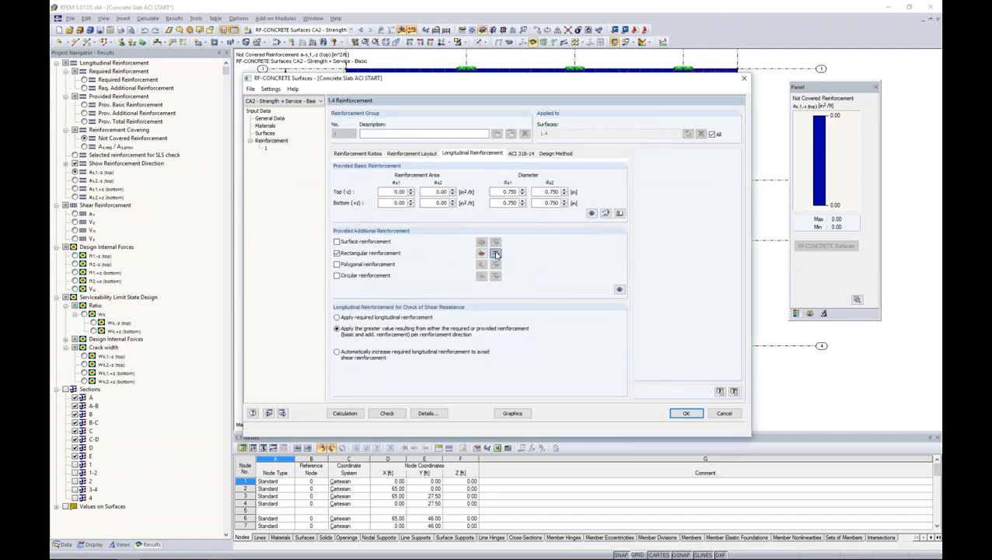
{"action": "left_click", "coordinate": [496, 253]}
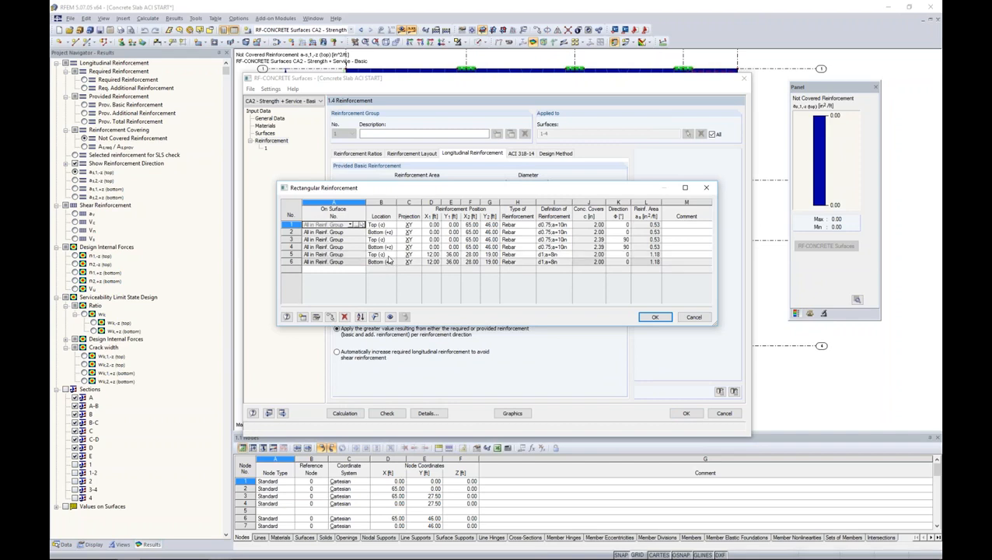
{"action": "left_click", "coordinate": [654, 316]}
Add a matching top and bottom rectangular reinforcement around the same column in direction φ2, with 1 in bars at 8 in spacing.
{"action": "left_click", "coordinate": [482, 253]}
{"action": "left_click", "coordinate": [514, 219]}
{"action": "left_click", "coordinate": [509, 243]}
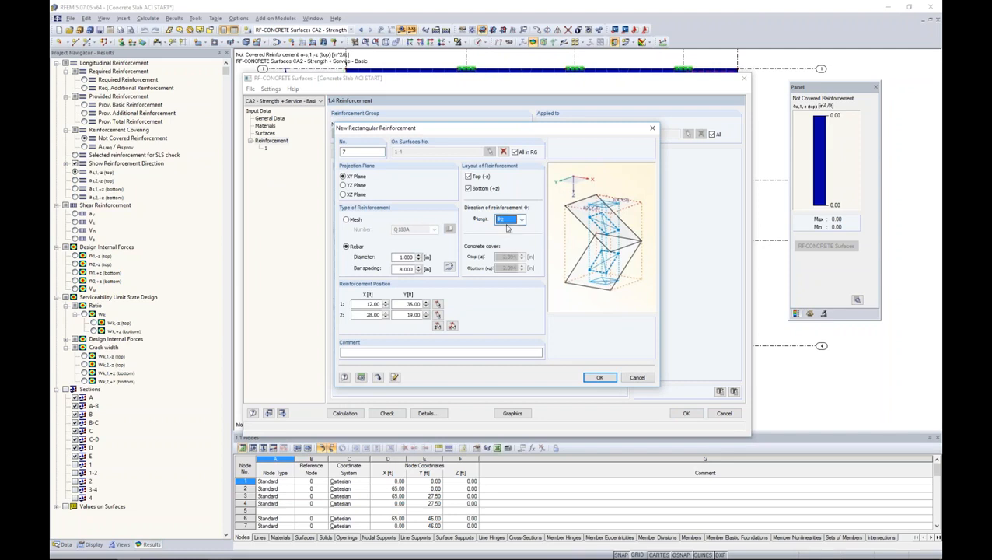
{"action": "left_click", "coordinate": [593, 376]}
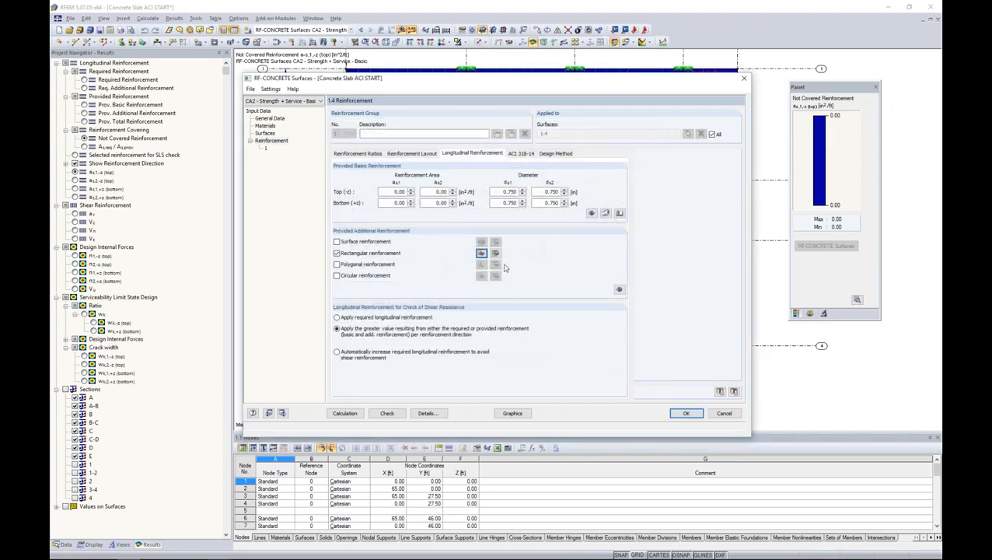
Examine the provided additional reinforcement around the first column graphically for the top and bottom reinforcement directions.
{"action": "left_click", "coordinate": [481, 253]}
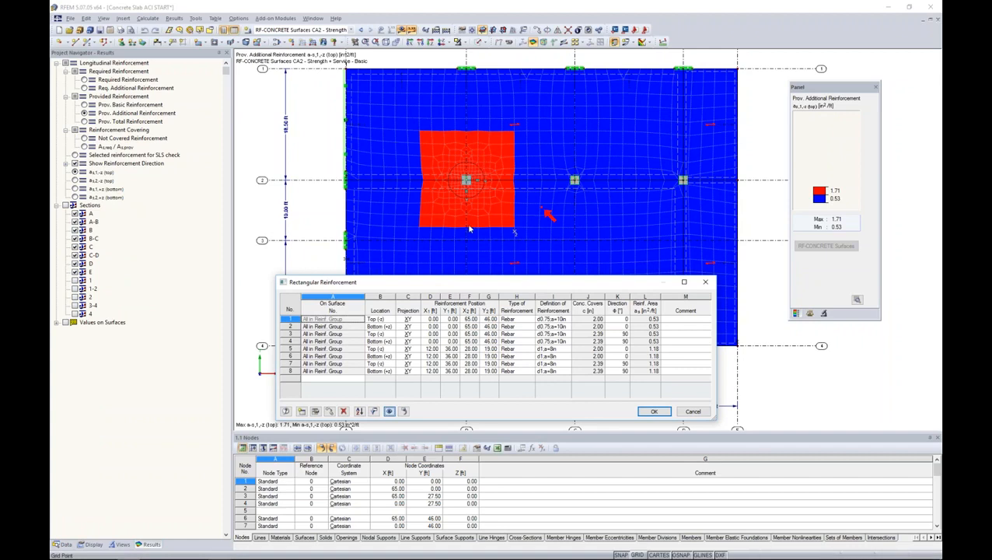
{"action": "left_click_drag", "start_coordinate": [851, 85], "coordinate": [839, 76]}
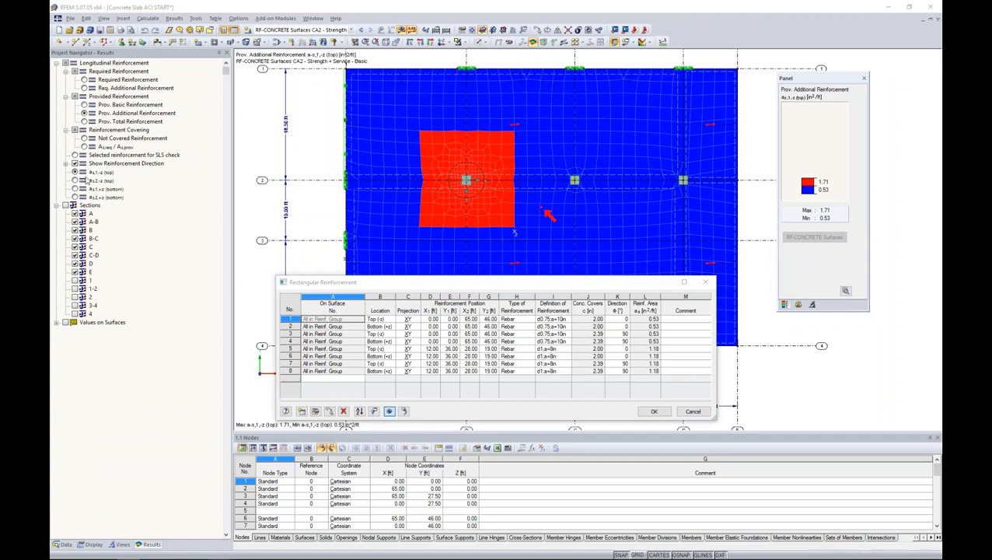
{"action": "left_click", "coordinate": [77, 180]}
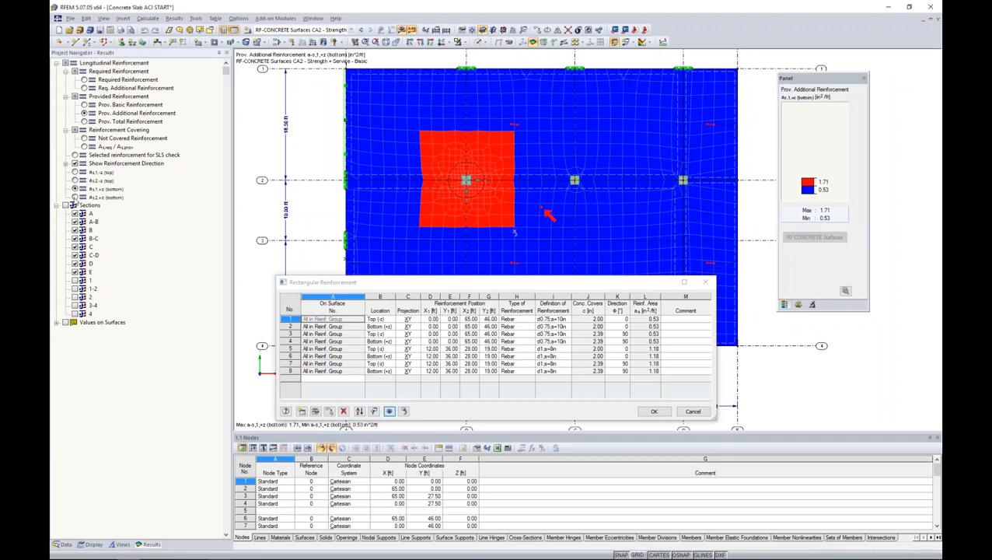
{"action": "key", "text": "Down"}
{"action": "key", "text": "Down"}
{"action": "key", "text": "Down"}
{"action": "key", "text": "Down"}
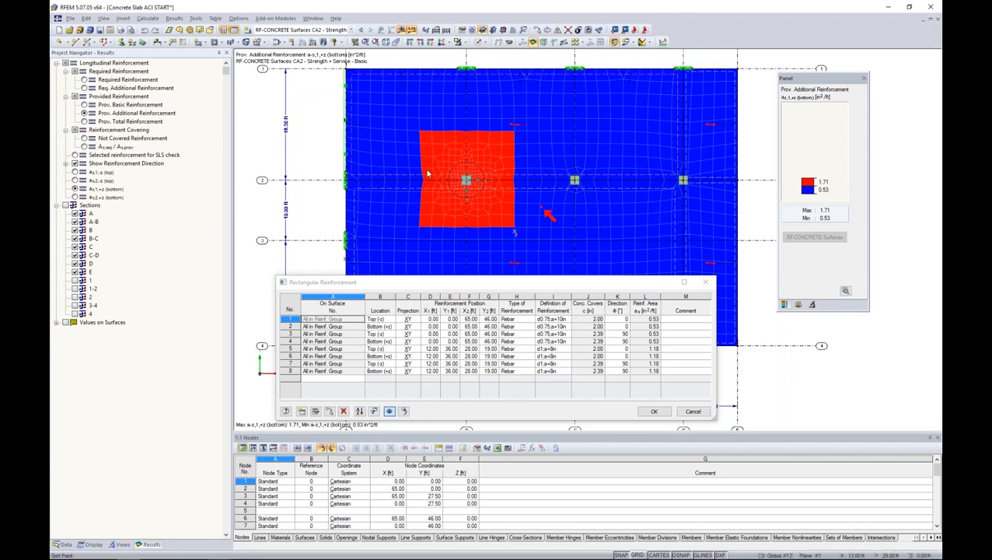
{"action": "scroll", "coordinate": [423, 178], "scroll_direction": "up", "scroll_amount": 5}
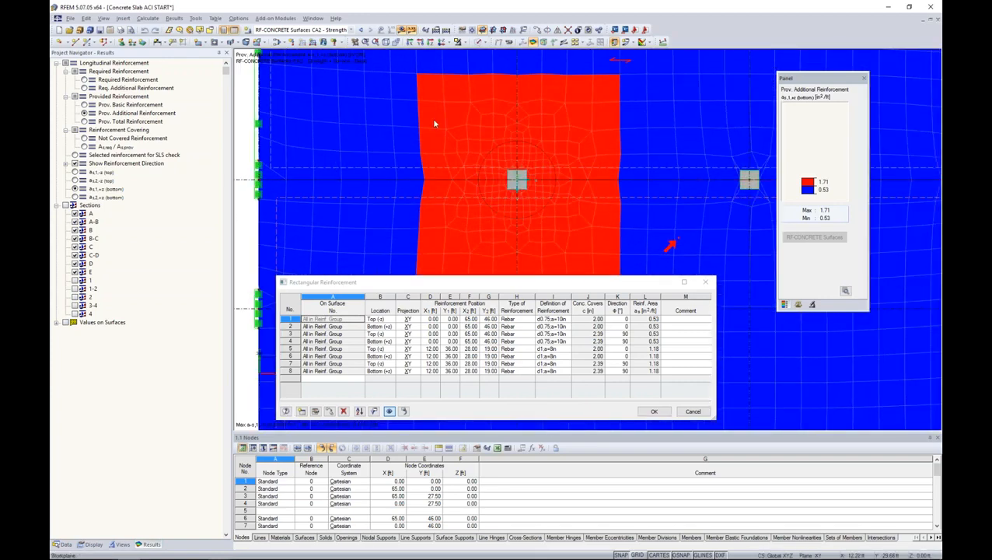
{"action": "scroll", "coordinate": [604, 157], "scroll_direction": "down", "scroll_amount": 5}
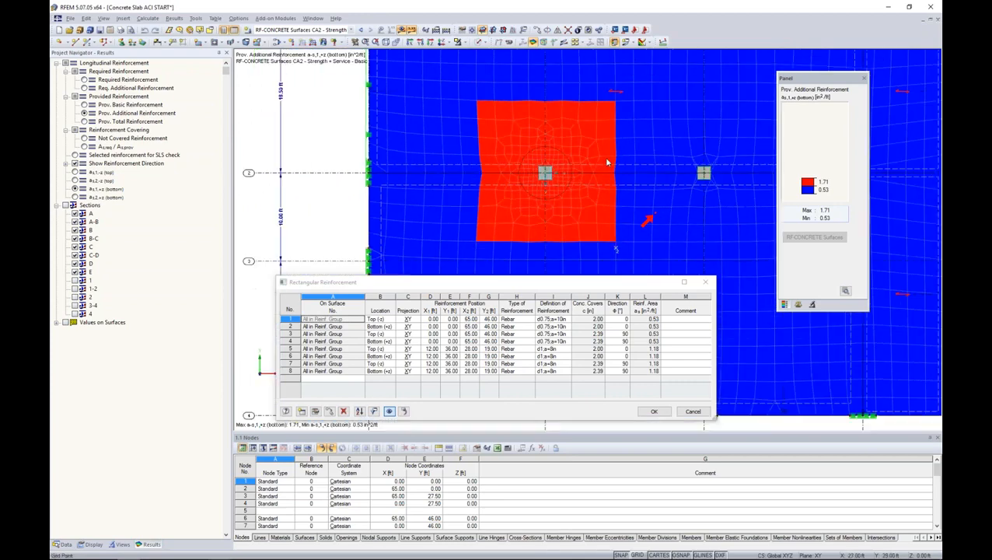
{"action": "middle_click_drag", "start_coordinate": [567, 177], "coordinate": [471, 179]}
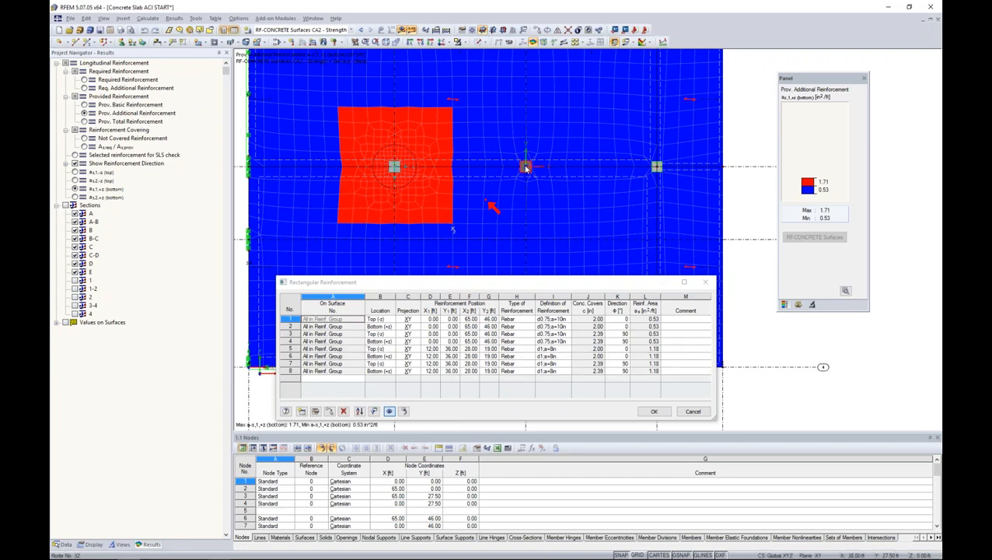
Copy reinforcement entries 5 to 8 once by 18 ft in X, from the first column to the middle column.
{"action": "left_click_drag", "start_coordinate": [288, 348], "coordinate": [287, 372]}
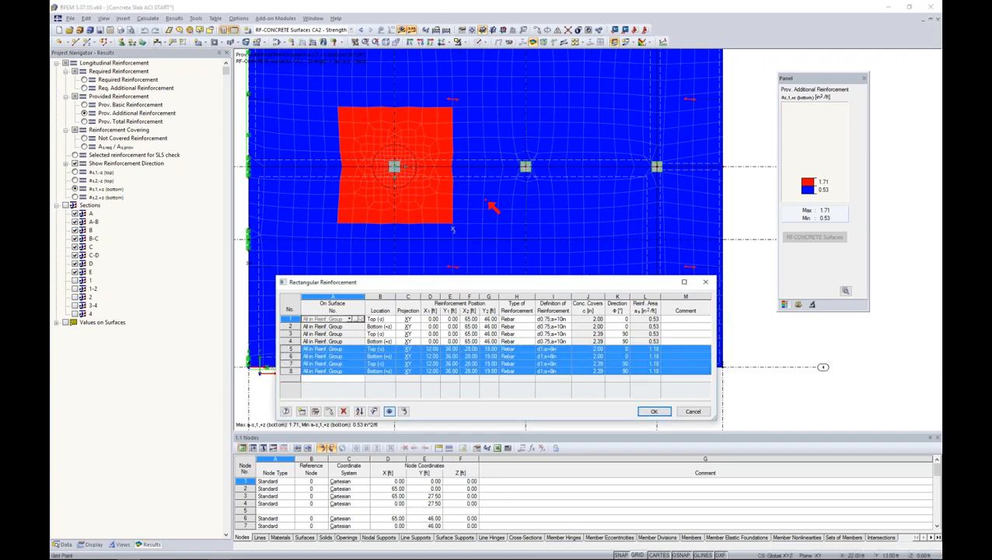
{"action": "left_click", "coordinate": [329, 411]}
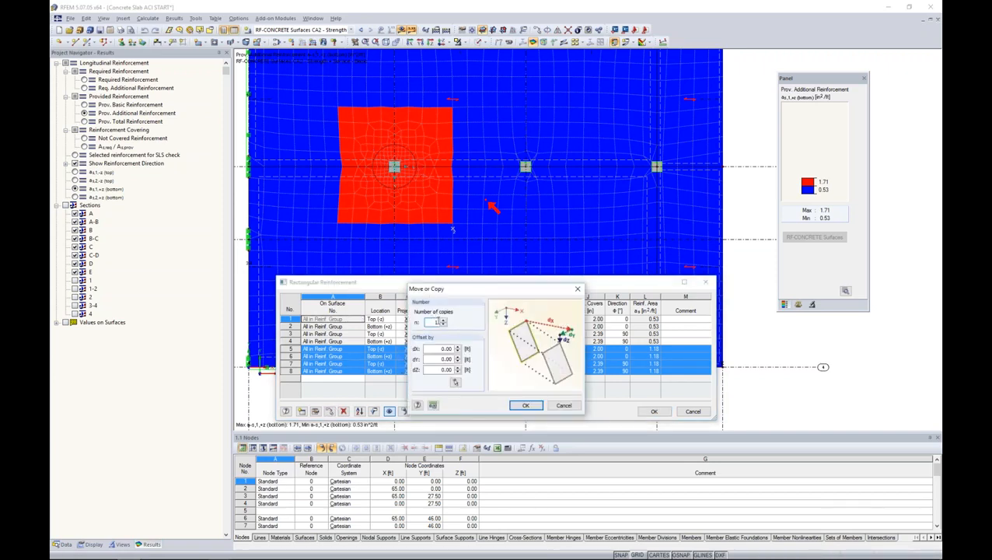
{"action": "left_click", "coordinate": [456, 381]}
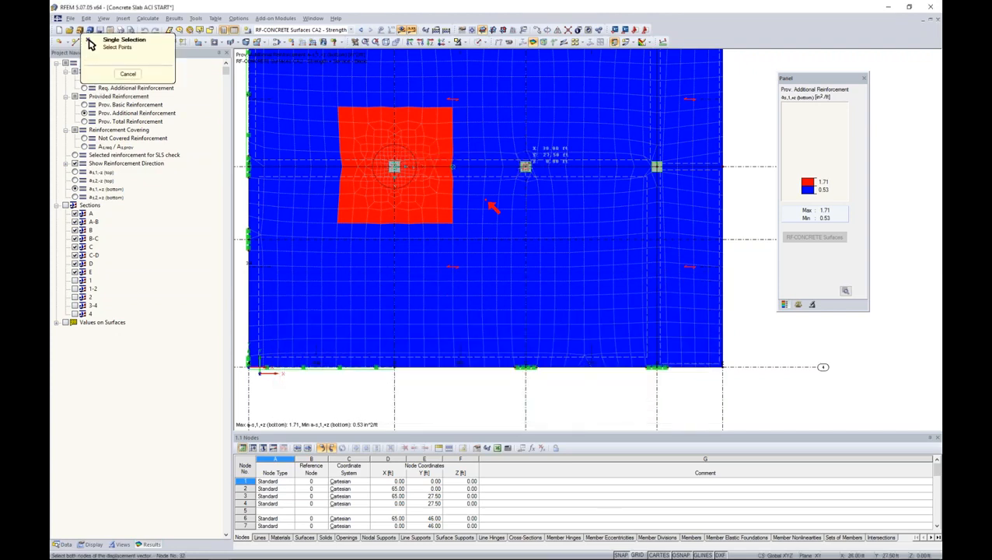
{"action": "left_click", "coordinate": [526, 166]}
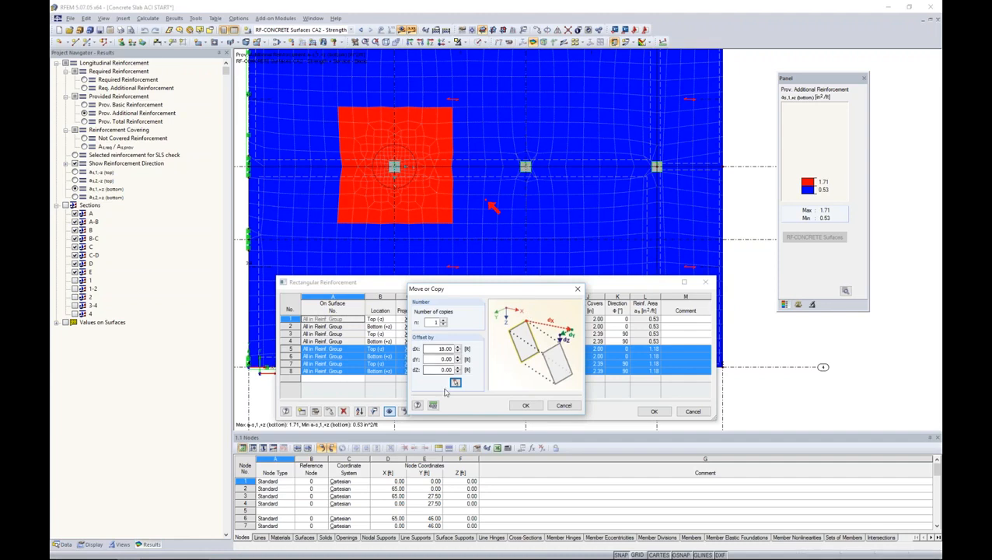
{"action": "left_click", "coordinate": [525, 405]}
{"action": "left_click", "coordinate": [517, 349]}
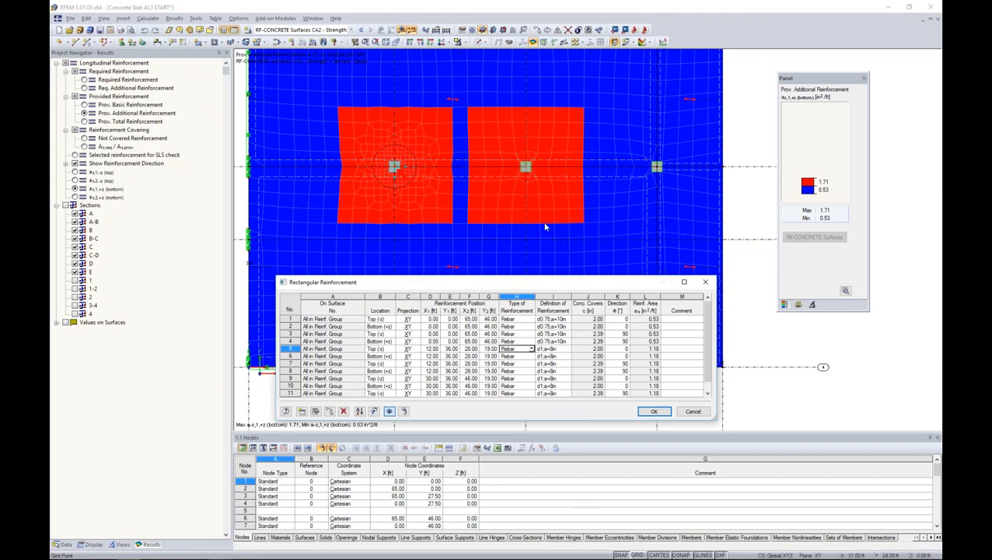
Copy reinforcement entries 9 to 12 once from the middle column to the third column, offset 18 ft in X.
{"action": "scroll", "coordinate": [575, 367], "scroll_direction": "down", "scroll_amount": 2}
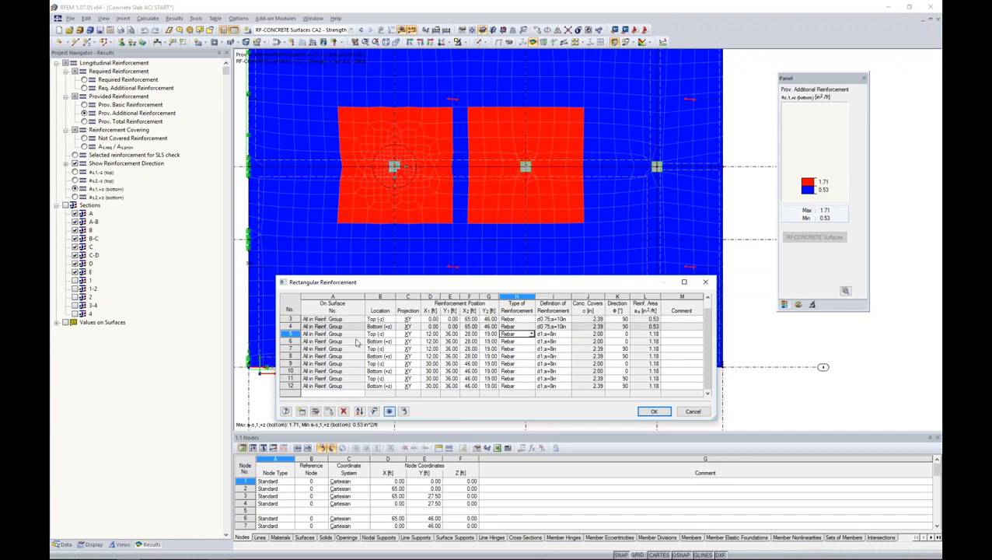
{"action": "left_click_drag", "start_coordinate": [291, 363], "coordinate": [294, 386]}
{"action": "left_click", "coordinate": [316, 411]}
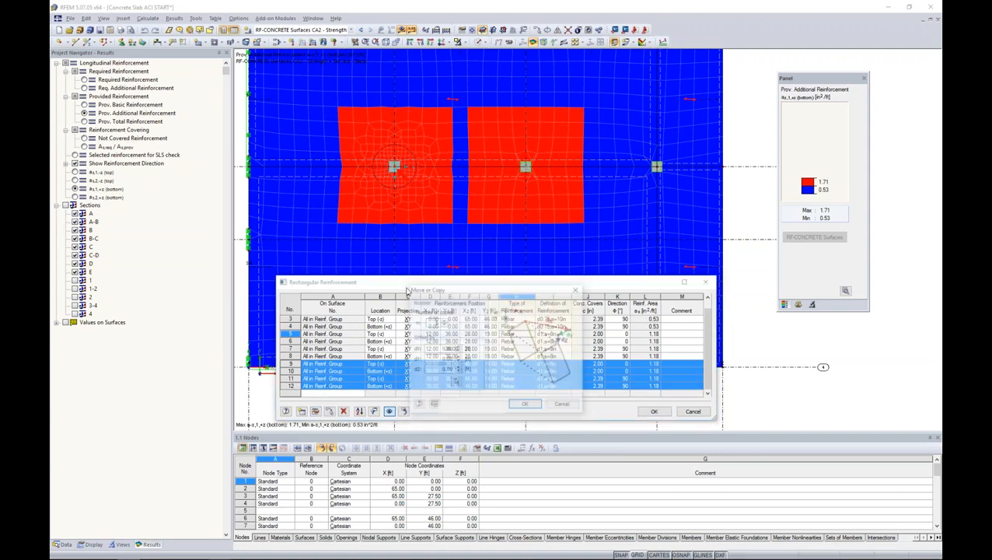
{"action": "left_click", "coordinate": [457, 383]}
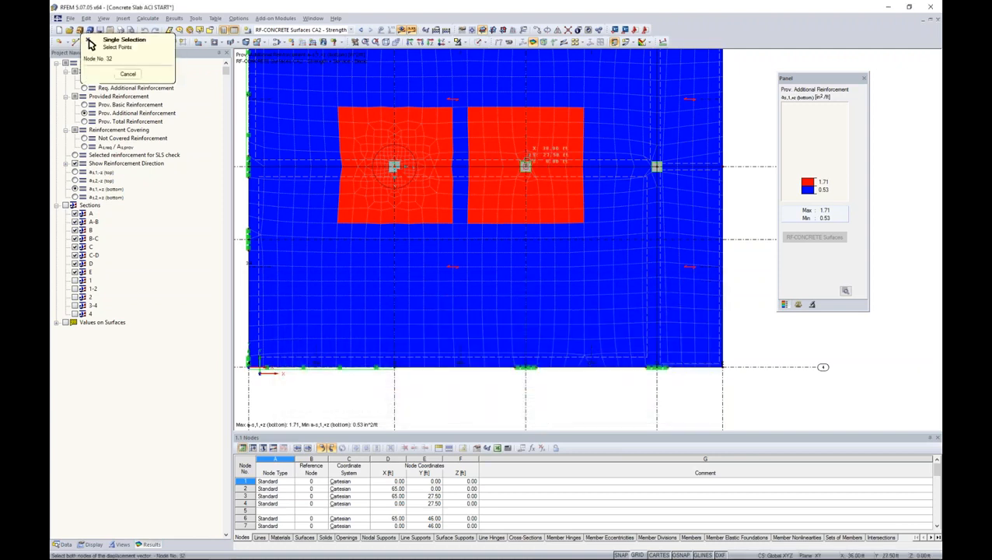
{"action": "left_click", "coordinate": [656, 167]}
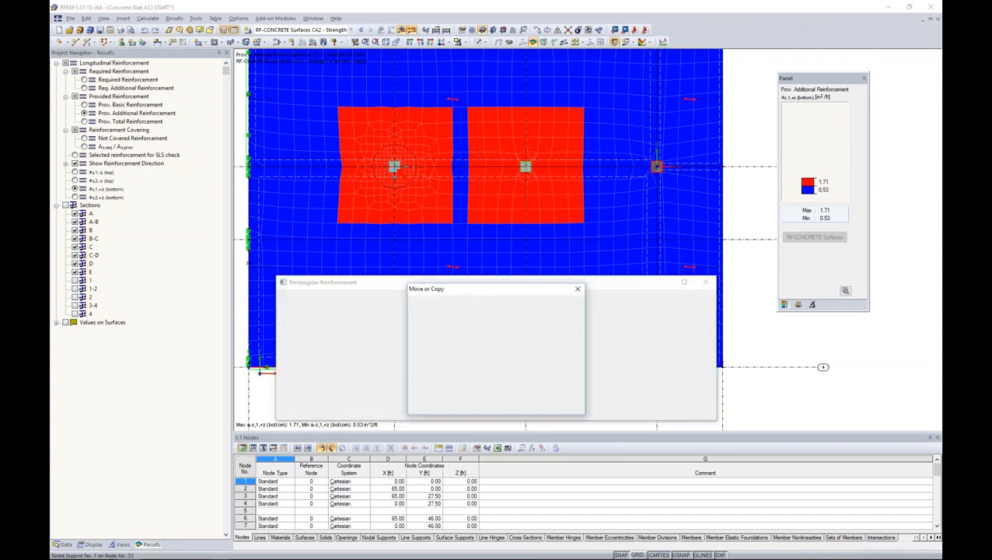
{"action": "left_click", "coordinate": [516, 403]}
{"action": "left_click", "coordinate": [490, 348]}
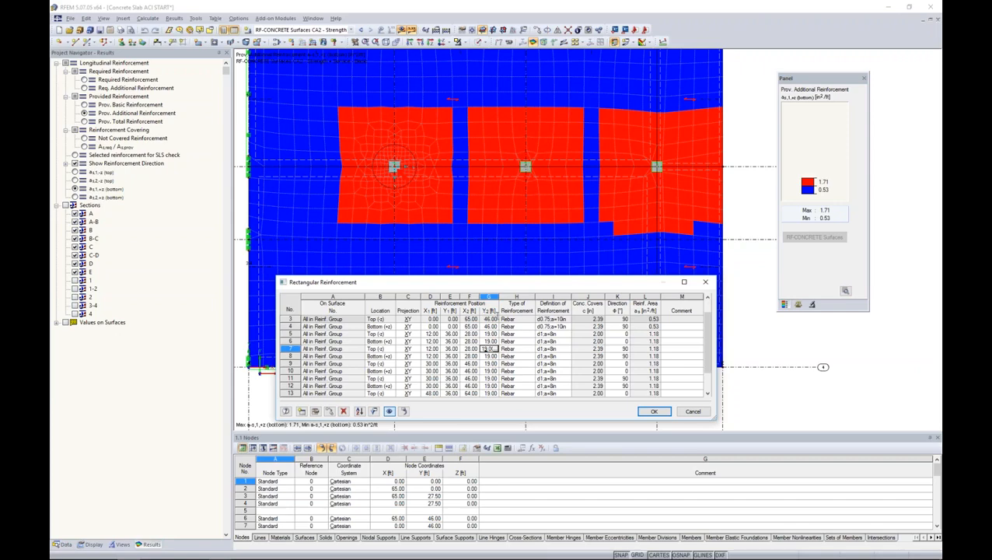
Accept the rectangular reinforcement table and close the RF-CONCRETE Surfaces module, keeping the entries.
{"action": "left_click_drag", "start_coordinate": [614, 285], "coordinate": [735, 152]}
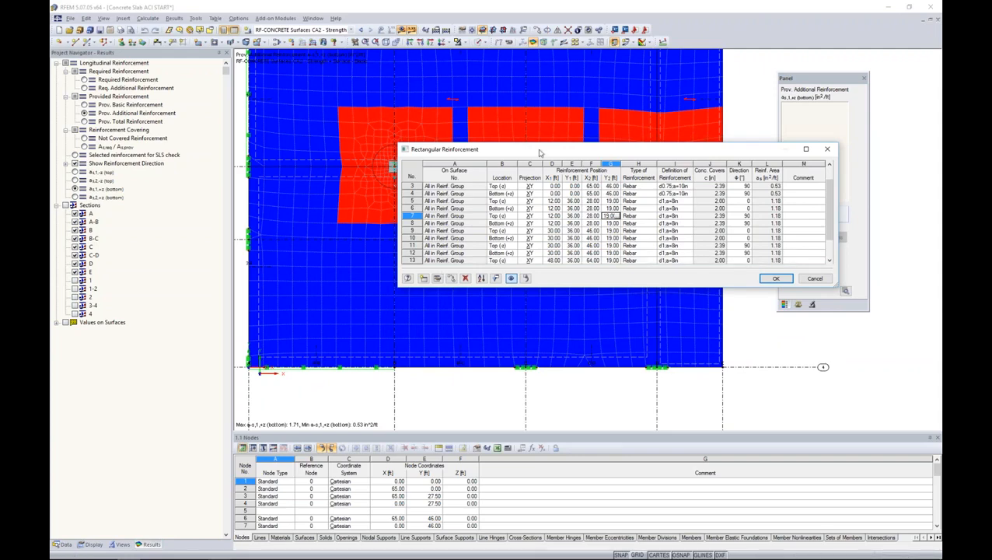
{"action": "left_click_drag", "start_coordinate": [540, 152], "coordinate": [415, 177]}
{"action": "left_click", "coordinate": [640, 300]}
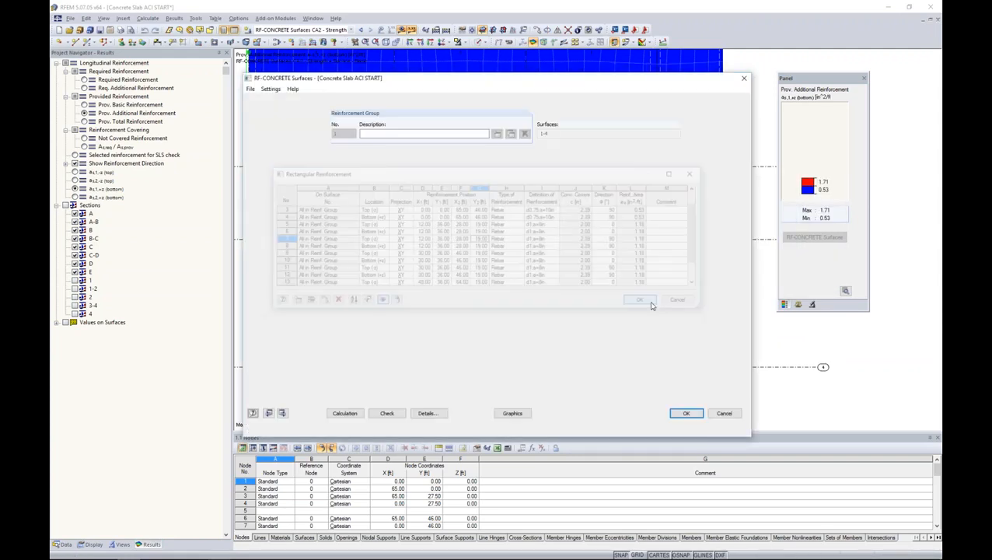
{"action": "left_click", "coordinate": [685, 413]}
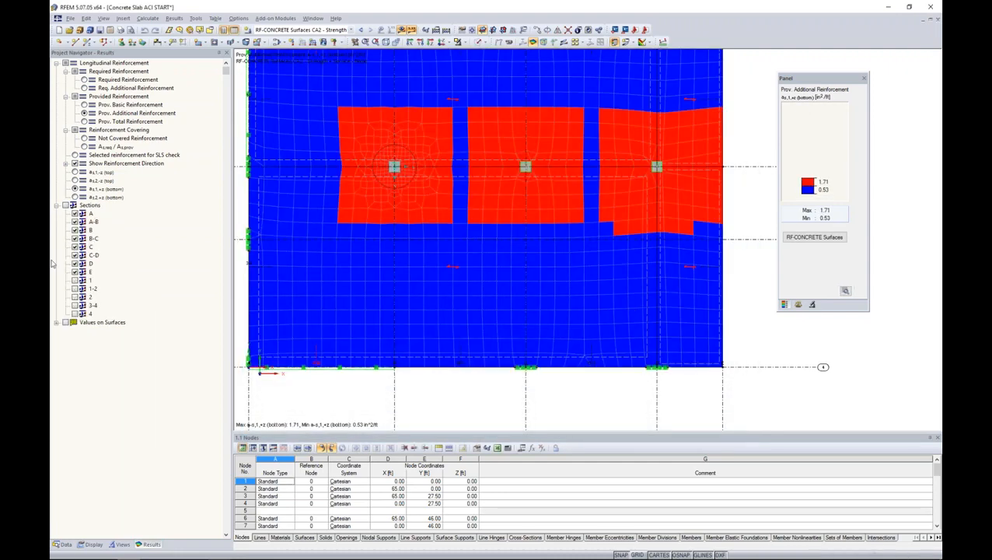
Switch to the open model Concrete Slab ACI - REGIONS2 and expand its data tree.
{"action": "left_click", "coordinate": [62, 544]}
{"action": "scroll", "coordinate": [56, 78], "scroll_direction": "up", "scroll_amount": 3}
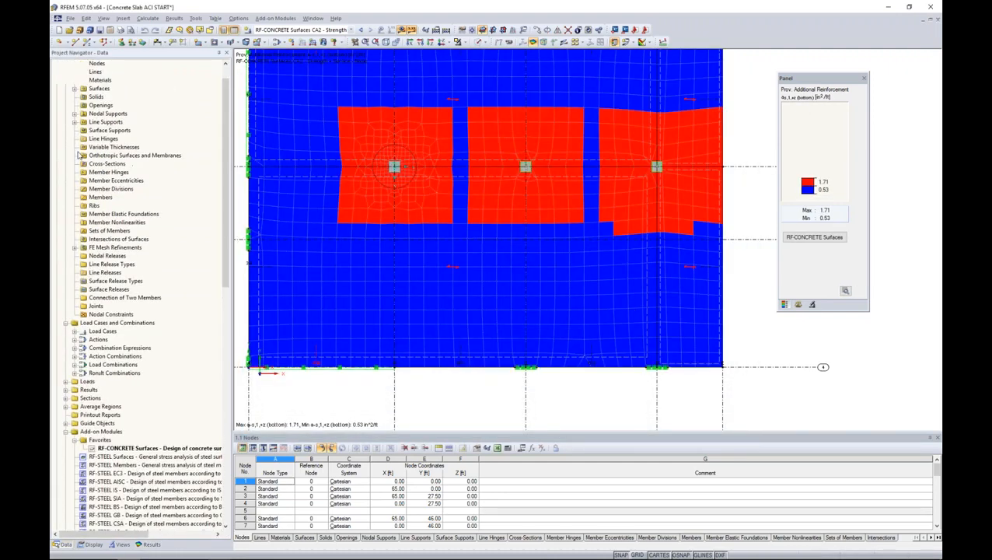
{"action": "double_click", "coordinate": [74, 72]}
{"action": "double_click", "coordinate": [81, 81]}
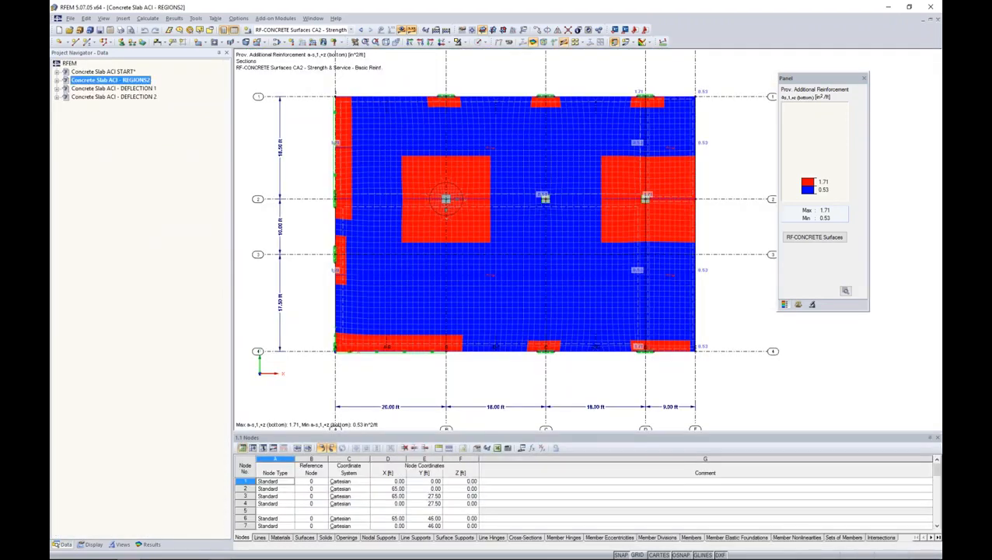
{"action": "left_click", "coordinate": [58, 80]}
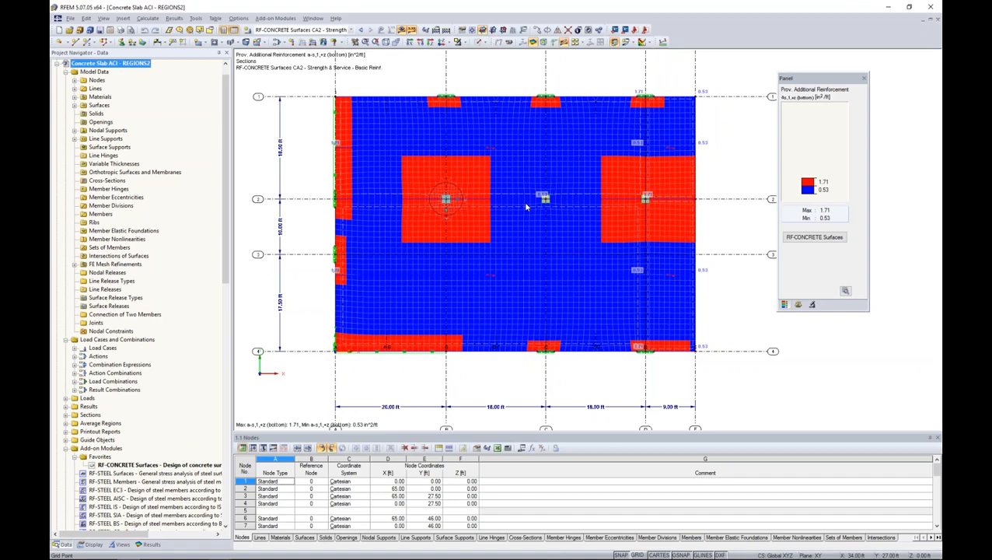
Review the full list of rectangular reinforcement entries under the longitudinal reinforcement of case CA2 in the REGIONS2 model.
{"action": "left_click", "coordinate": [814, 236]}
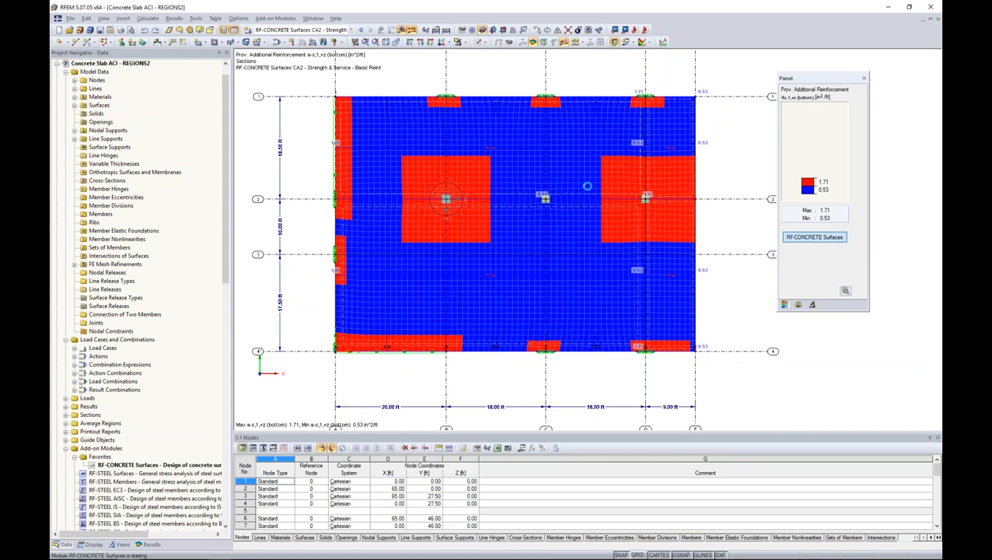
{"action": "left_click", "coordinate": [271, 167]}
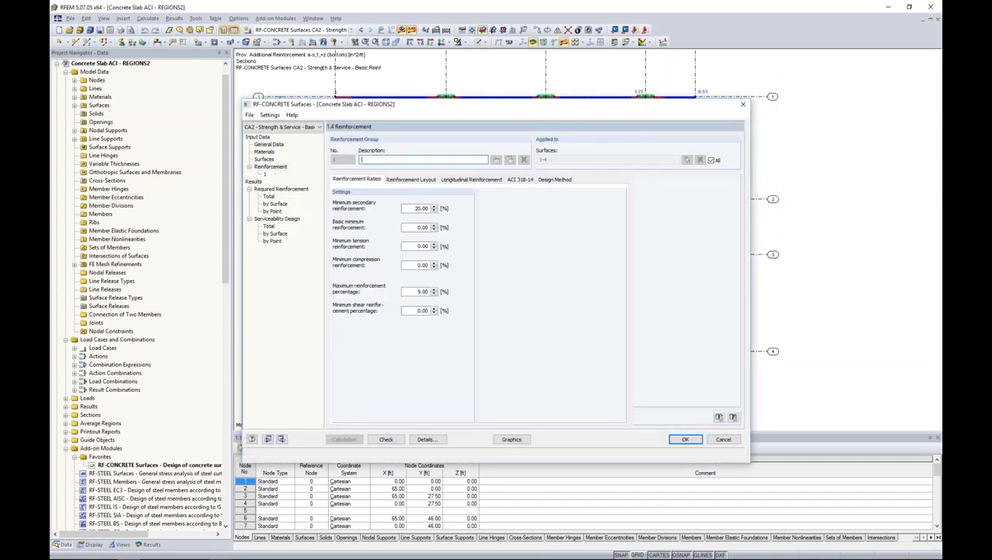
{"action": "left_click", "coordinate": [460, 180]}
{"action": "left_click", "coordinate": [494, 281]}
{"action": "left_click_drag", "start_coordinate": [704, 242], "coordinate": [704, 271]}
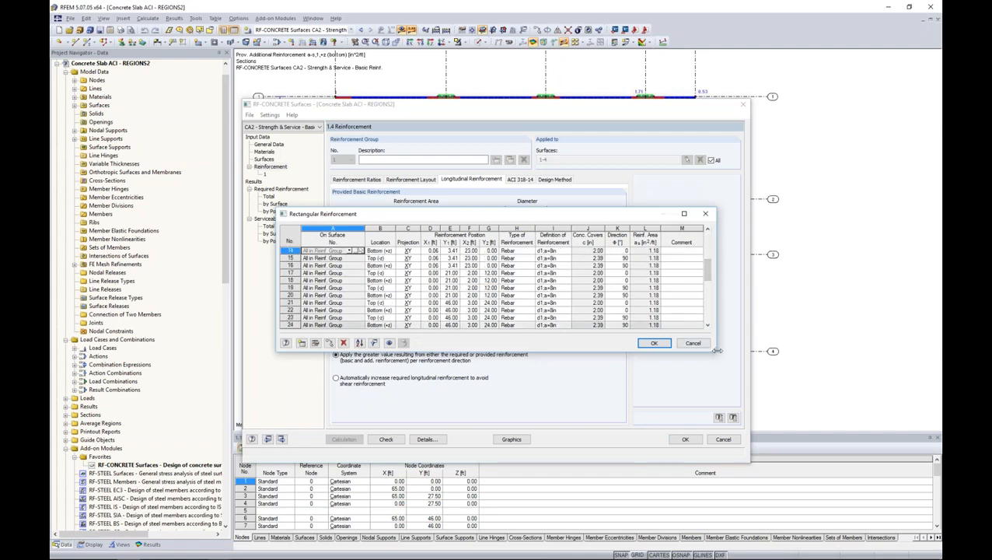
{"action": "left_click_drag", "start_coordinate": [706, 268], "coordinate": [705, 309]}
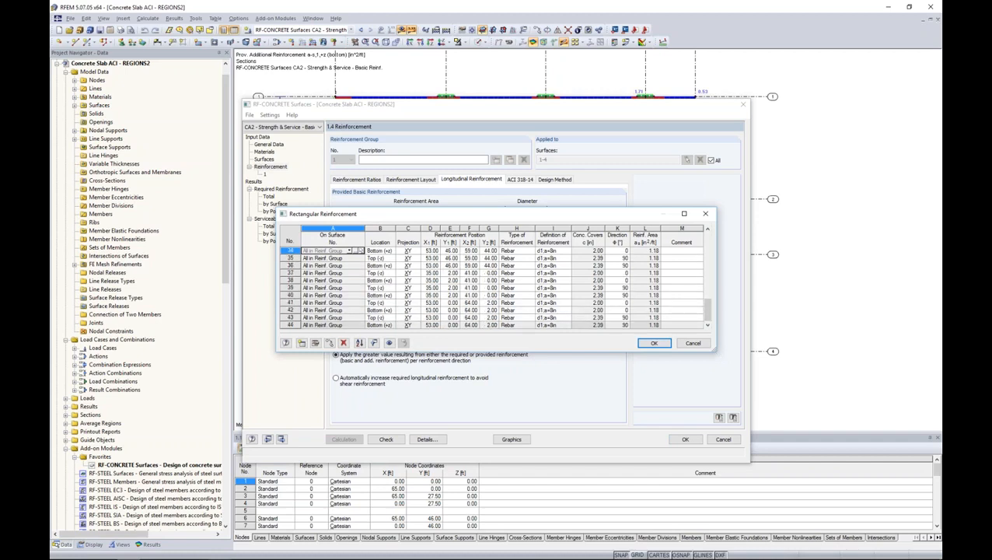
{"action": "left_click", "coordinate": [650, 344]}
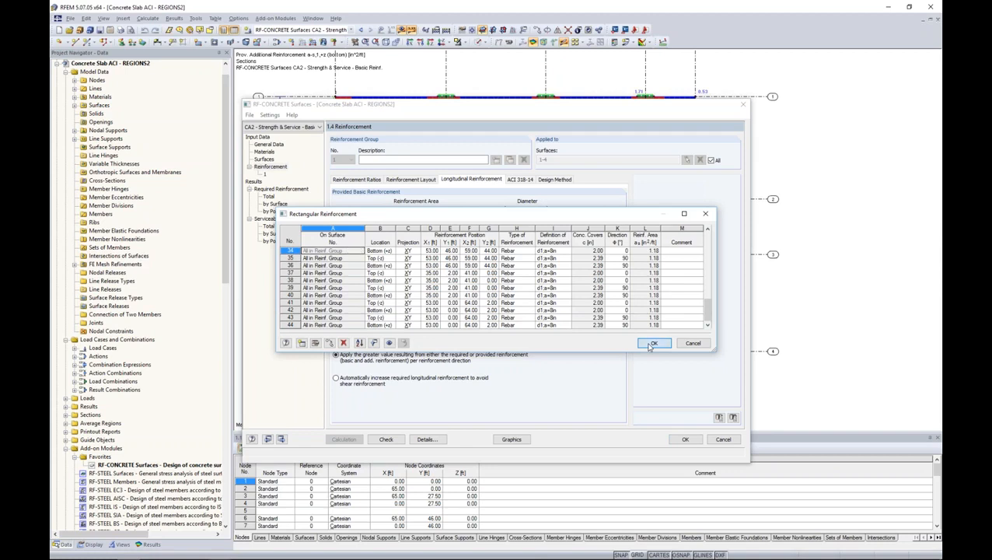
Accept the rectangular reinforcement table and review the total required reinforcement, the serviceability design totals and their error messages for CA2.
{"action": "left_click", "coordinate": [649, 345]}
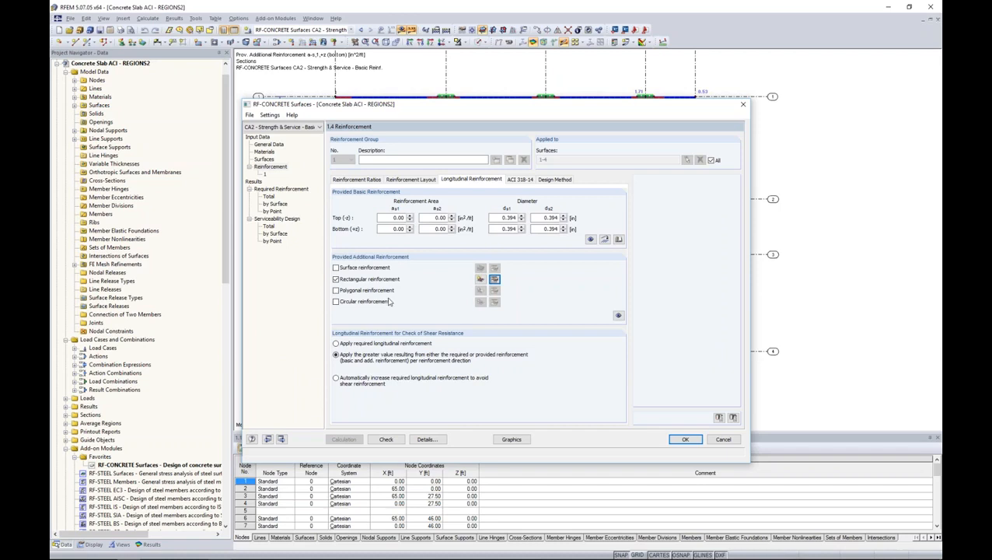
{"action": "left_click", "coordinate": [268, 196]}
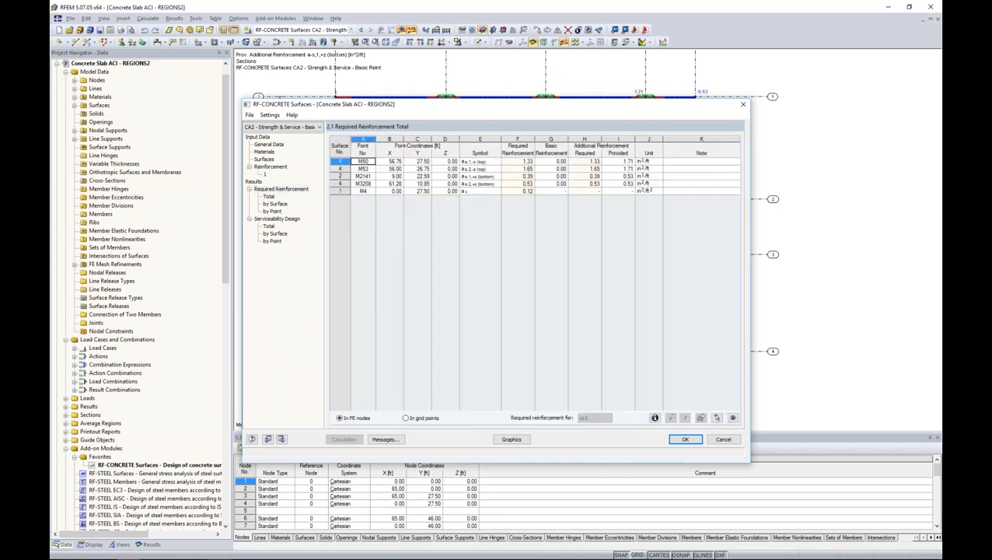
{"action": "left_click", "coordinate": [269, 225]}
{"action": "left_click", "coordinate": [275, 220]}
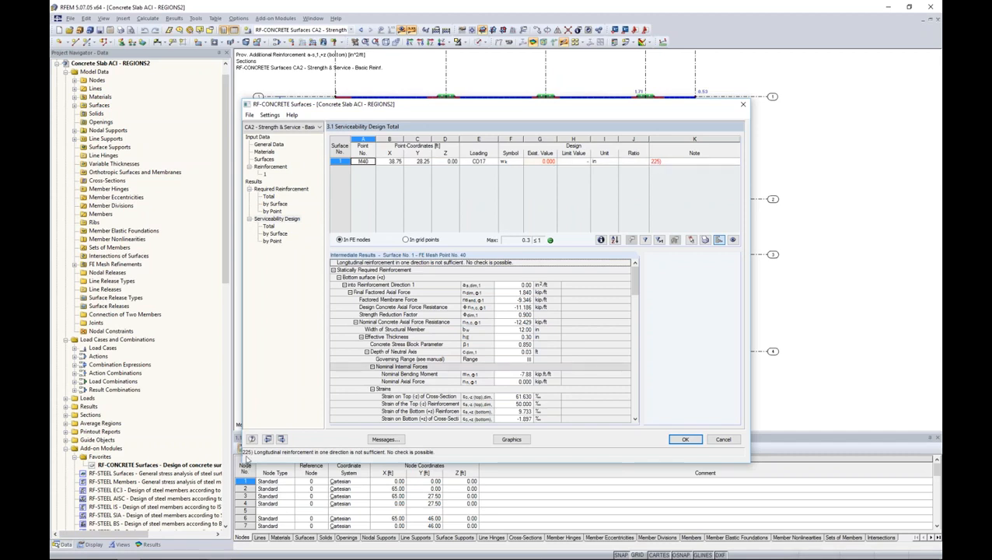
{"action": "left_click", "coordinate": [385, 439]}
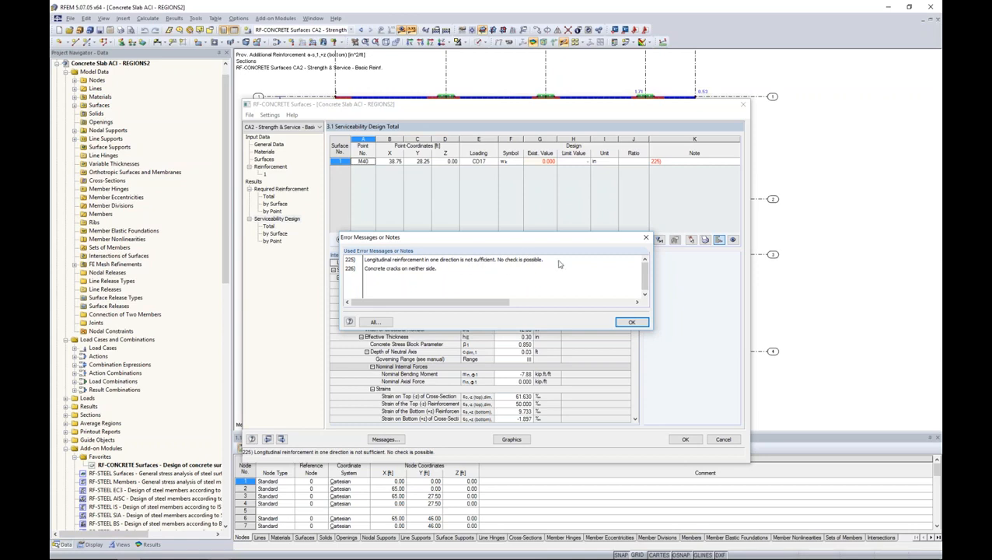
{"action": "left_click", "coordinate": [632, 322]}
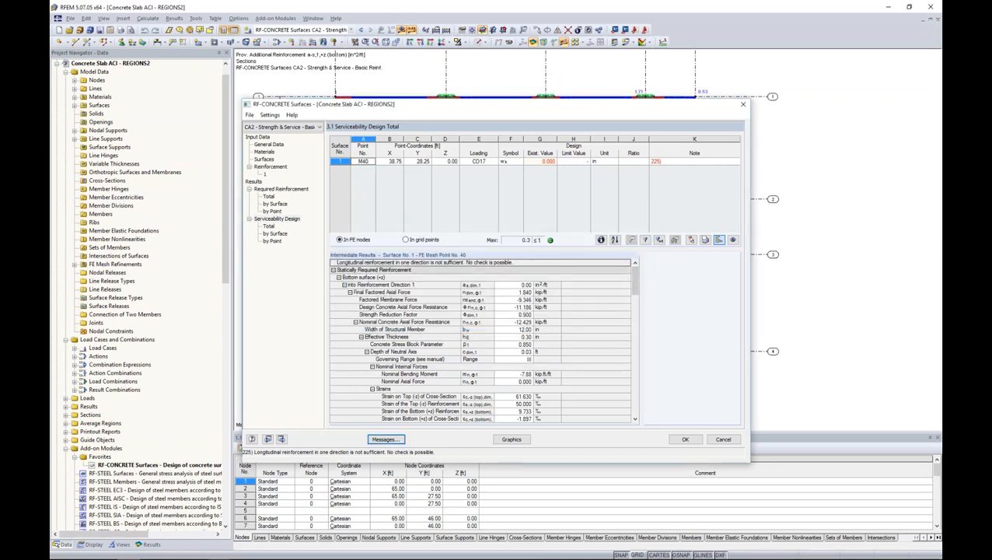
Display the required reinforcement graphically on the slab with smooth color transition, for the bottom and top layers in direction 1.
{"action": "left_click", "coordinate": [512, 438]}
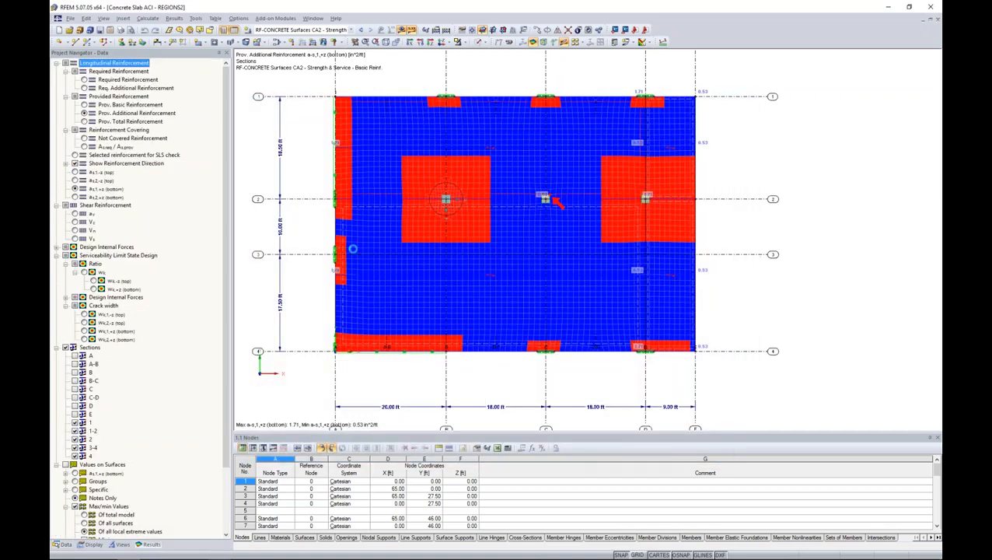
{"action": "left_click", "coordinate": [91, 80]}
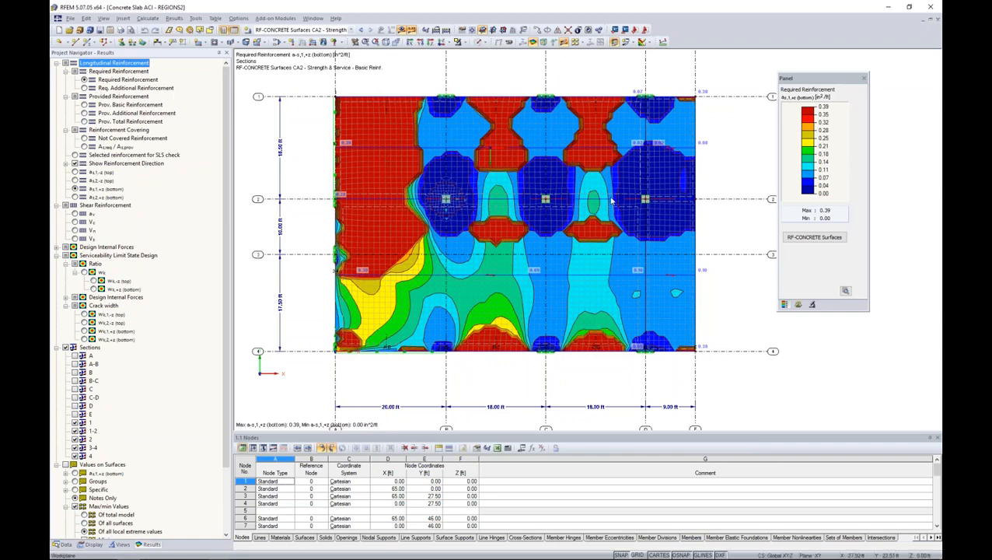
{"action": "left_click", "coordinate": [845, 291]}
{"action": "left_click", "coordinate": [785, 399]}
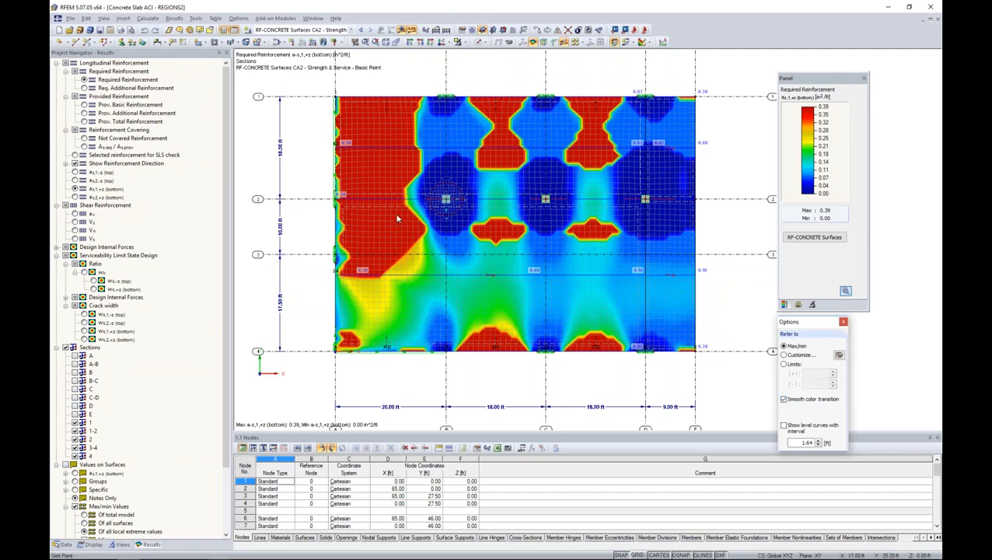
{"action": "left_click", "coordinate": [74, 172]}
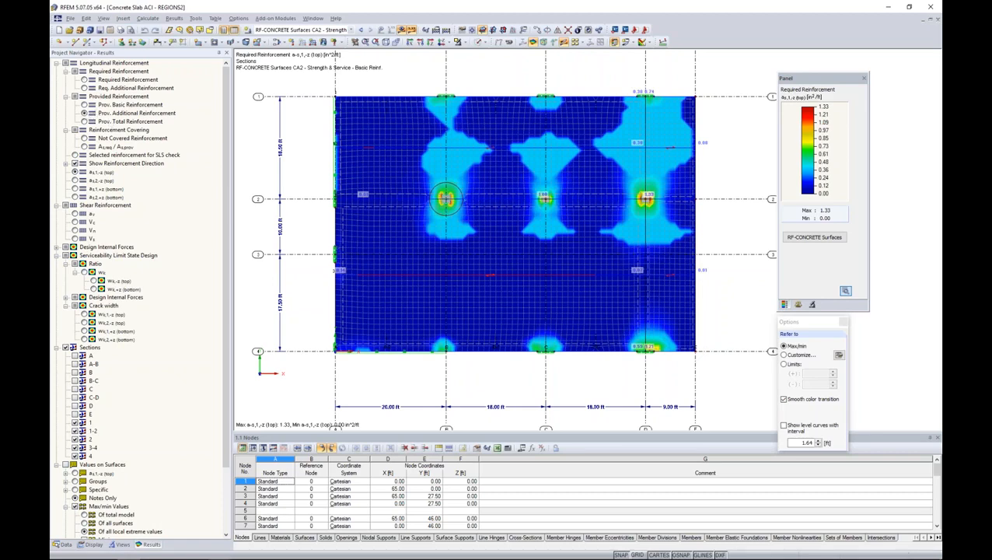
Examine the provided additional and not covered reinforcement around the middle column for the top and bottom layers.
{"action": "left_click", "coordinate": [84, 113]}
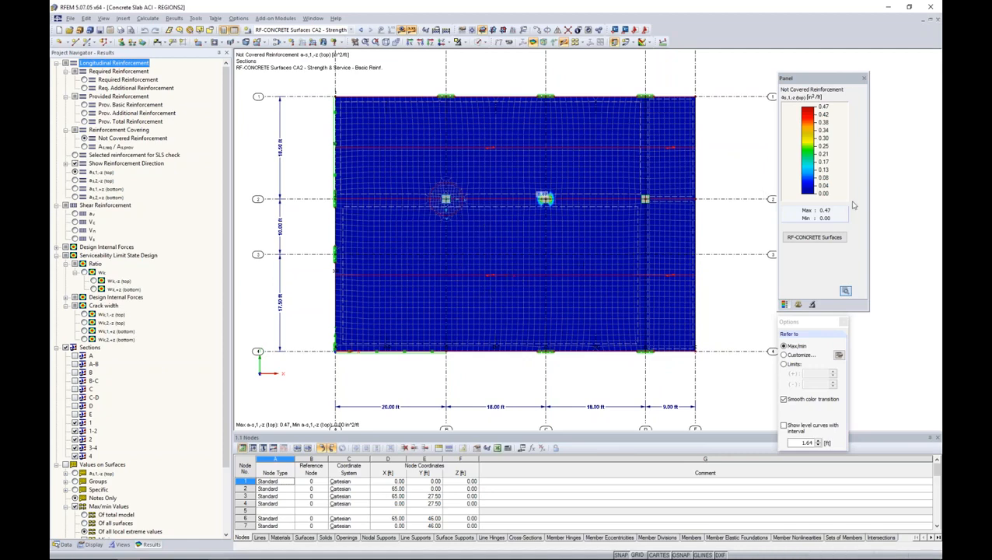
{"action": "scroll", "coordinate": [554, 208], "scroll_direction": "up", "scroll_amount": 8}
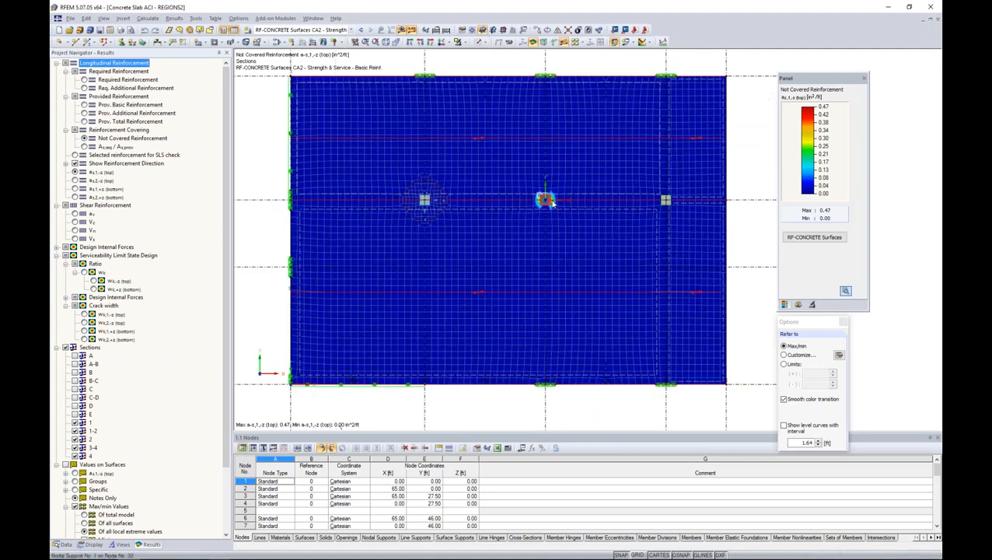
{"action": "scroll", "coordinate": [553, 209], "scroll_direction": "up", "scroll_amount": 1}
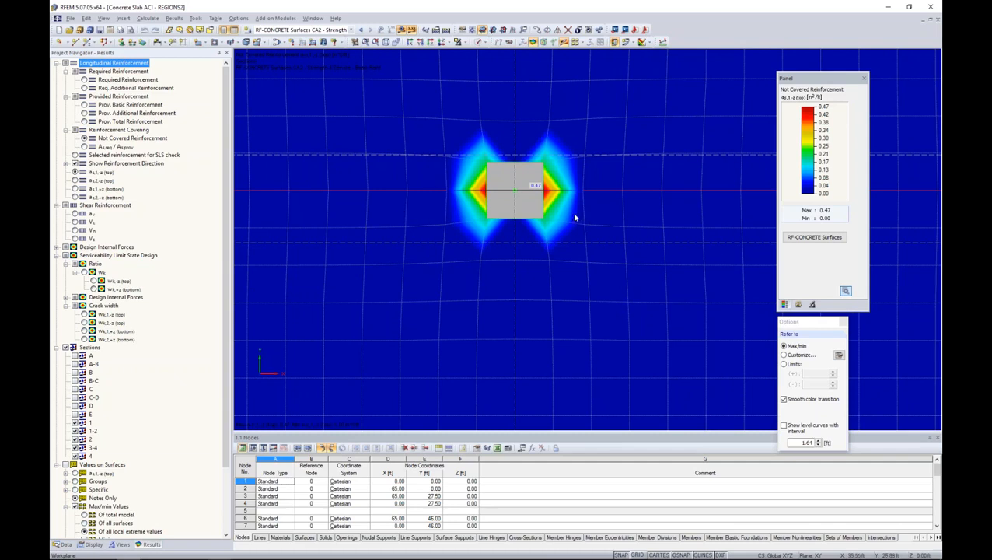
{"action": "scroll", "coordinate": [576, 217], "scroll_direction": "down", "scroll_amount": 6}
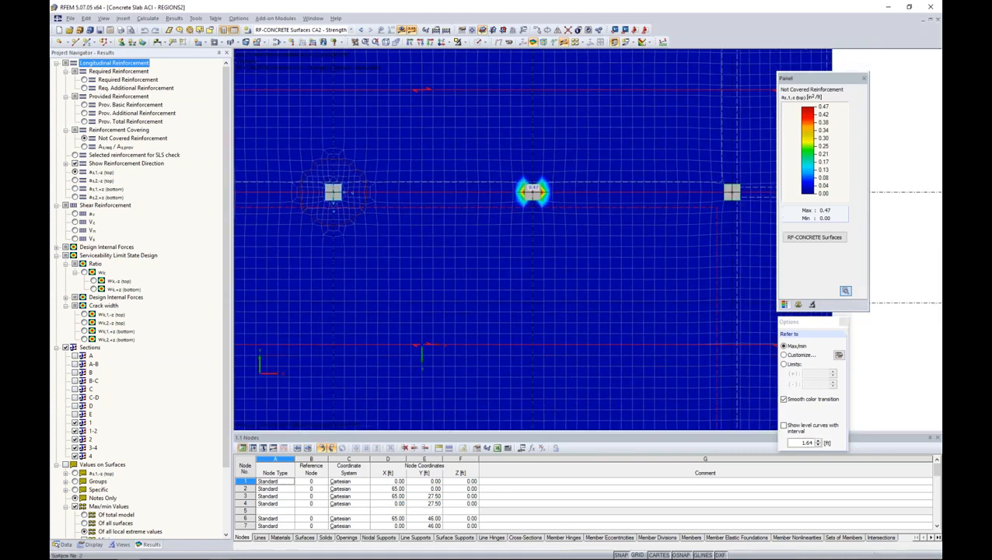
{"action": "scroll", "coordinate": [582, 223], "scroll_direction": "down", "scroll_amount": 2}
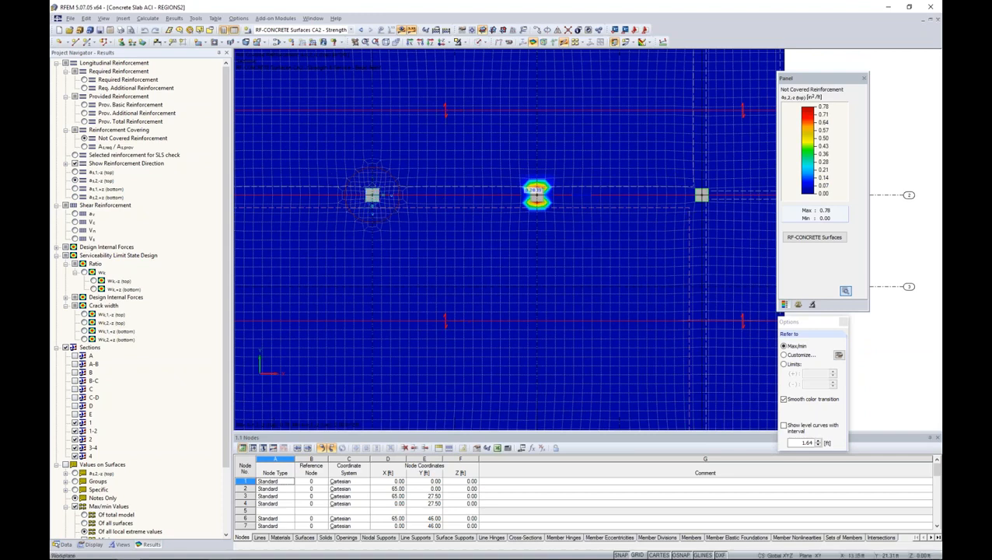
{"action": "left_click", "coordinate": [74, 189]}
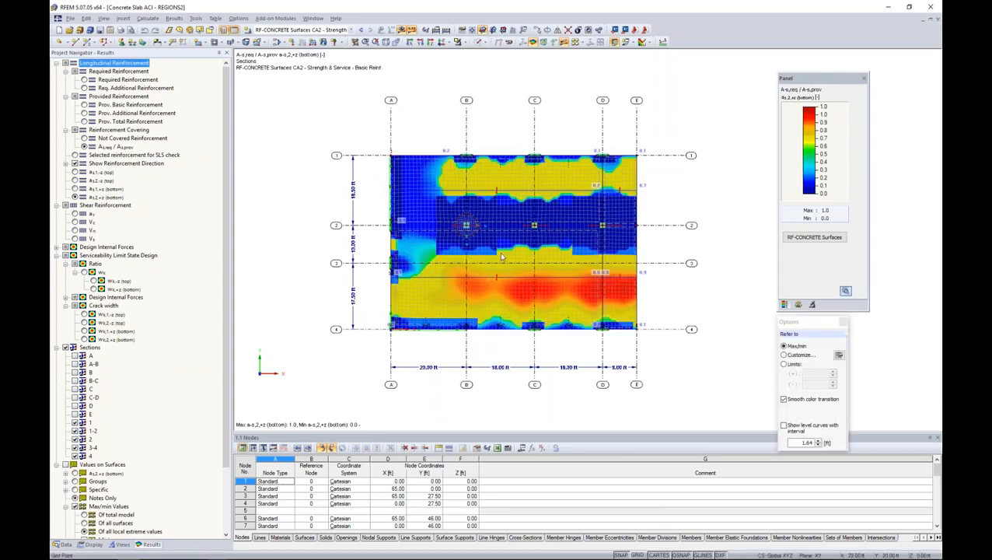
Examine the ratio of required to provided reinforcement over the slab for the top layer in directions 1 and 2.
{"action": "scroll", "coordinate": [519, 247], "scroll_direction": "up", "scroll_amount": 3}
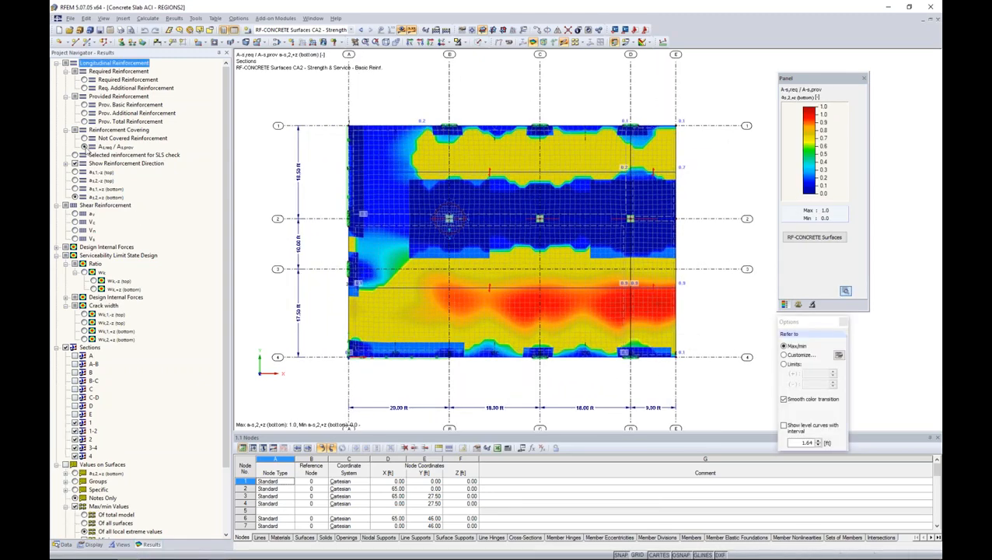
{"action": "left_click", "coordinate": [74, 171]}
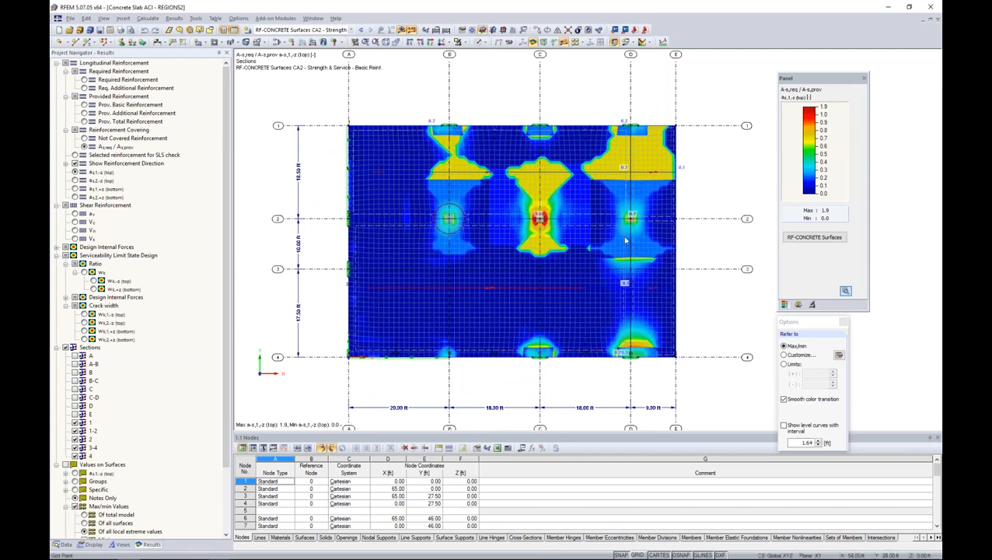
{"action": "scroll", "coordinate": [652, 230], "scroll_direction": "up", "scroll_amount": 2}
{"action": "left_click", "coordinate": [75, 181]}
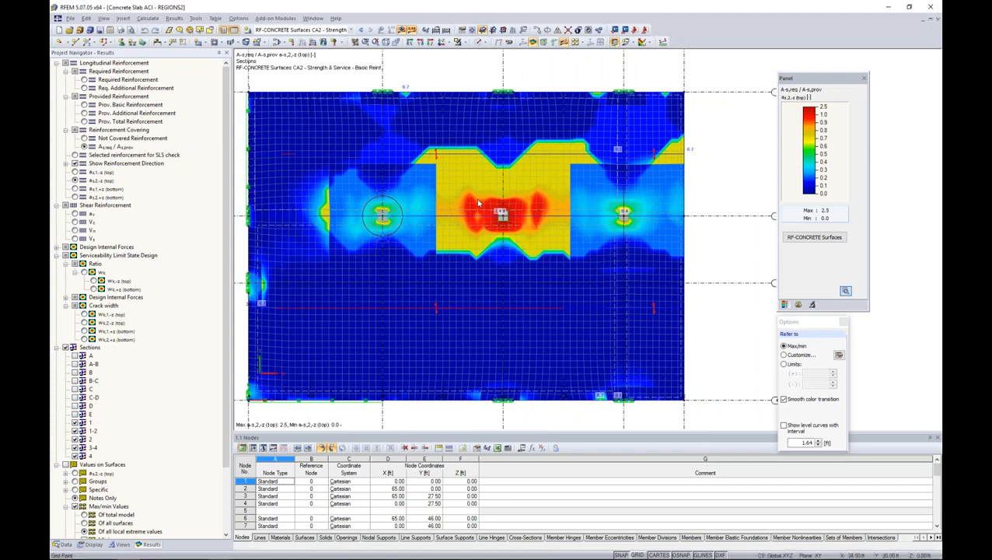
Copy rectangular reinforcement entries 5 to 8 of case CA2 once to the middle column, offset 18 ft in X.
{"action": "left_click", "coordinate": [828, 241]}
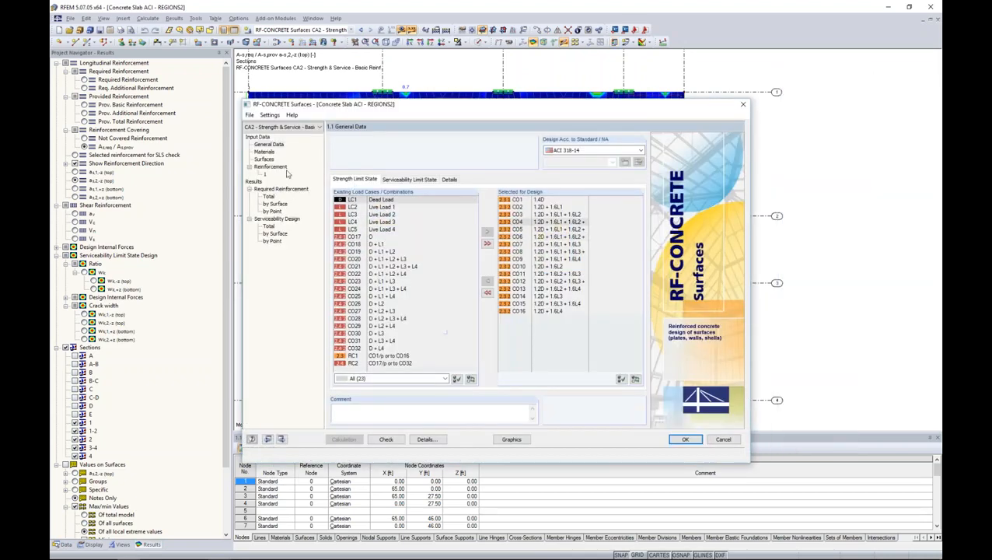
{"action": "left_click", "coordinate": [271, 167]}
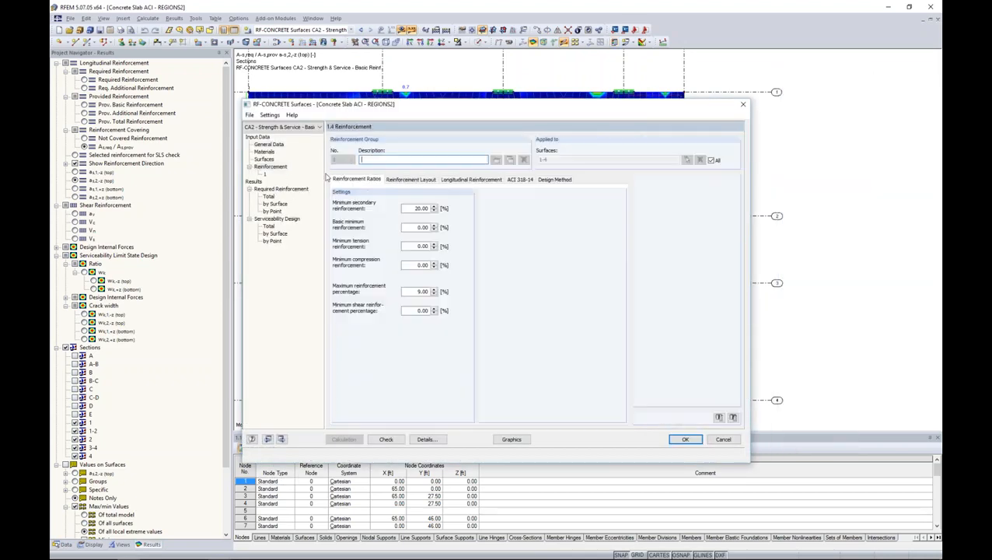
{"action": "left_click", "coordinate": [456, 181]}
{"action": "left_click", "coordinate": [495, 278]}
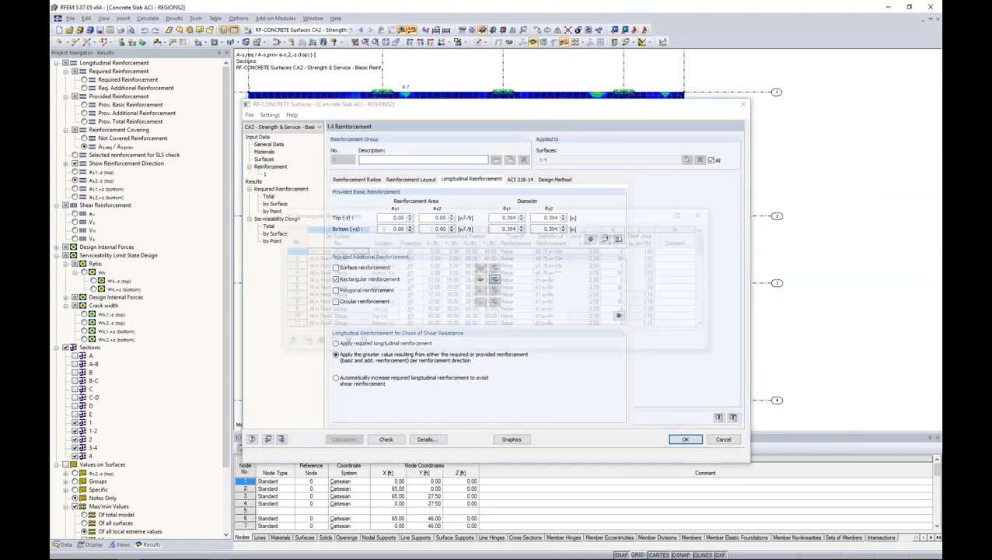
{"action": "left_click_drag", "start_coordinate": [292, 280], "coordinate": [293, 302]}
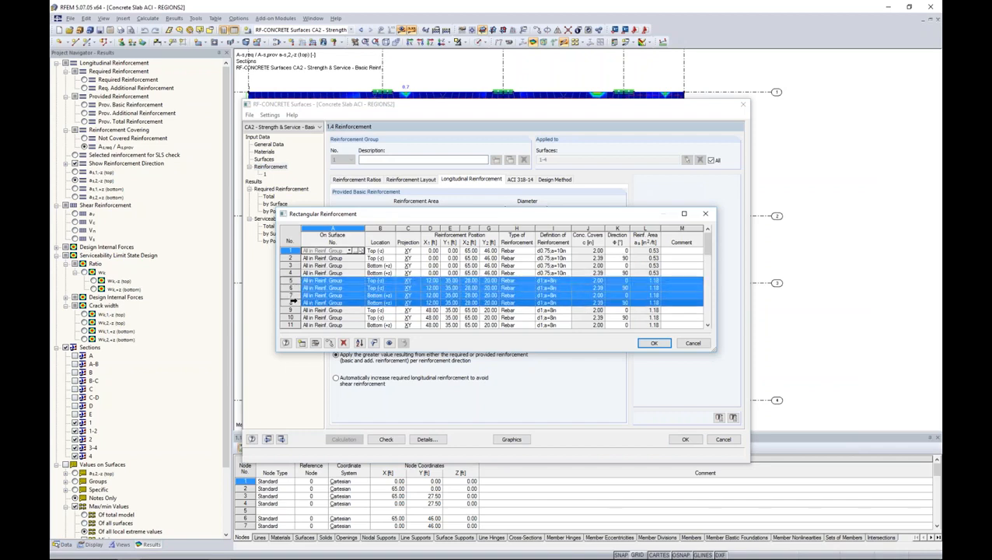
{"action": "left_click", "coordinate": [329, 343]}
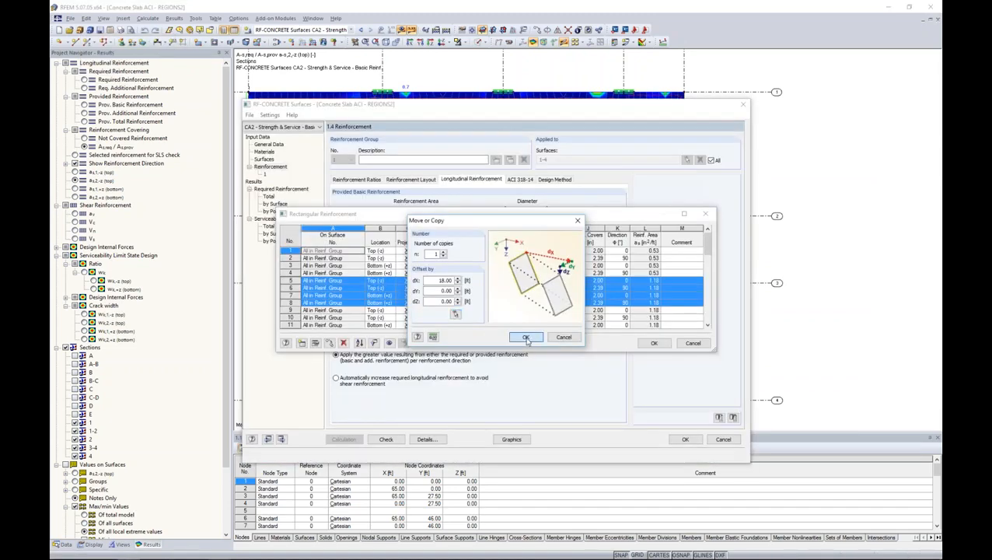
{"action": "left_click", "coordinate": [526, 338]}
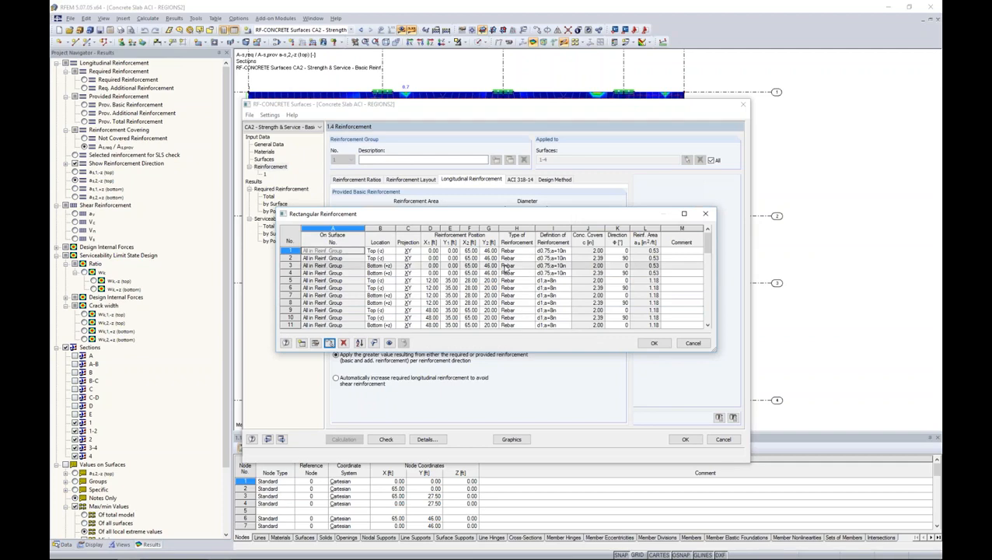
Check the provided additional reinforcement around the three columns in the model view and accept the rectangular reinforcement table.
{"action": "left_click", "coordinate": [506, 267]}
{"action": "left_click", "coordinate": [389, 343]}
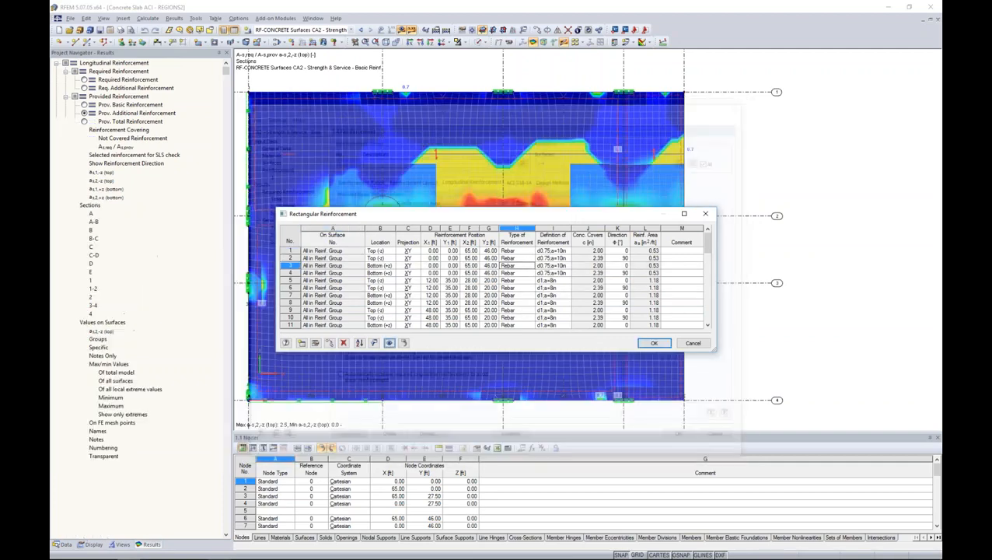
{"action": "left_click_drag", "start_coordinate": [479, 221], "coordinate": [463, 307]}
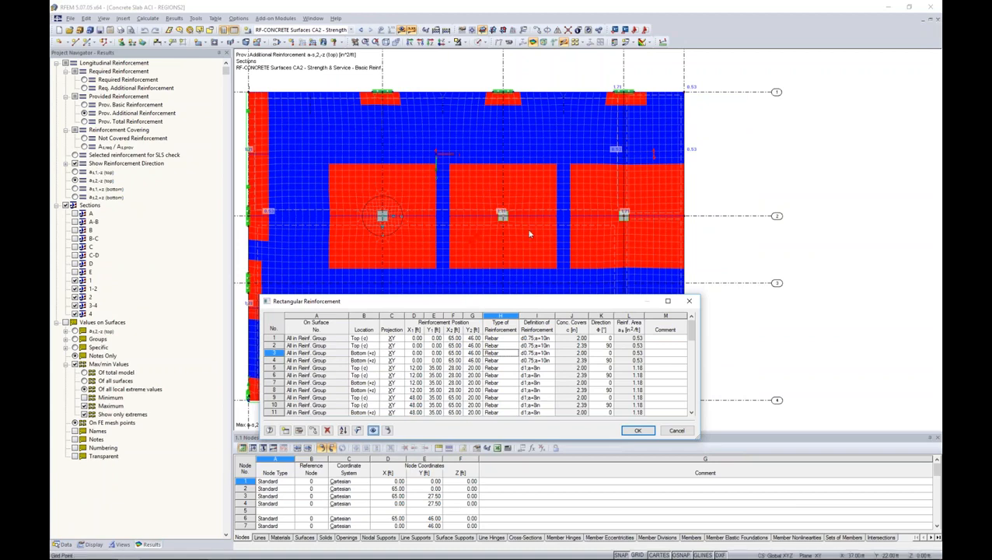
{"action": "left_click", "coordinate": [636, 431]}
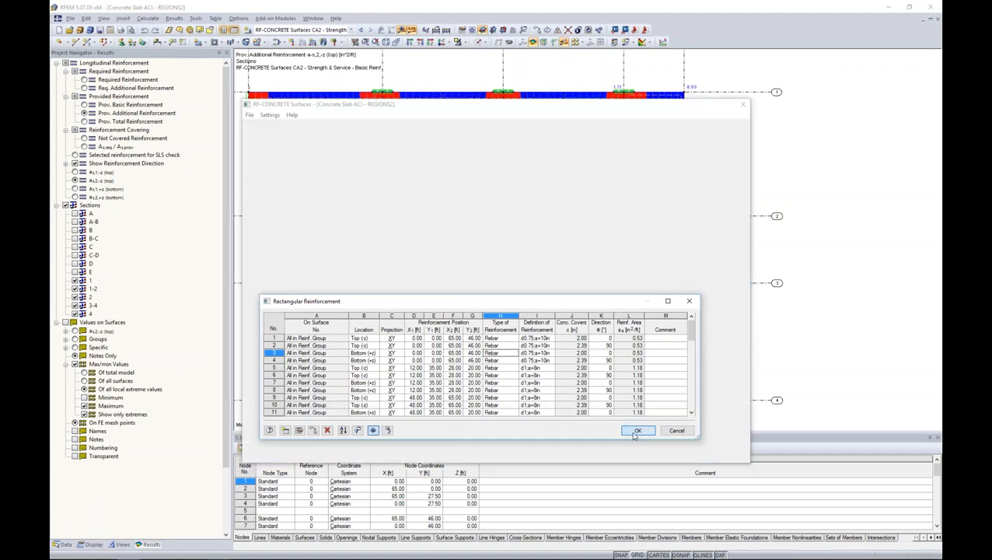
Recalculate case CA2 with the added middle-column reinforcement.
{"action": "left_click", "coordinate": [273, 203]}
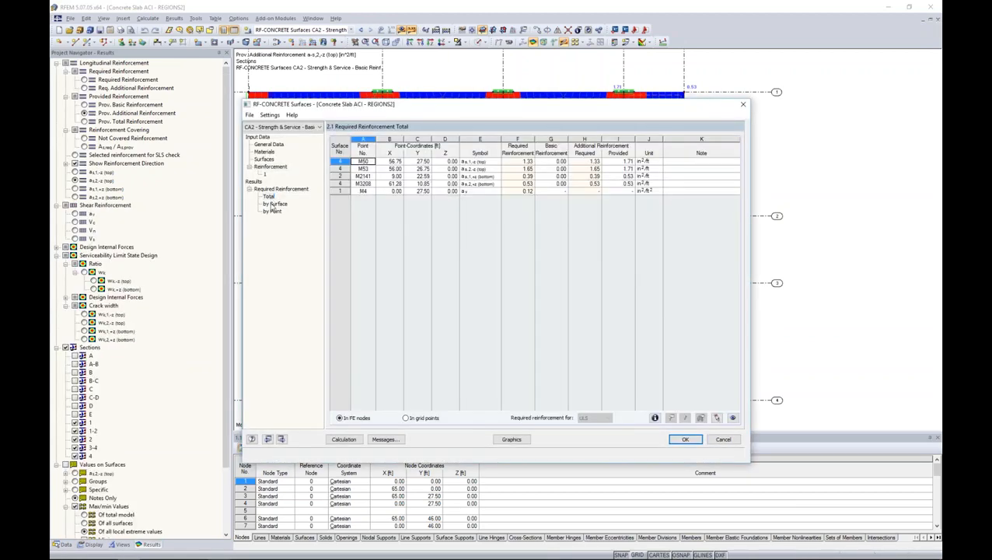
{"action": "left_click", "coordinate": [273, 211]}
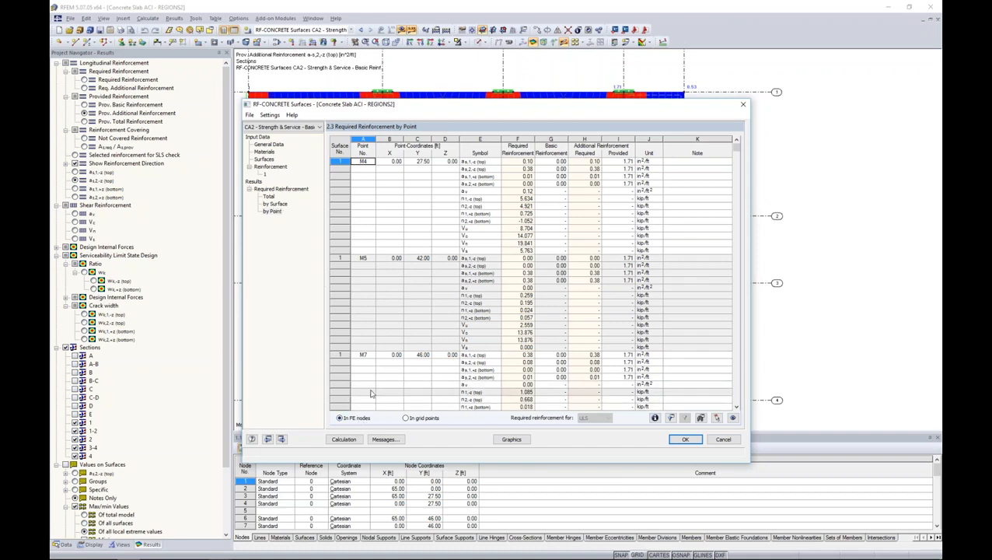
{"action": "left_click", "coordinate": [351, 441]}
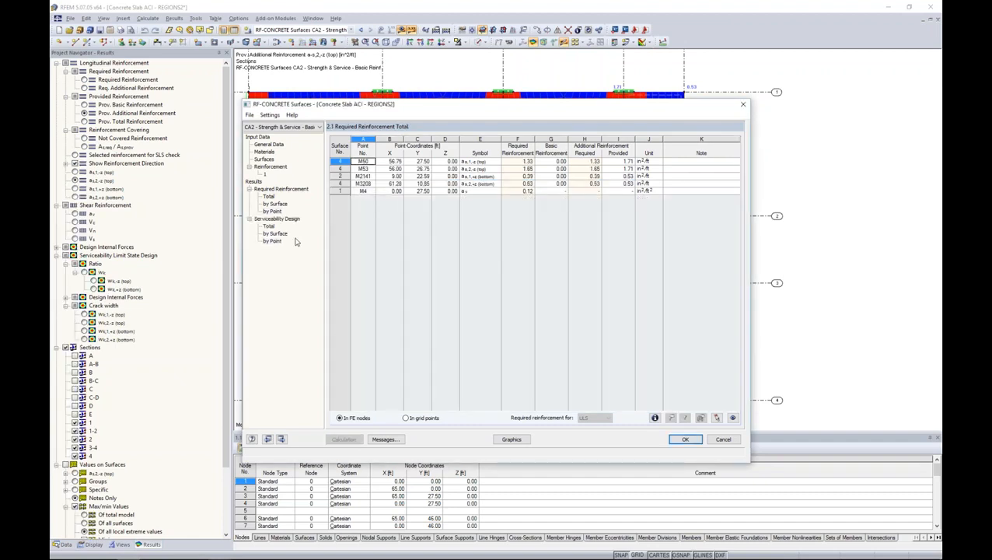
Review the recalculated serviceability design in total and by point, comparing it with the slab's reinforcement layout behind the dialog.
{"action": "left_click", "coordinate": [287, 221]}
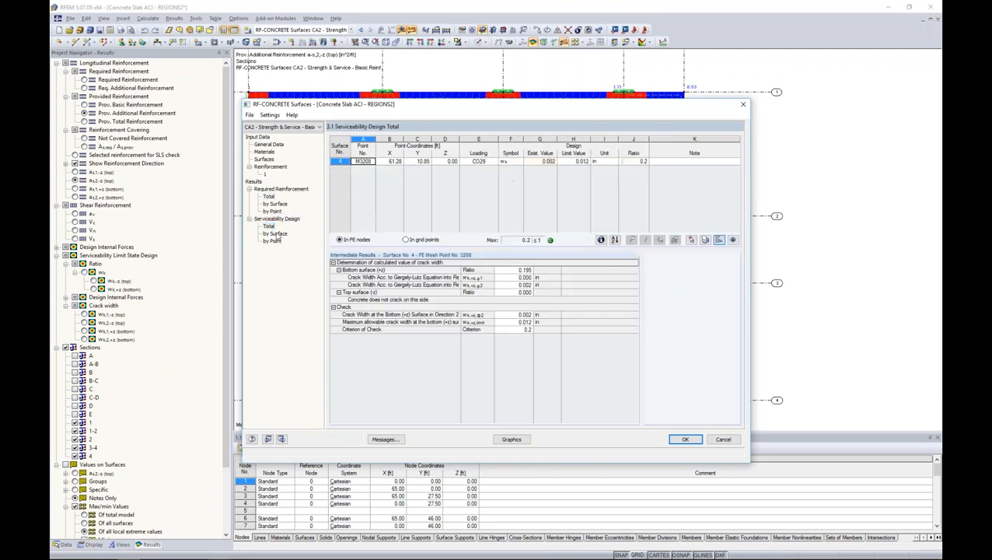
{"action": "left_click", "coordinate": [272, 240]}
{"action": "left_click_drag", "start_coordinate": [449, 106], "coordinate": [438, 323]}
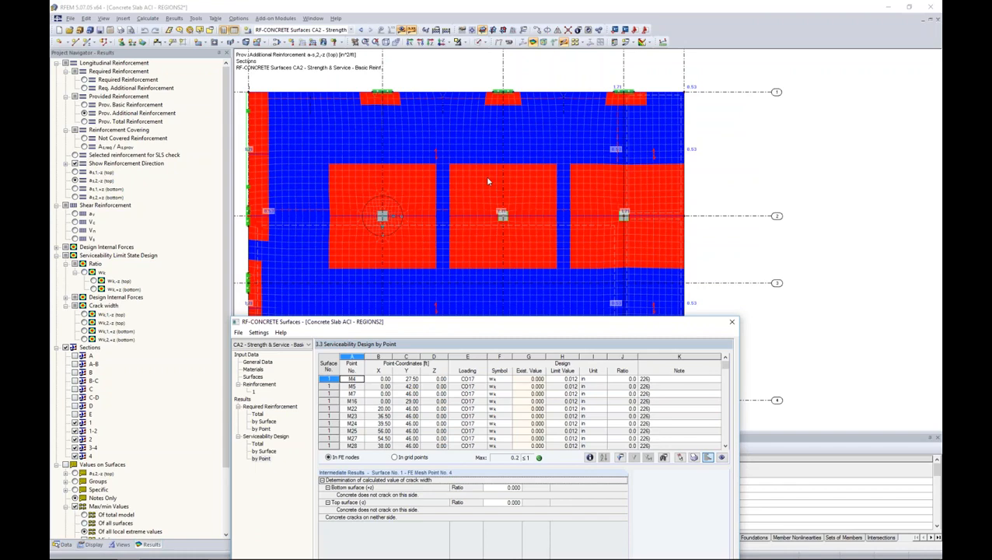
{"action": "left_click_drag", "start_coordinate": [457, 327], "coordinate": [606, 243]}
{"action": "left_click_drag", "start_coordinate": [545, 242], "coordinate": [440, 102]}
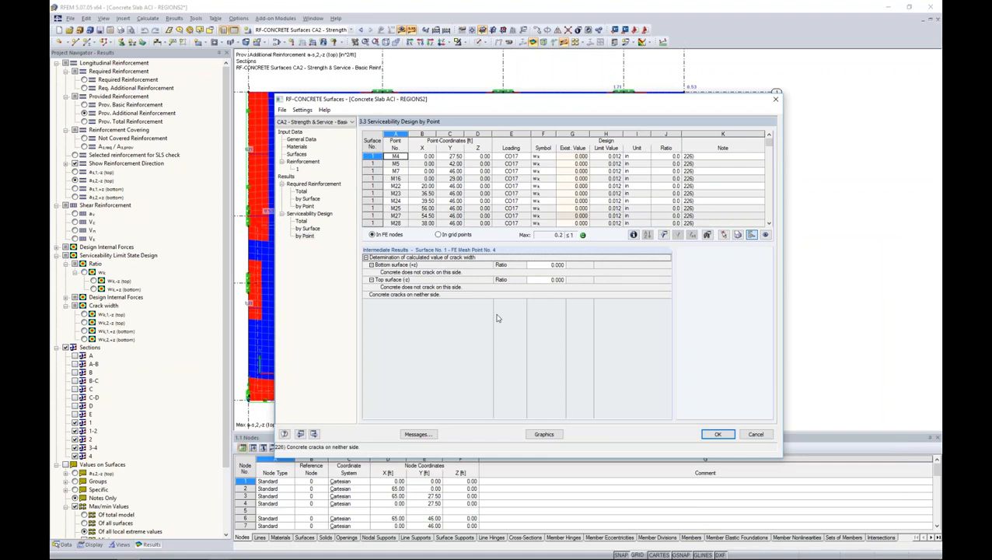
Copy case CA2 to a new case No. 3 with the description Deflect.
{"action": "left_click", "coordinate": [300, 139]}
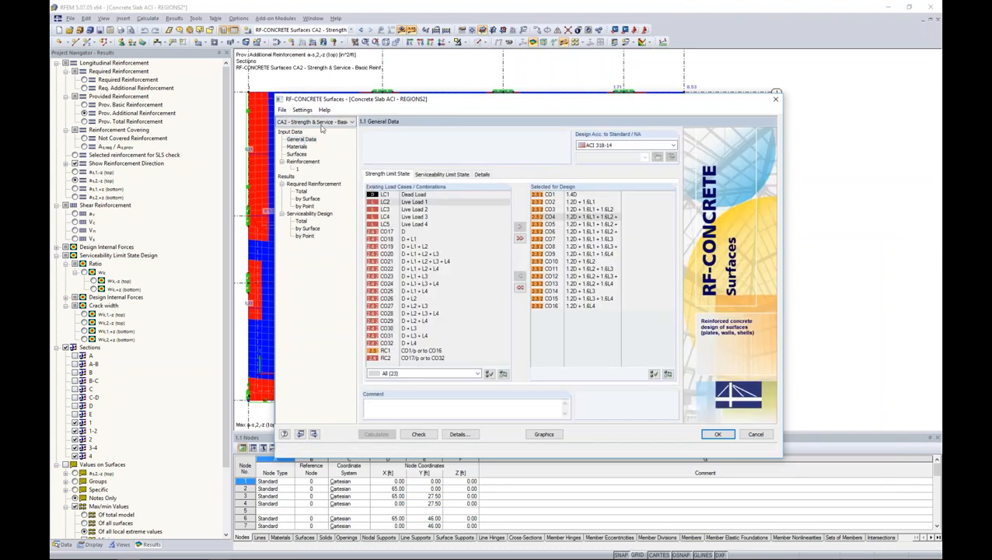
{"action": "left_click", "coordinate": [283, 110]}
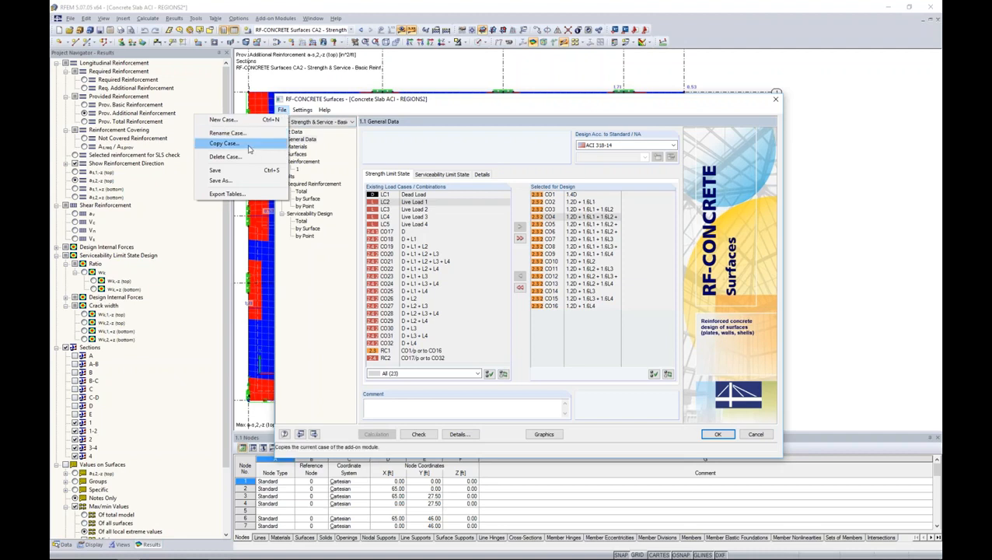
{"action": "left_click", "coordinate": [247, 145]}
{"action": "left_click", "coordinate": [510, 292]}
{"action": "type", "text": "Deflect"}
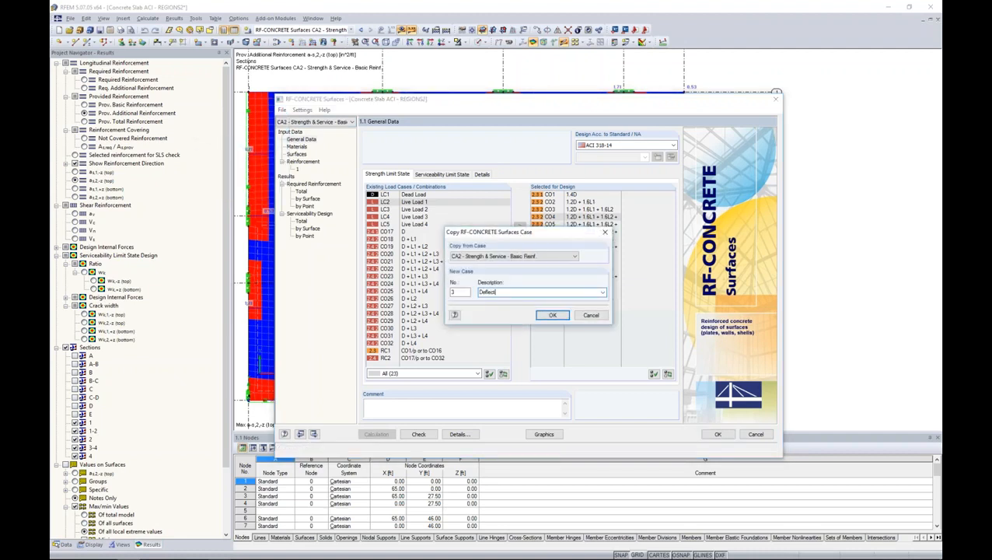
{"action": "left_click", "coordinate": [548, 315]}
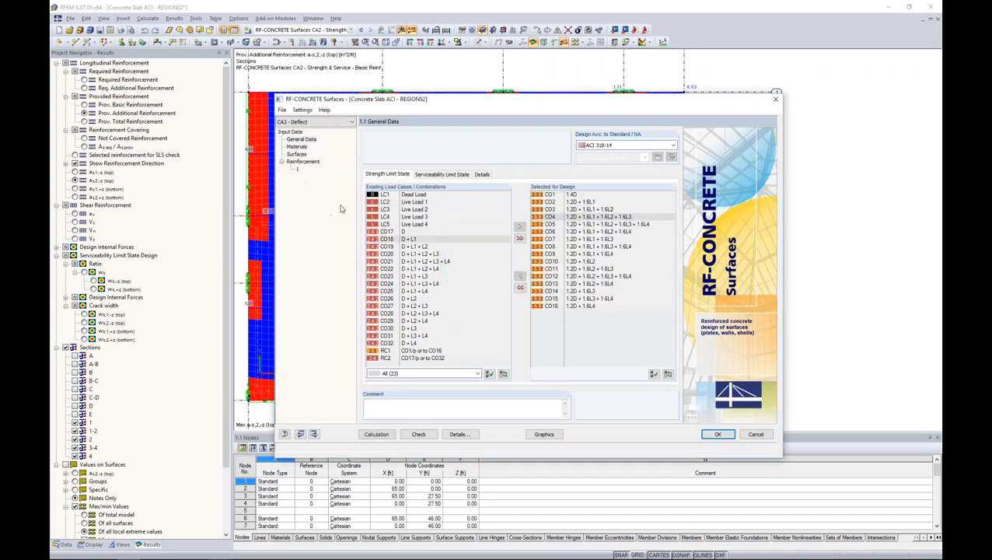
Enable deflection design with RF-CONCRETE Deflect in case CA3's analytical serviceability settings, considering long-term deflection over 60 months and tension stiffening.
{"action": "left_click", "coordinate": [434, 176]}
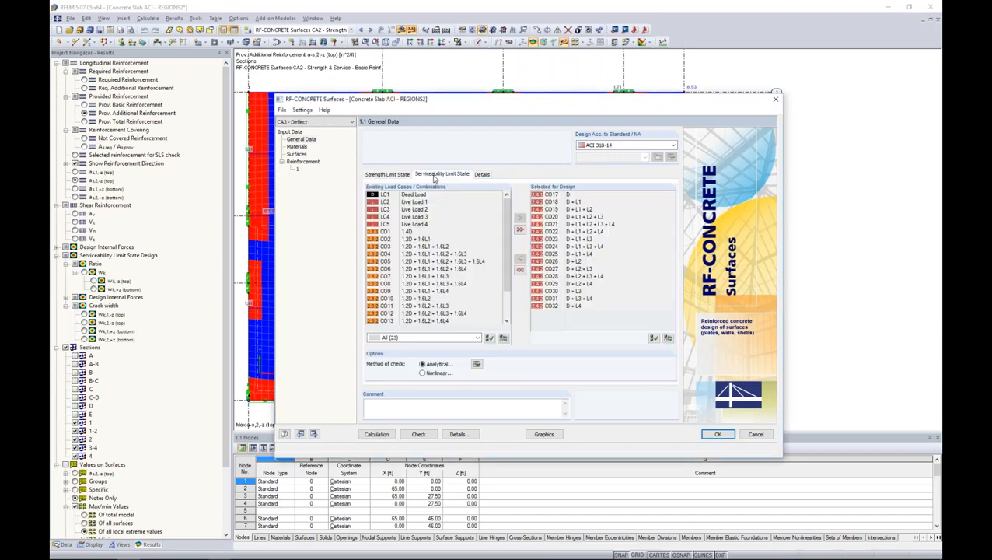
{"action": "left_click", "coordinate": [398, 175]}
{"action": "left_click", "coordinate": [433, 175]}
{"action": "left_click", "coordinate": [477, 364]}
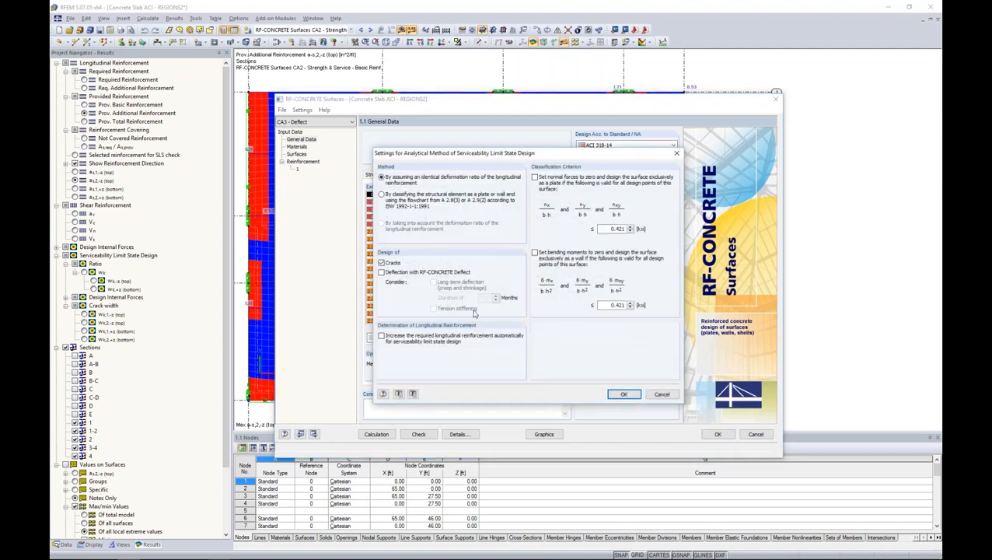
{"action": "left_click", "coordinate": [381, 272]}
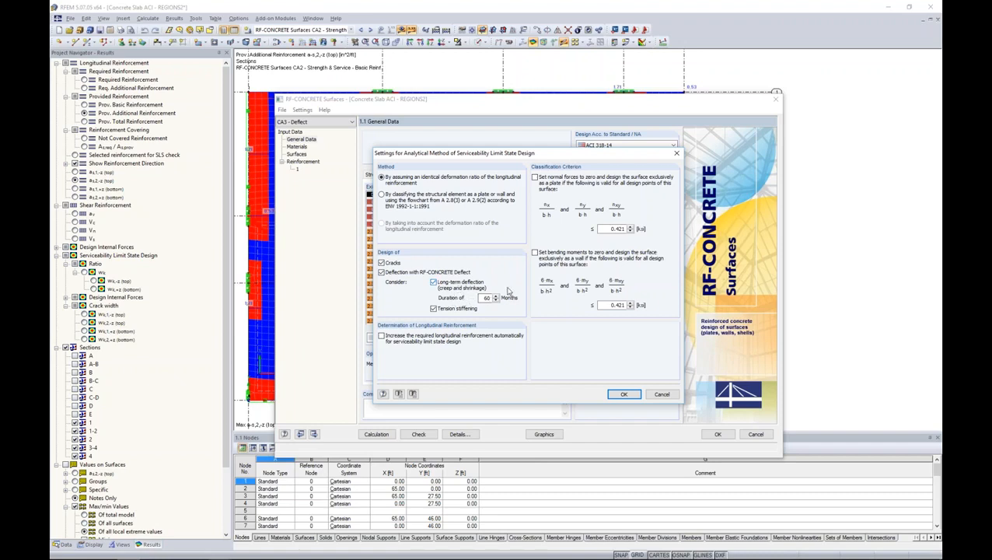
Switch to the presentation and view the Shrinkage & Creep slide.
{"action": "key", "text": "alt+Tab"}
{"action": "left_click", "coordinate": [519, 233]}
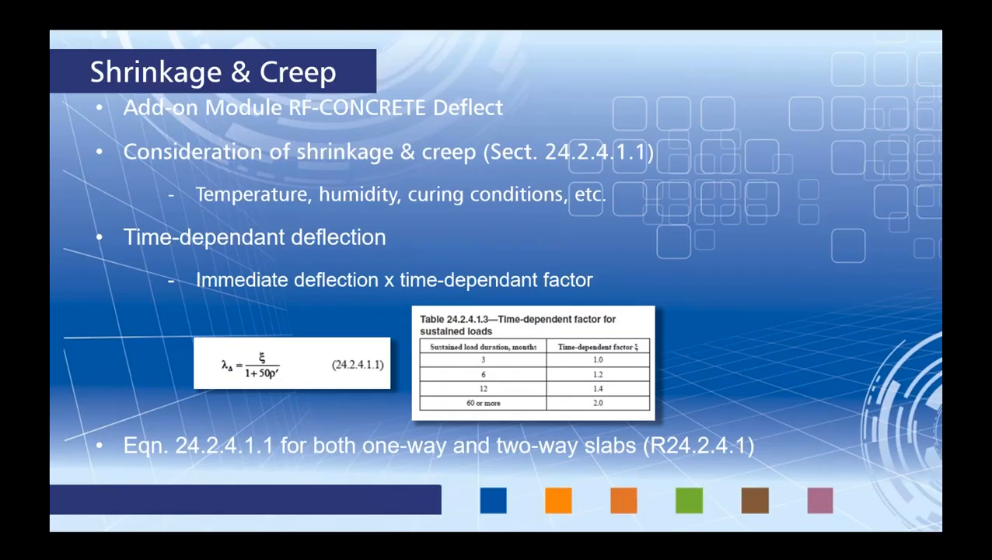
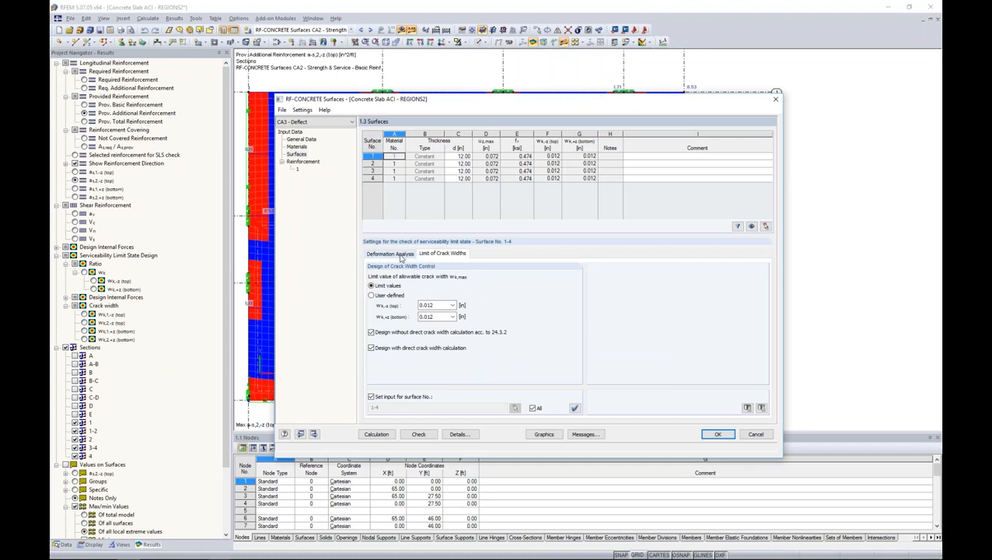
Open the surfaces' deformation analysis criteria, turn off the shared input for surfaces 1-4, and compare the surface rows with the slab model.
{"action": "left_click", "coordinate": [400, 255]}
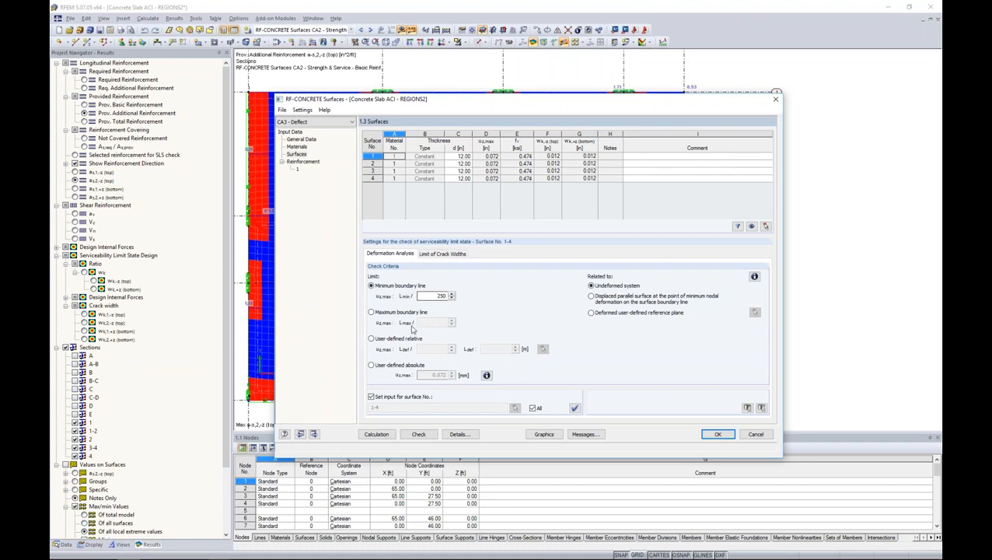
{"action": "left_click", "coordinate": [371, 396]}
{"action": "left_click", "coordinate": [466, 163]}
{"action": "left_click", "coordinate": [460, 171]}
{"action": "left_click", "coordinate": [460, 178]}
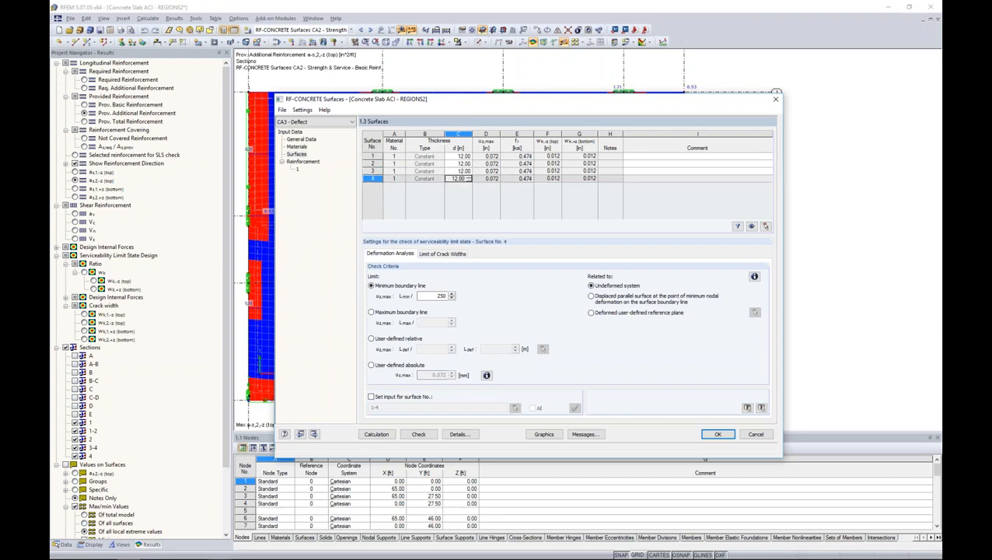
{"action": "left_click_drag", "start_coordinate": [471, 107], "coordinate": [454, 320]}
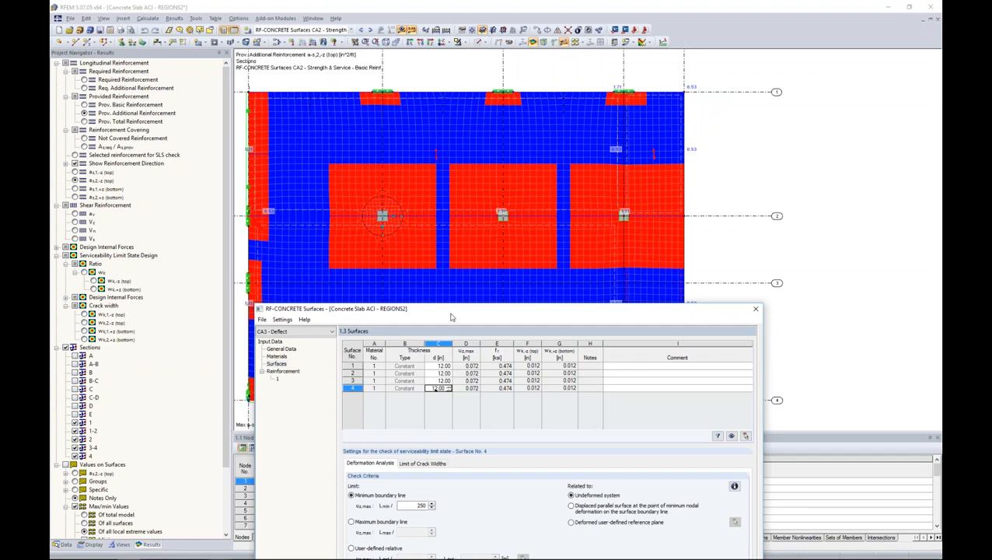
{"action": "left_click_drag", "start_coordinate": [450, 316], "coordinate": [471, 121]}
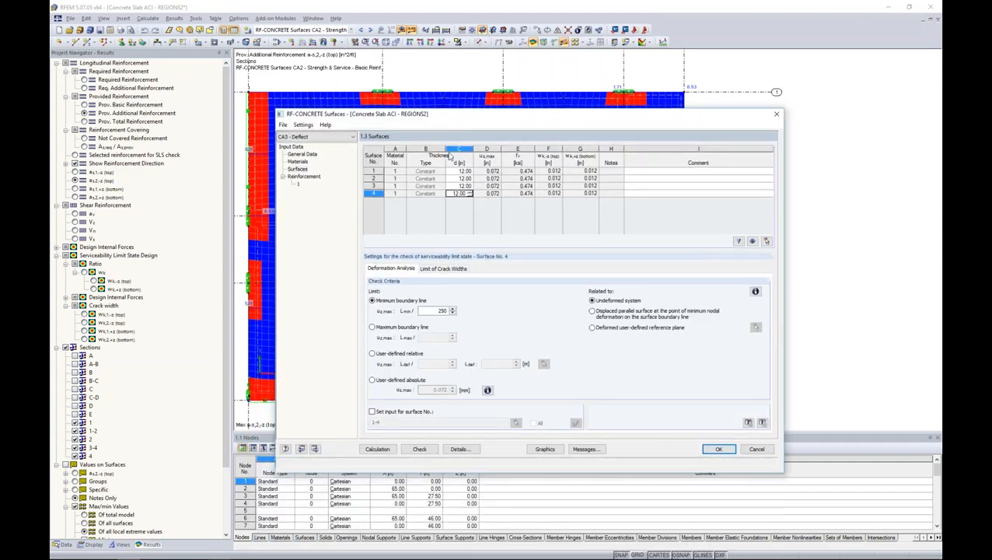
Set surface 1's deflection limit to user-defined relative L/240 with an 18.50 ft reference length picked in the model.
{"action": "left_click", "coordinate": [430, 173]}
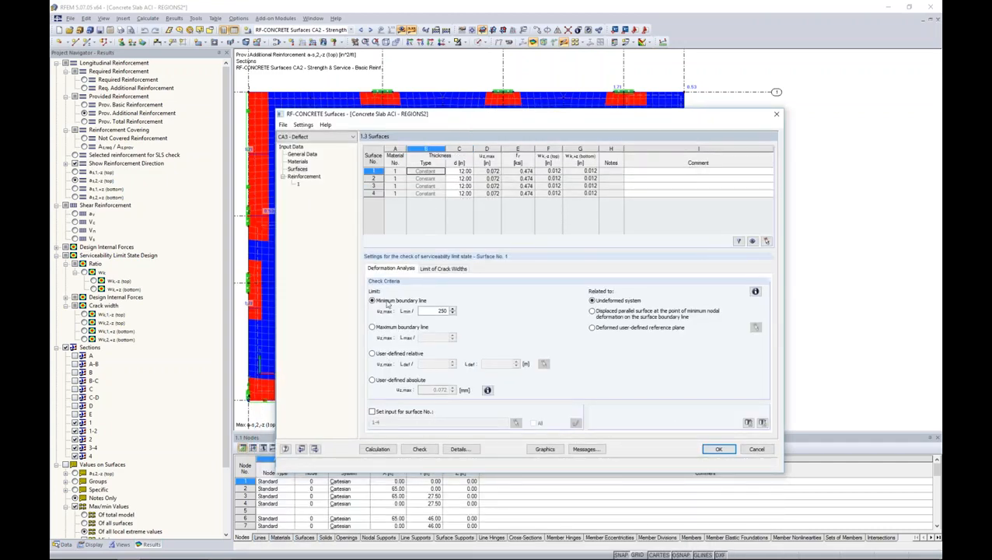
{"action": "left_click", "coordinate": [372, 354]}
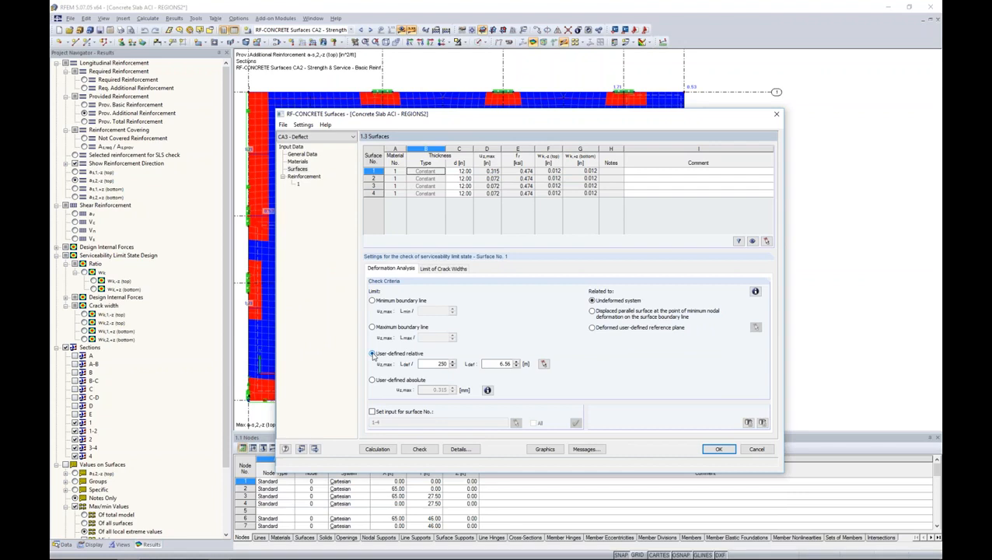
{"action": "double_click", "coordinate": [441, 364]}
{"action": "type", "text": "2"}
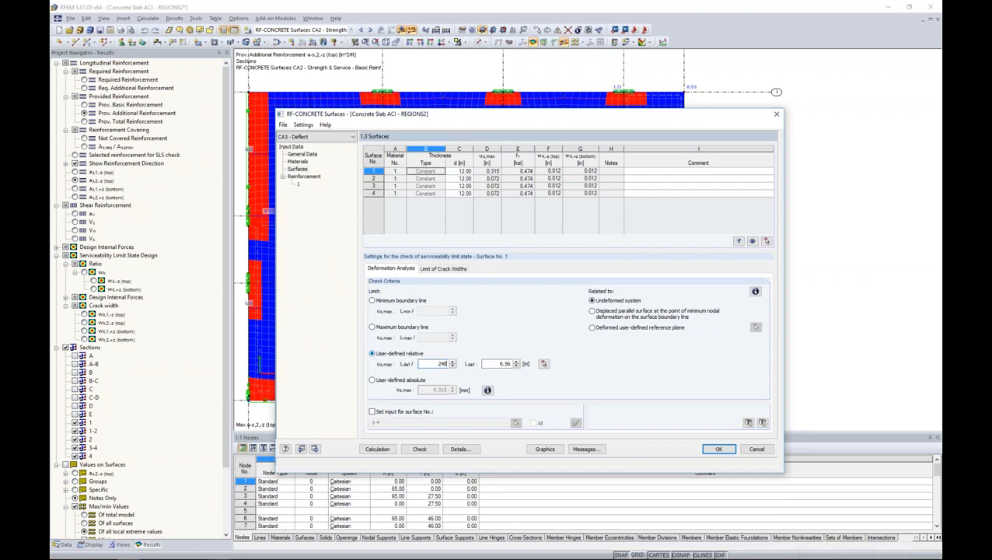
{"action": "left_click", "coordinate": [543, 364]}
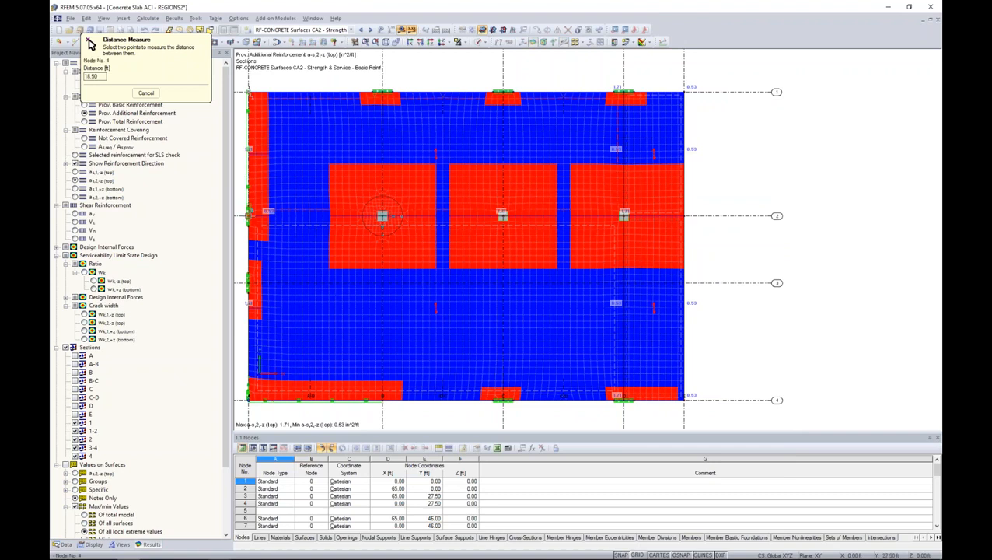
{"action": "left_click", "coordinate": [248, 215]}
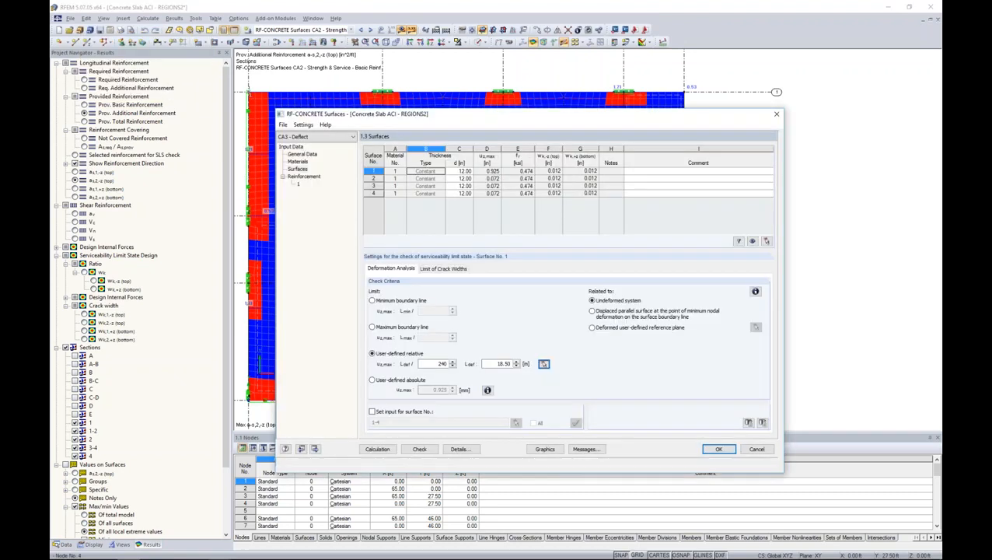
{"action": "left_click", "coordinate": [489, 363]}
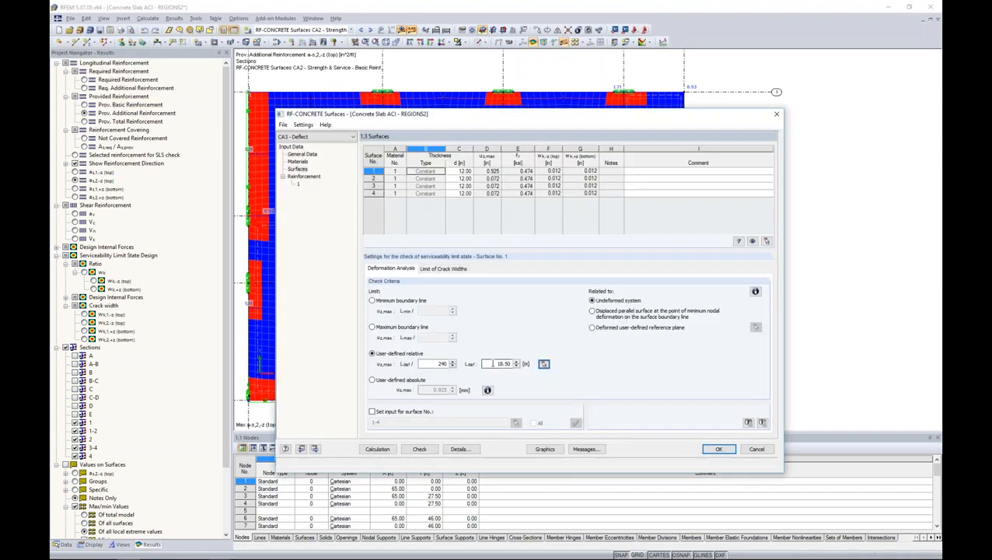
Set surface 2's deflection limit to user-defined relative L/240 with a 27.50 ft reference length picked along the slab edge.
{"action": "left_click", "coordinate": [458, 178]}
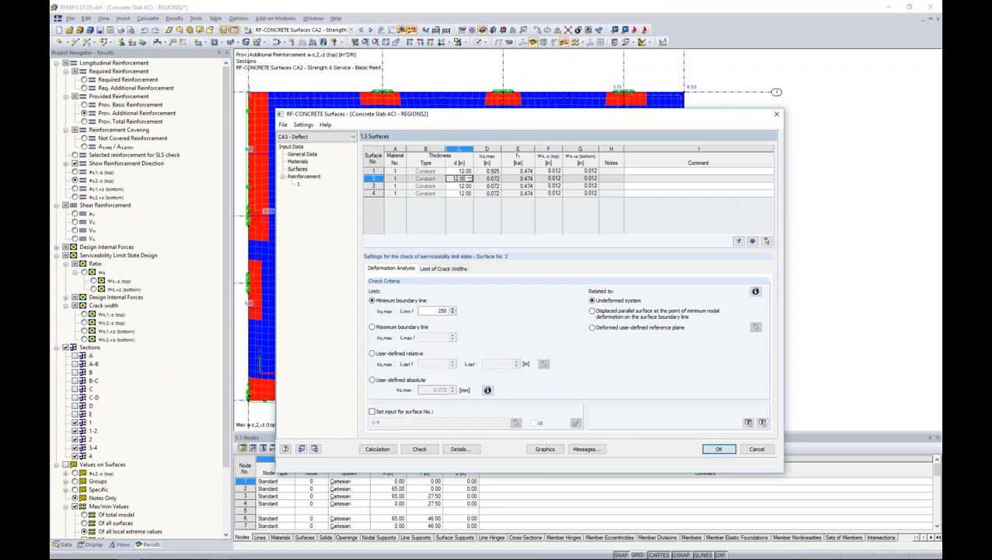
{"action": "left_click", "coordinate": [371, 353]}
{"action": "double_click", "coordinate": [456, 363]}
{"action": "type", "text": "24"}
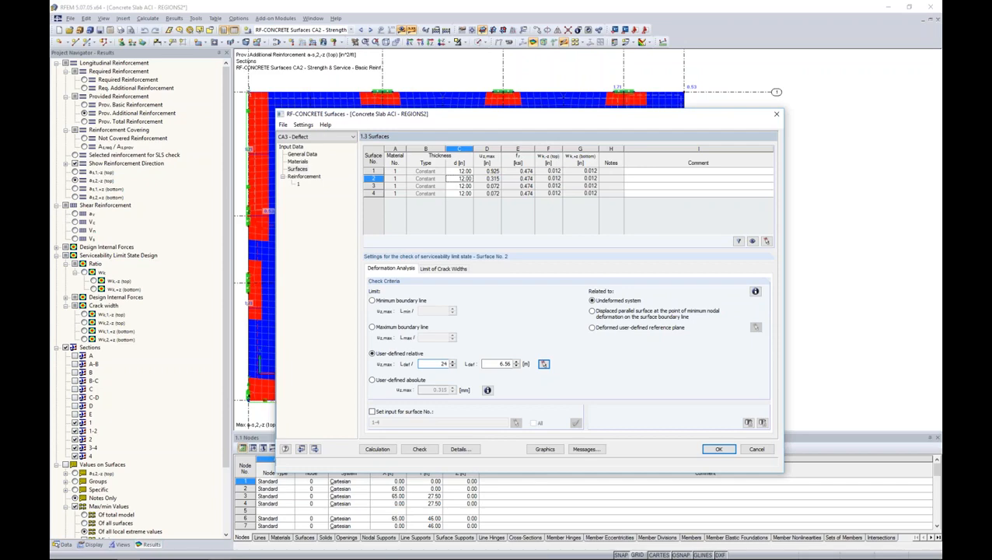
{"action": "type", "text": "0"}
{"action": "left_click", "coordinate": [543, 363]}
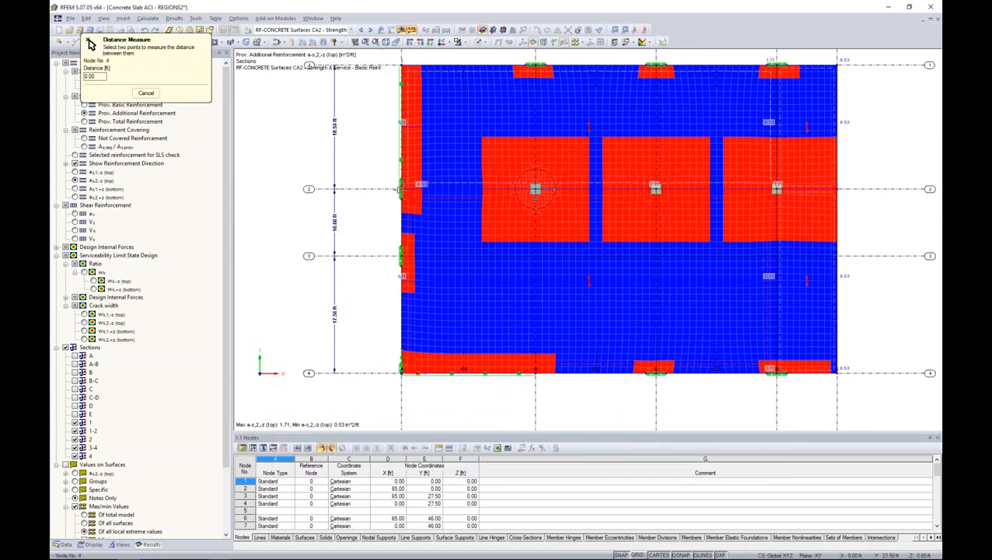
{"action": "left_click", "coordinate": [401, 189]}
{"action": "left_click", "coordinate": [401, 373]}
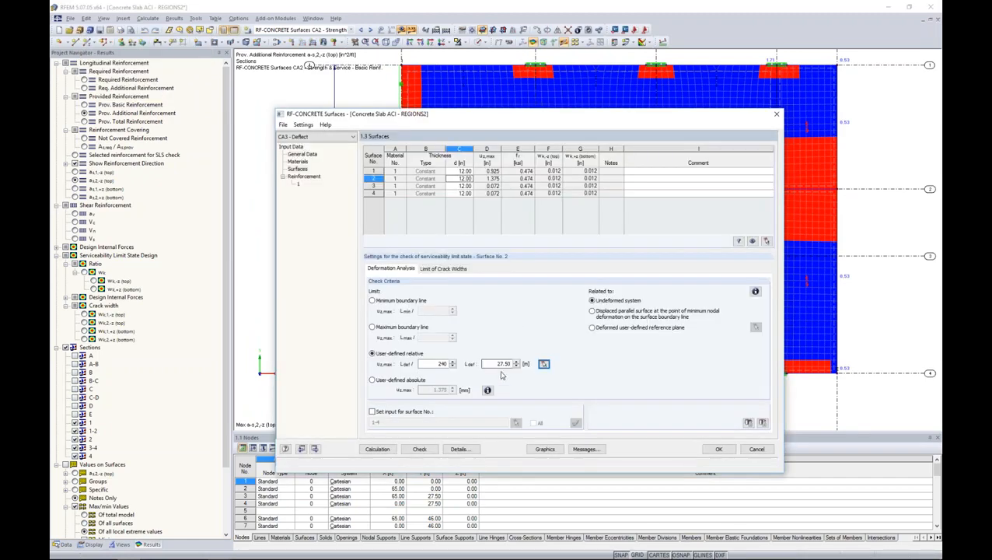
{"action": "left_click_drag", "start_coordinate": [500, 123], "coordinate": [606, 113]}
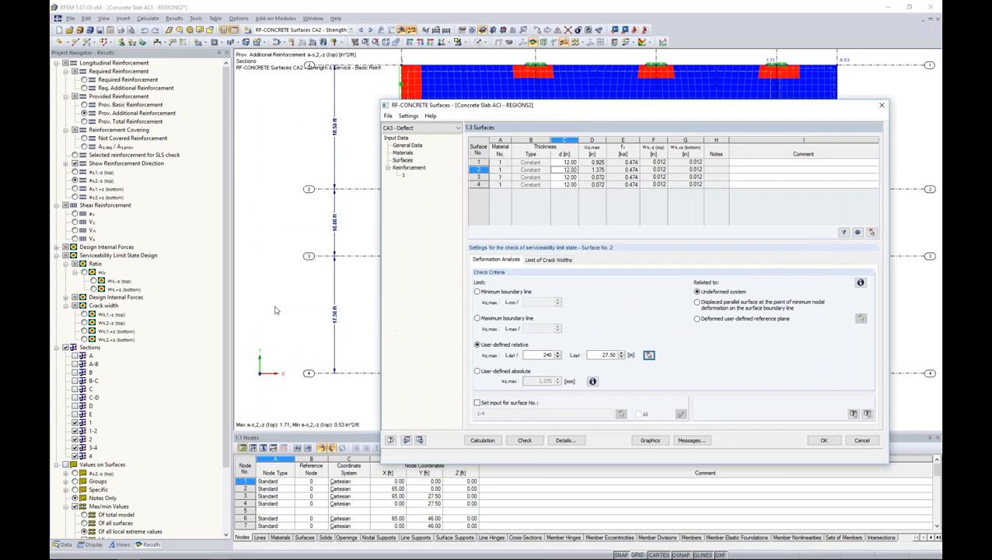
{"action": "left_click_drag", "start_coordinate": [561, 111], "coordinate": [461, 101]}
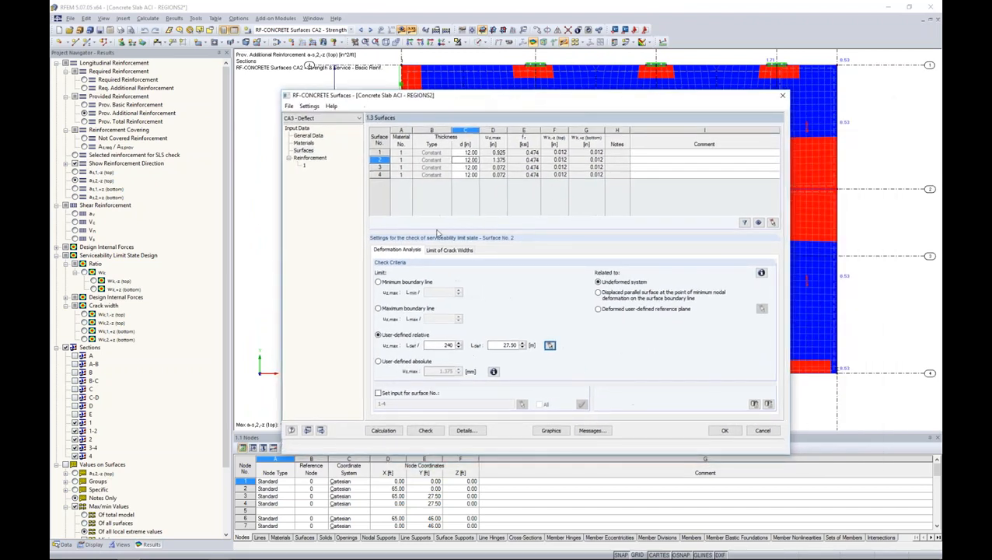
Set surface 3's deflection limit to user-defined relative L/125 with a 9.00 ft reference length picked to the slab's corner node.
{"action": "left_click", "coordinate": [445, 168]}
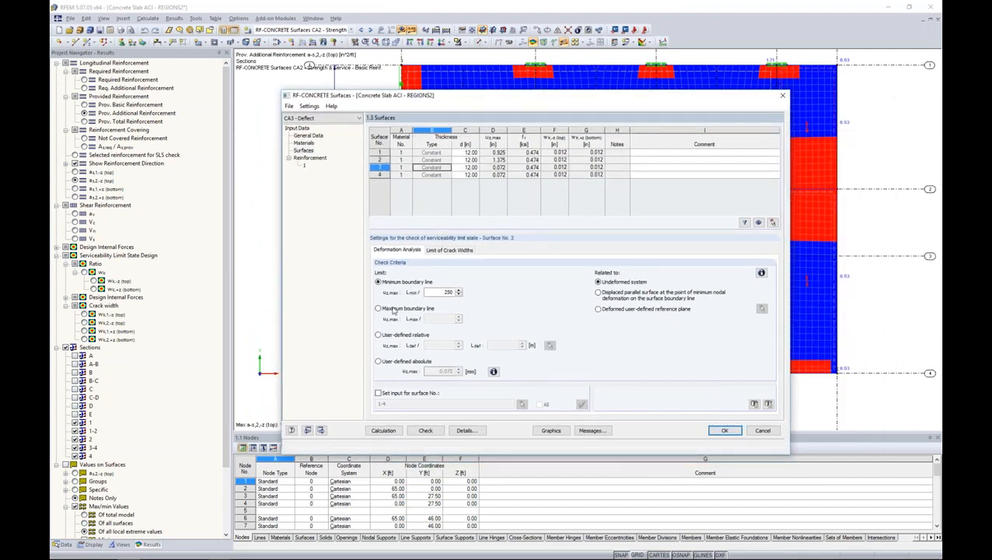
{"action": "left_click", "coordinate": [378, 335]}
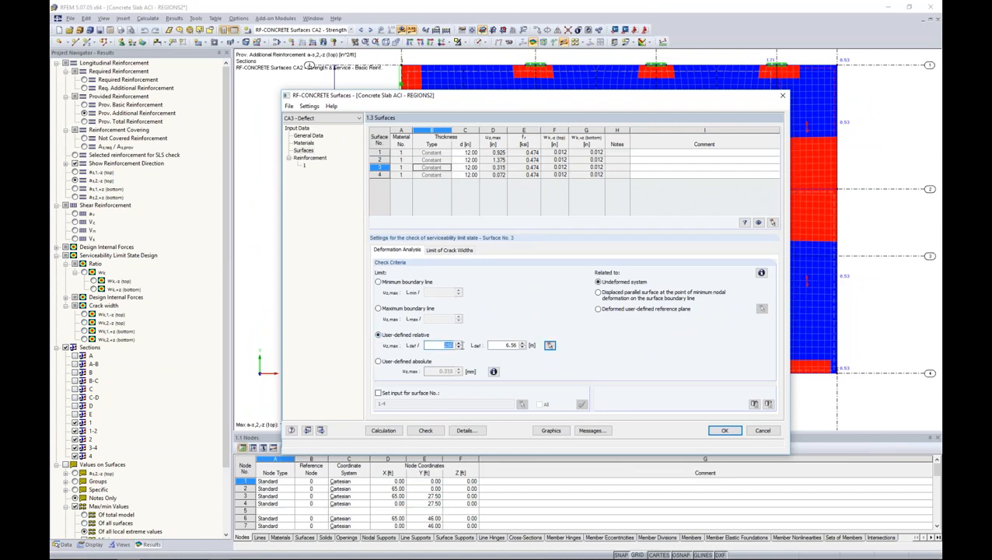
{"action": "type", "text": "125"}
{"action": "left_click", "coordinate": [549, 344]}
{"action": "middle_click_drag", "start_coordinate": [713, 189], "coordinate": [548, 228]}
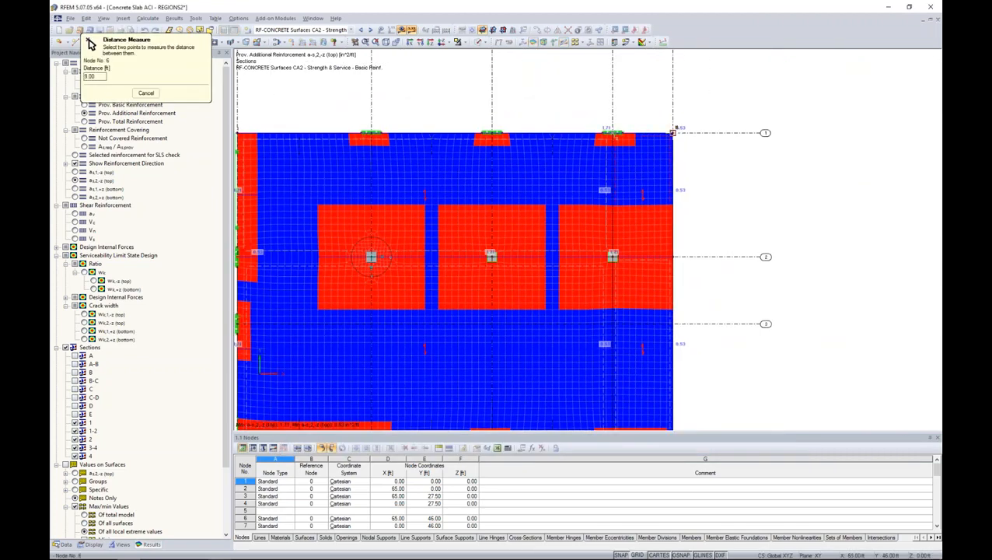
{"action": "left_click", "coordinate": [674, 133]}
Set surface 4's deflection limit to user-defined relative L/125 with a reference length of 9.00 ft.
{"action": "left_click", "coordinate": [427, 174]}
{"action": "left_click", "coordinate": [379, 334]}
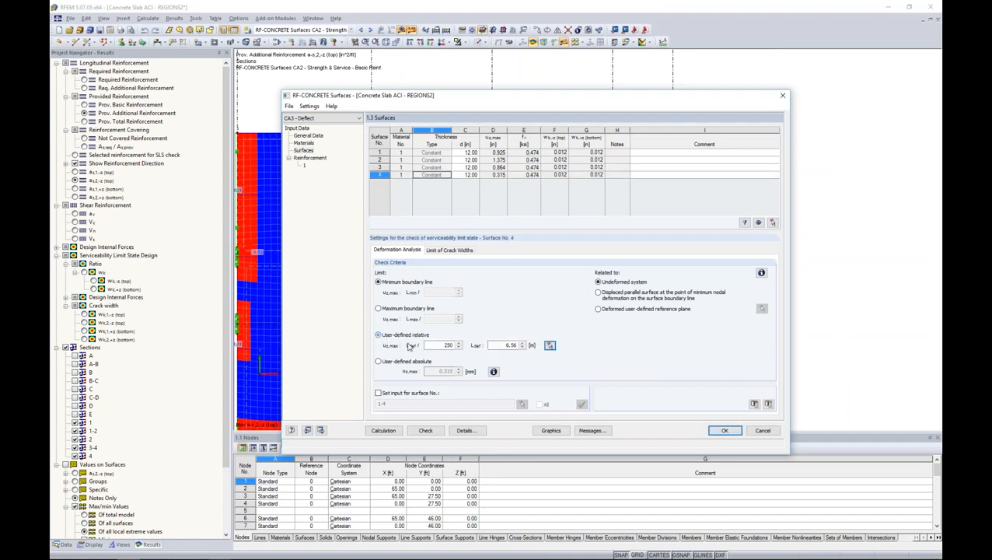
{"action": "double_click", "coordinate": [447, 344]}
{"action": "type", "text": "1"}
{"action": "double_click", "coordinate": [502, 344]}
{"action": "type", "text": "9.0"}
Examine the information diagrams explaining the displaced parallel surface and deformed user-defined reference plane options, then close them.
{"action": "left_click", "coordinate": [761, 273]}
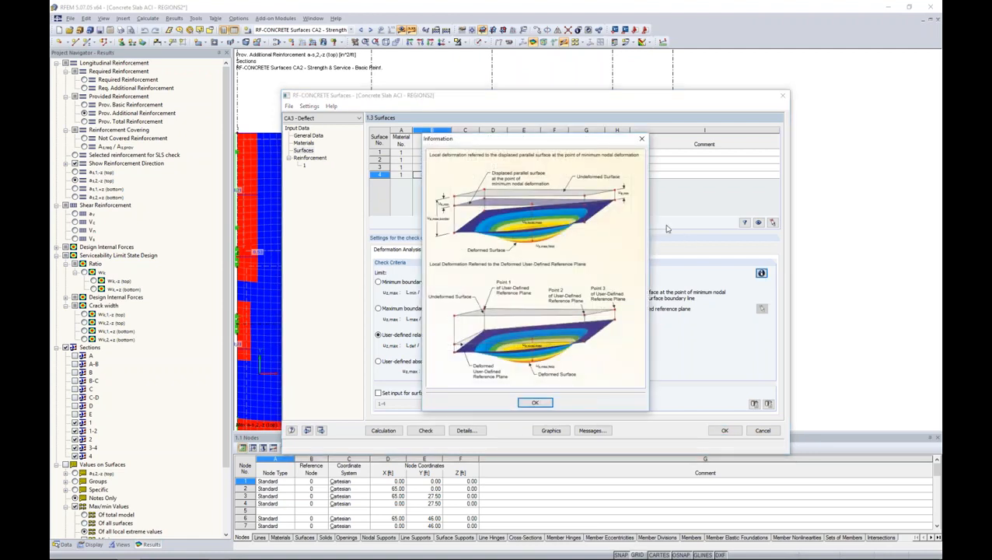
{"action": "left_click_drag", "start_coordinate": [520, 142], "coordinate": [407, 161]}
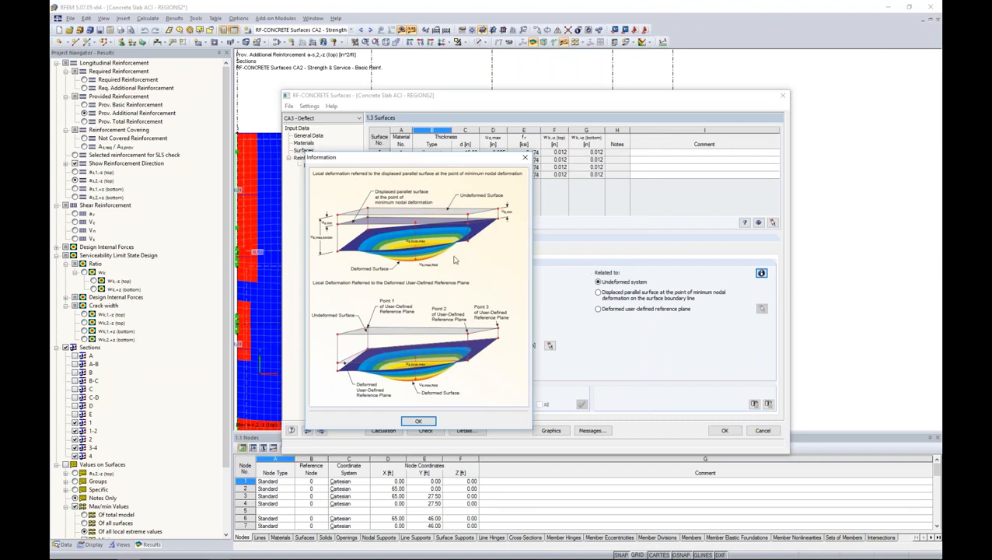
{"action": "left_click", "coordinate": [525, 158]}
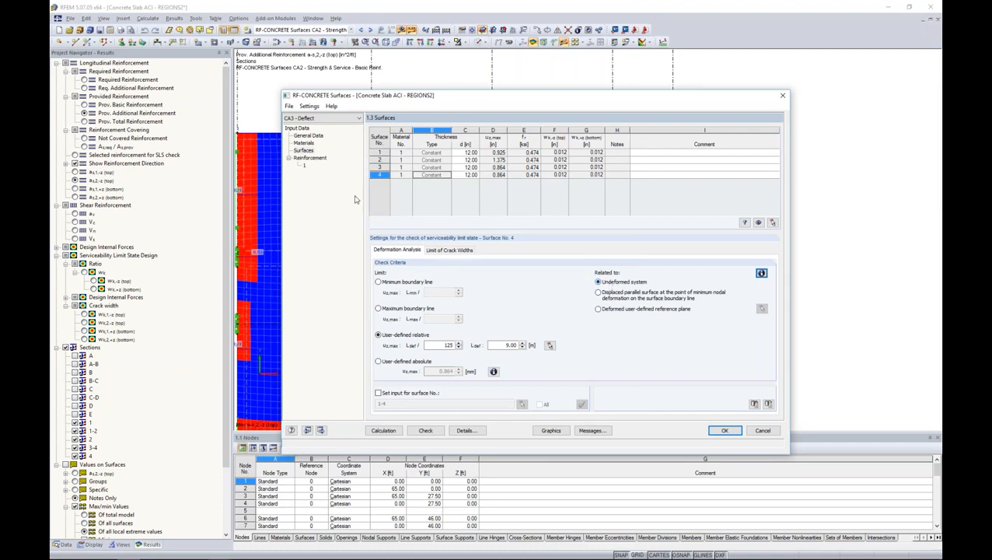
Check the longitudinal reinforcement settings copied into case CA3 and accept the module input to return to the model.
{"action": "left_click", "coordinate": [321, 159]}
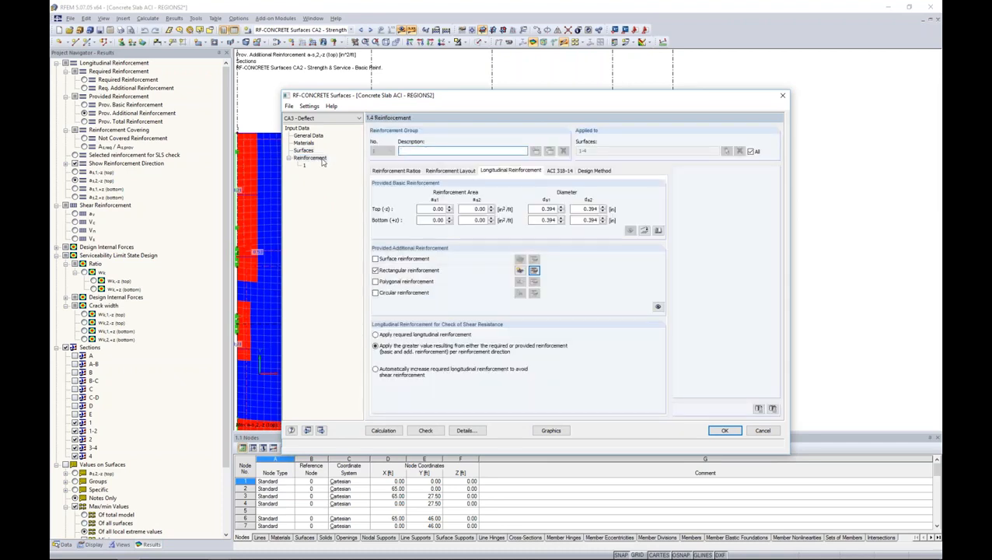
{"action": "mouse_move", "coordinate": [506, 100]}
{"action": "left_mouse_down"}
{"action": "mouse_move", "coordinate": [529, 307]}
{"action": "mouse_move", "coordinate": [545, 212]}
{"action": "mouse_move", "coordinate": [665, 87]}
{"action": "mouse_move", "coordinate": [562, 76]}
{"action": "mouse_move", "coordinate": [504, 87]}
{"action": "left_mouse_up"}
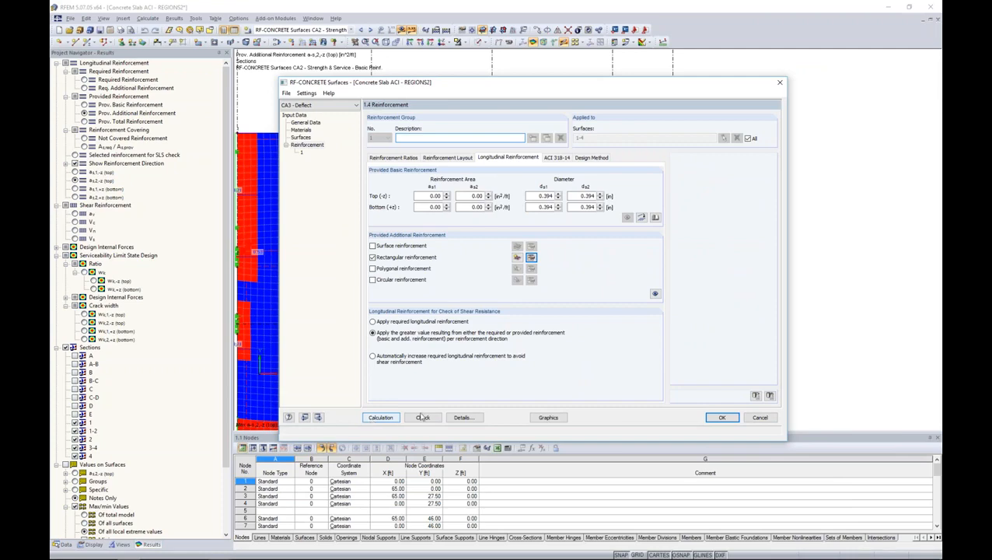
{"action": "left_click", "coordinate": [721, 417]}
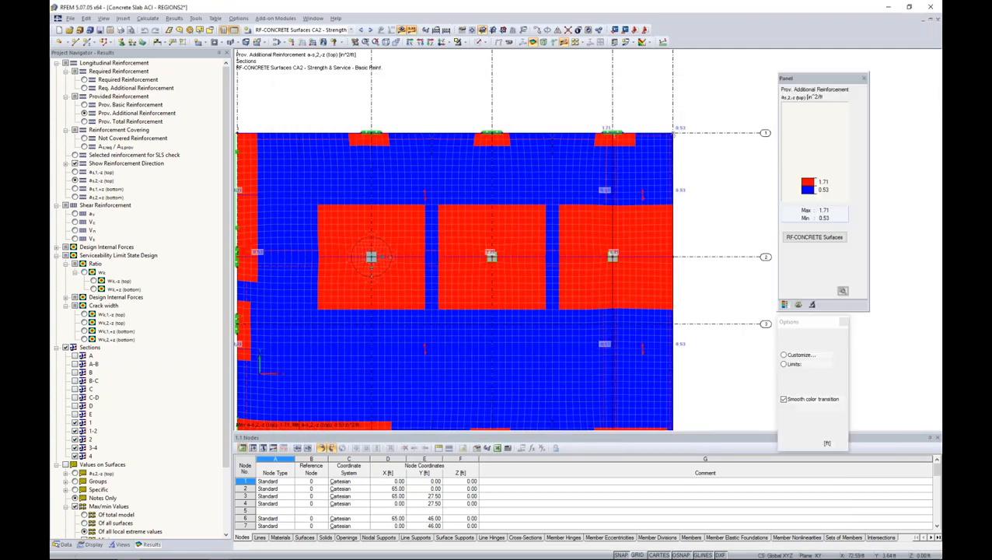
Switch to the Concrete Slab ACI - DEFLECTION 1 model and open its RF-CONCRETE Surfaces module.
{"action": "left_click", "coordinate": [65, 544]}
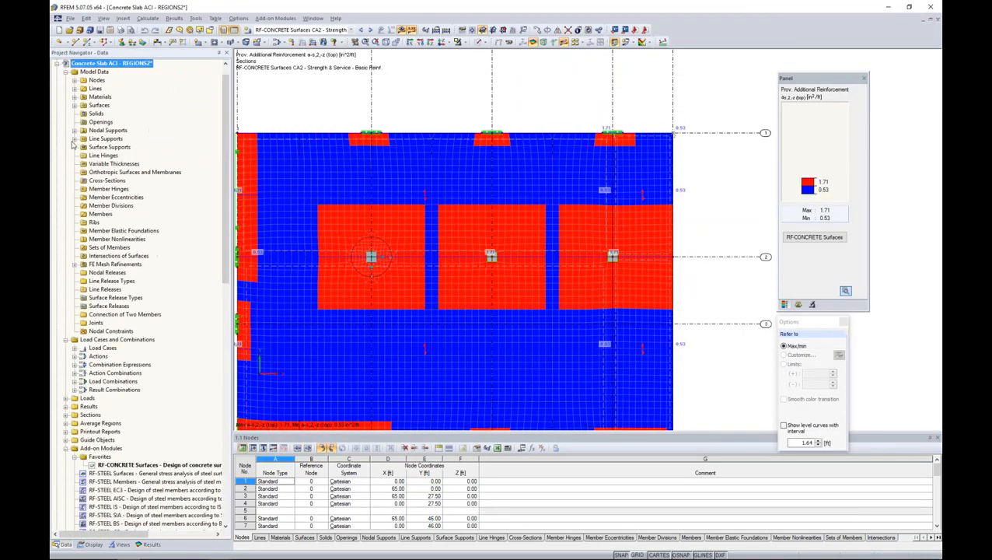
{"action": "left_click", "coordinate": [57, 63]}
{"action": "double_click", "coordinate": [113, 89]}
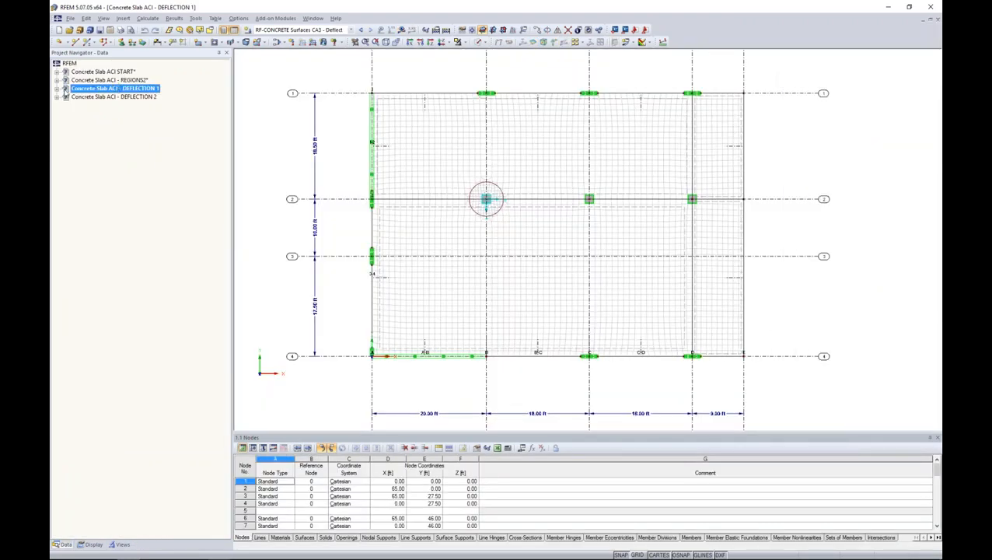
{"action": "left_click", "coordinate": [57, 88]}
{"action": "double_click", "coordinate": [173, 465]}
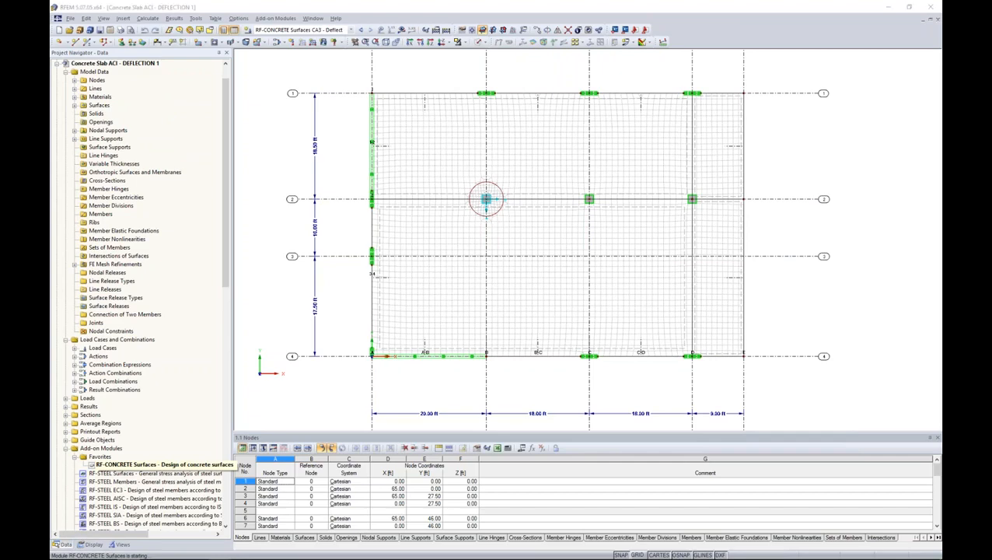
Review CA3's serviceability design results in total and by surface, locating surface 4's governing deflection point M3222 in the model.
{"action": "left_click", "coordinate": [274, 226]}
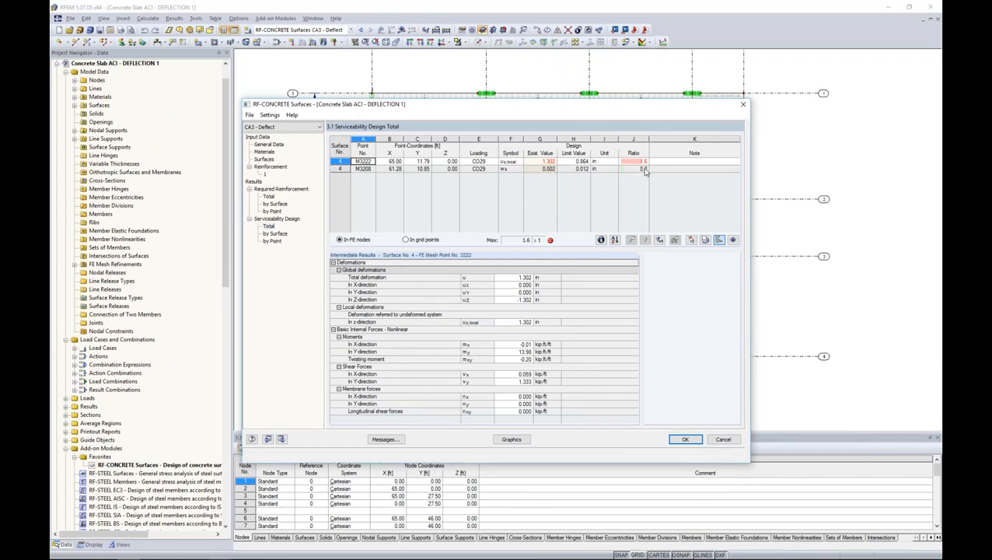
{"action": "left_click", "coordinate": [533, 161]}
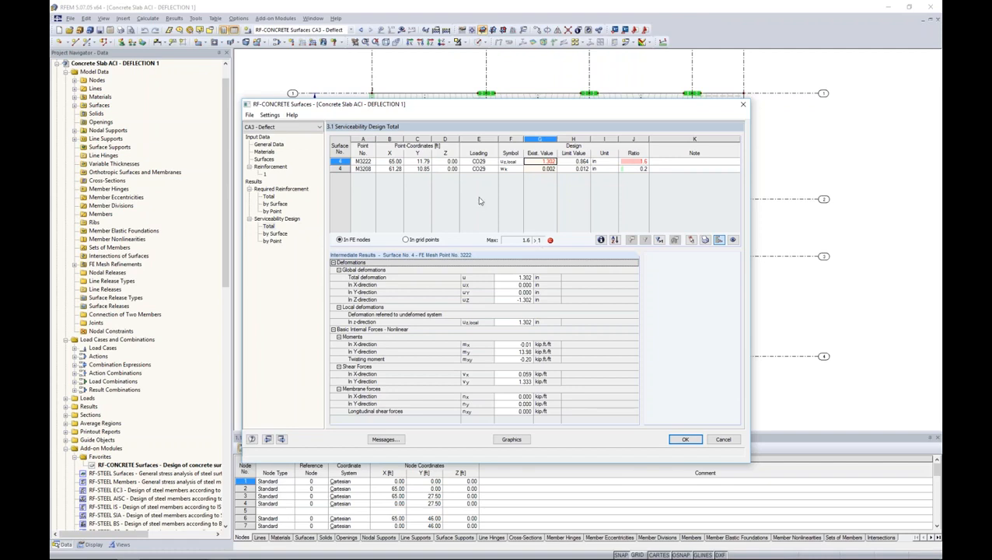
{"action": "left_click", "coordinate": [274, 233]}
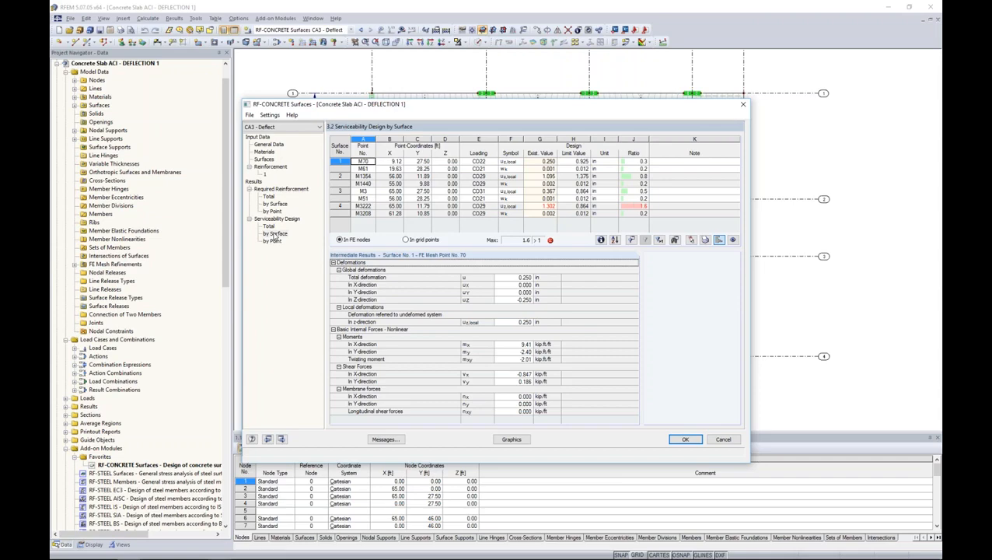
{"action": "left_click_drag", "start_coordinate": [436, 108], "coordinate": [425, 294]}
{"action": "left_click", "coordinate": [488, 394]}
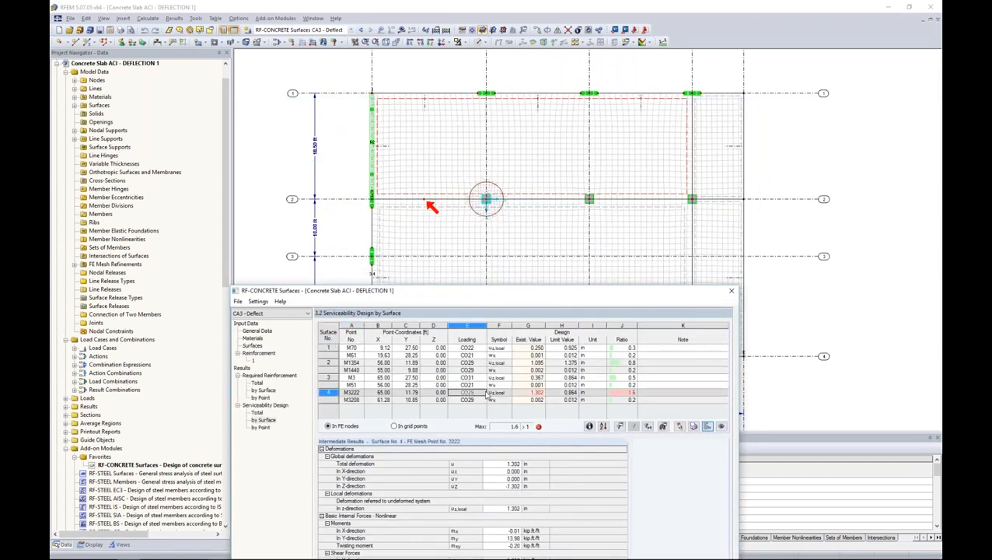
{"action": "mouse_move", "coordinate": [538, 293]}
{"action": "left_mouse_down"}
{"action": "mouse_move", "coordinate": [501, 254]}
{"action": "mouse_move", "coordinate": [456, 147]}
{"action": "left_mouse_up"}
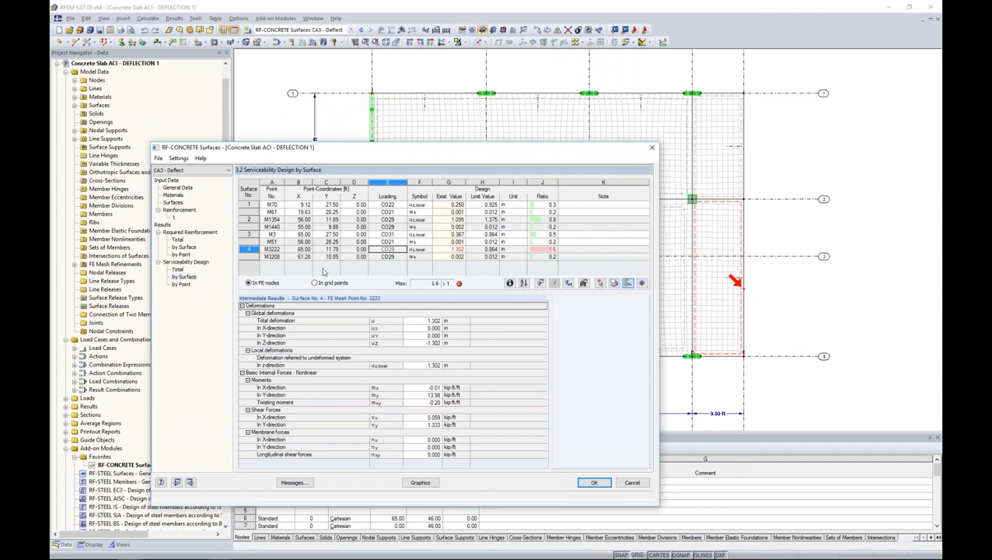
Show the CA3 results graphically as local z-deformation (u-z,local) and examine the deflected slab in 3D.
{"action": "left_click", "coordinate": [426, 483]}
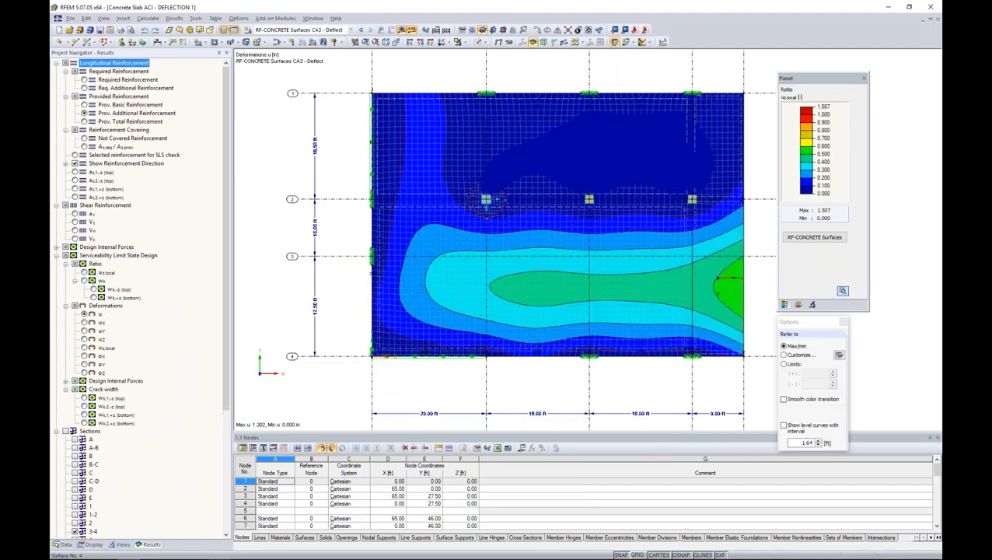
{"action": "middle_click_drag", "start_coordinate": [742, 320], "coordinate": [474, 194], "text": "ctrl"}
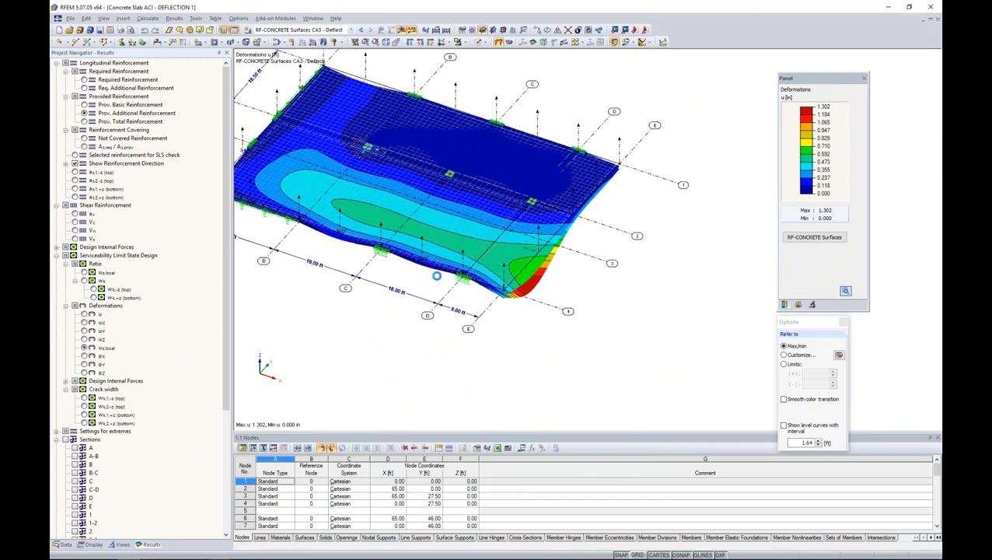
{"action": "middle_click_drag", "start_coordinate": [525, 320], "coordinate": [484, 242], "text": "ctrl"}
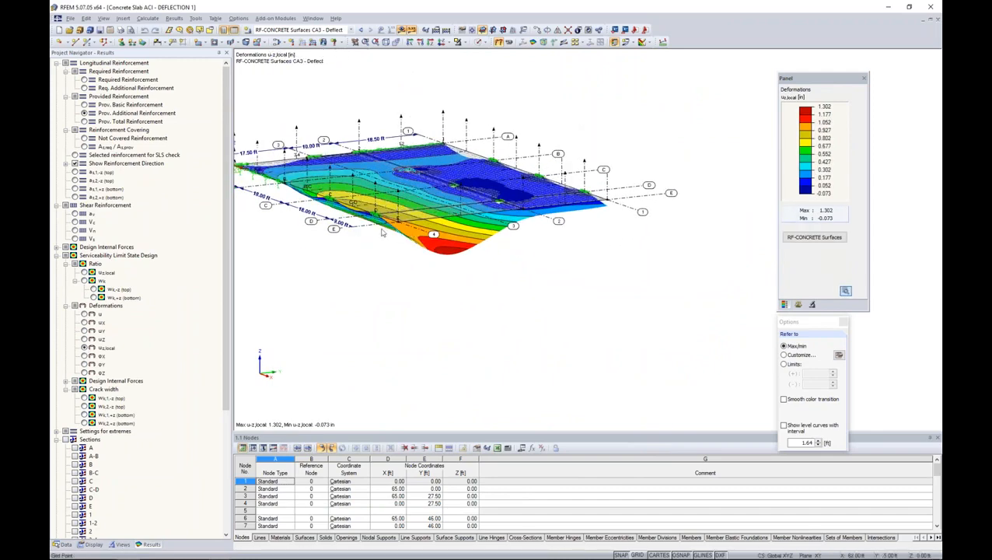
{"action": "middle_click_drag", "start_coordinate": [414, 260], "coordinate": [626, 337], "text": "ctrl"}
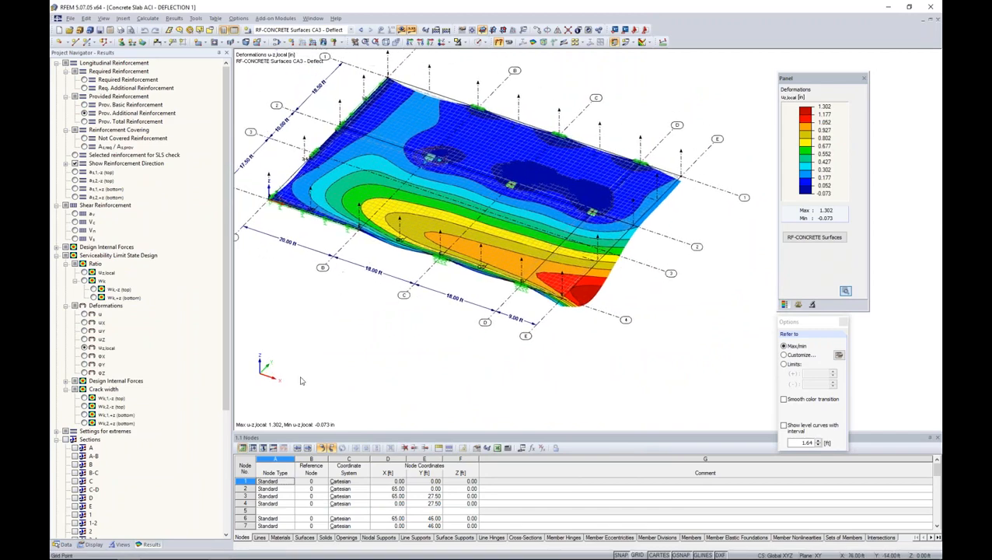
Display the local z-deformation diagram along section 3-4 and hide the surface contours.
{"action": "scroll", "coordinate": [221, 330], "scroll_direction": "down", "scroll_amount": 2}
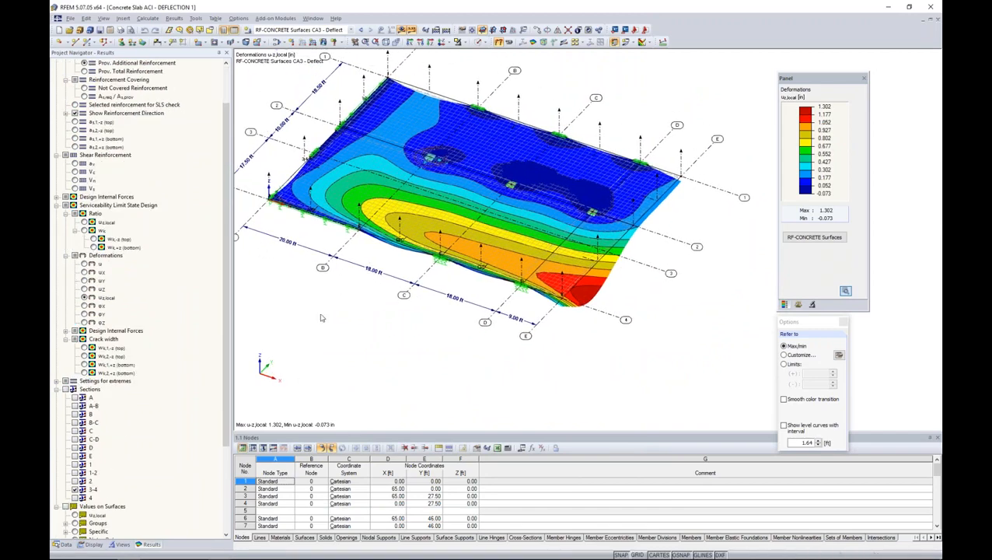
{"action": "left_click", "coordinate": [564, 45]}
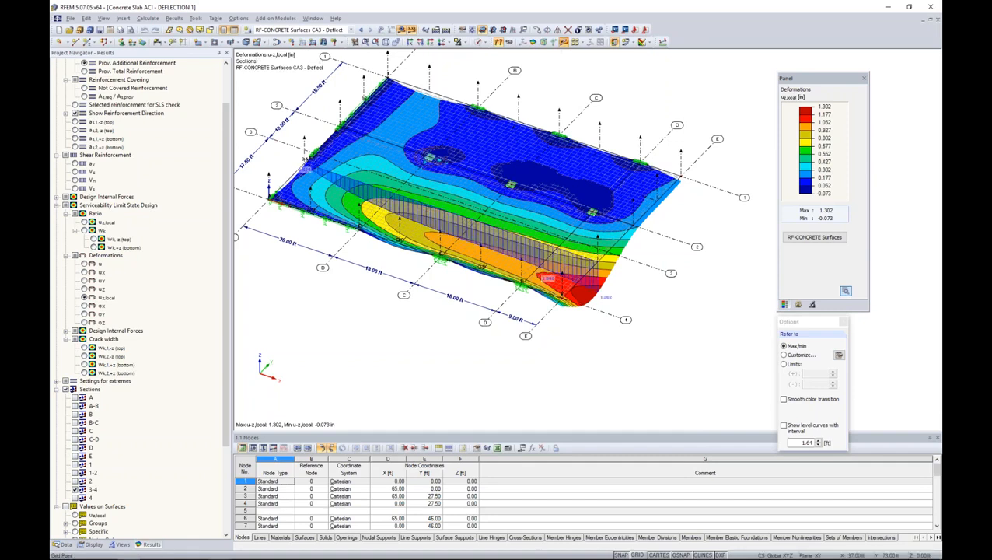
{"action": "left_click", "coordinate": [645, 42]}
{"action": "left_click", "coordinate": [655, 109]}
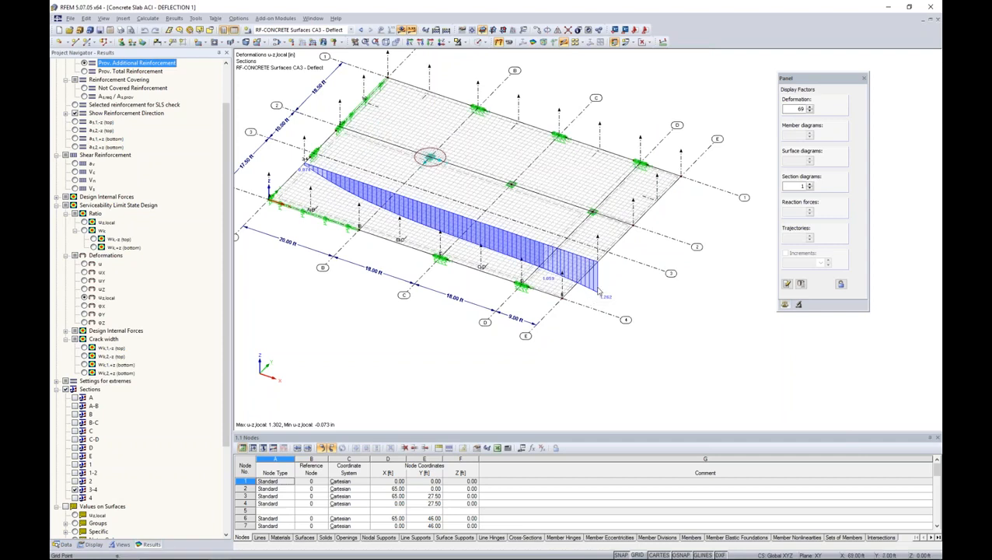
Inspect the result diagram of section 3-4, adding total deformation u alongside u-z,local, and close it.
{"action": "right_click", "coordinate": [597, 238]}
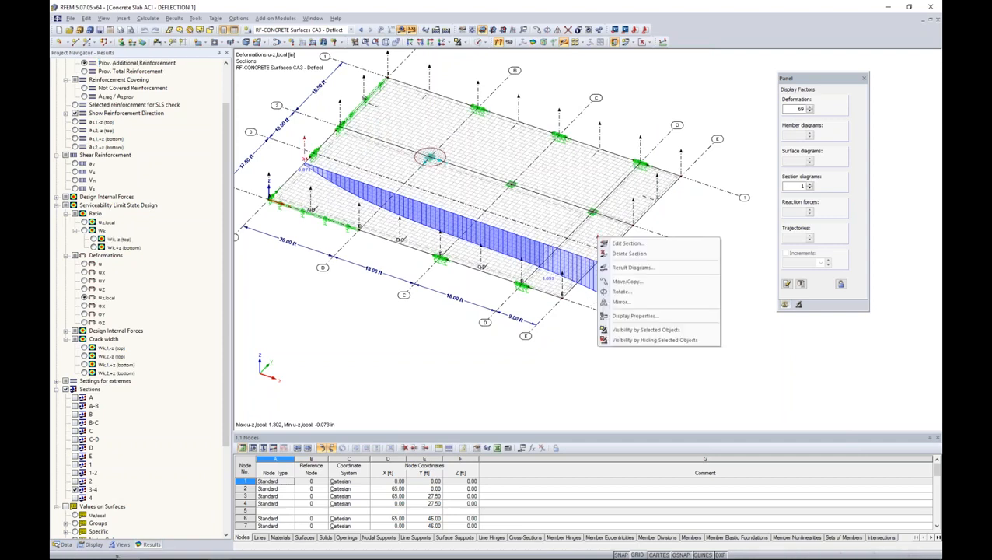
{"action": "left_click", "coordinate": [611, 267]}
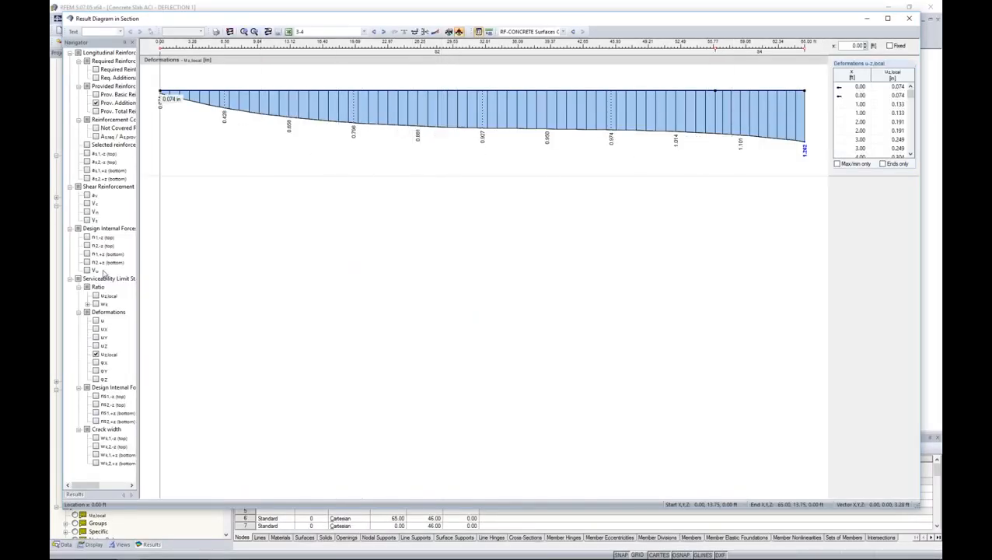
{"action": "left_click", "coordinate": [96, 321]}
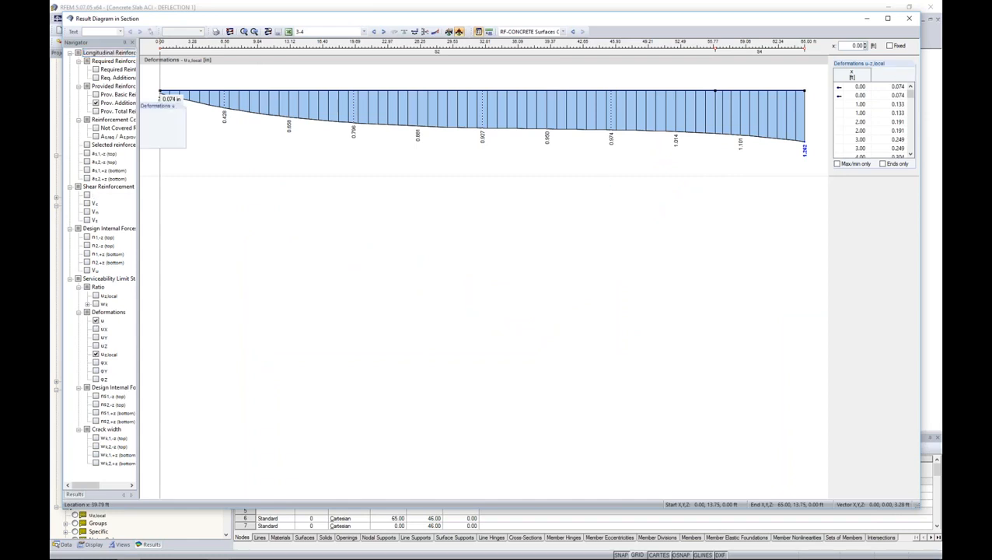
{"action": "left_click", "coordinate": [908, 18]}
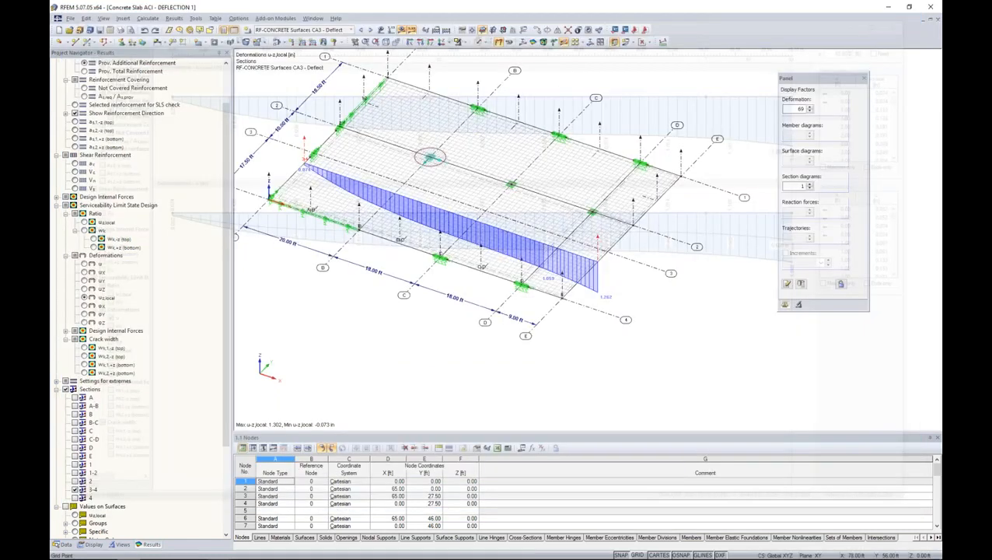
Restore the coloured deformation contours on the slab surfaces and examine them from above.
{"action": "left_click", "coordinate": [649, 45]}
{"action": "left_click", "coordinate": [652, 54]}
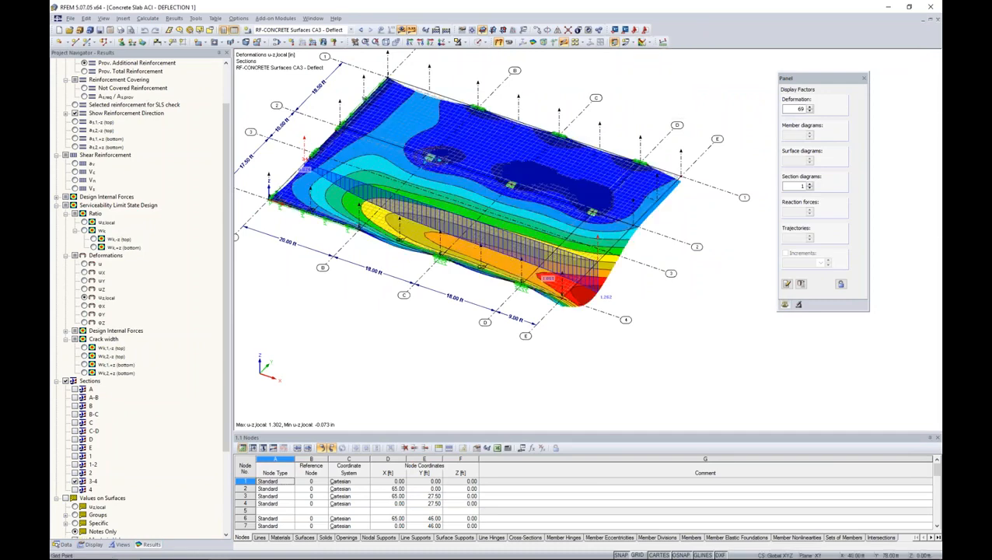
{"action": "mouse_move", "coordinate": [427, 338]}
{"action": "middle_mouse_down", "text": "ctrl"}
{"action": "mouse_move", "coordinate": [549, 300]}
{"action": "mouse_move", "coordinate": [539, 388]}
{"action": "mouse_move", "coordinate": [525, 317]}
{"action": "mouse_move", "coordinate": [527, 385]}
{"action": "middle_mouse_up", "text": "ctrl"}
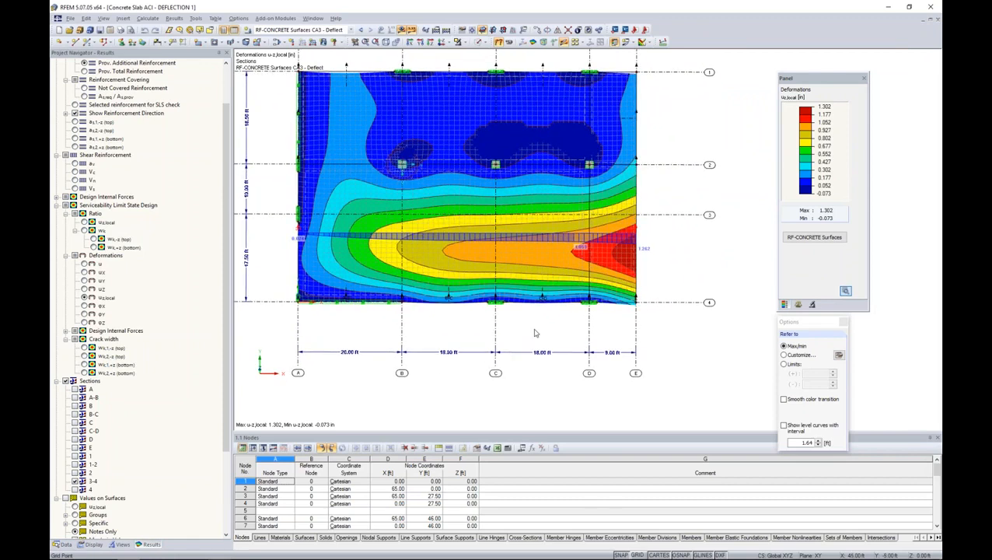
In RF-CONCRETE Surfaces case CA3, set the thickness d of surfaces 1 to 4 to 14.00 in.
{"action": "left_click", "coordinate": [824, 235]}
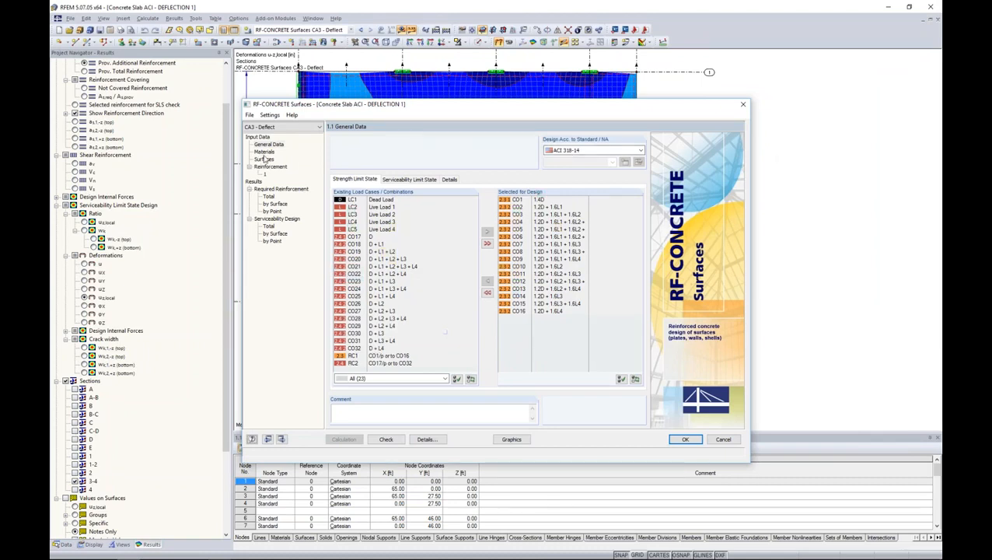
{"action": "left_click", "coordinate": [265, 159]}
{"action": "left_click", "coordinate": [425, 161]}
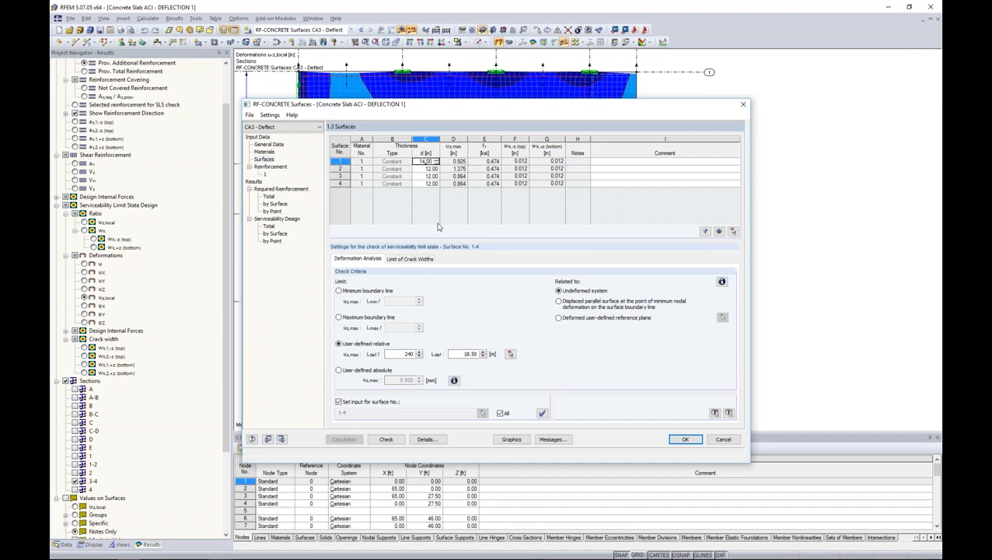
{"action": "key", "text": "Down"}
{"action": "type", "text": "14"}
{"action": "key", "text": "Down"}
{"action": "type", "text": "14"}
{"action": "key", "text": "Down"}
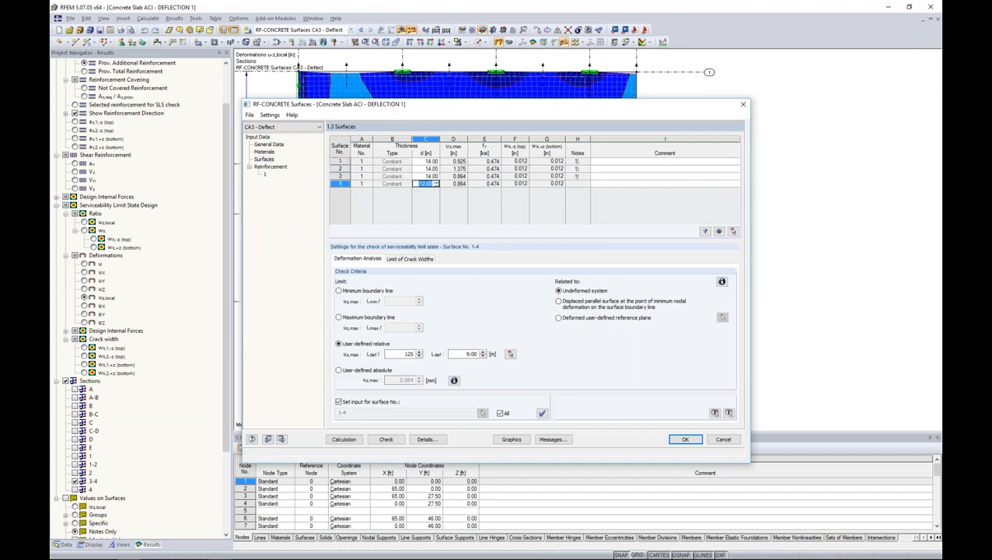
{"action": "type", "text": "14"}
{"action": "key", "text": "Return"}
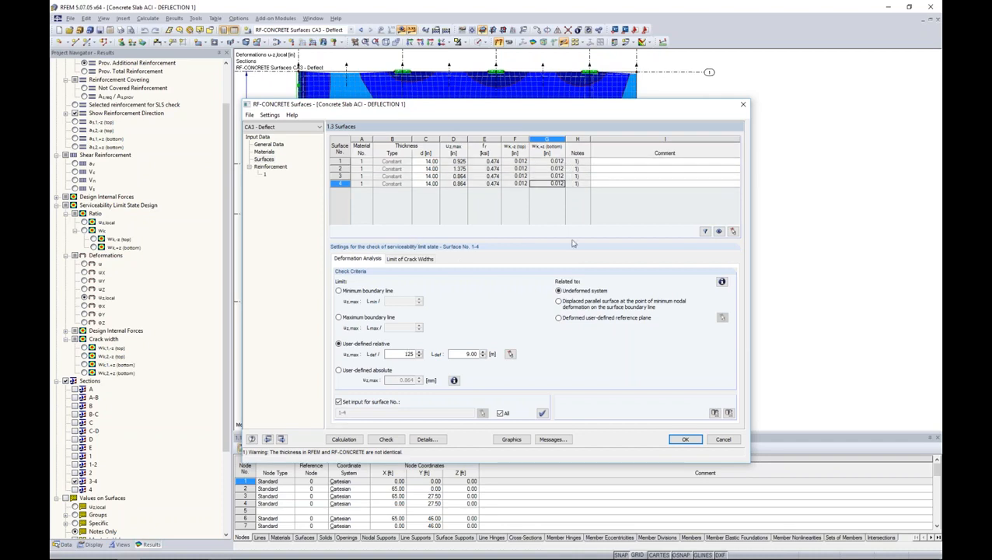
Read the design notes about the changed thicknesses, close them, and accept the module input.
{"action": "left_click", "coordinate": [551, 440]}
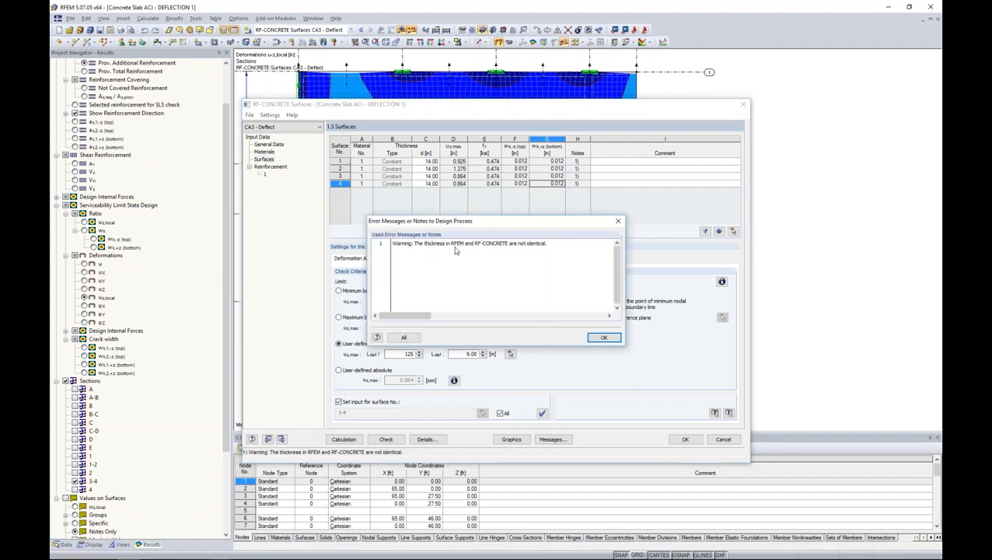
{"action": "left_click", "coordinate": [617, 222]}
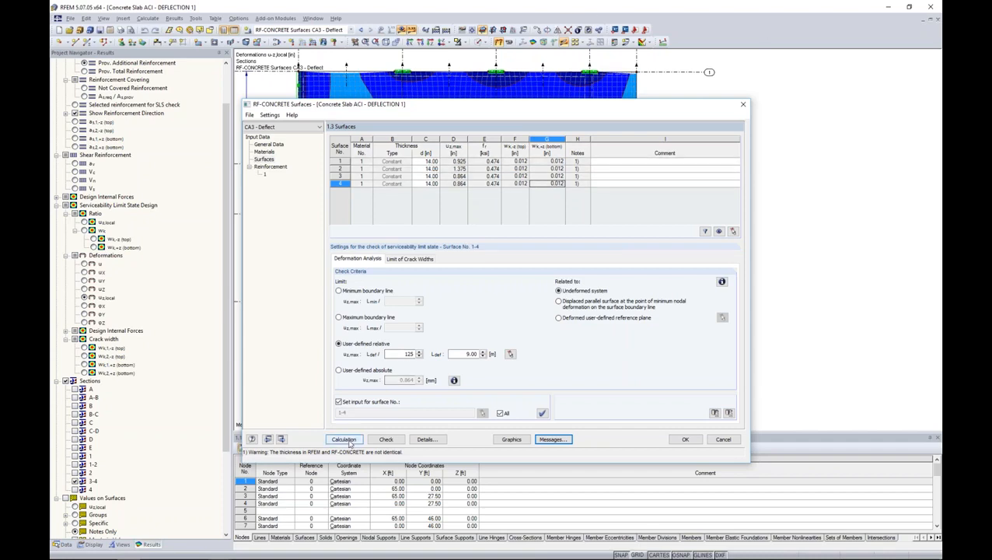
{"action": "left_click", "coordinate": [684, 439]}
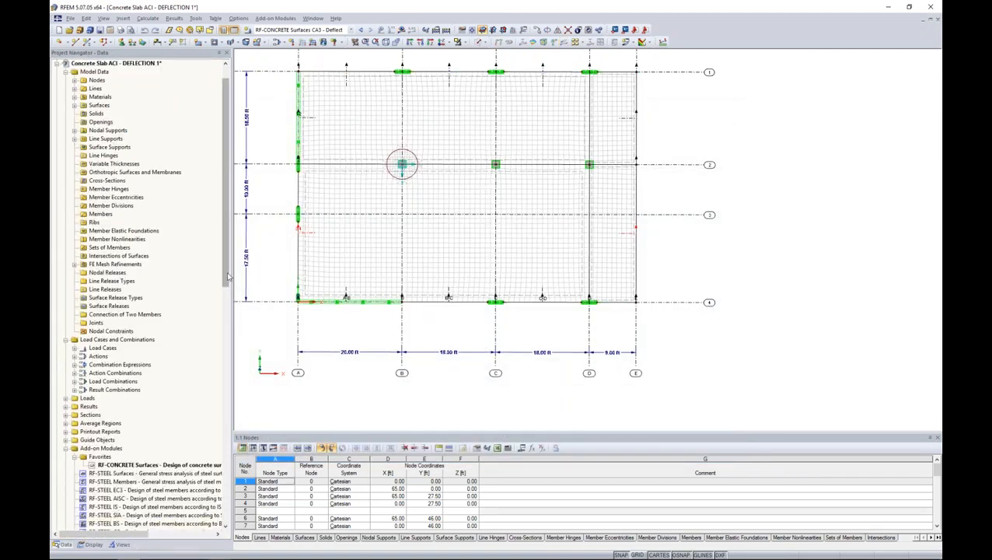
Switch to the Concrete Slab ACI - DEFLECTION 2 model and open its RF-CONCRETE Surfaces module.
{"action": "scroll", "coordinate": [225, 187], "scroll_direction": "up", "scroll_amount": 1}
{"action": "left_click", "coordinate": [57, 89]}
{"action": "double_click", "coordinate": [114, 97]}
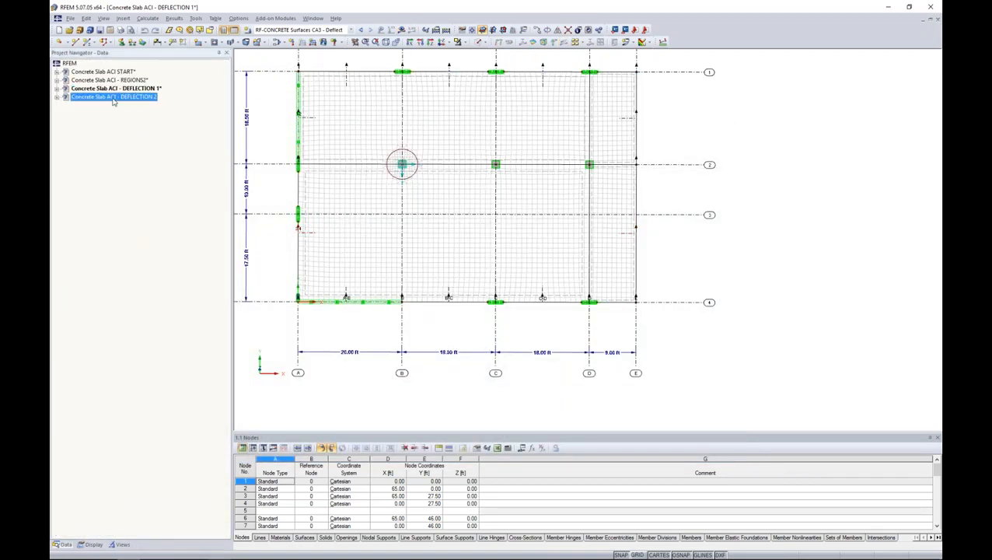
{"action": "left_click", "coordinate": [58, 98]}
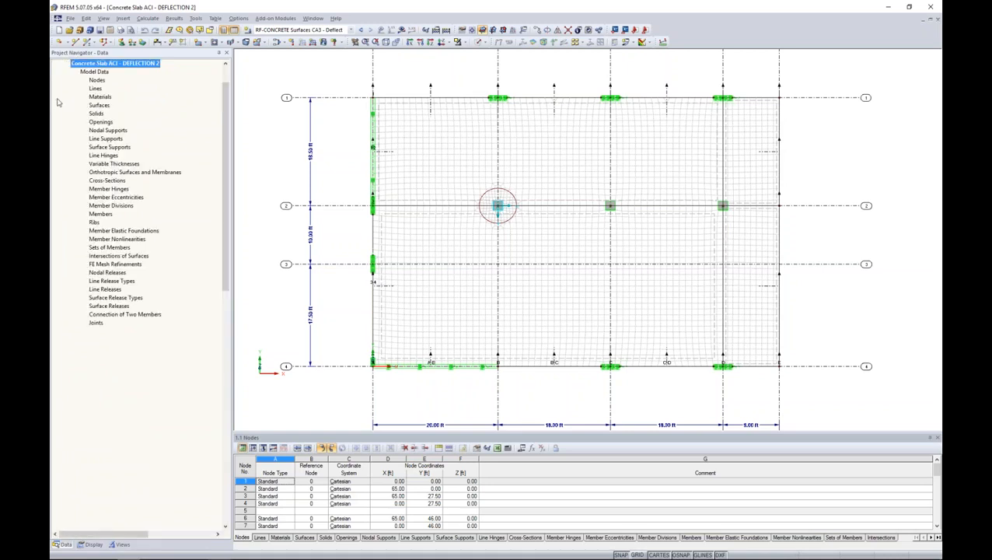
{"action": "double_click", "coordinate": [159, 464]}
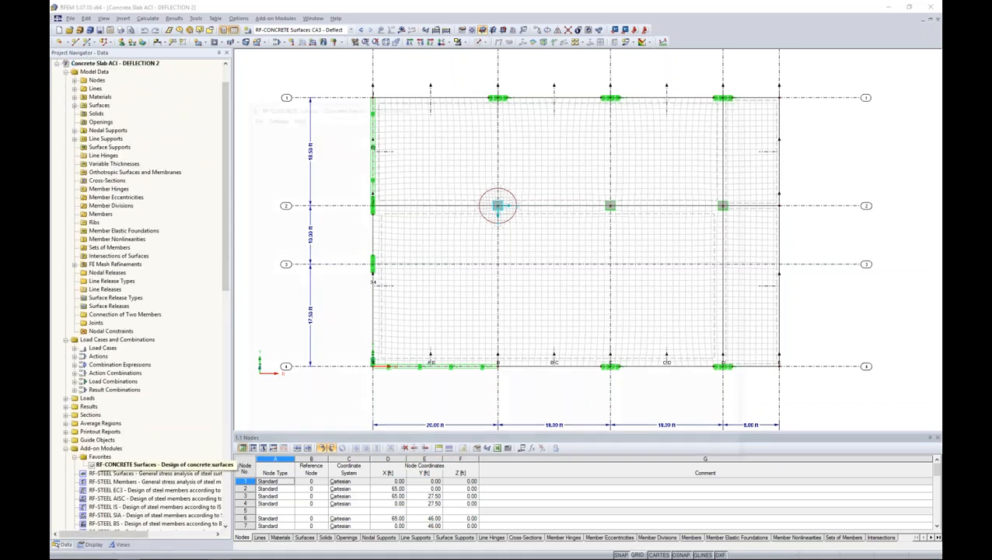
Review DEFLECTION 2's surface thicknesses and its total and by-surface serviceability results, and leave the module without changes.
{"action": "left_click", "coordinate": [264, 159]}
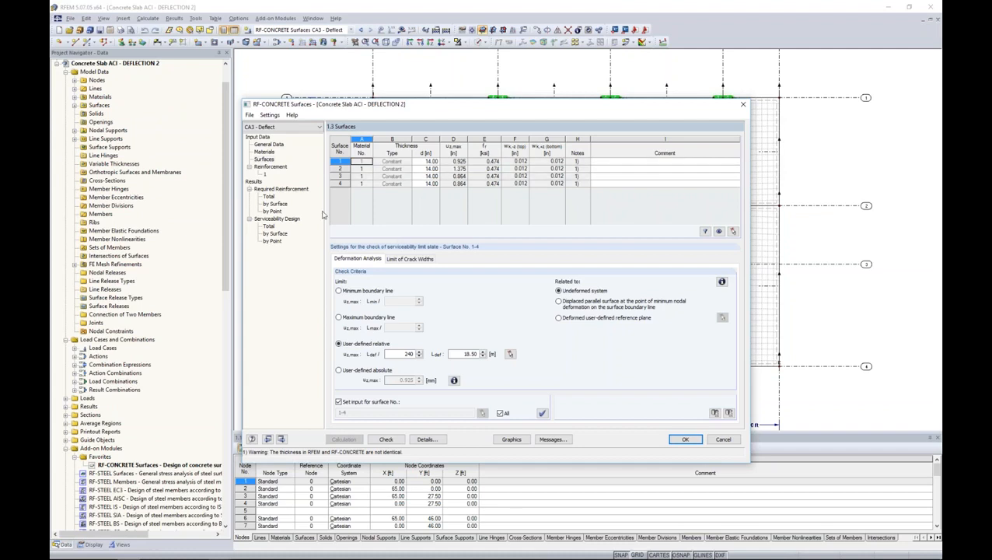
{"action": "left_click", "coordinate": [268, 226]}
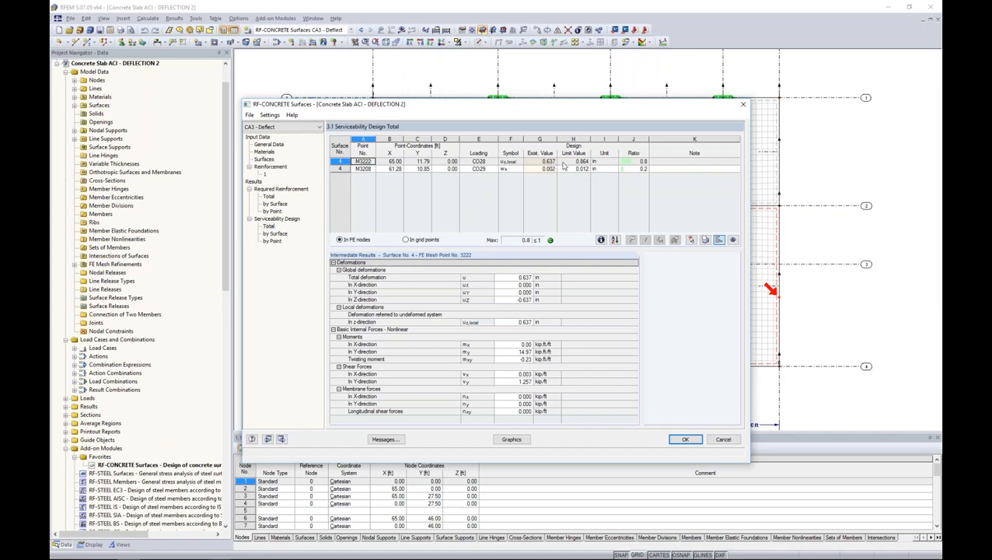
{"action": "left_click", "coordinate": [275, 234]}
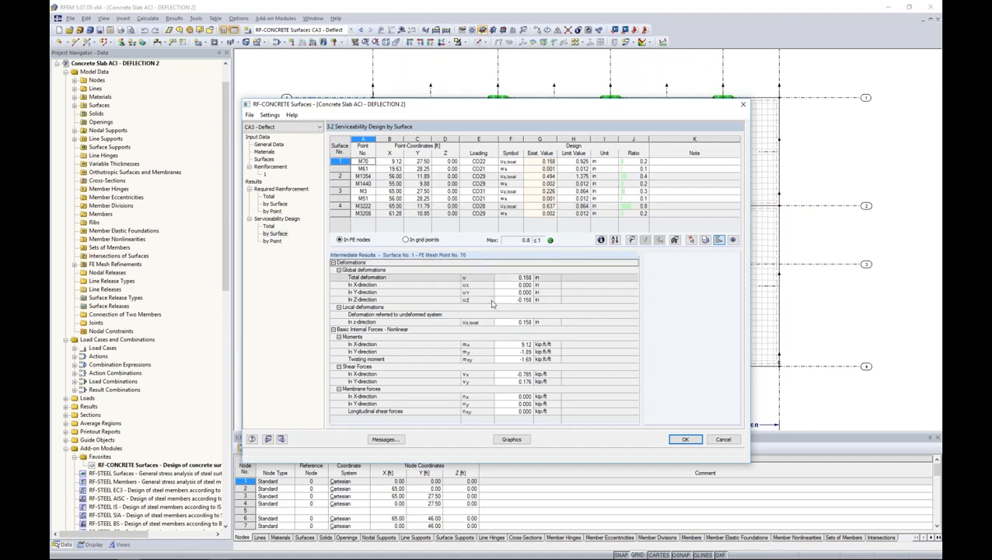
{"action": "left_click", "coordinate": [724, 440]}
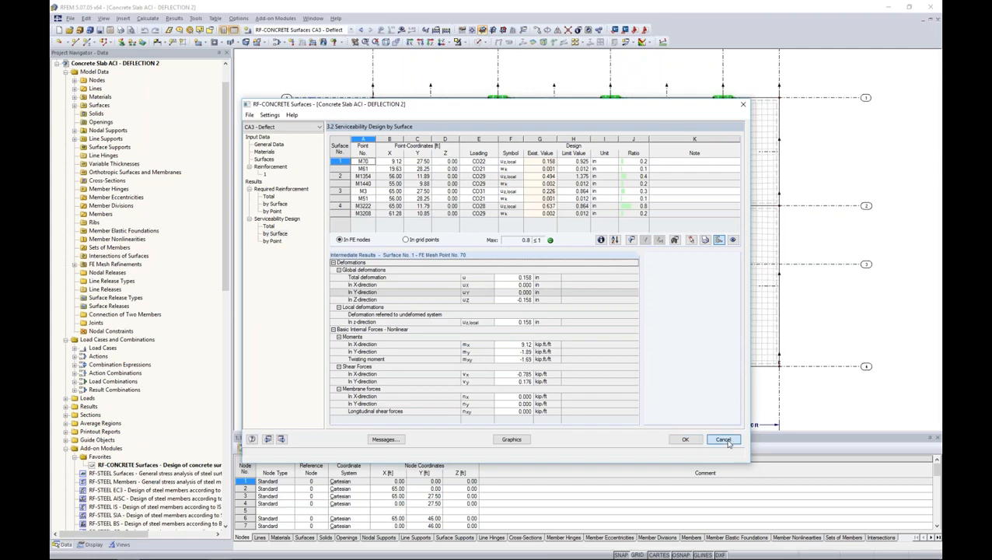
Leave the serviceability results and display the RF-CONCRETE Surfaces CA3 required top reinforcement graphically on the slab.
{"action": "left_click", "coordinate": [724, 439]}
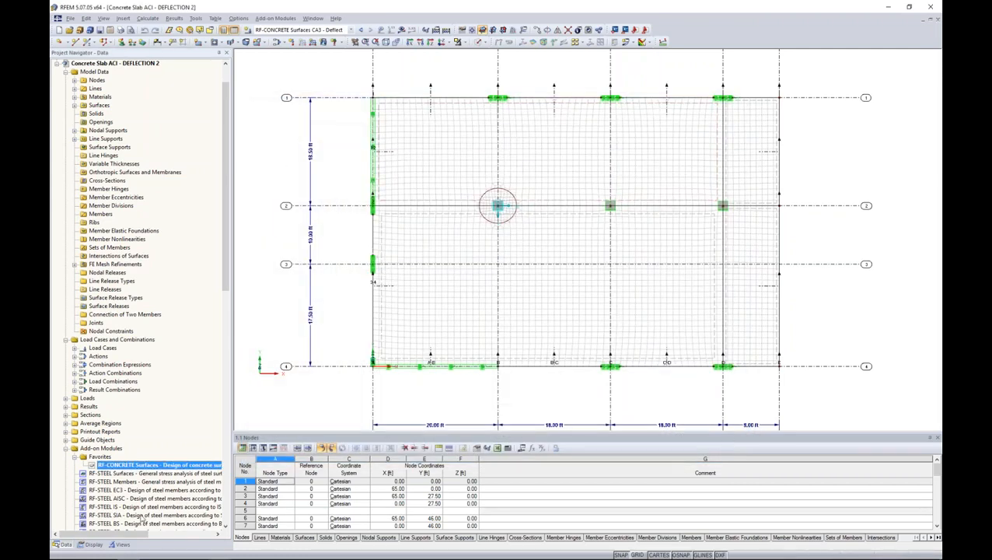
{"action": "left_click", "coordinate": [275, 18]}
{"action": "left_click", "coordinate": [276, 31]}
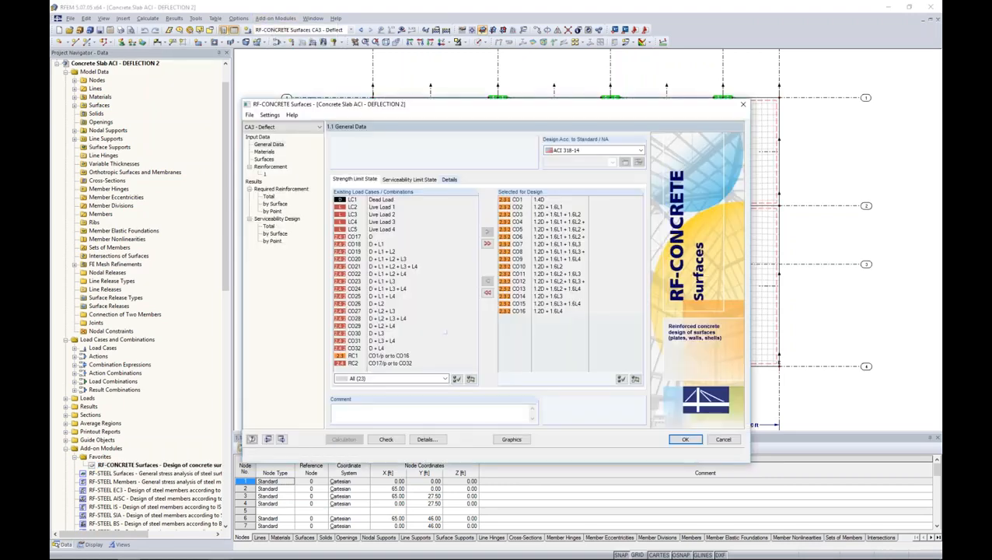
{"action": "left_click", "coordinate": [509, 438]}
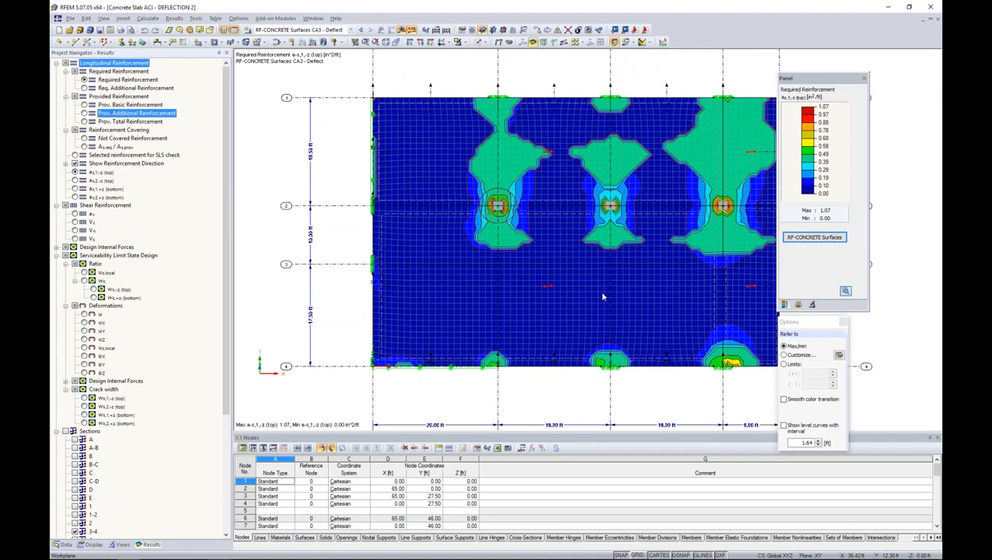
{"action": "middle_click_drag", "start_coordinate": [602, 294], "coordinate": [558, 291]}
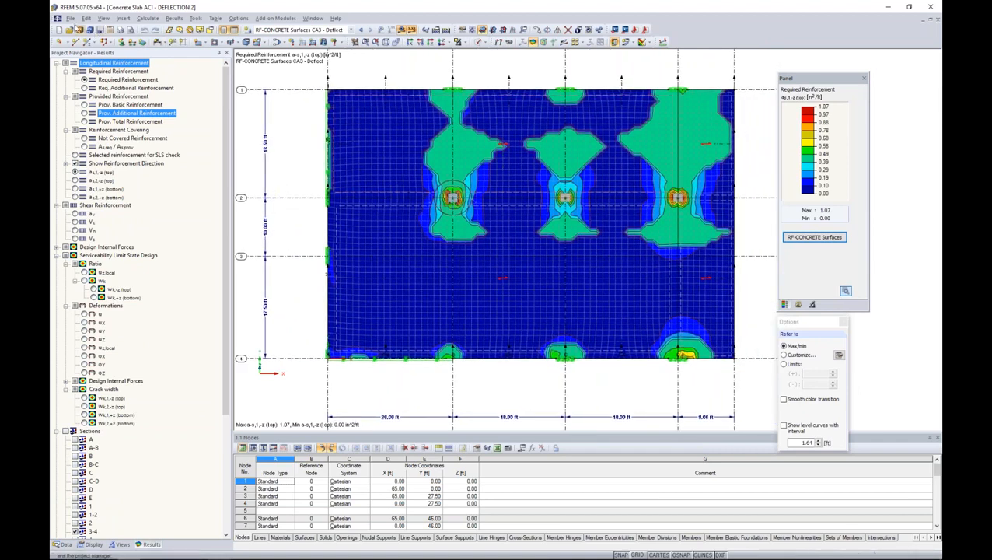
Set up an ASCII DXF export of the current result isobands for all surfaces in plane XY, continuing to the file-saving stage.
{"action": "left_click", "coordinate": [70, 18]}
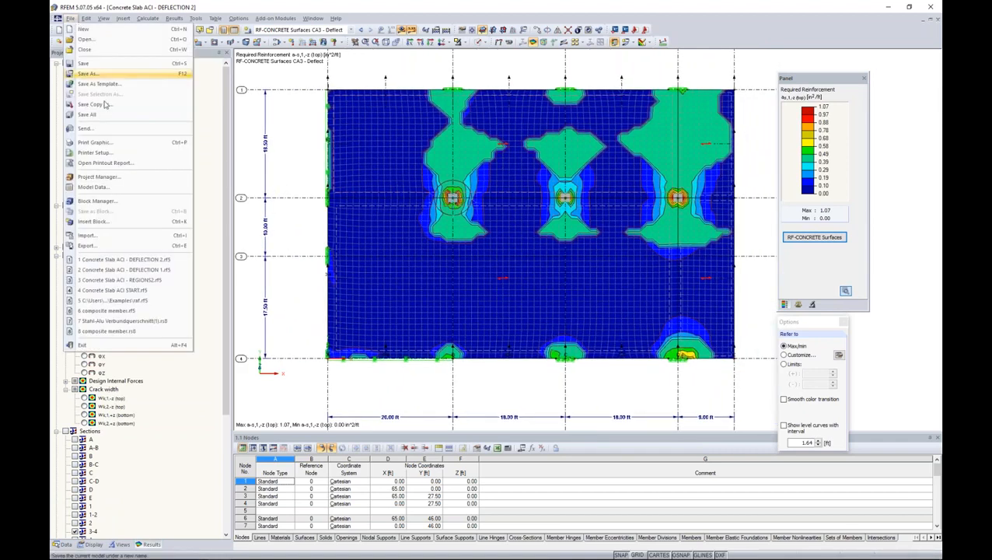
{"action": "left_click", "coordinate": [88, 247]}
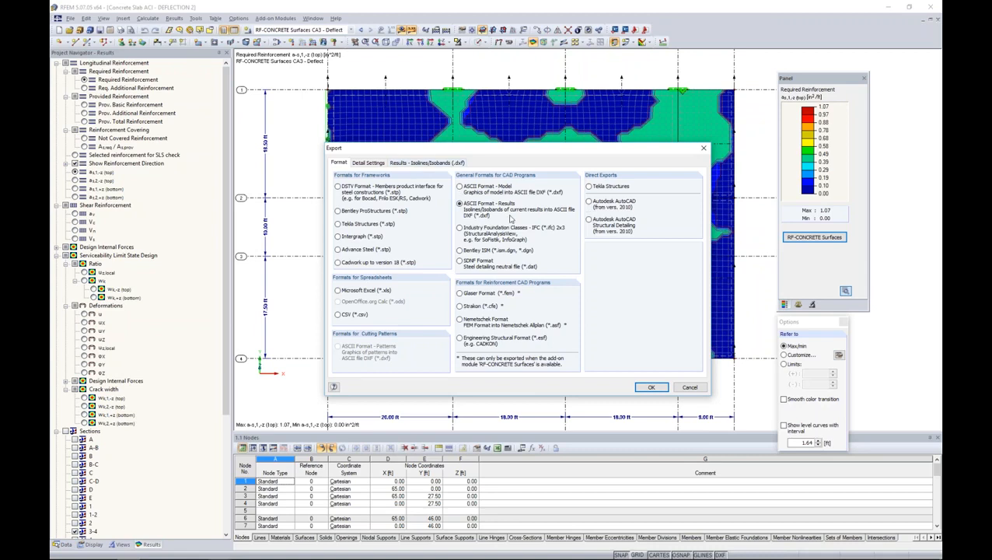
{"action": "left_click", "coordinate": [432, 164]}
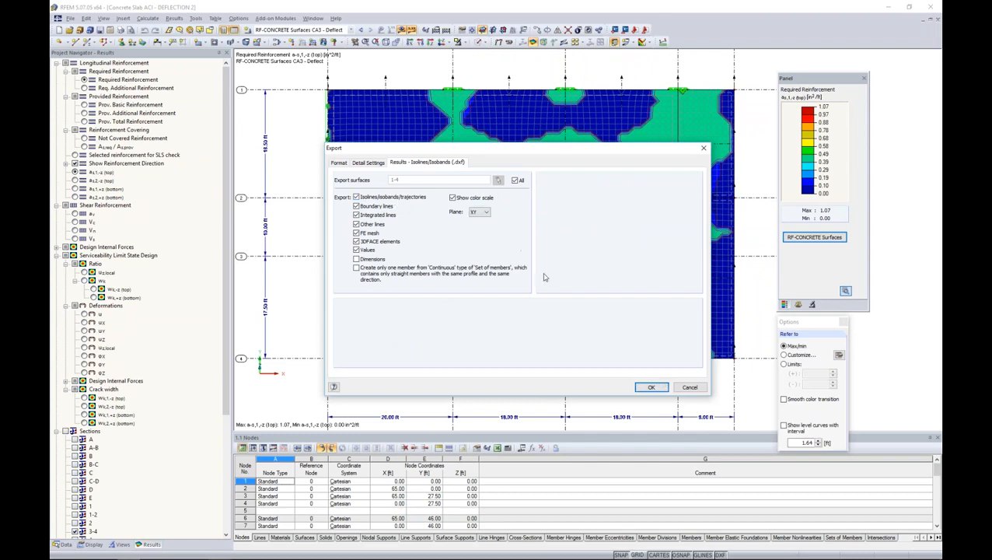
{"action": "left_click", "coordinate": [652, 387]}
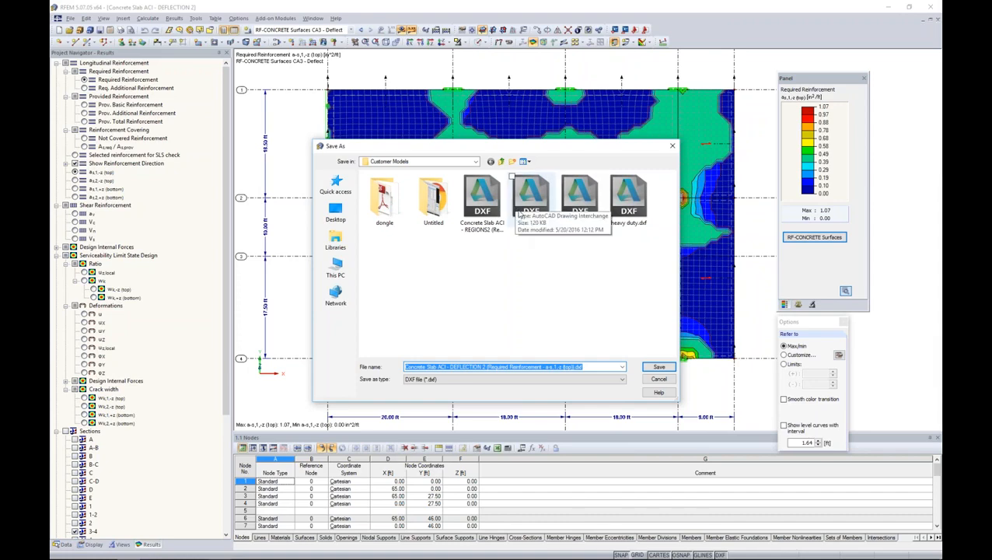
Switch to AutoCAD and examine the Concrete Slab ACI - REGIONS2 required reinforcement DXF, including its contours and value legend.
{"action": "mouse_move", "coordinate": [308, 556]}
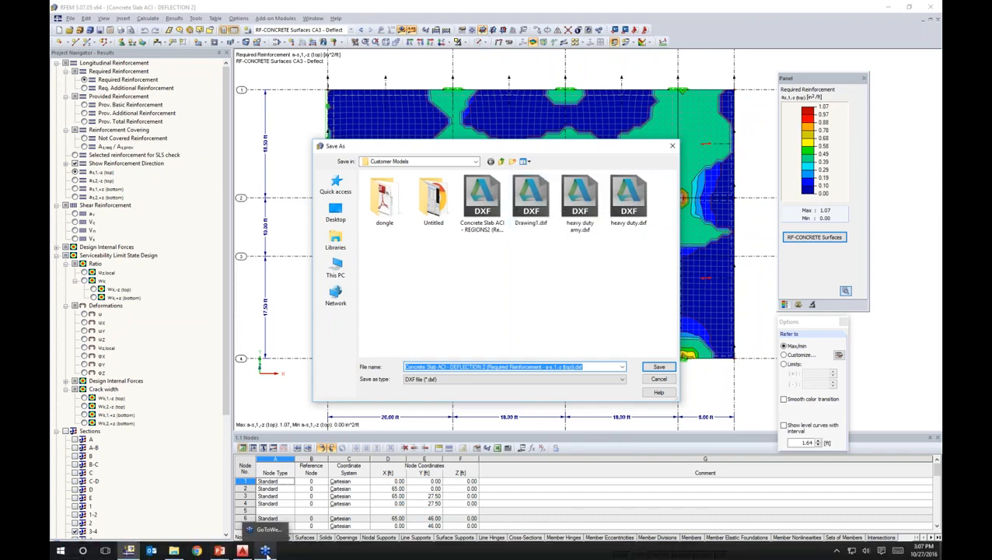
{"action": "left_click", "coordinate": [249, 524]}
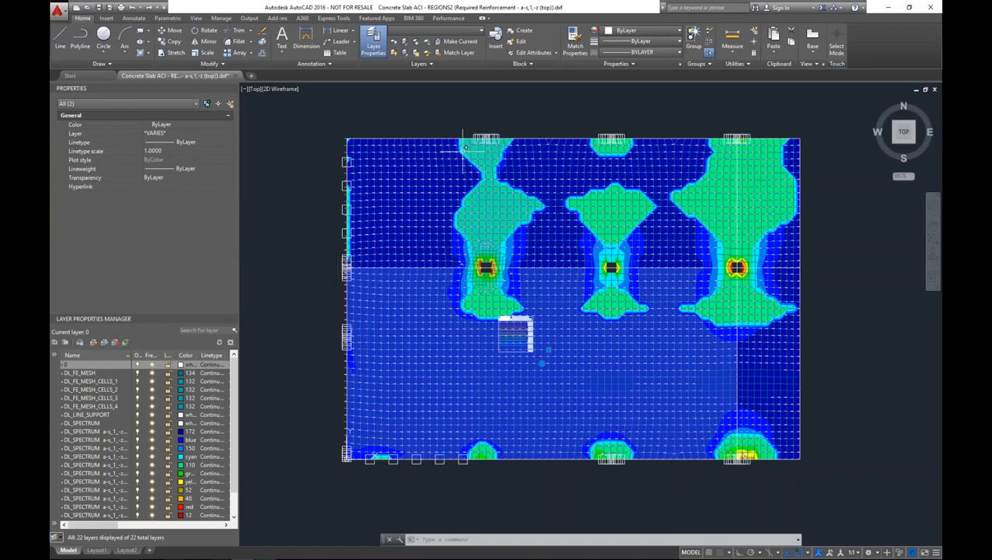
{"action": "scroll", "coordinate": [521, 353], "scroll_direction": "up", "scroll_amount": 8}
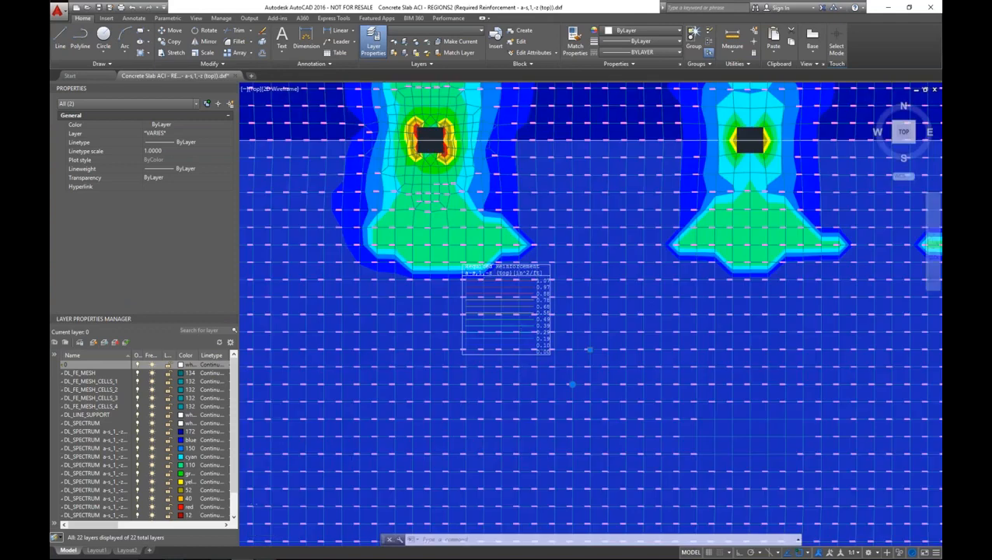
{"action": "scroll", "coordinate": [522, 342], "scroll_direction": "down", "scroll_amount": 8}
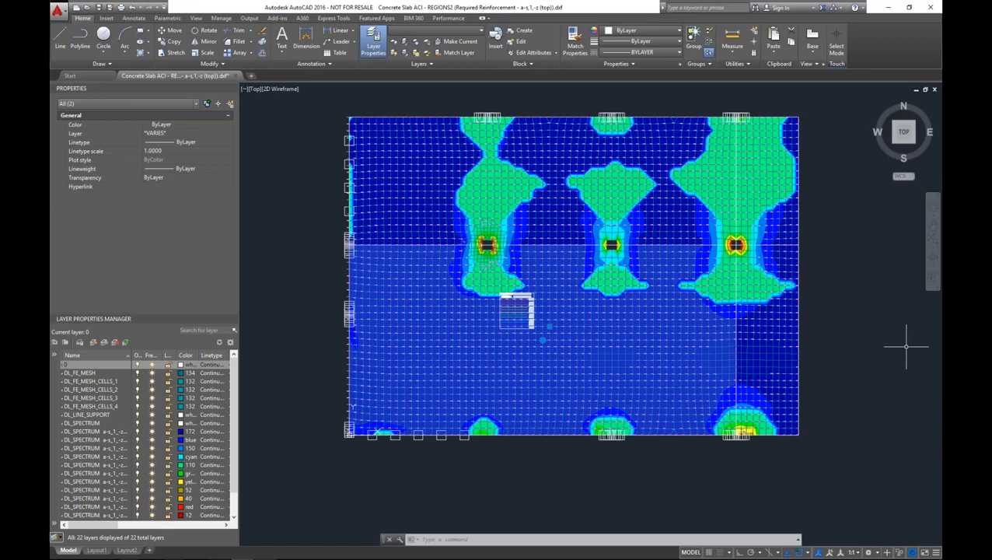
Switch to the ACI 318 Concrete Slab Design slide show in PowerPoint and advance to the More Information slide.
{"action": "key", "text": "alt+Tab"}
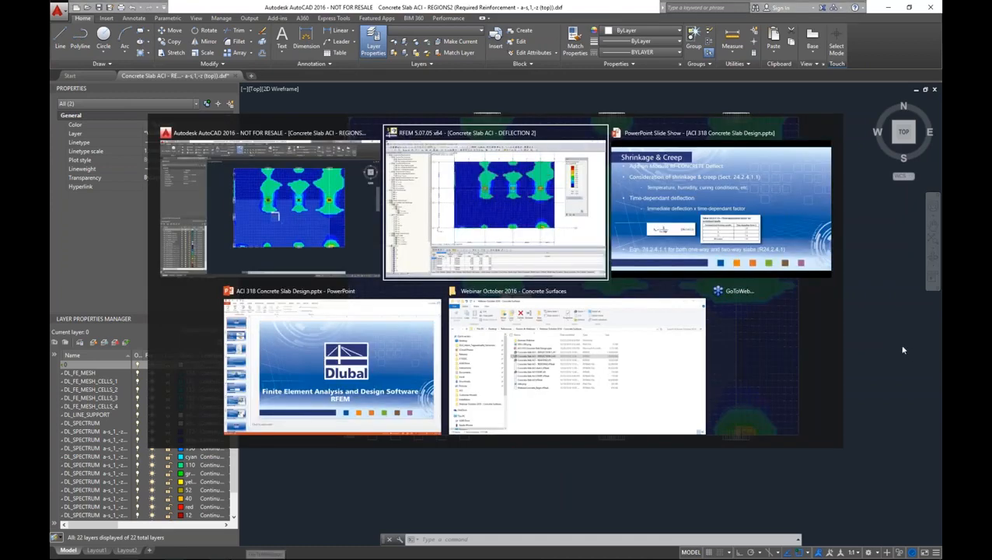
{"action": "left_click", "coordinate": [789, 247]}
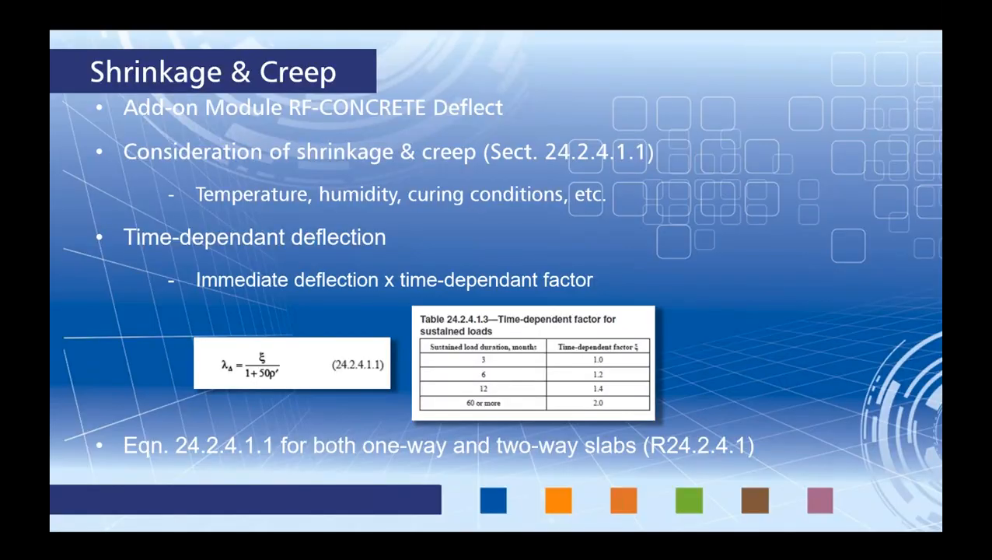
{"action": "key", "text": "Right"}
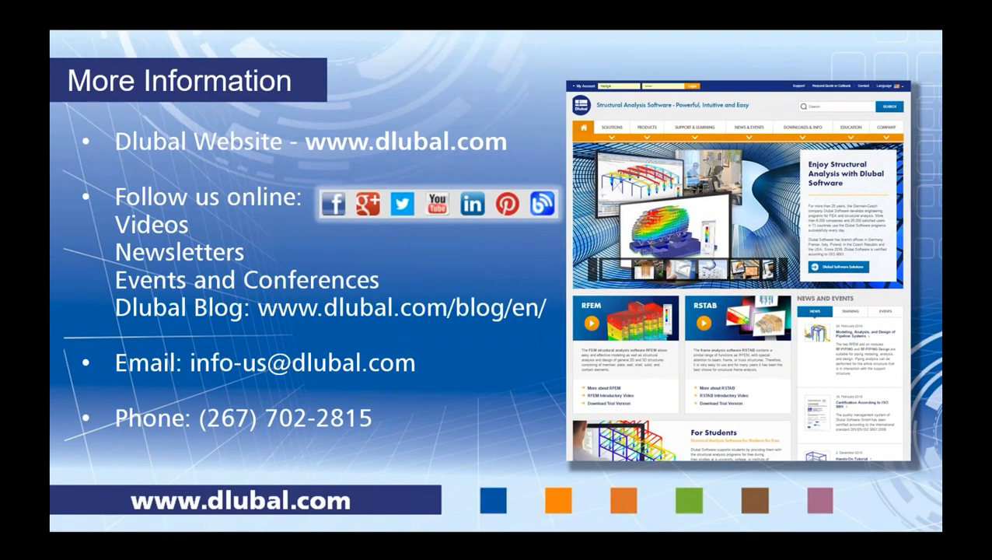